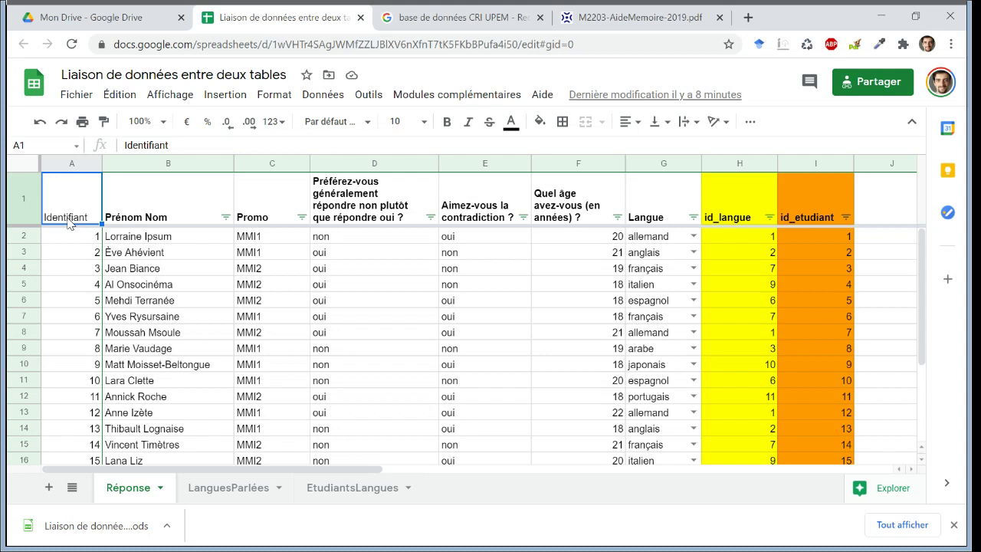
Download the spreadsheet "Liaison de données entre deux tables" in OpenDocument format (.ods).
click(77, 94)
mouse_move(163, 297)
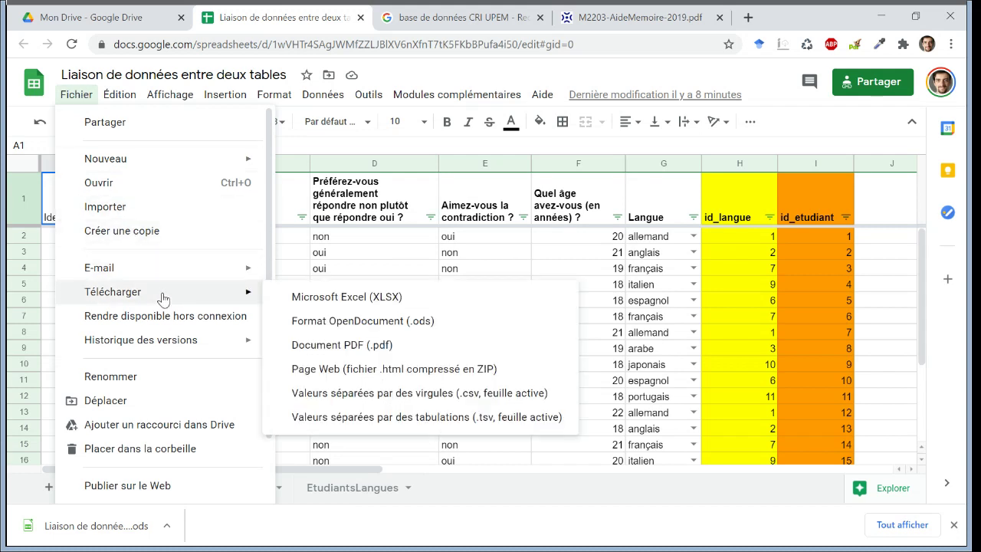
click(332, 325)
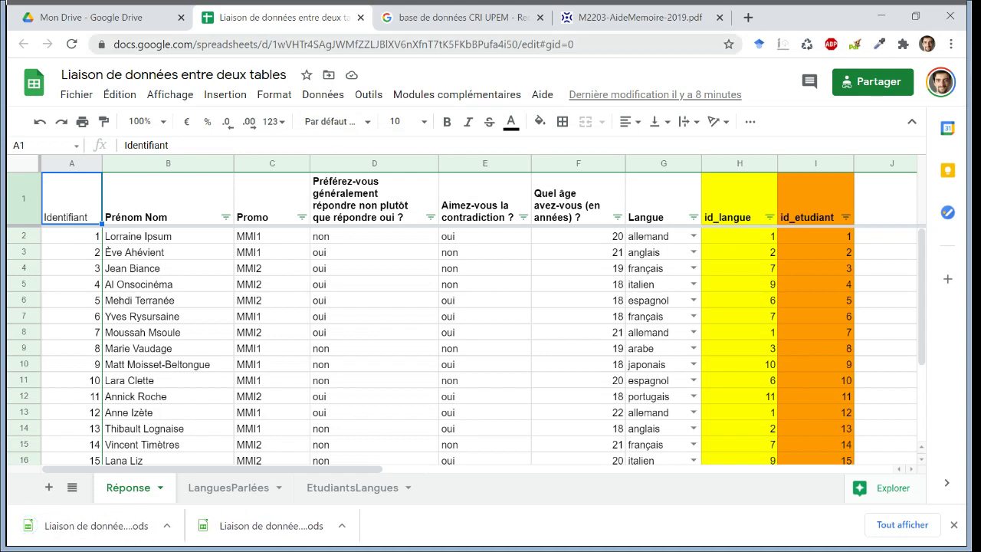
Go through the CRI "Base de données" page and its direct activation link to open the MySQL database management in phpMyAdmin.
click(450, 23)
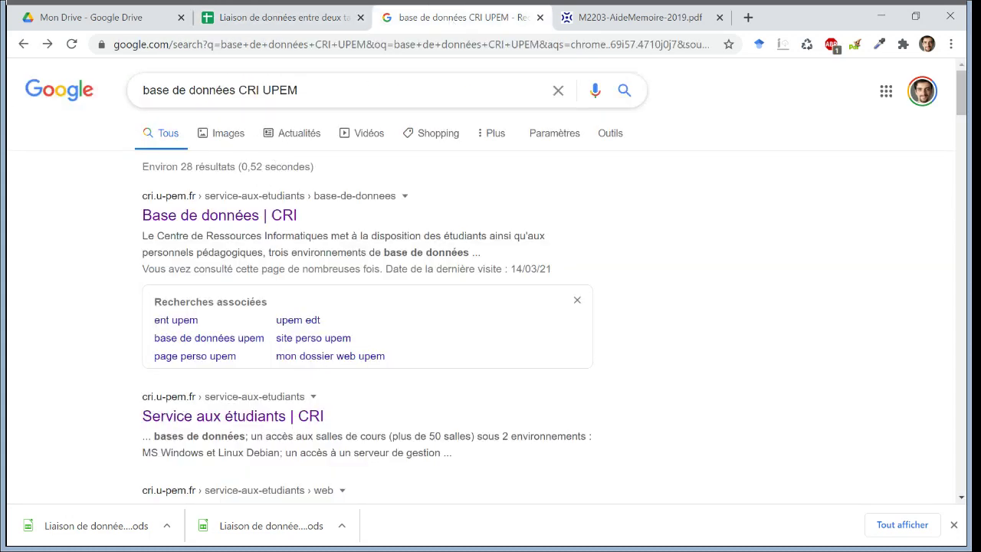
click(243, 215)
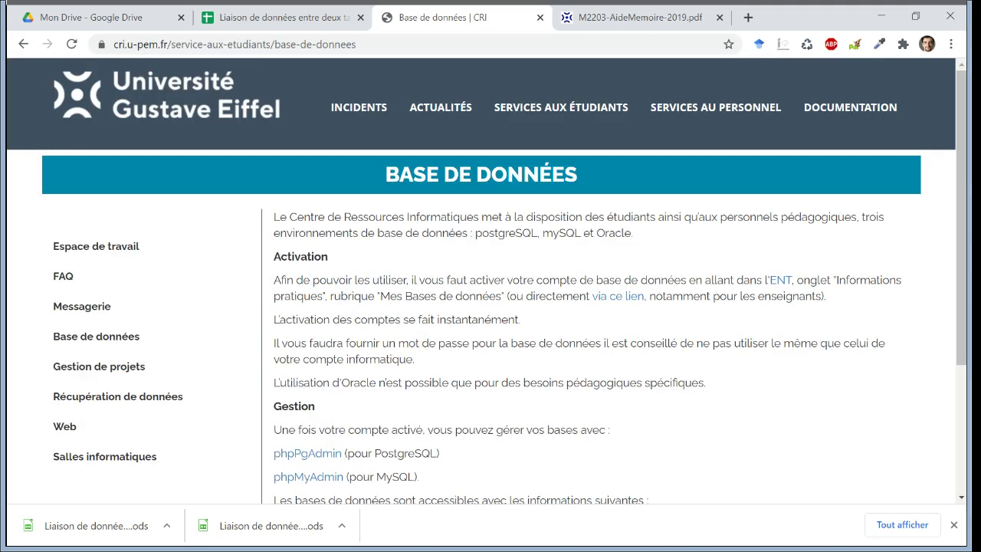
scroll(491, 307, down, 1)
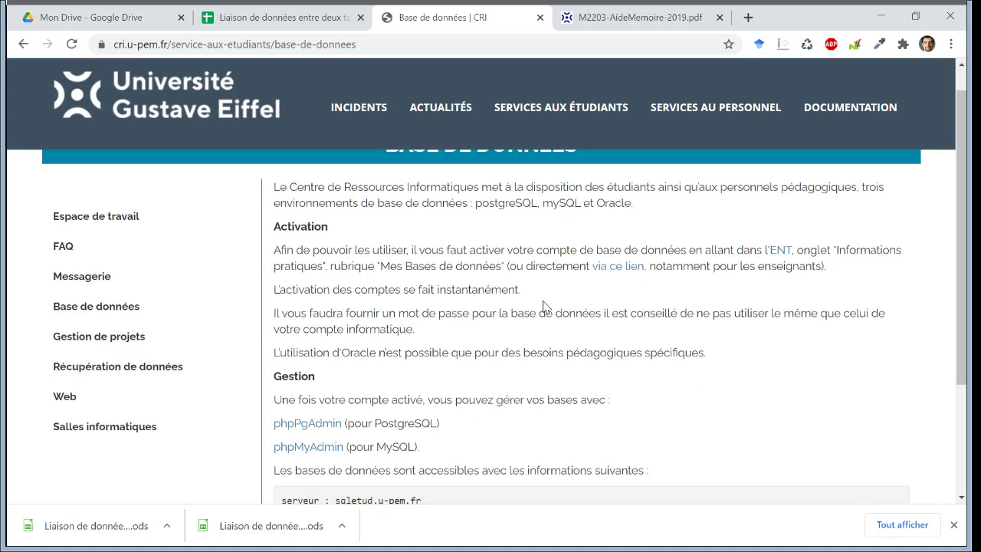
click(612, 273)
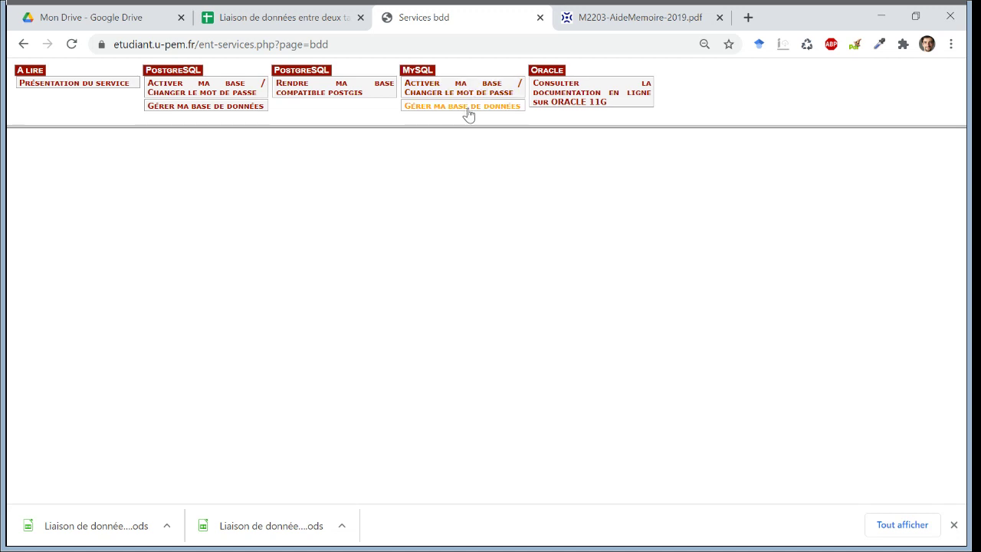
click(458, 108)
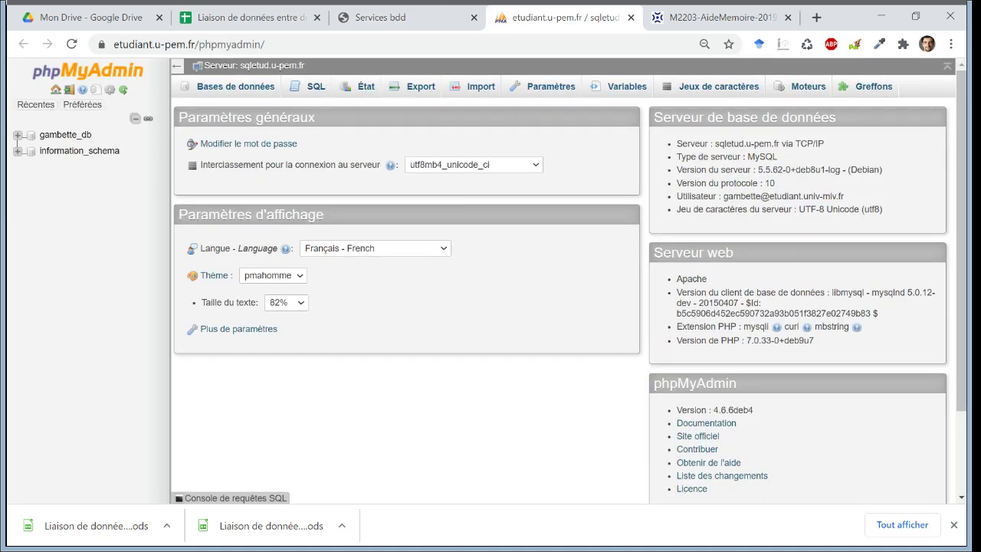
Look over the table list of the personal database, collapse it and return to the phpMyAdmin home page.
click(18, 137)
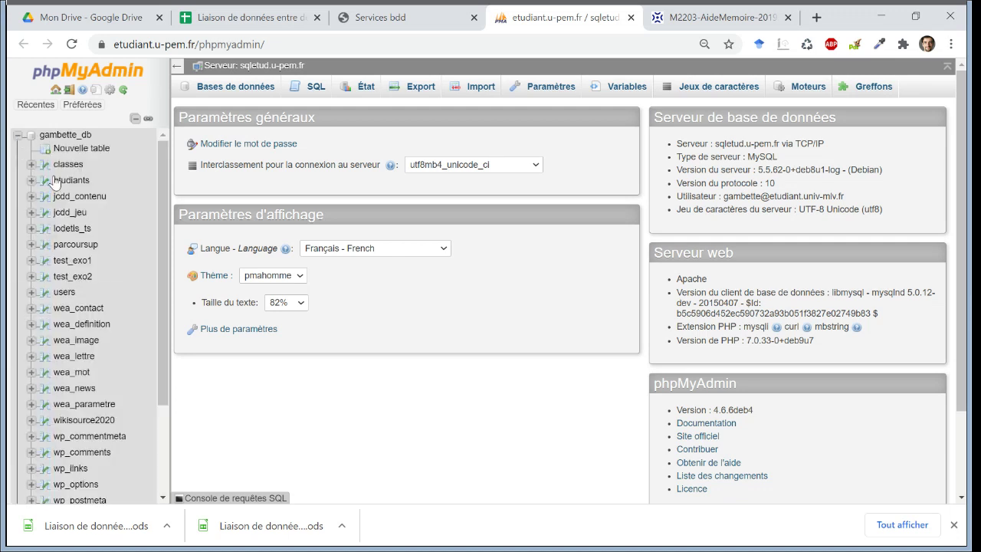
click(17, 135)
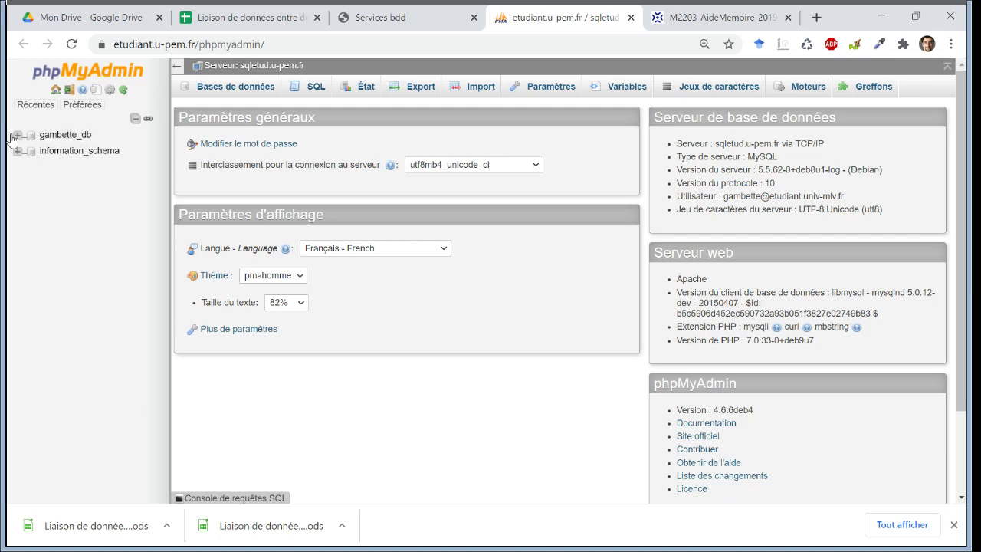
click(60, 83)
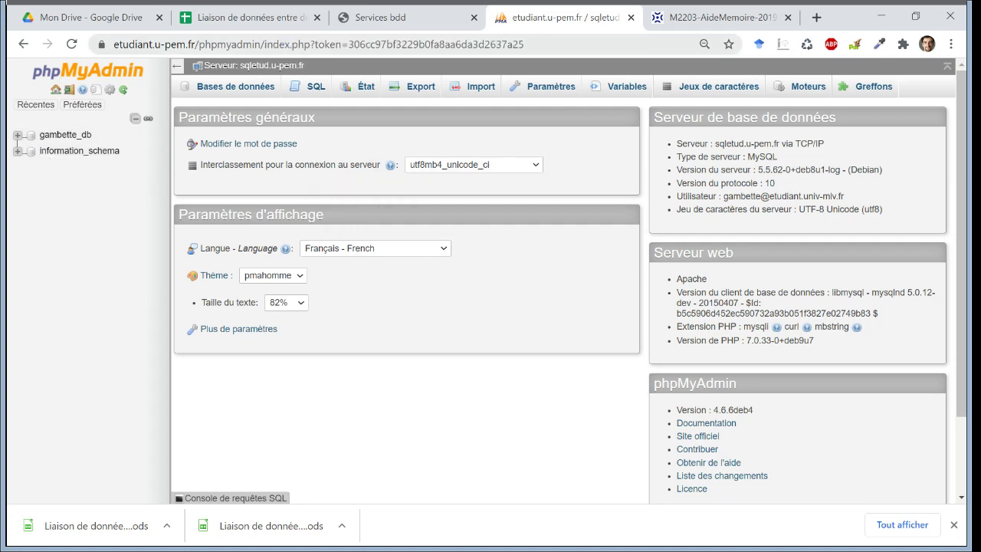
Try to import "Liaison de données entre deux tables (2).ods" at server level, using the first line as column names.
click(463, 90)
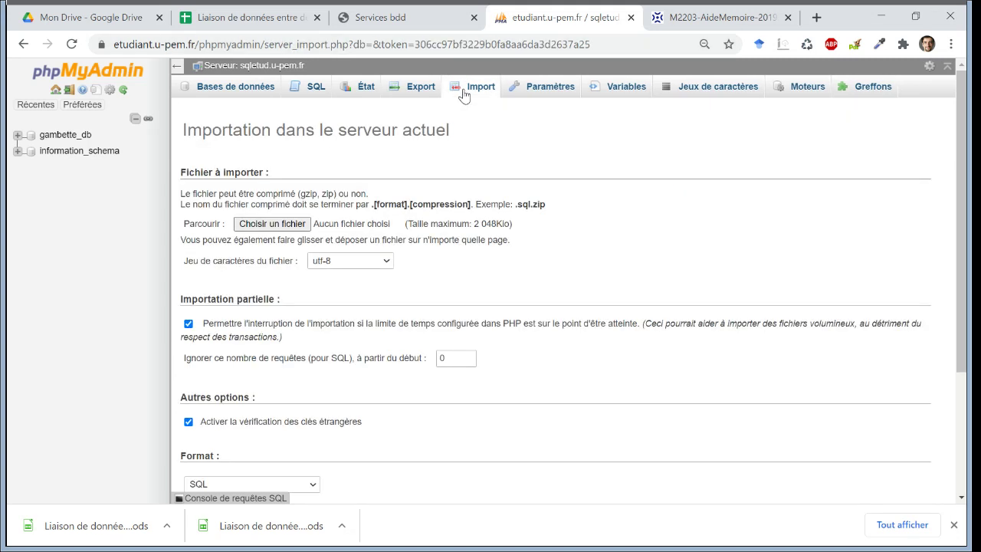
click(298, 223)
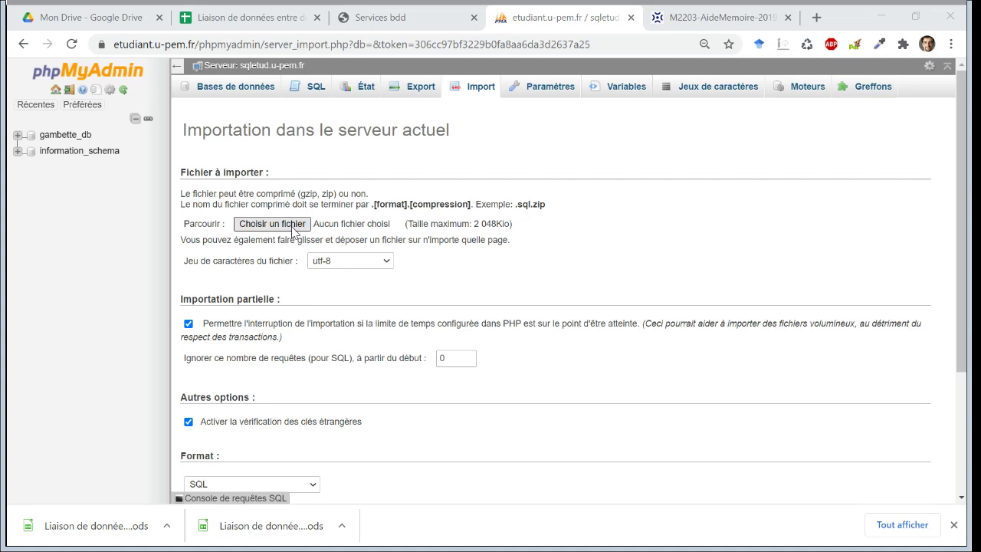
key(Return)
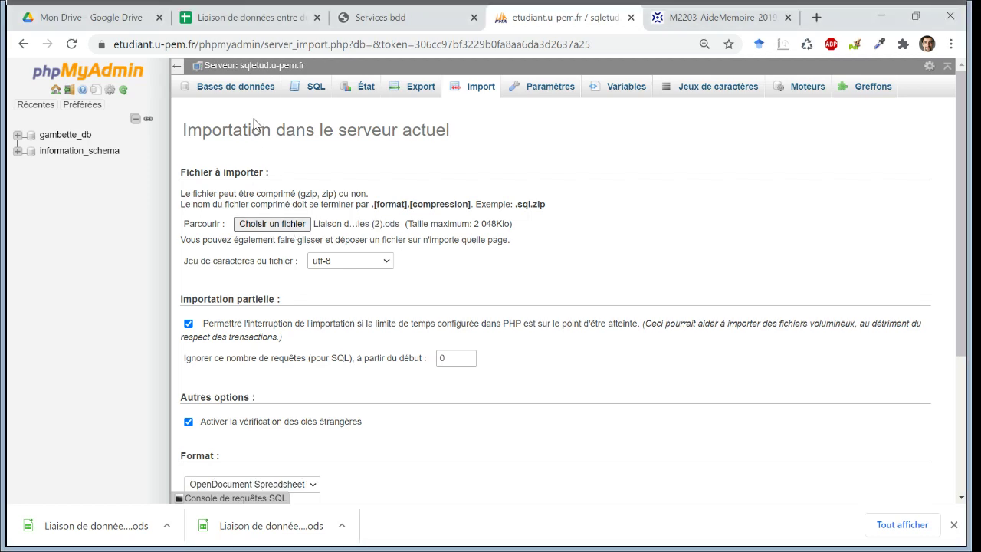
click(968, 422)
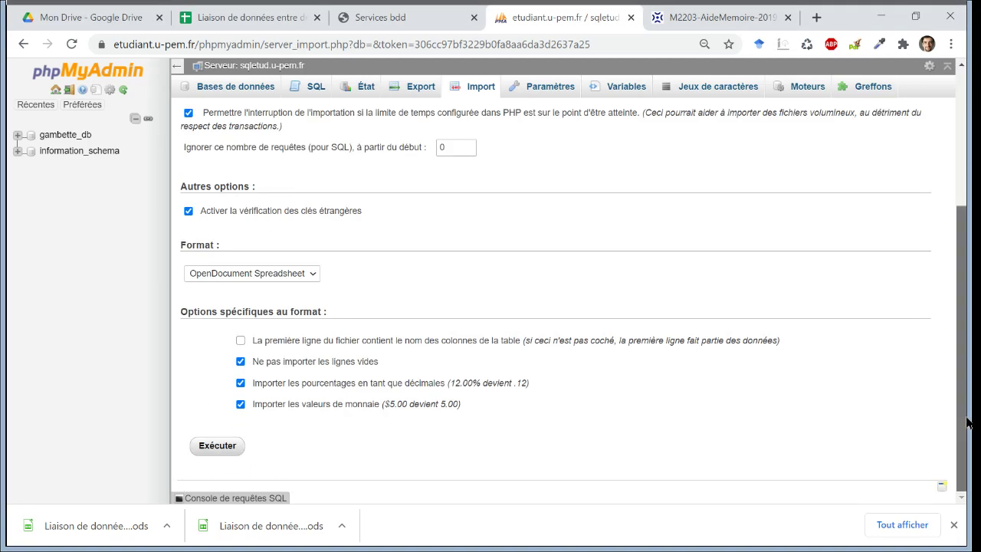
scroll(947, 273, up, 3)
scroll(957, 350, down, 3)
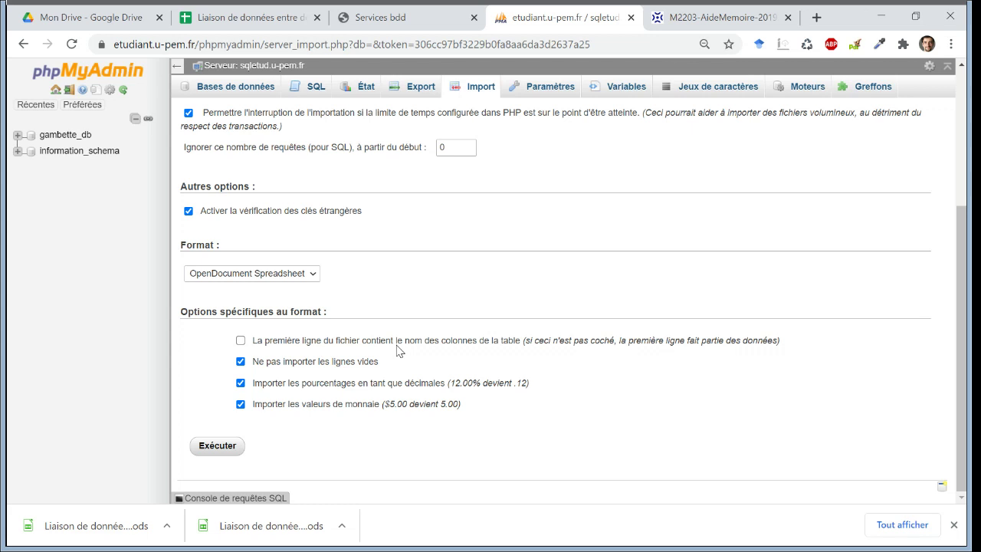
click(241, 341)
click(216, 446)
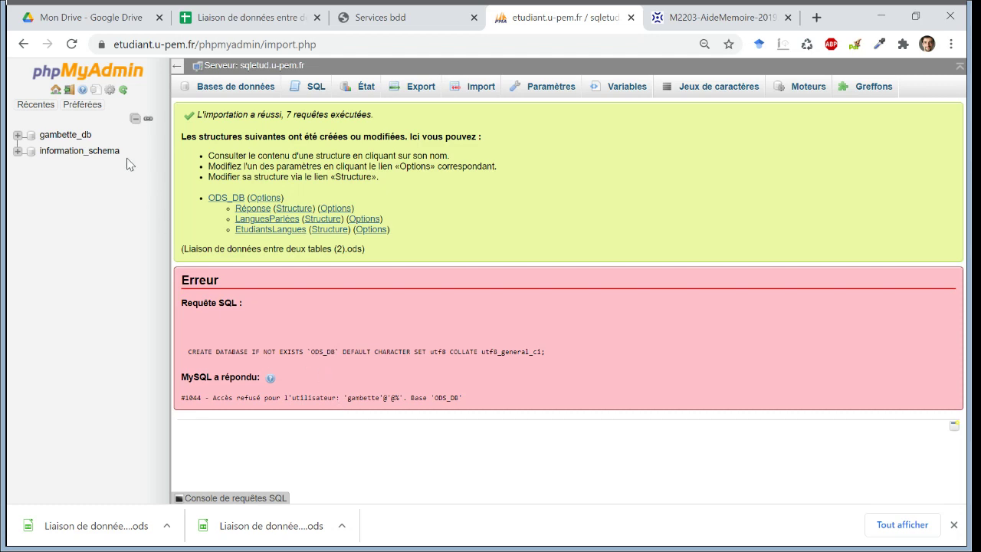
Try to import "Liaison de données entre deux tables (2).ods" into the personal database, using the first line as column names.
click(87, 138)
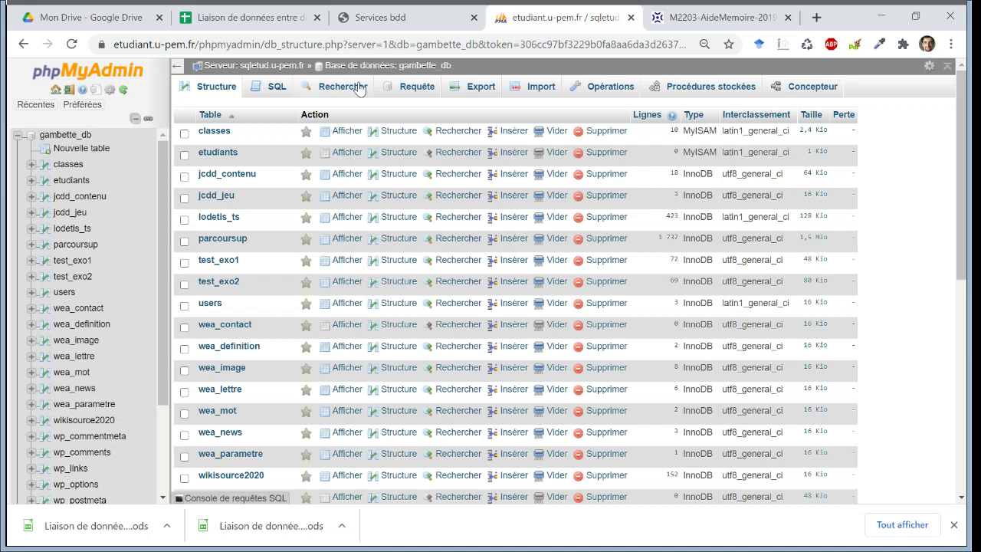
click(523, 95)
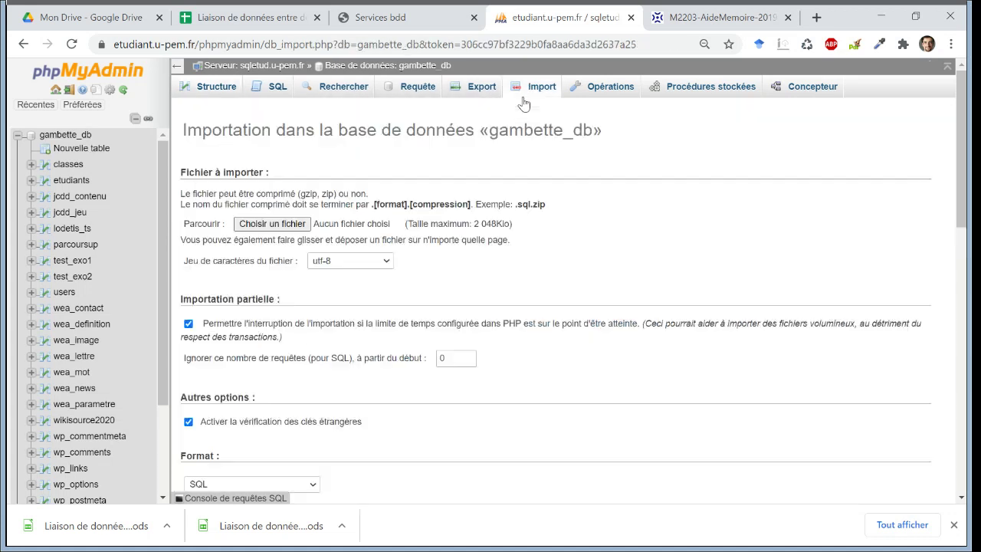
click(293, 229)
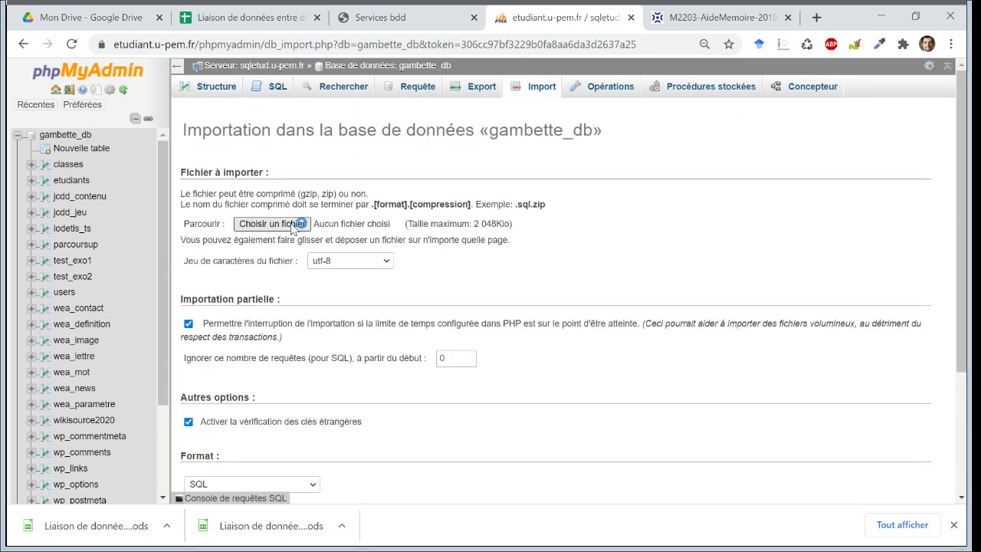
double_click(259, 120)
scroll(543, 370, down, 3)
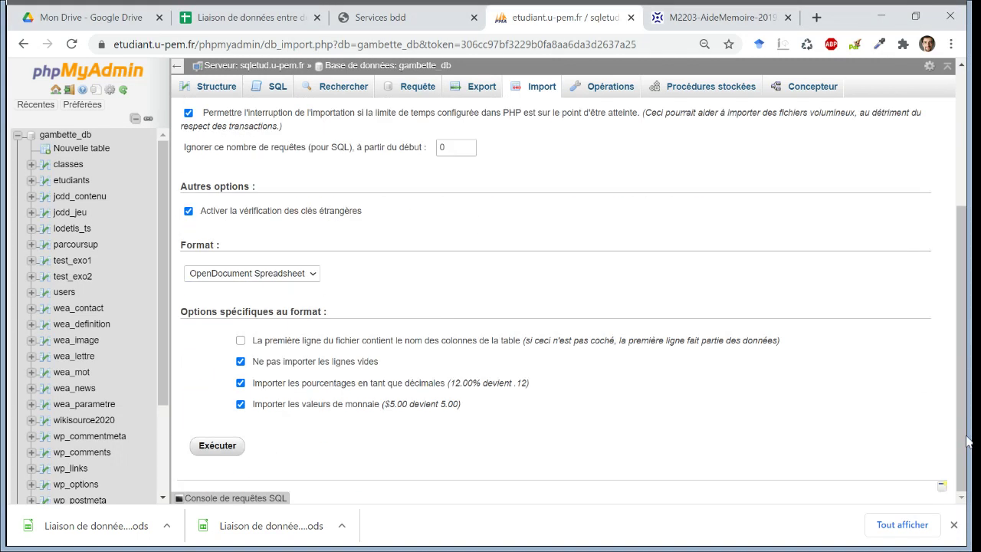
click(288, 346)
click(208, 449)
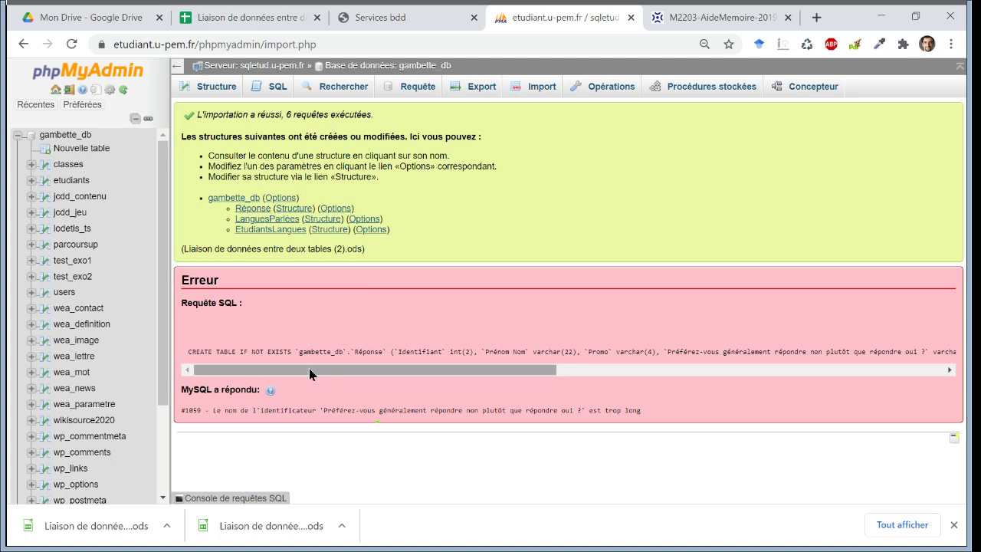
drag(309, 368, 275, 380)
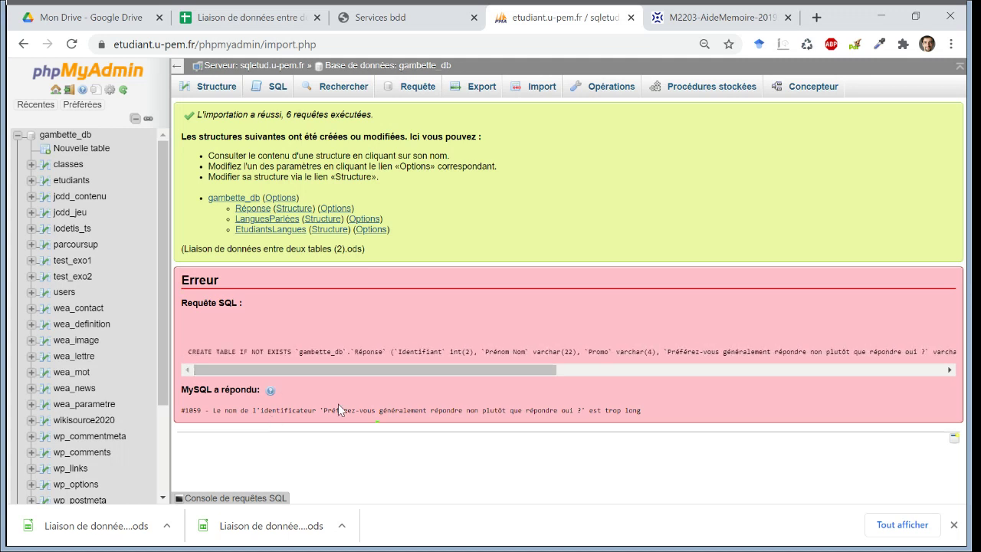
Return to the spreadsheet and shorten the column D header on the Réponse sheet to "Préférence non oui".
click(278, 11)
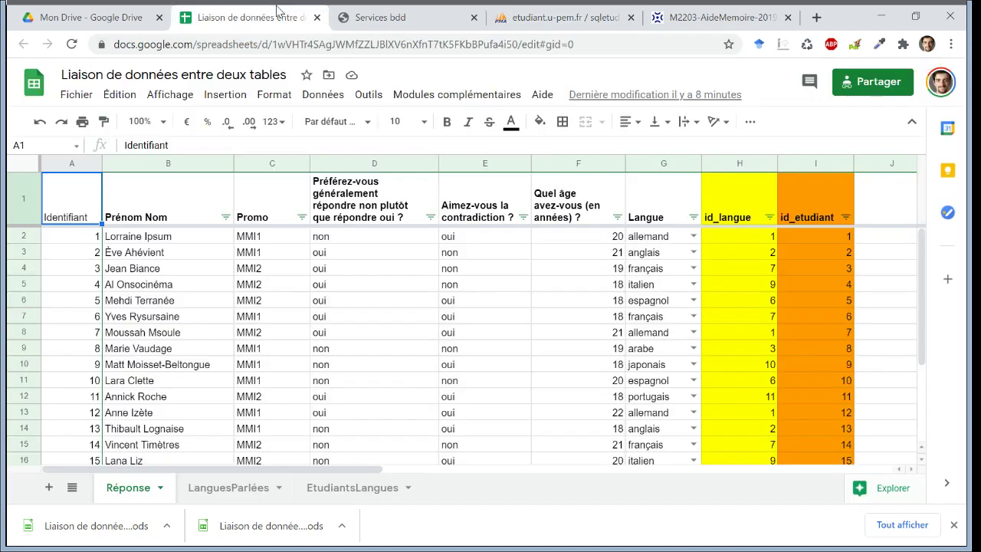
double_click(376, 198)
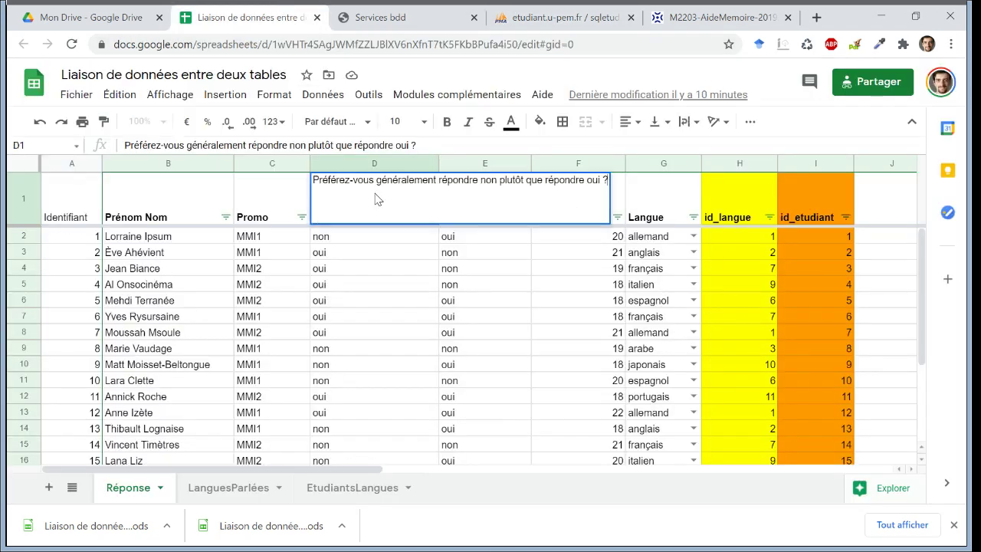
key(ctrl+a)
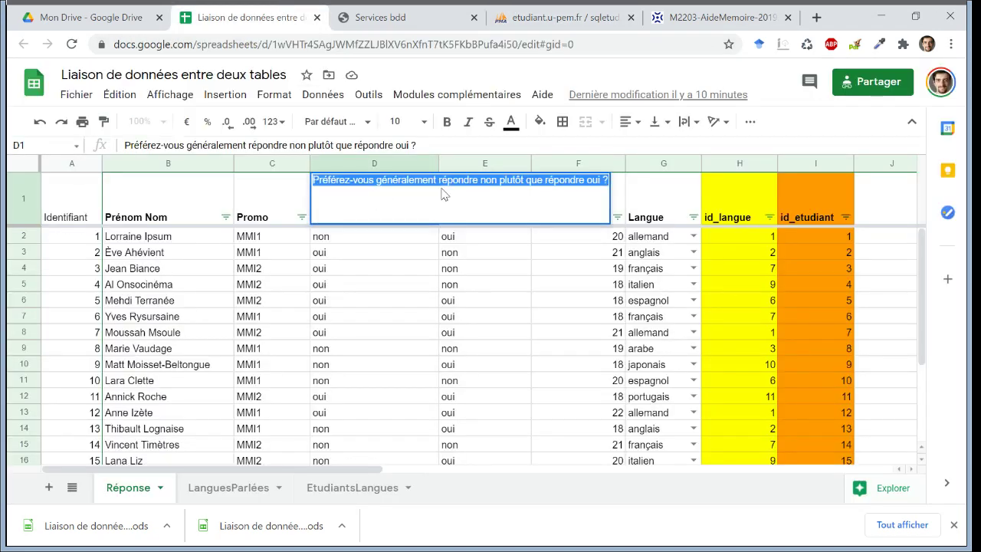
text(Préférence non oui)
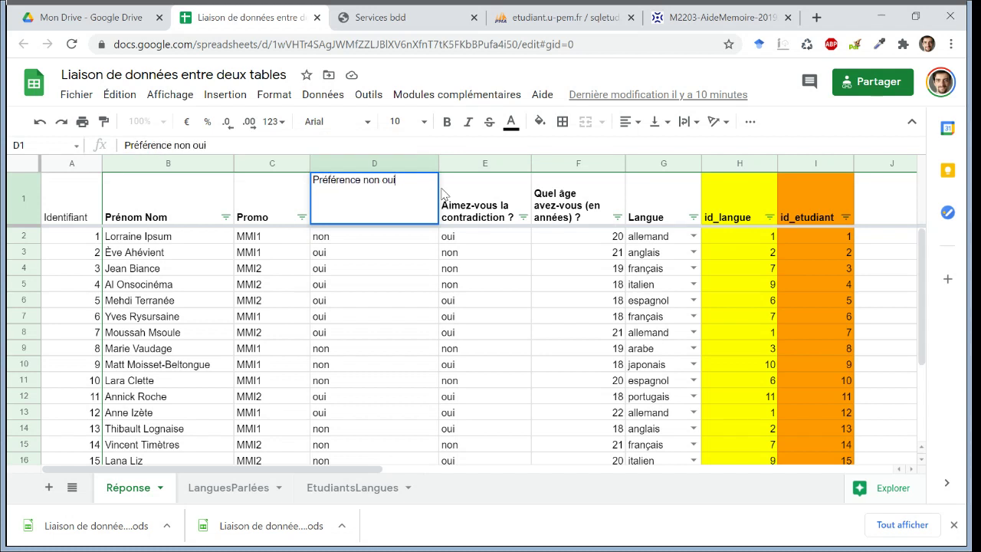
key(Return)
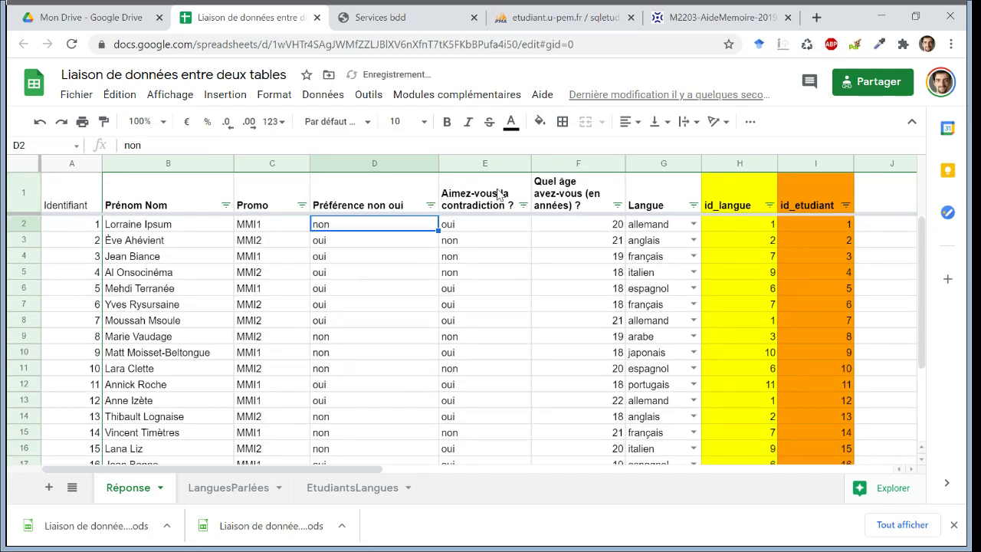
Replace the column E header with "Appréciation contradiction".
click(498, 193)
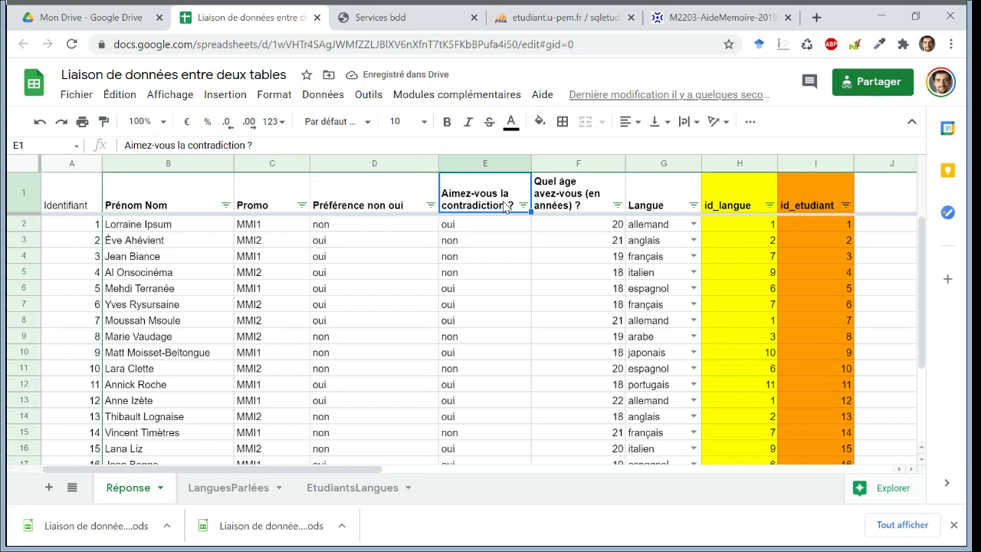
text(Appr)
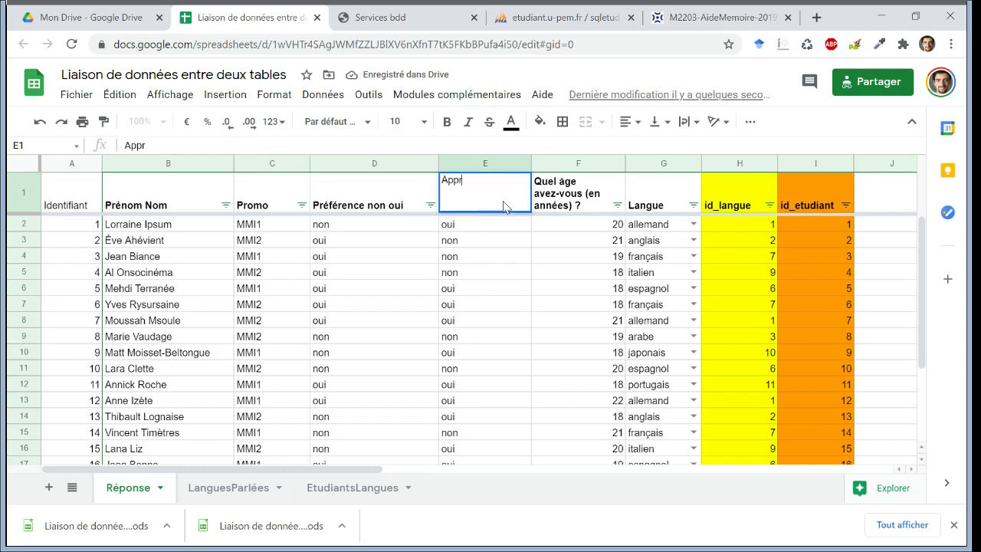
text(éciation con)
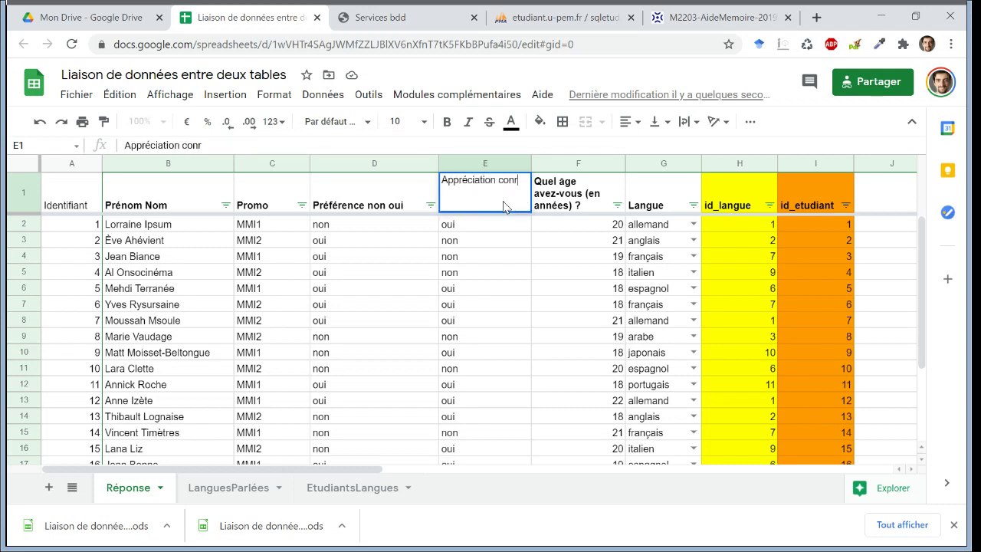
text(tradiction)
key(Tab)
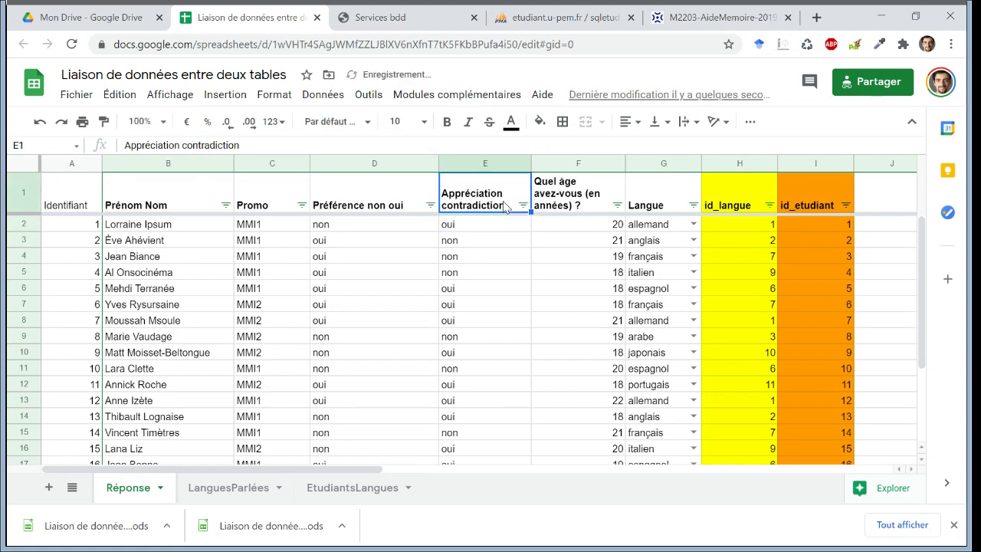
Replace the column F header with "Âge".
text(Âge)
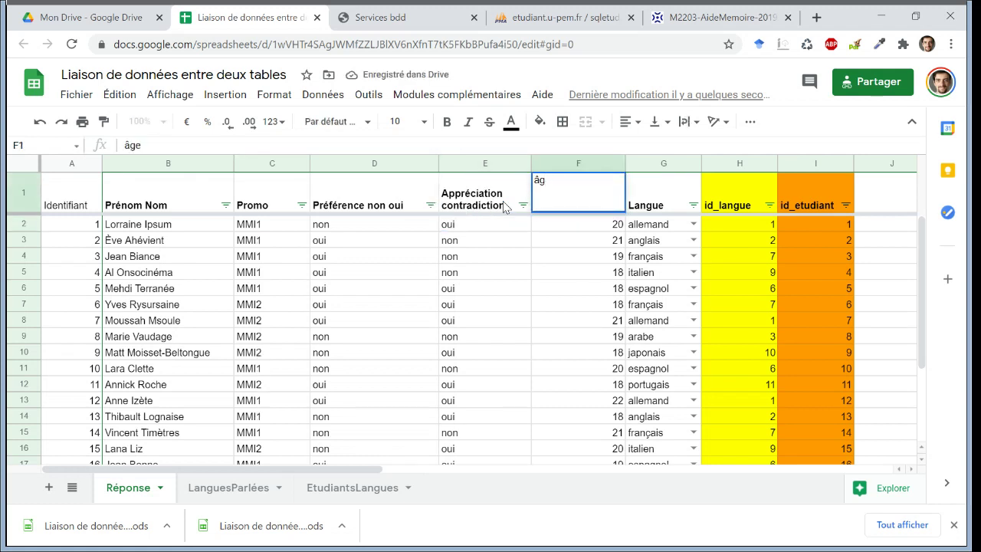
key(BackSpace)
key(BackSpace)
key(BackSpace)
text(Âge)
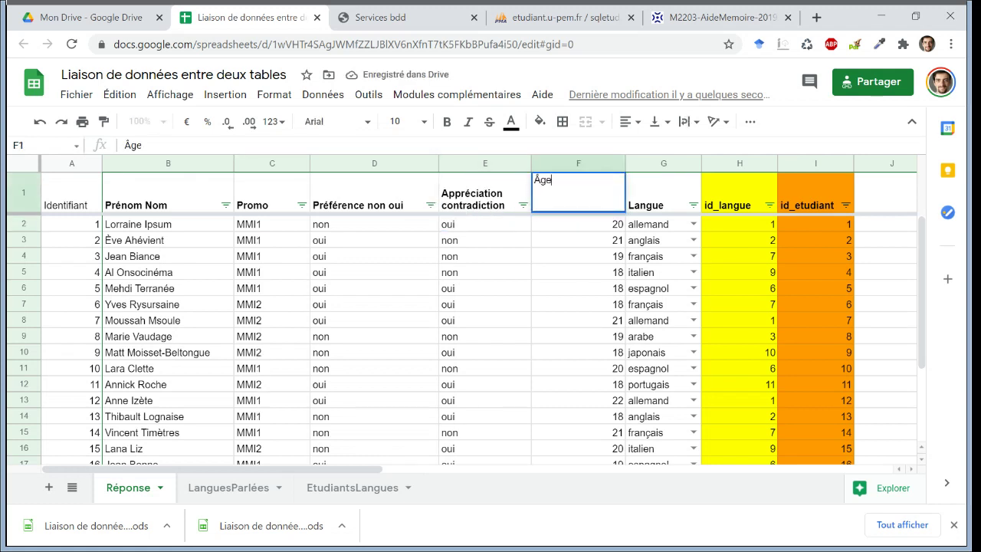
key(Return)
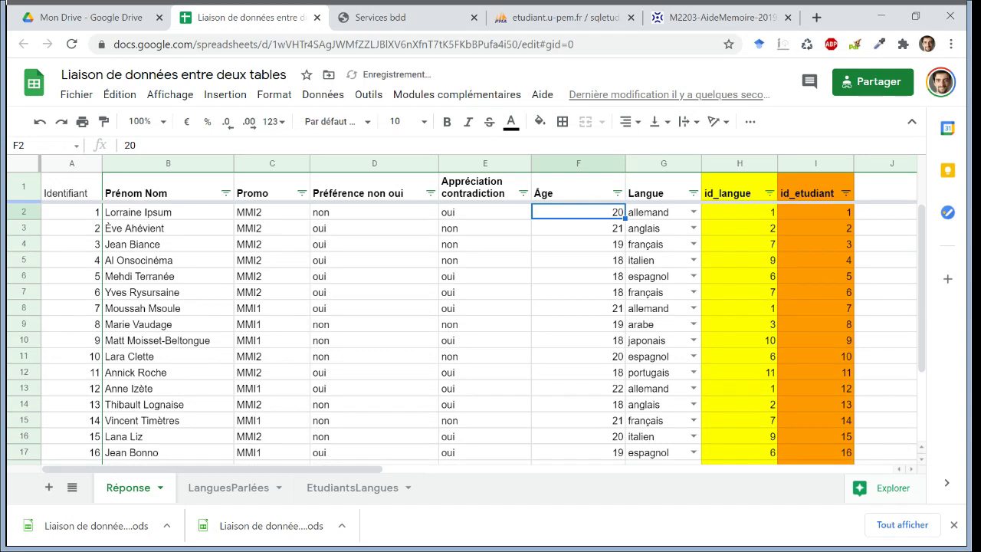
Change the column F header on the Réponse sheet to "age", in lowercase and without the accent.
double_click(567, 192)
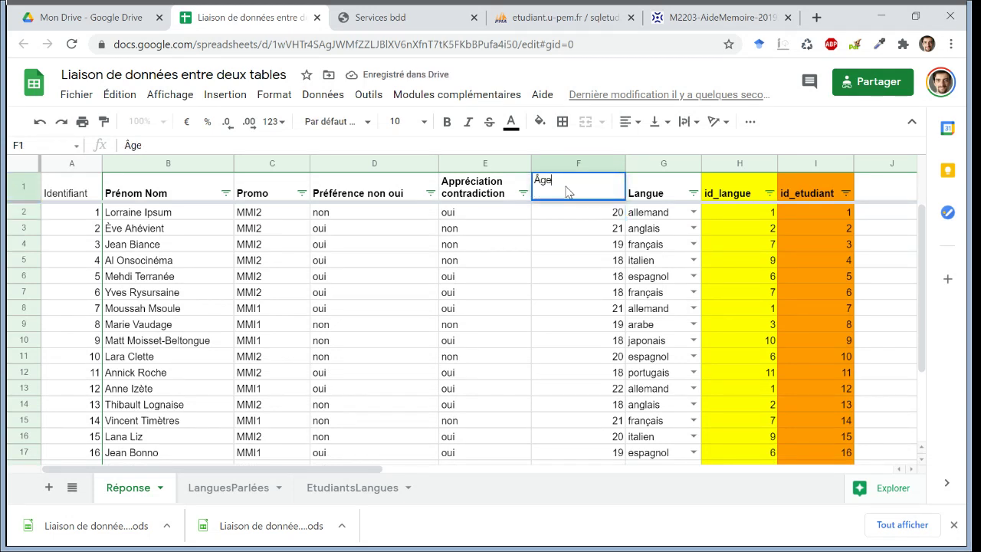
key(Delete)
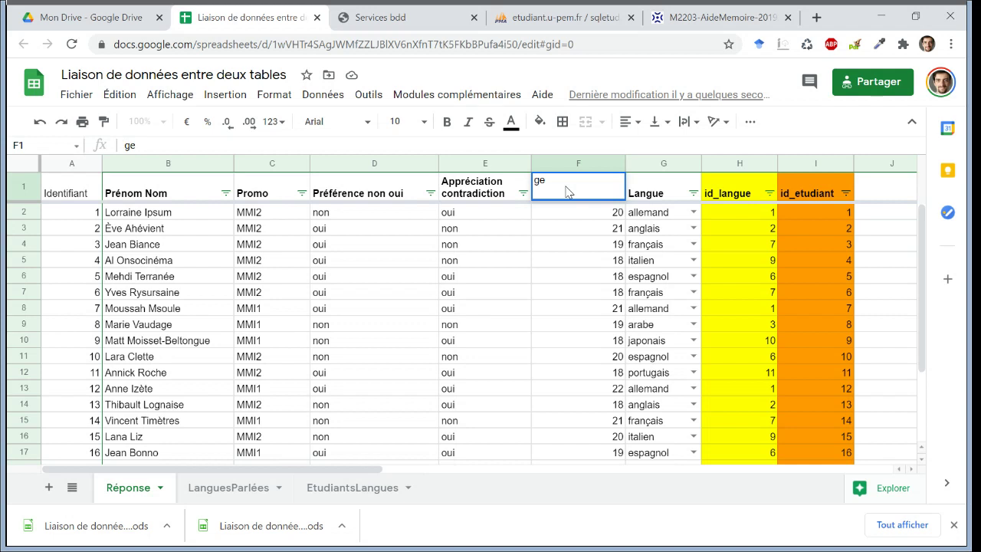
text(â)
key(Return)
click(567, 187)
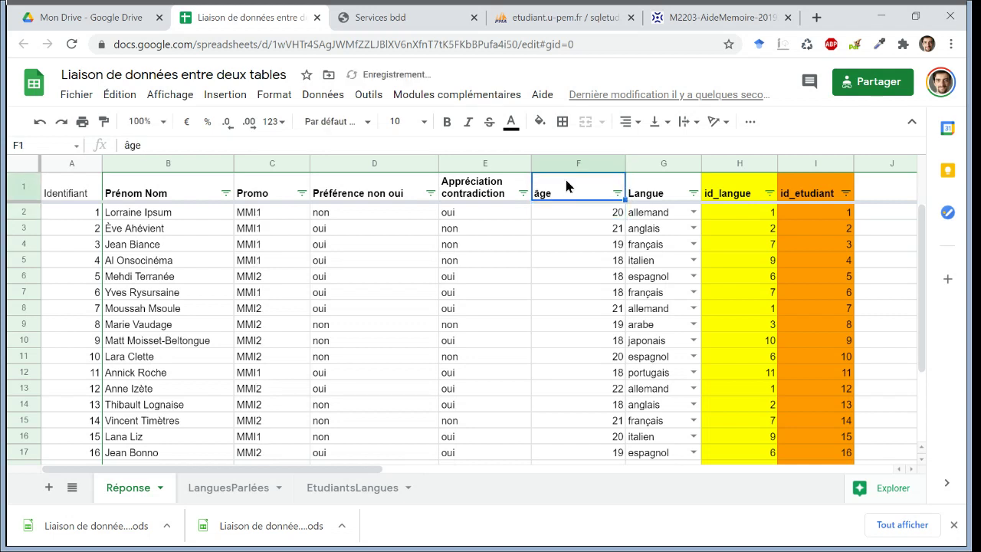
double_click(567, 186)
click(536, 185)
key(Delete)
text(â)
key(Return)
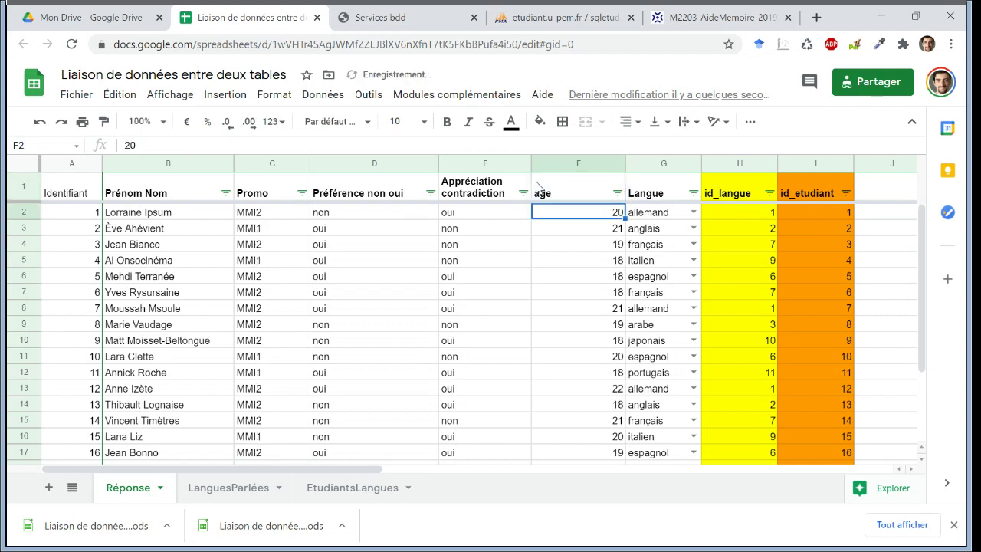
Change the column G header to lowercase "langue".
double_click(653, 191)
key(Home)
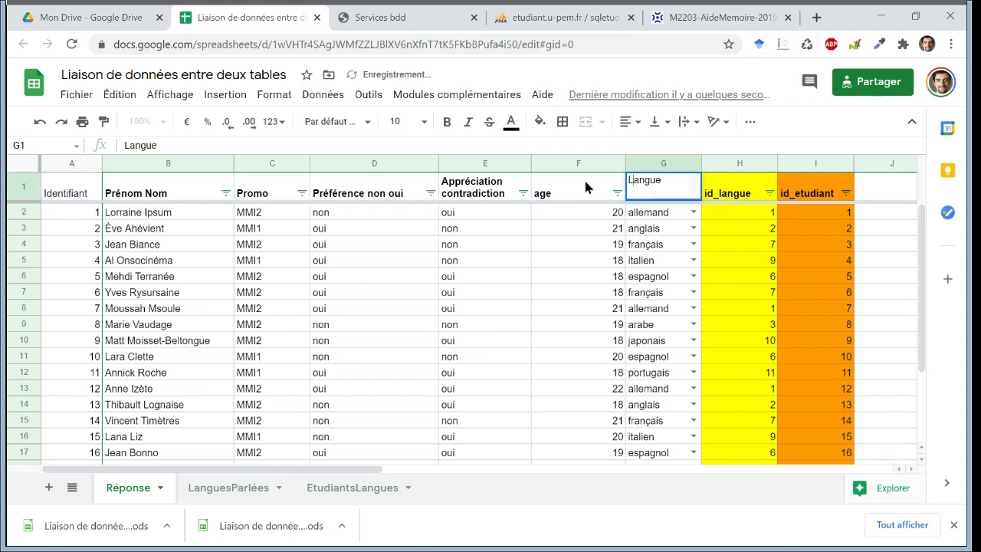
key(Delete)
text(l)
key(Return)
Rewrite the column E header as "appreciation_contradiction", without capital, accent or space.
click(494, 191)
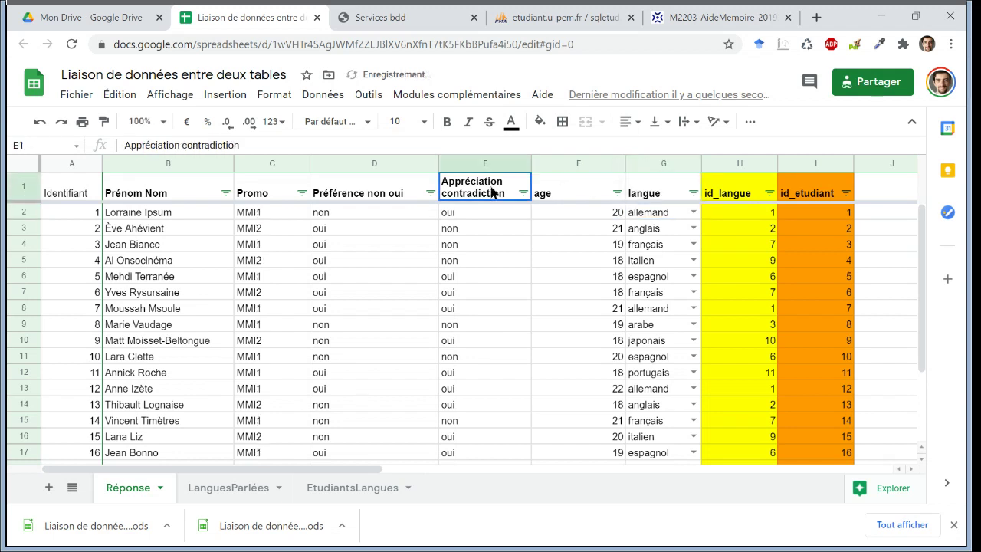
key(Return)
key(Home)
key(Delete)
text(a)
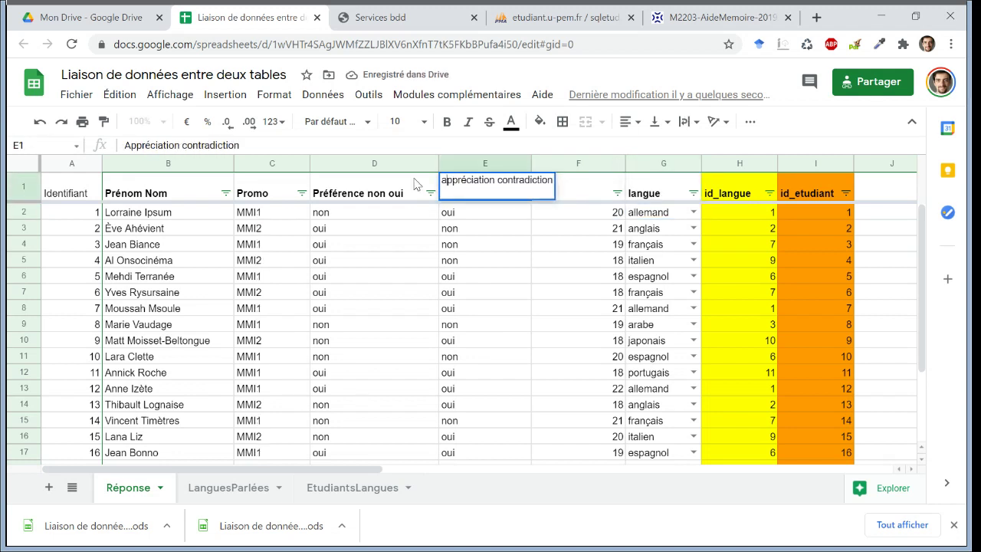
key(Right)
key(Right)
key(Right)
key(Delete)
text(e)
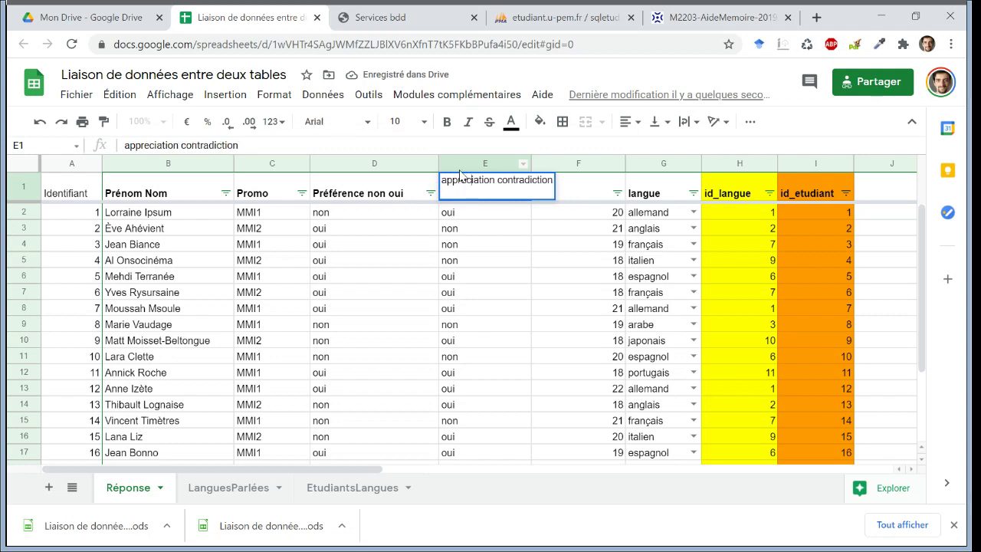
key(BackSpace)
text(_)
key(Return)
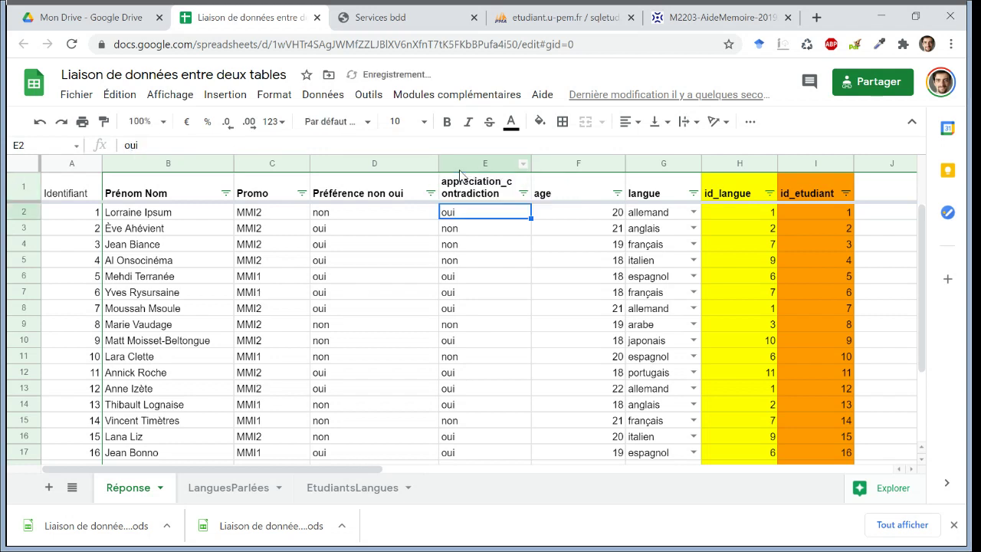
Rewrite the column D header as "preference_non_oui", with underscores instead of spaces.
click(393, 191)
key(F2)
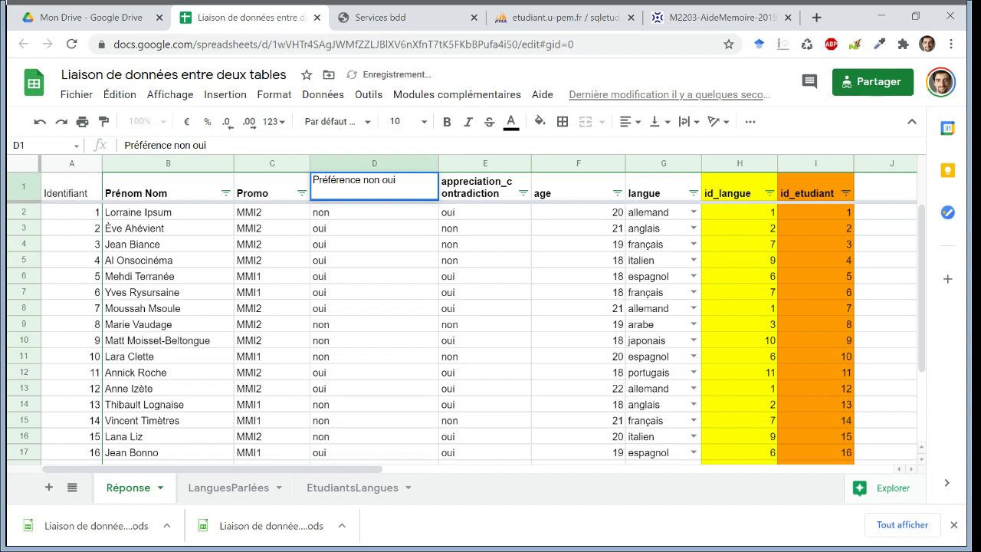
key(ctrl+a)
text(prefrence non oui)
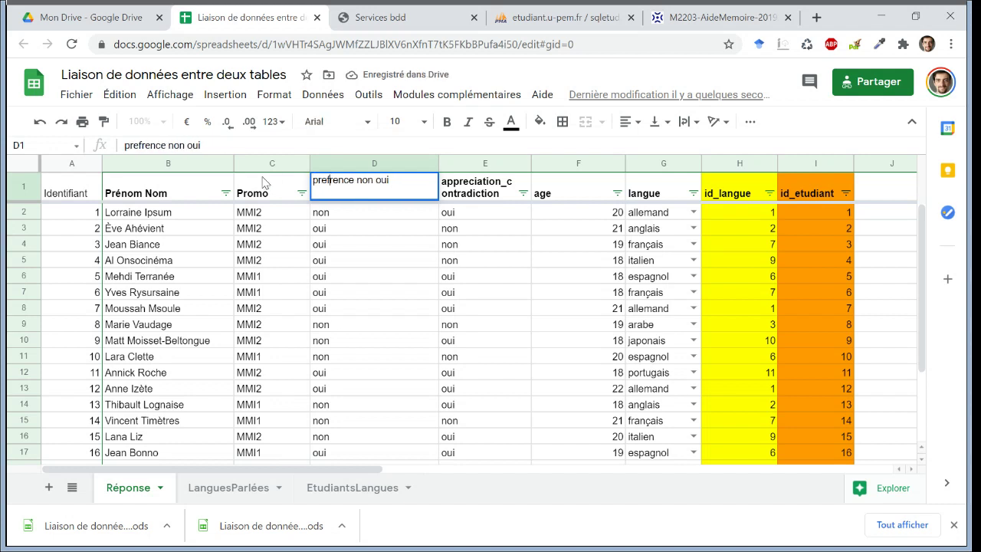
text(e)
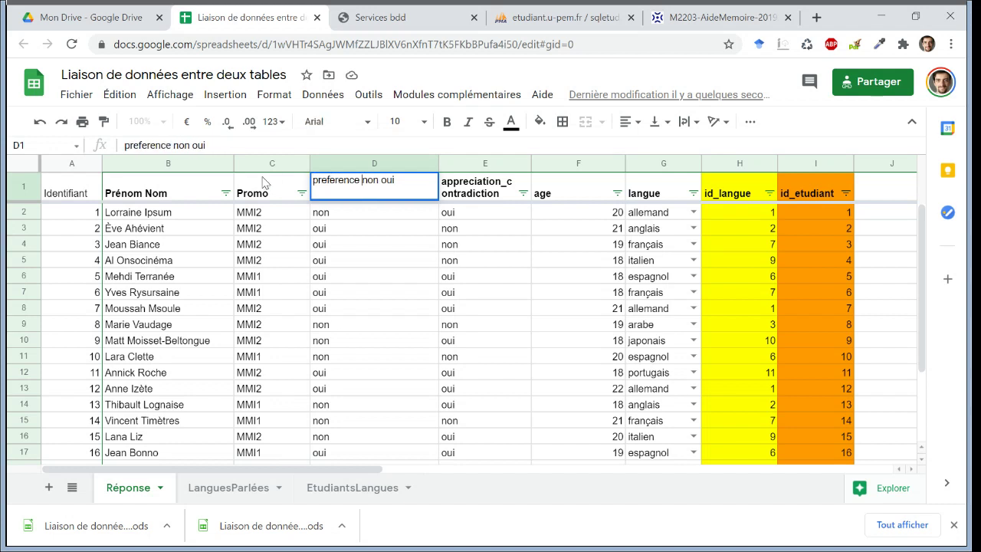
key(BackSpace)
text(_)
key(BackSpace)
text(_)
key(Return)
Replace the column C header with lowercase "promo".
double_click(259, 195)
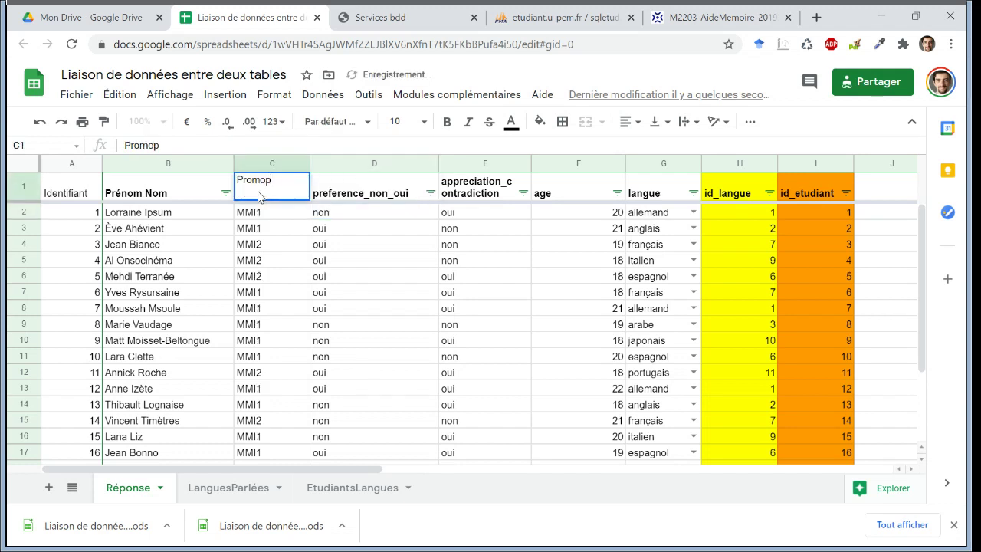
key(ctrl+a)
text(promo)
key(Return)
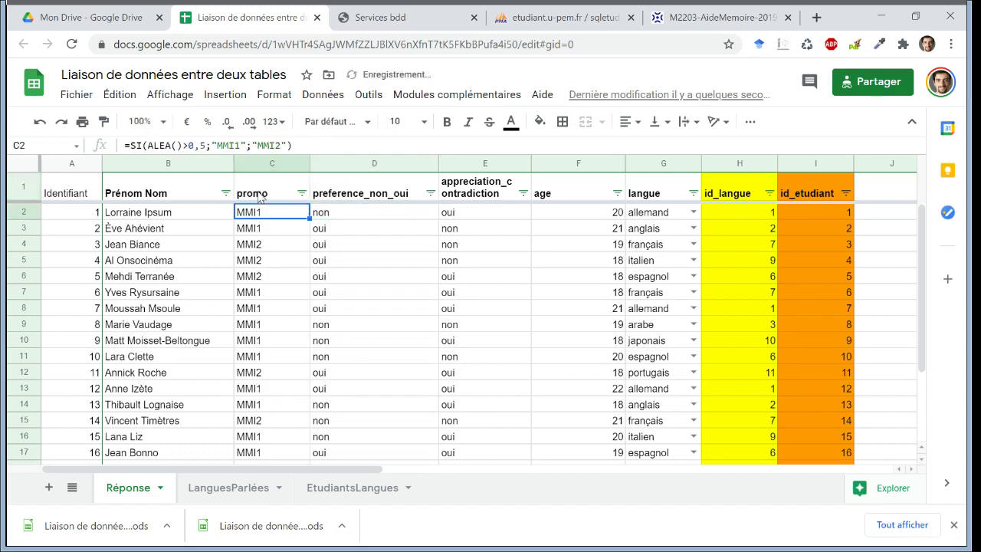
Replace the column B header with "prenom_nom".
double_click(191, 193)
text(p)
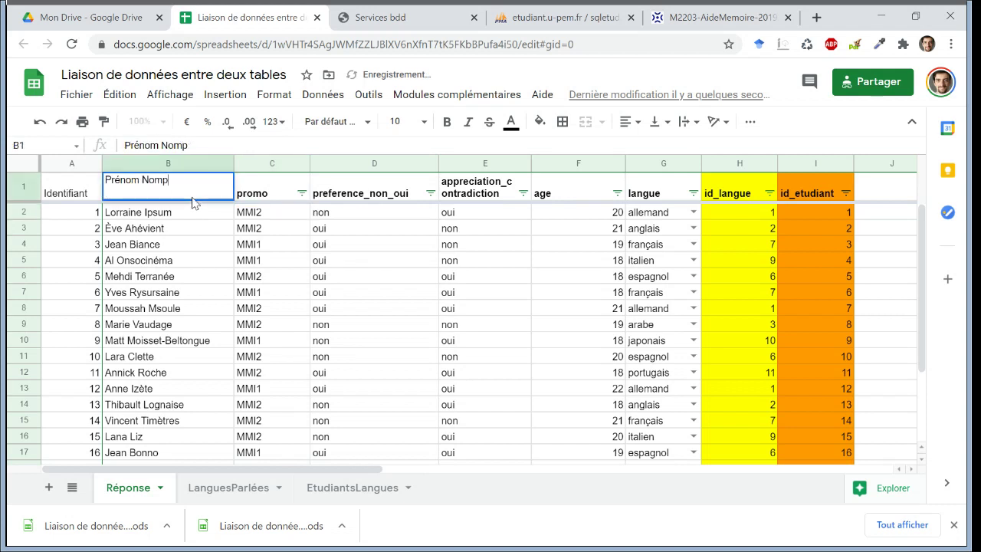
key(ctrl+a)
text(prenom_)
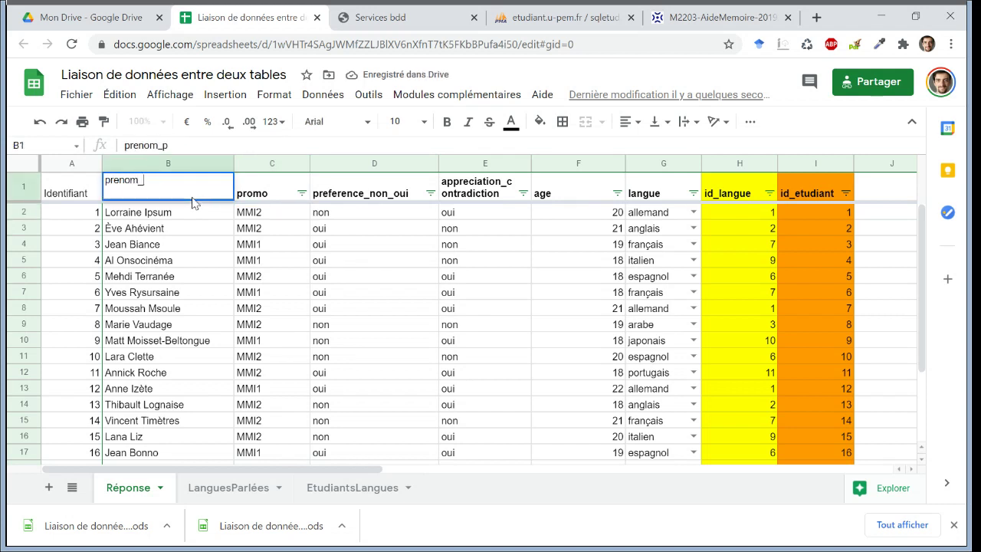
text(nom)
key(Return)
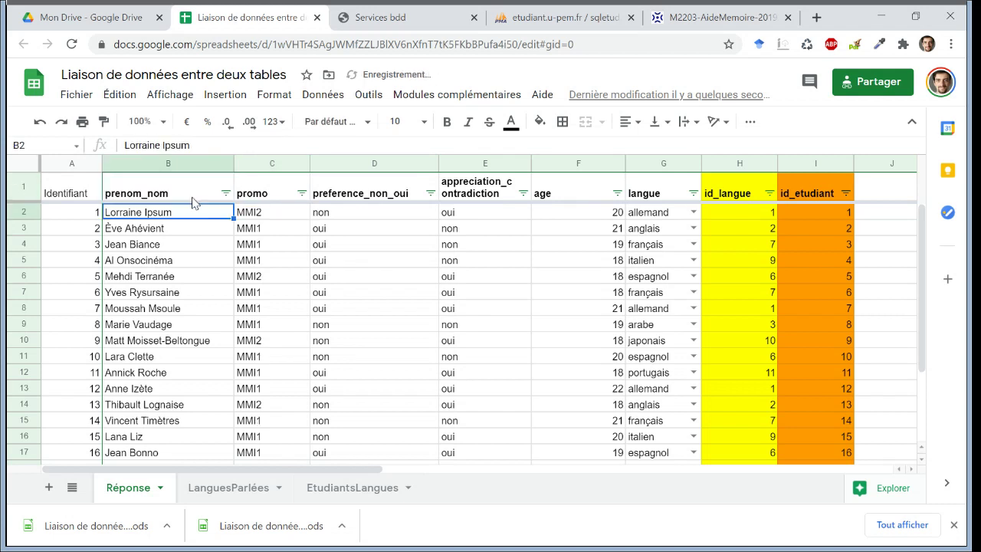
Replace the column A header with "id" and make column E slightly narrower.
click(87, 188)
text(id)
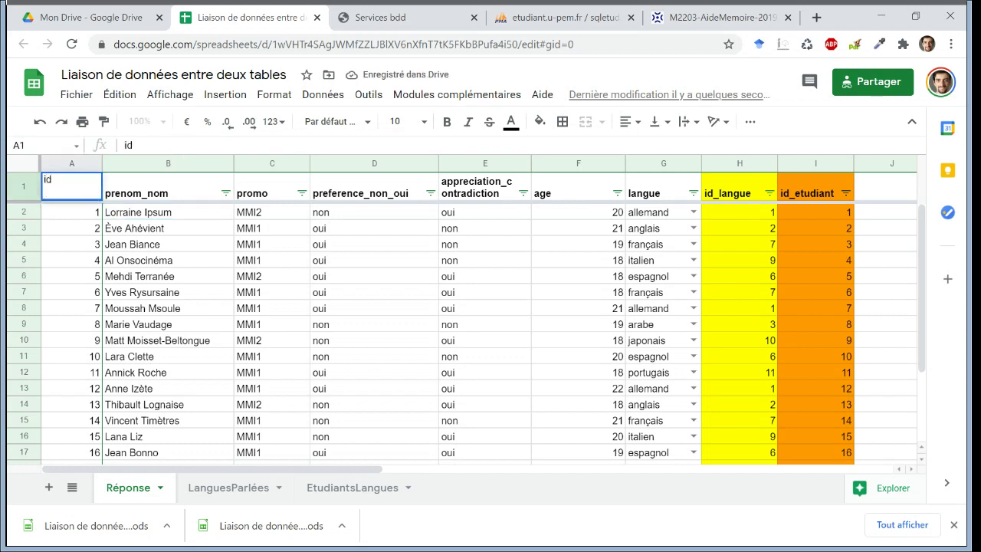
key(Return)
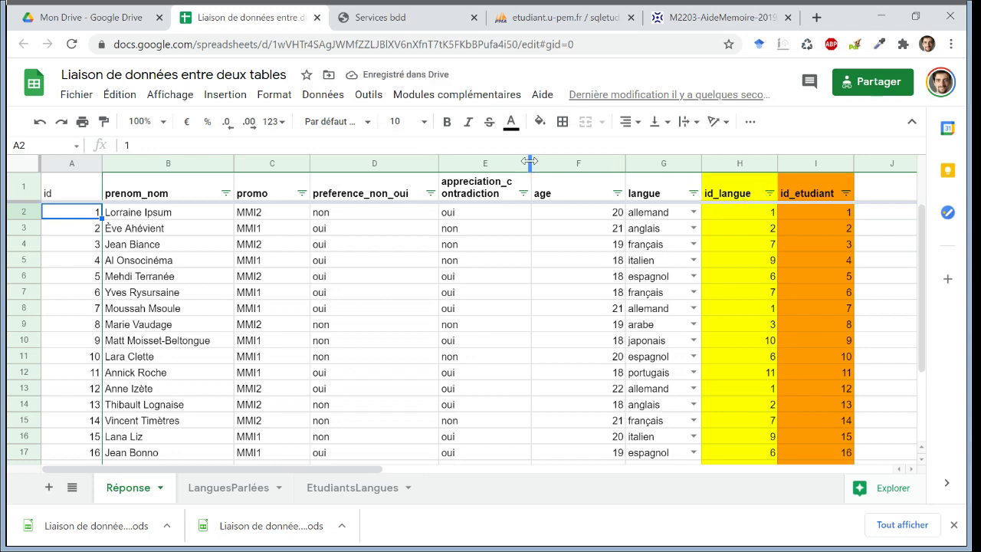
drag(528, 161, 524, 160)
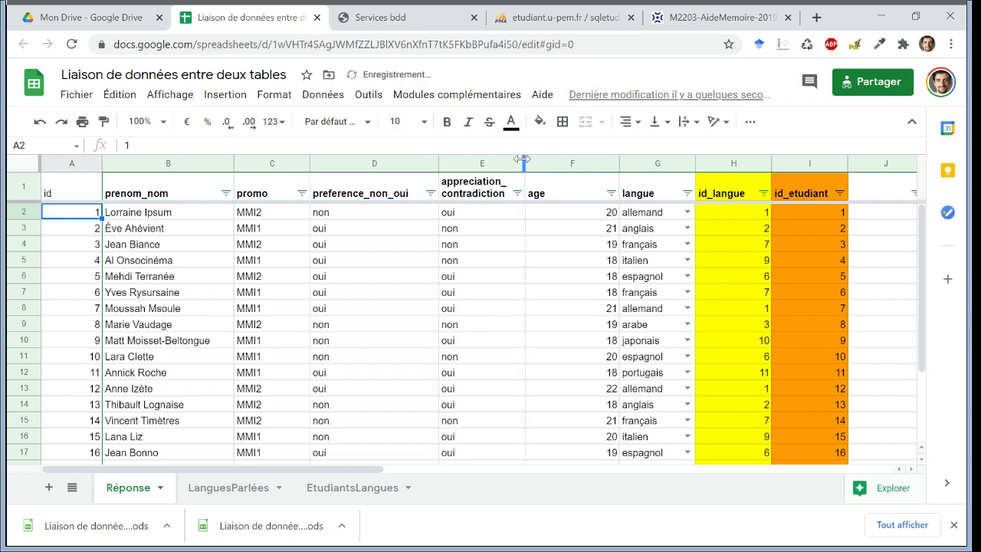
Download the edited workbook in OpenDocument (.ods) format.
click(76, 94)
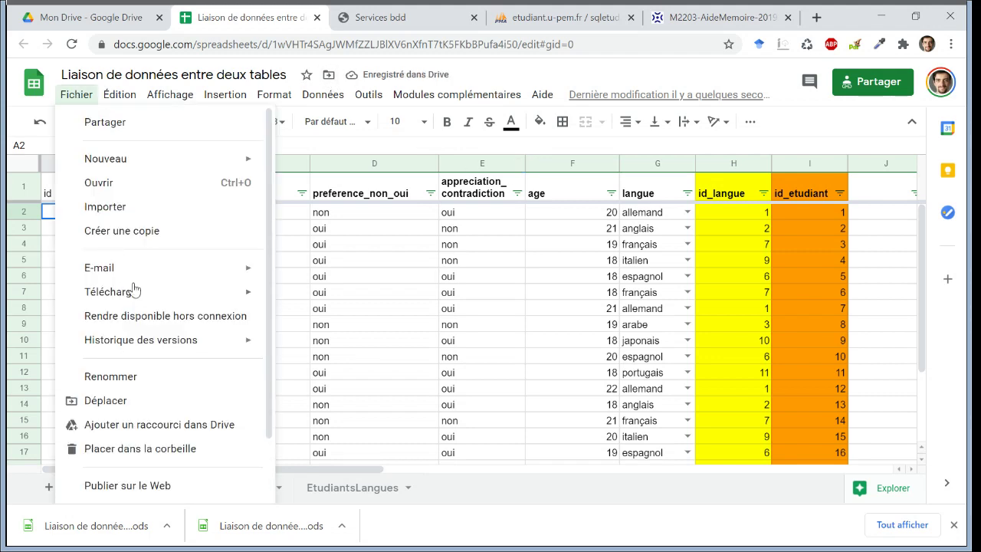
mouse_move(213, 285)
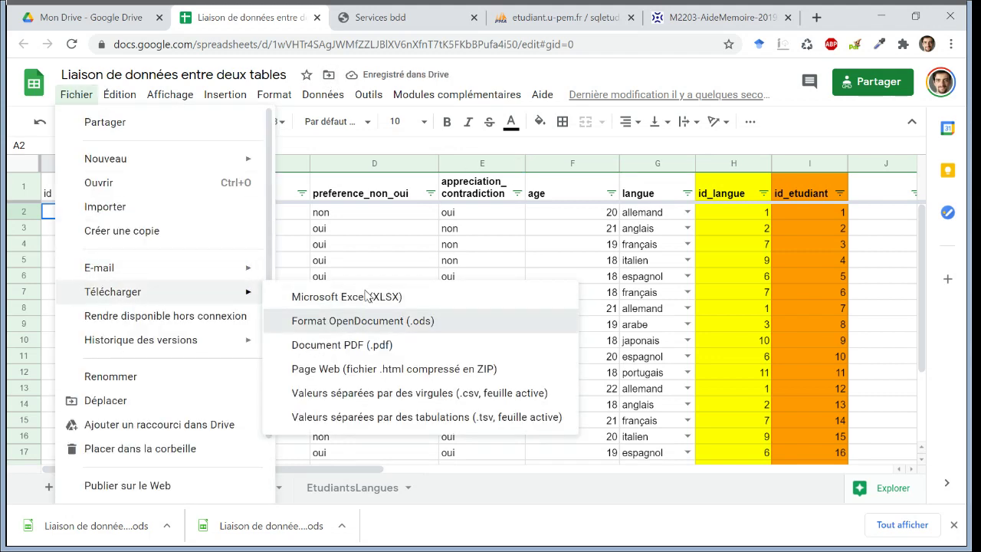
click(366, 320)
Switch to phpMyAdmin and try to import "Liaison de données entre deux tables (3).ods" into the personal database, using the first line as column names.
click(580, 17)
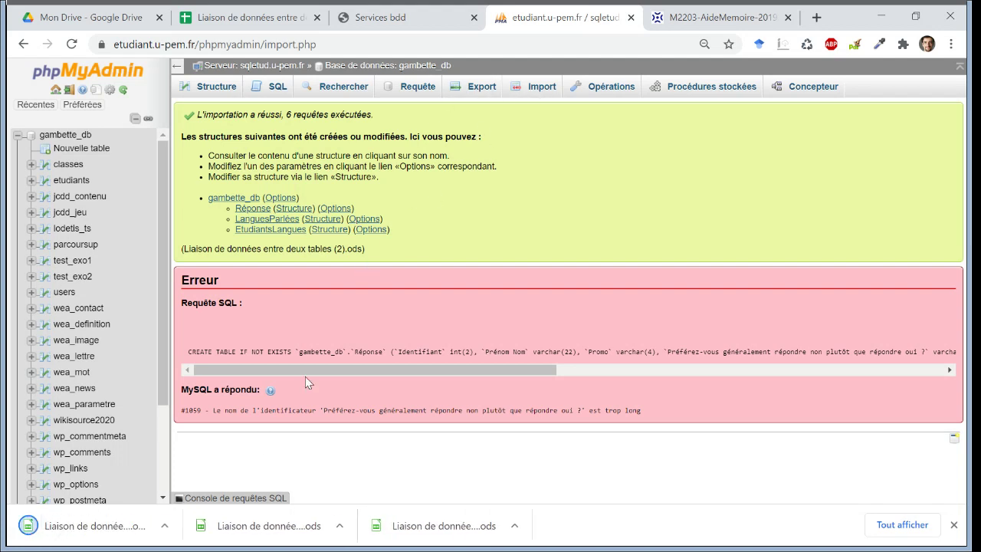
click(529, 88)
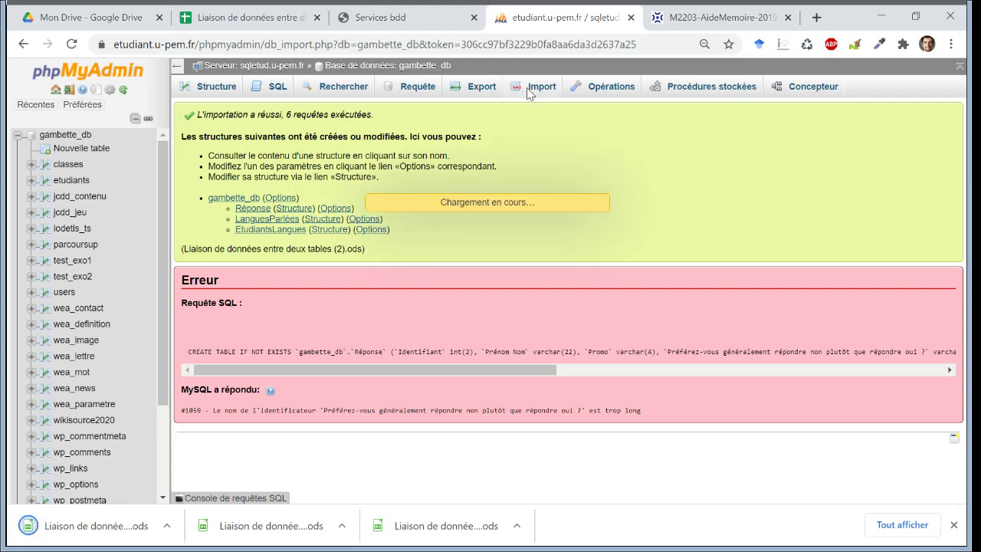
click(285, 225)
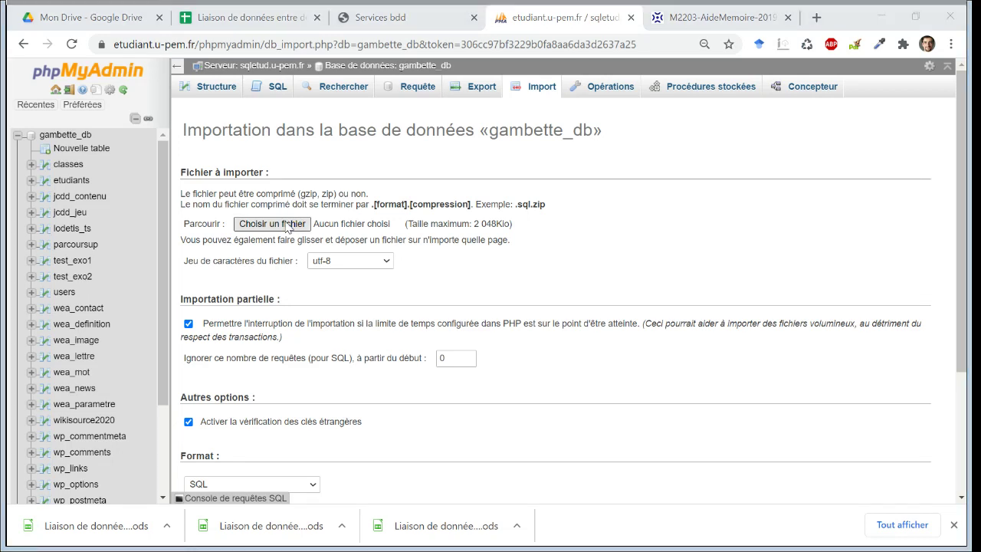
key(Return)
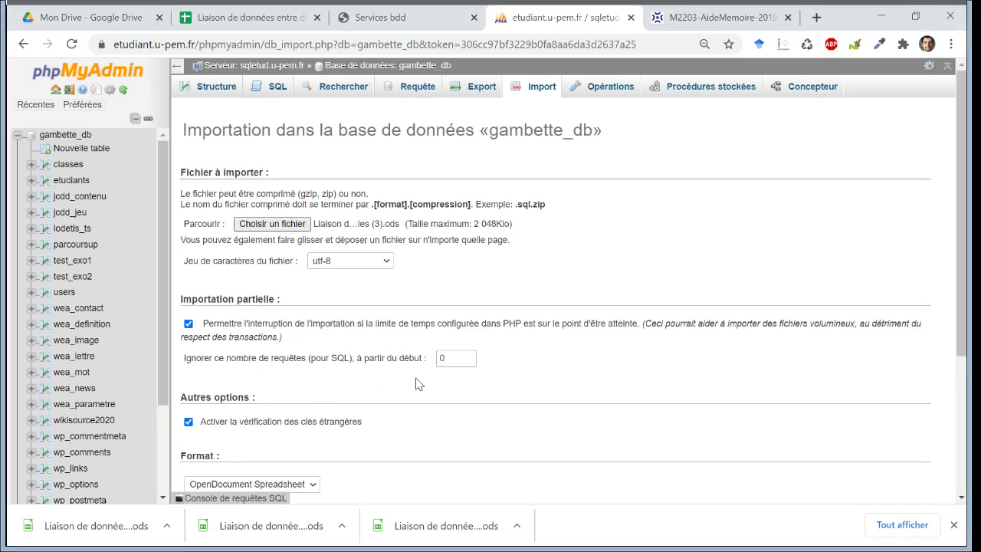
scroll(417, 383, down, 3)
click(313, 342)
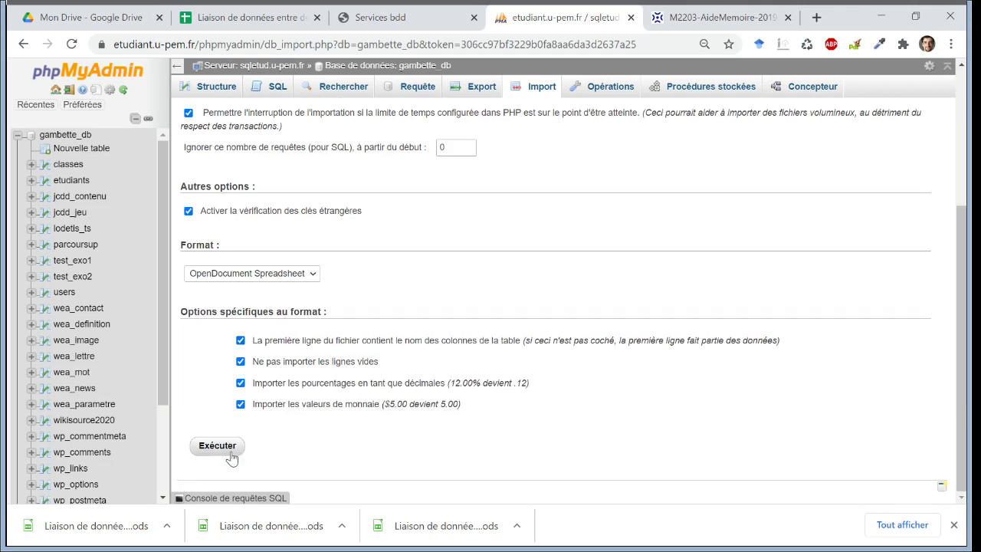
click(217, 447)
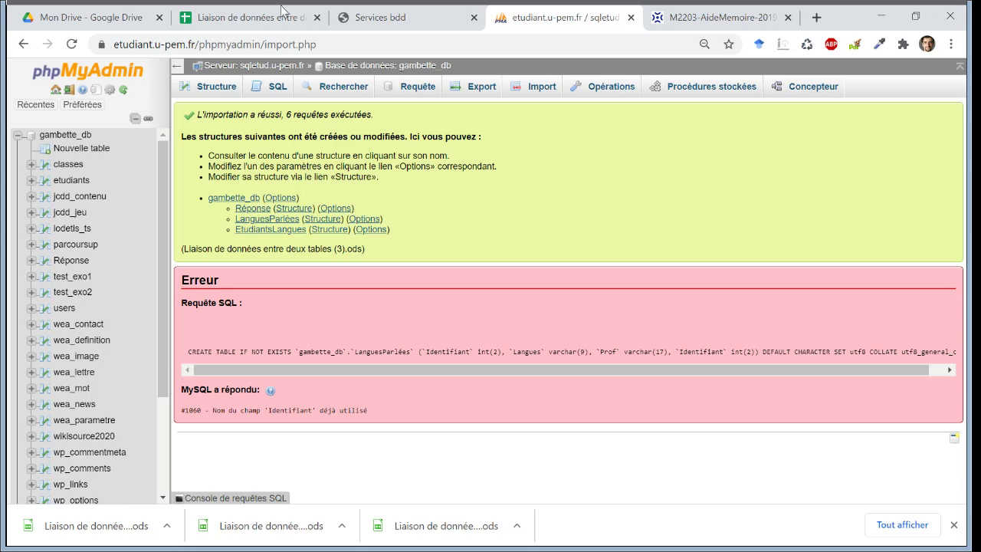
Glance back at the spreadsheet, return to phpMyAdmin and browse the contents of the imported Réponse table.
click(245, 17)
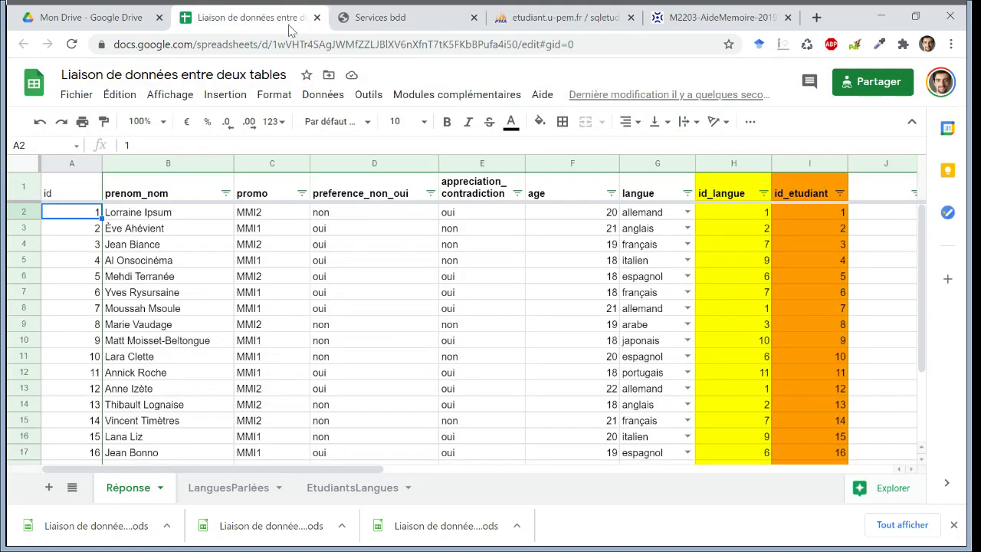
click(563, 17)
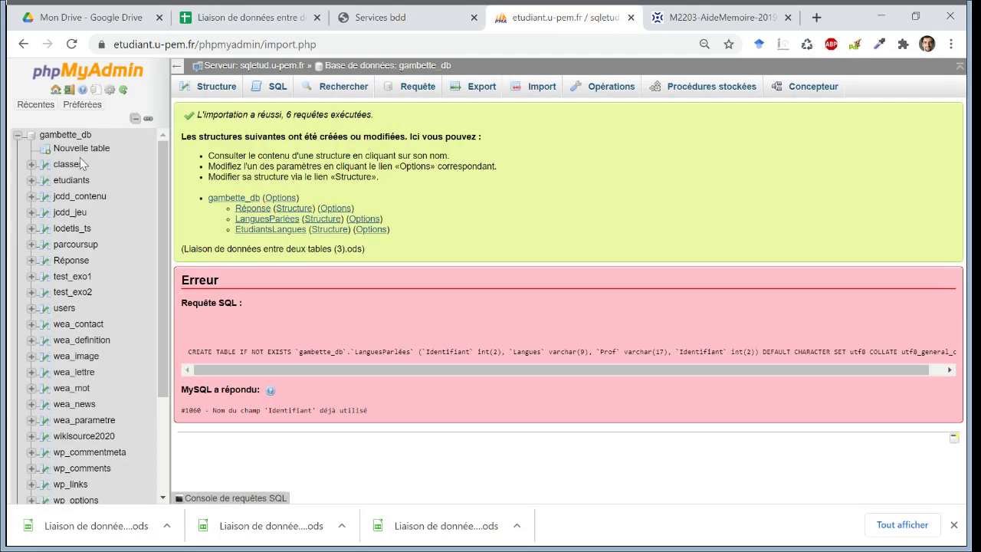
click(77, 261)
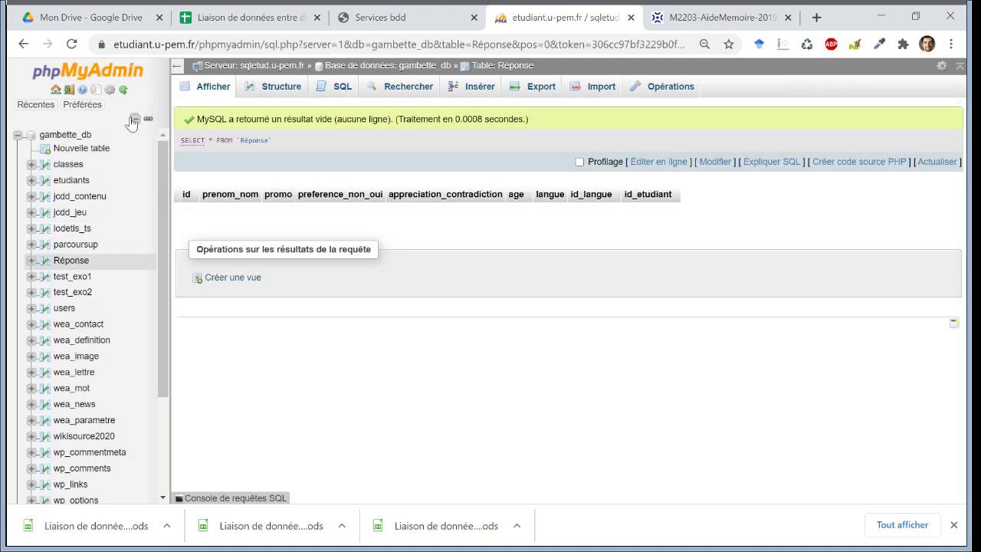
Drop the Réponse table from the personal database and check the remaining table list.
click(86, 138)
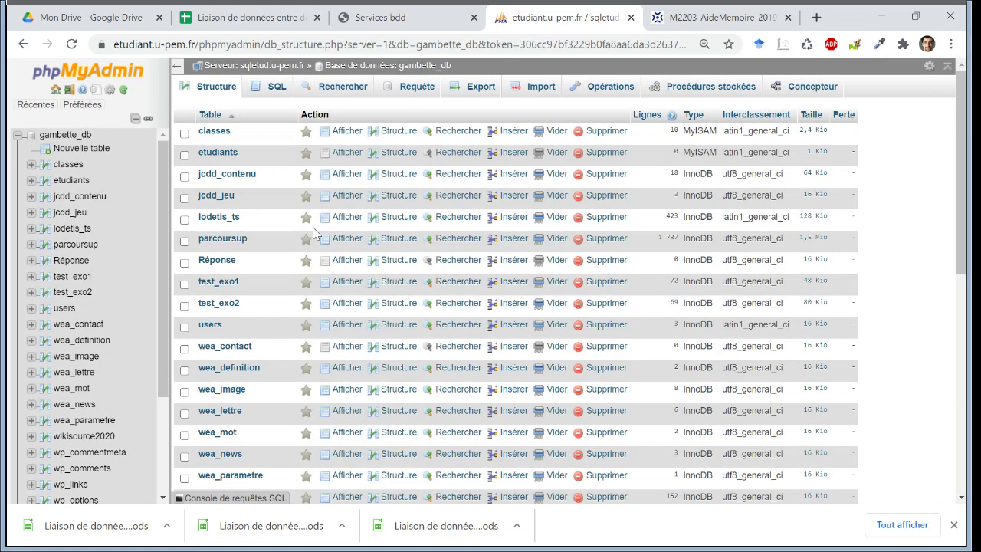
click(602, 263)
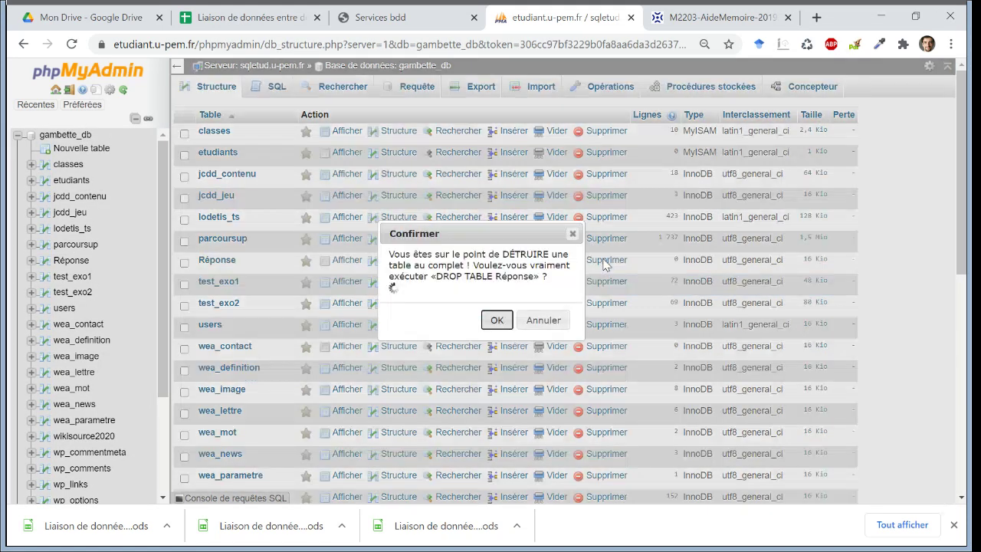
key(Return)
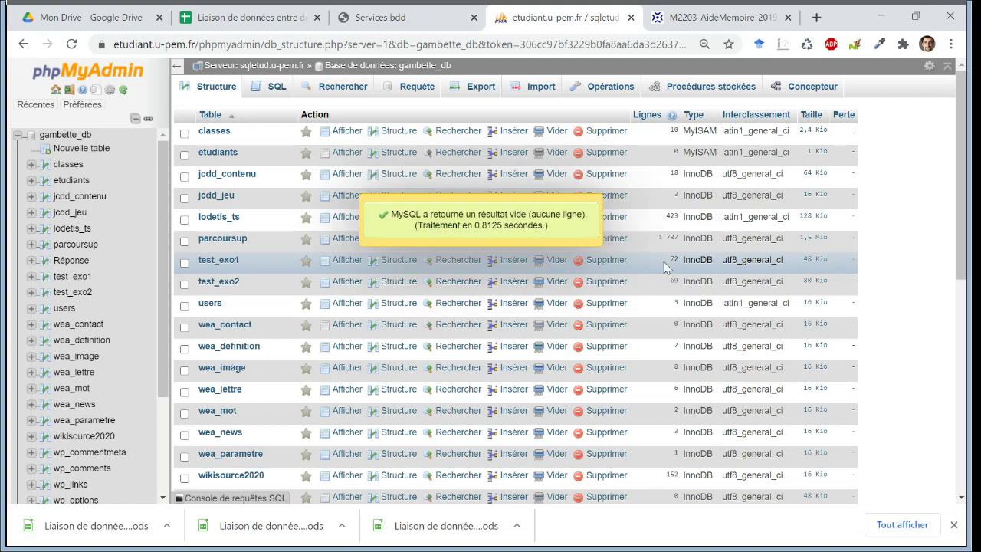
scroll(967, 309, down, 5)
scroll(945, 162, up, 5)
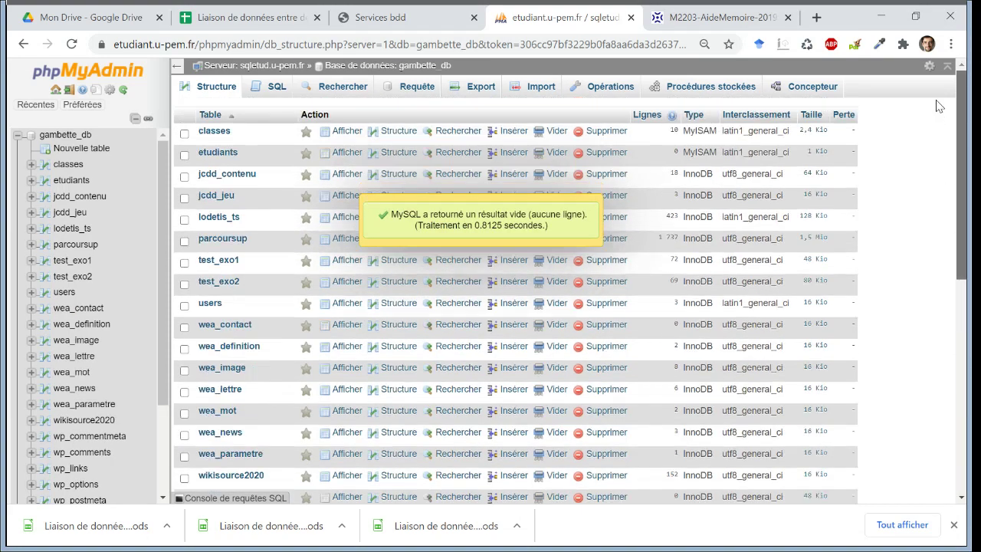
Switch to the Google Sheets workbook and check the column headers of the Réponse sheet from id to id_etudiant.
click(245, 10)
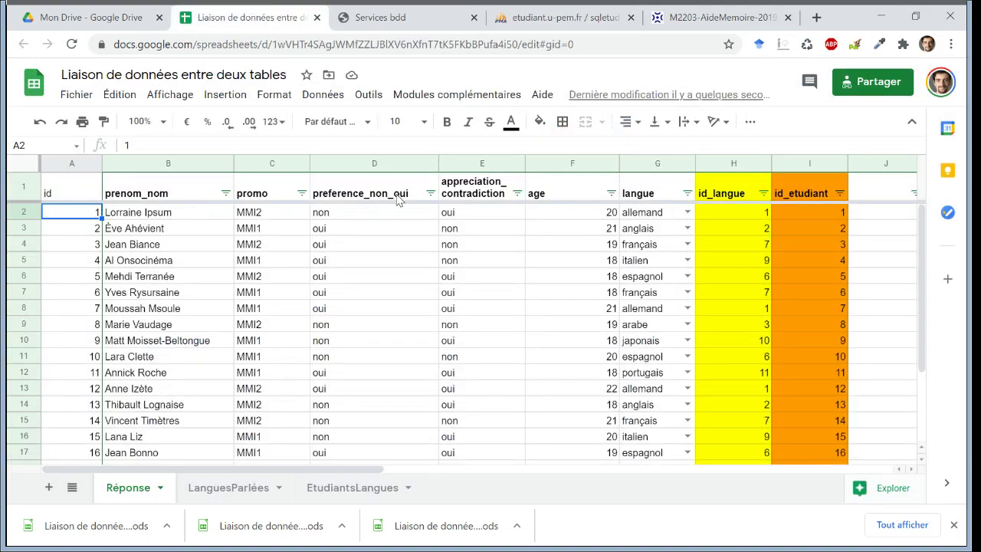
click(578, 193)
key(Right)
key(Right)
key(Right)
key(Right)
key(Right)
key(Right)
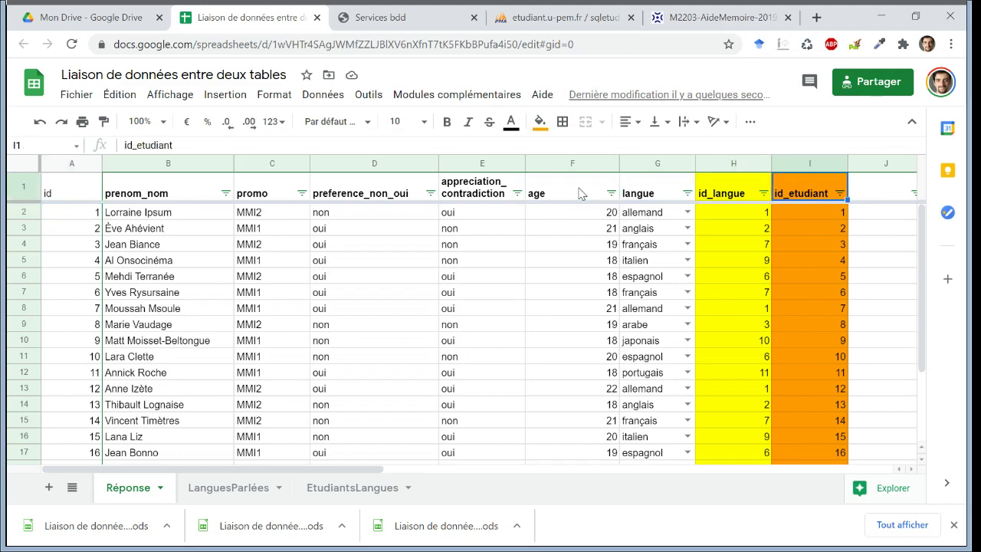
key(ctrl+Home)
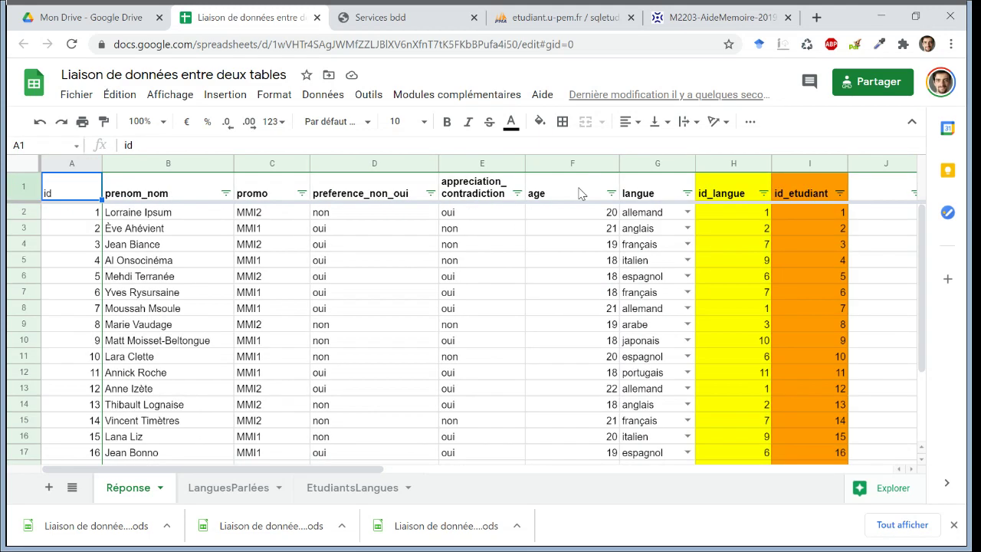
Switch to phpMyAdmin and retry importing "Liaison de données entre deux tables (3).ods" as OpenDocument Spreadsheet, using the first line as column names.
click(545, 17)
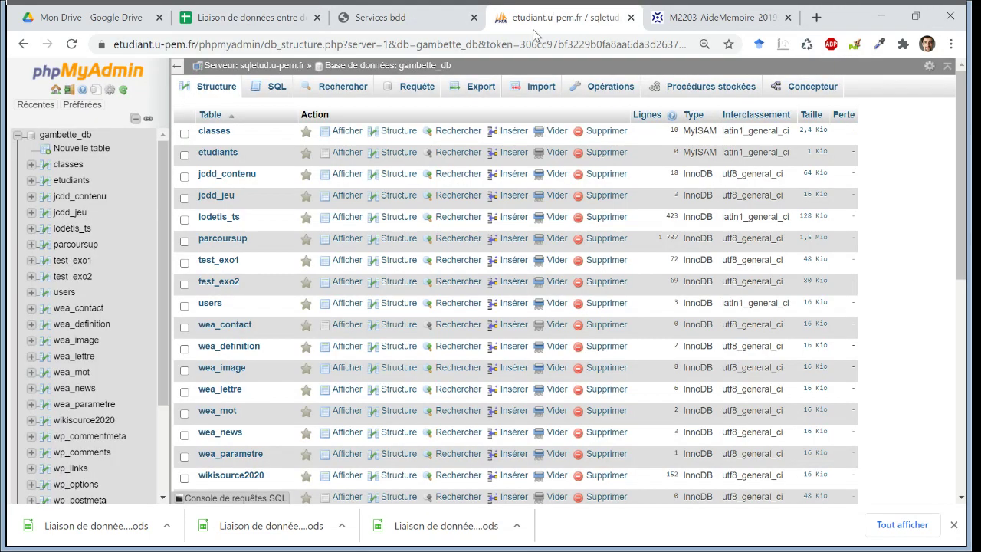
click(527, 88)
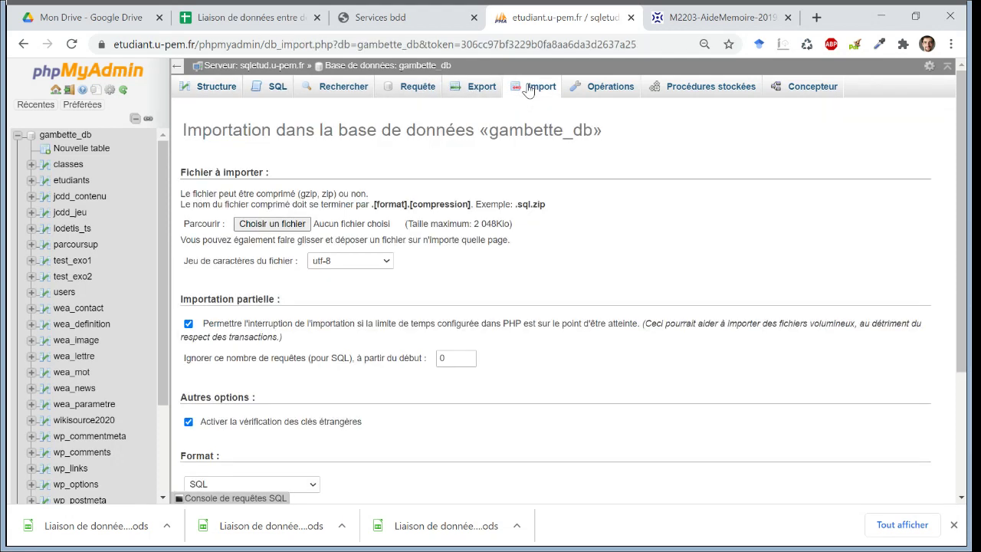
click(304, 225)
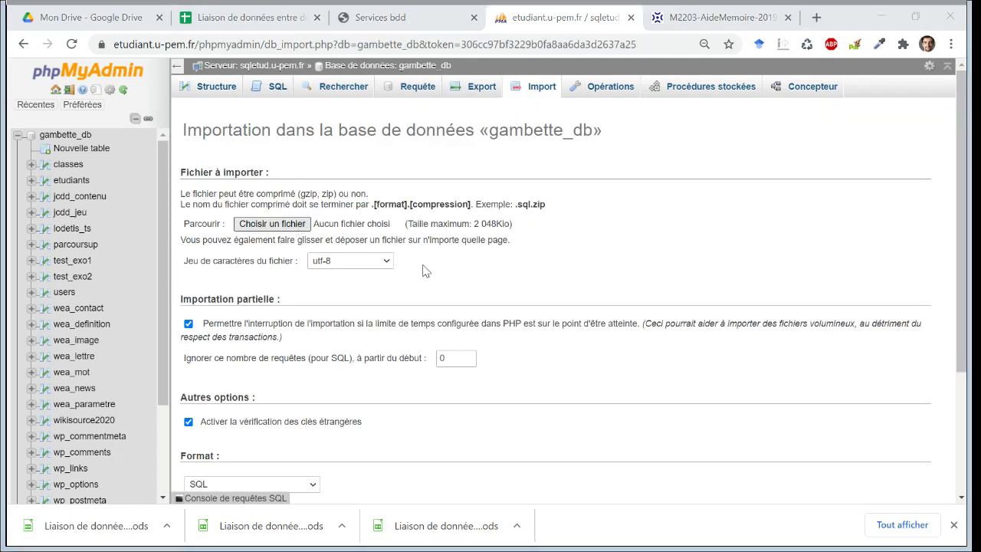
key(Return)
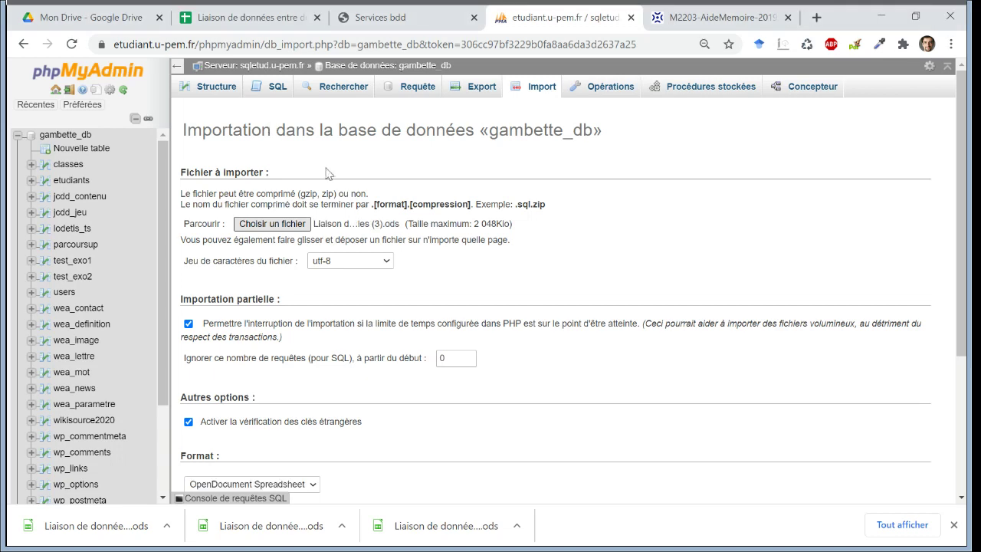
scroll(966, 387, down, 1)
scroll(966, 387, down, 3)
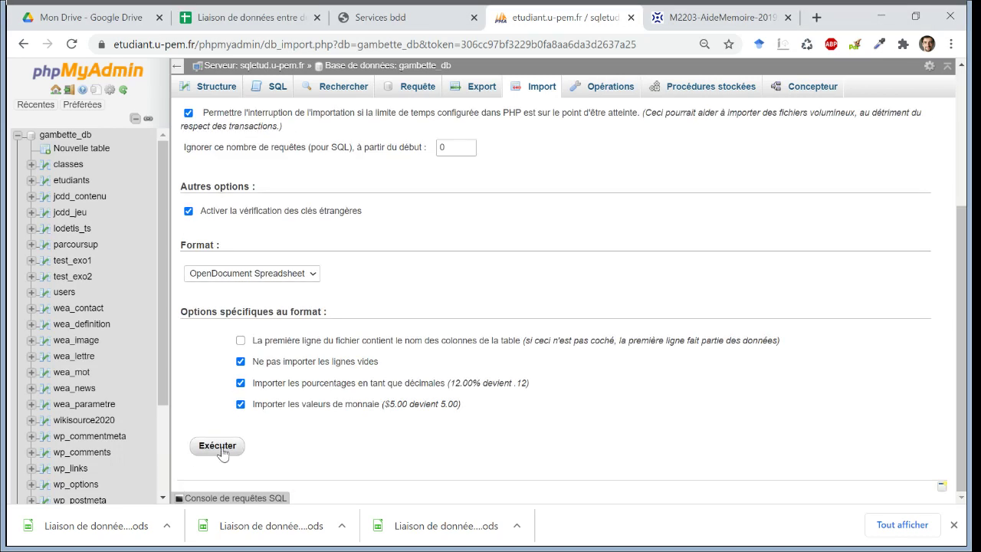
click(241, 341)
click(219, 451)
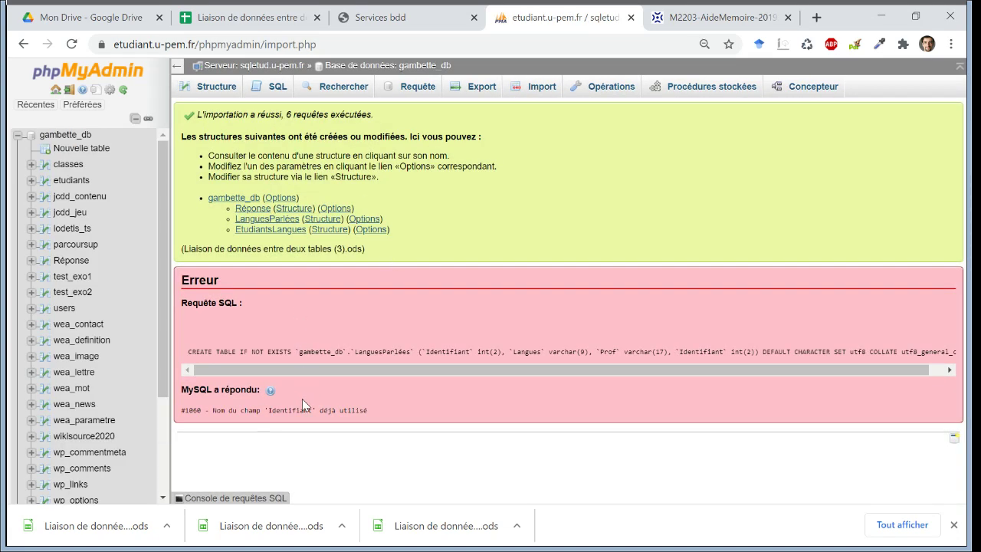
Examine the table name and column names in the failed CREATE TABLE query of the import error.
drag(379, 369, 329, 383)
drag(354, 351, 375, 352)
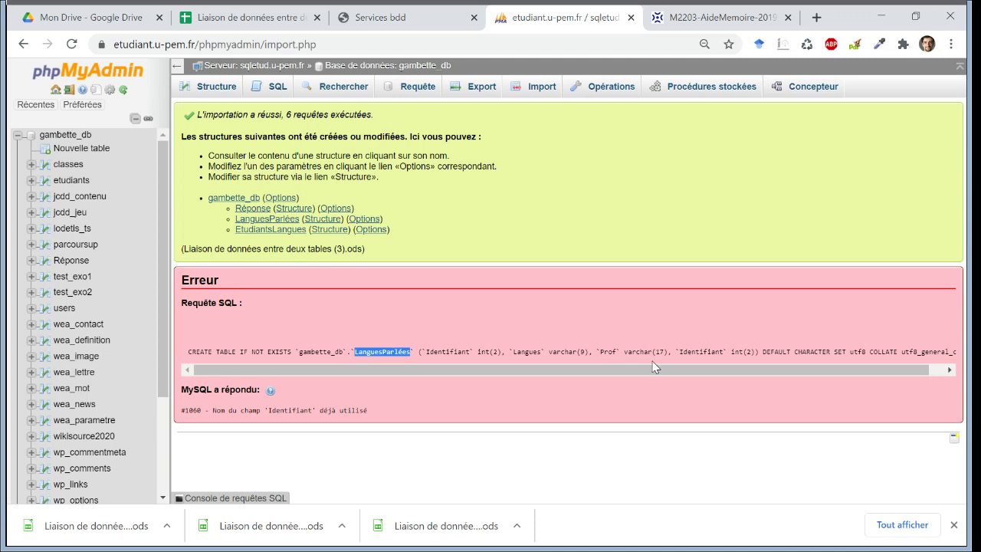
drag(567, 357, 537, 362)
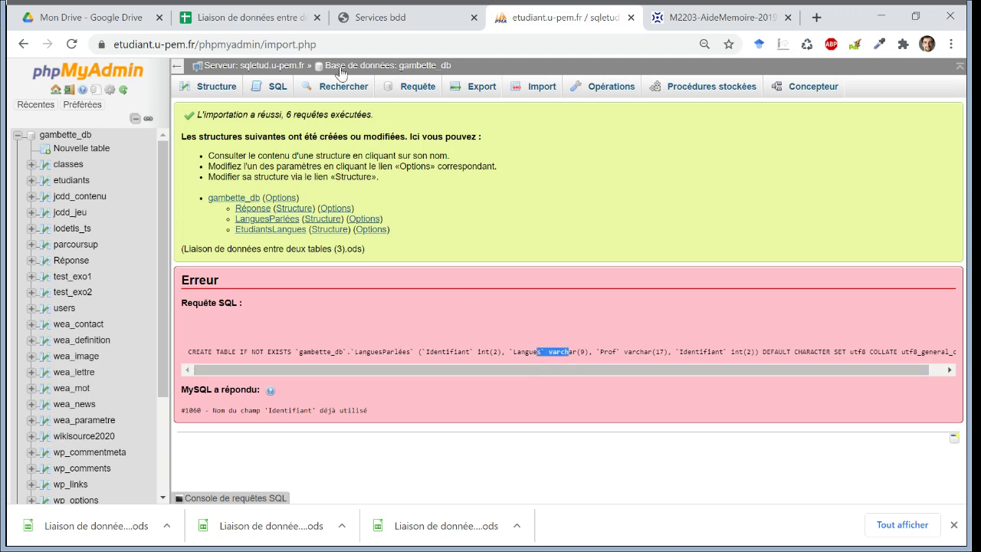
Switch to the Google Sheets workbook and rename the sheets LanguesParlées and Réponse without accents, as LanguesParlees and Reponse.
click(310, 11)
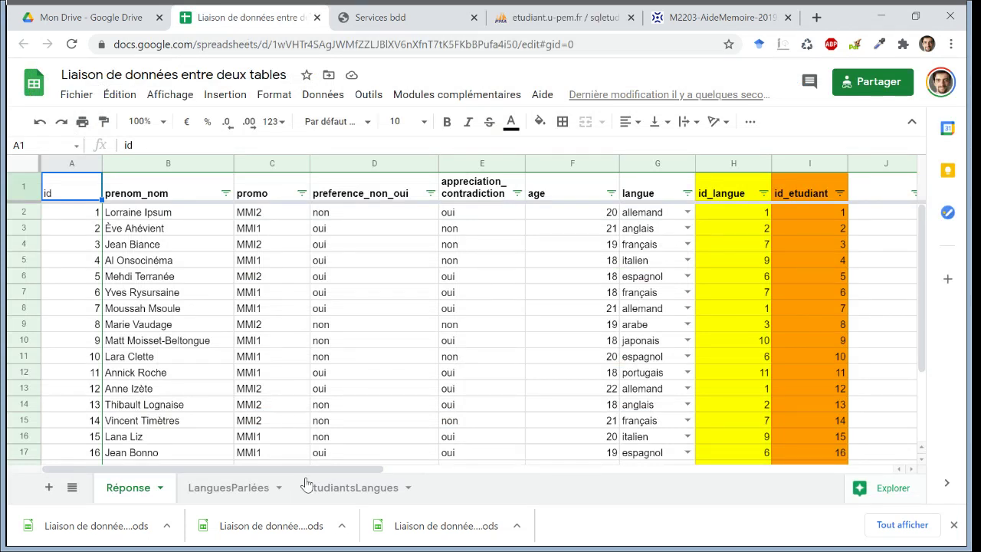
click(247, 491)
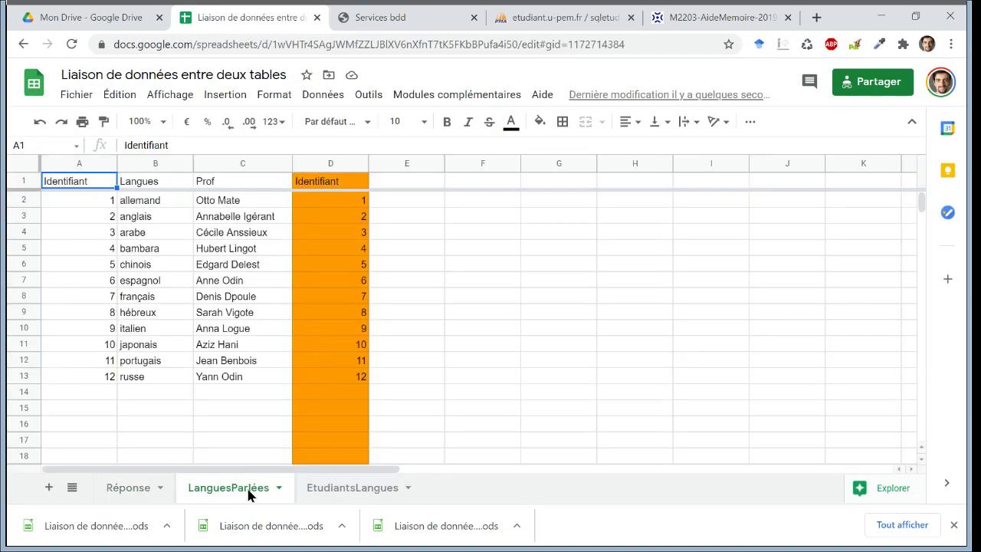
double_click(248, 495)
click(257, 494)
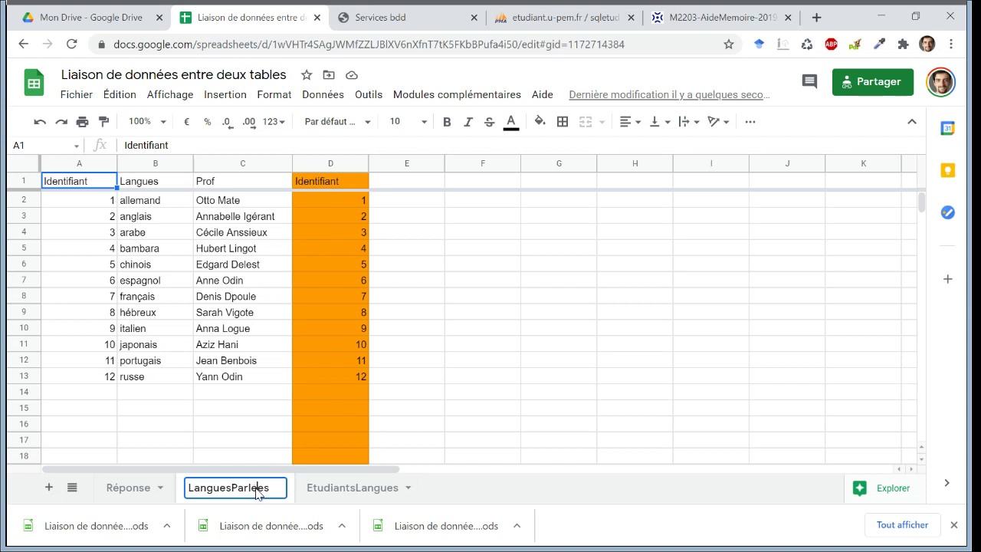
double_click(115, 492)
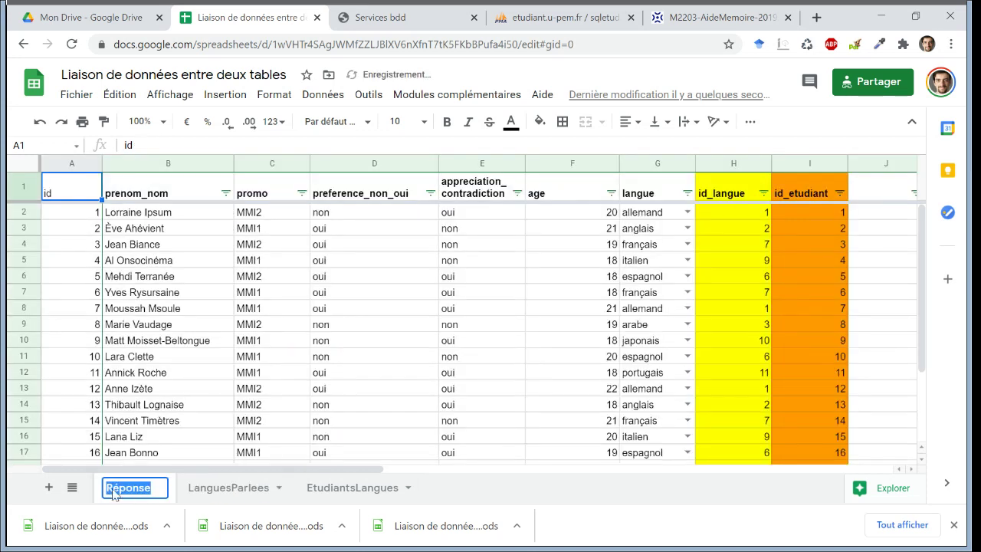
text(Reponse)
key(Return)
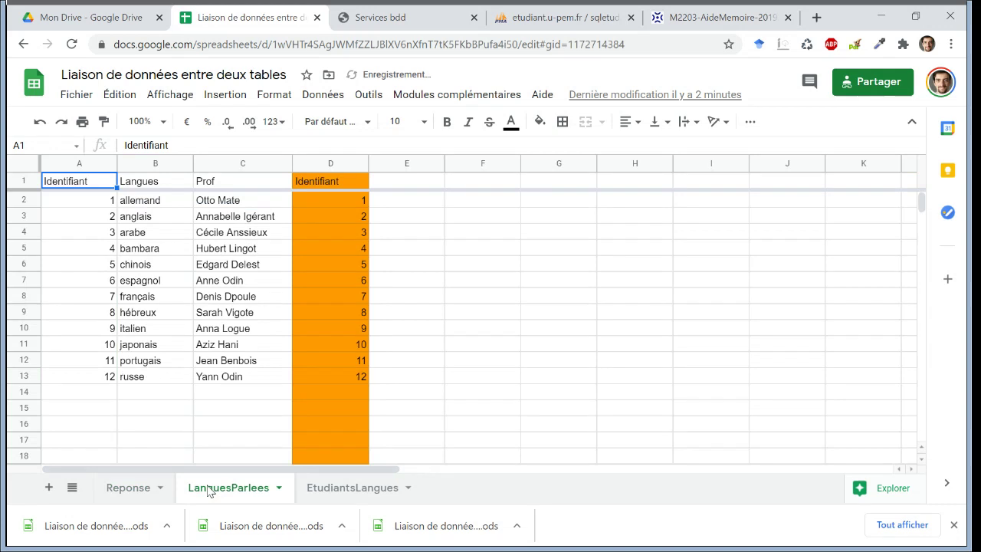
Rename the duplicate Identifiant header in cell D1 of the LanguesParlees sheet as Identifiant_langue.
click(209, 491)
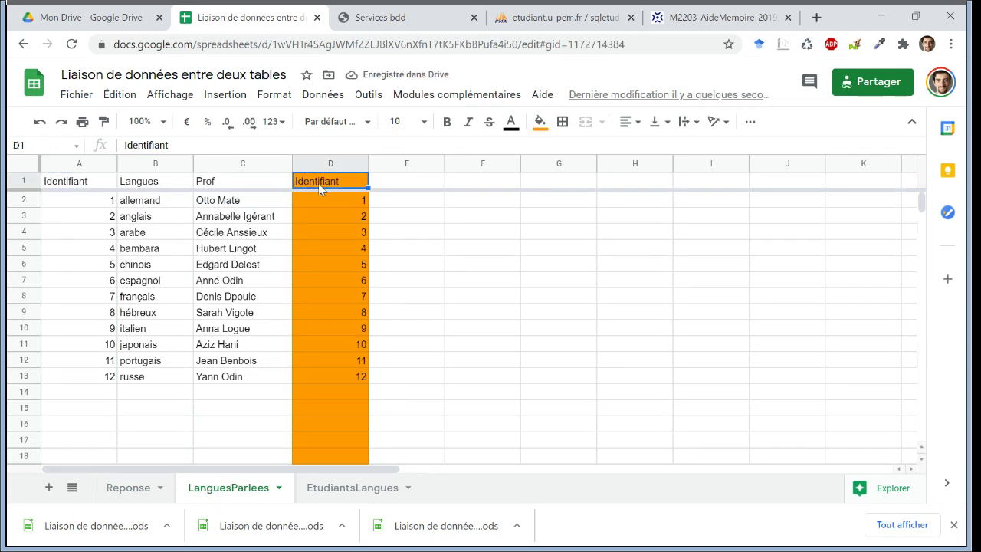
double_click(336, 181)
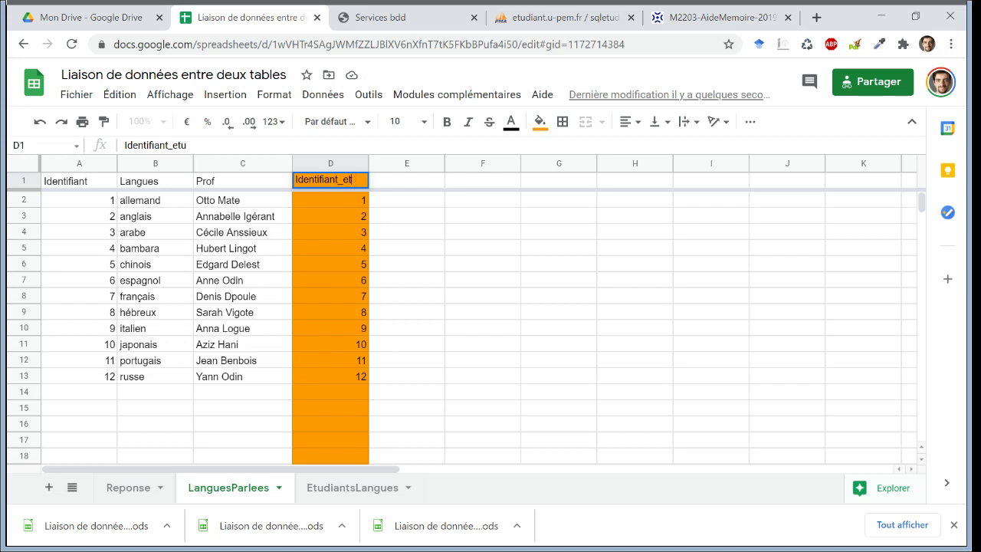
text(_langue)
key(Return)
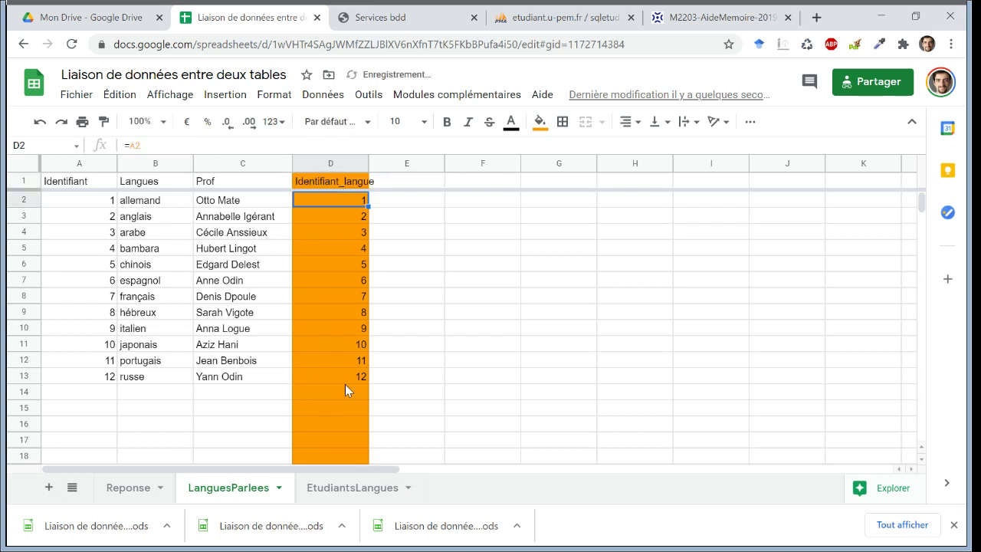
click(348, 487)
click(258, 494)
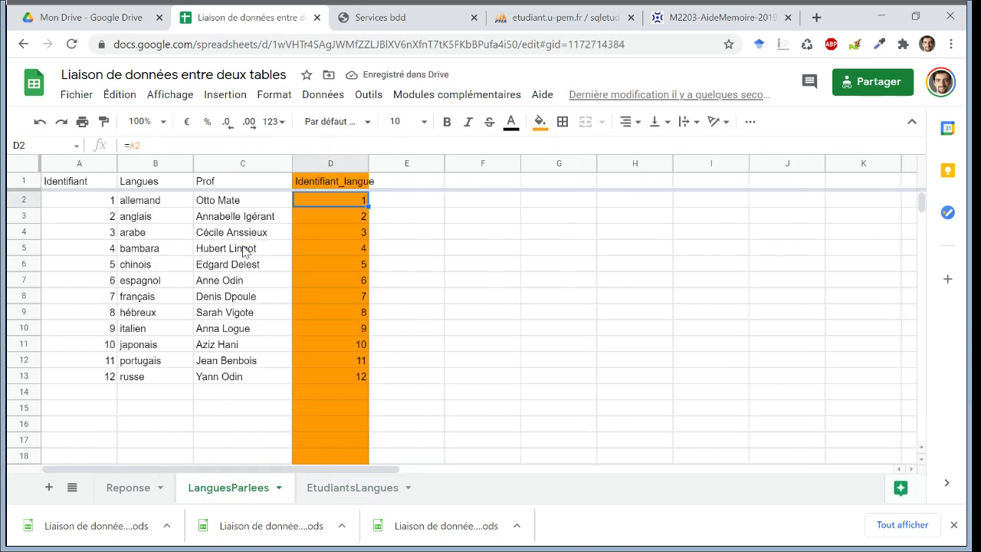
Change the headers in C1 and B1 of the LanguesParlees sheet to lowercase prof and langues.
click(239, 189)
text(prof)
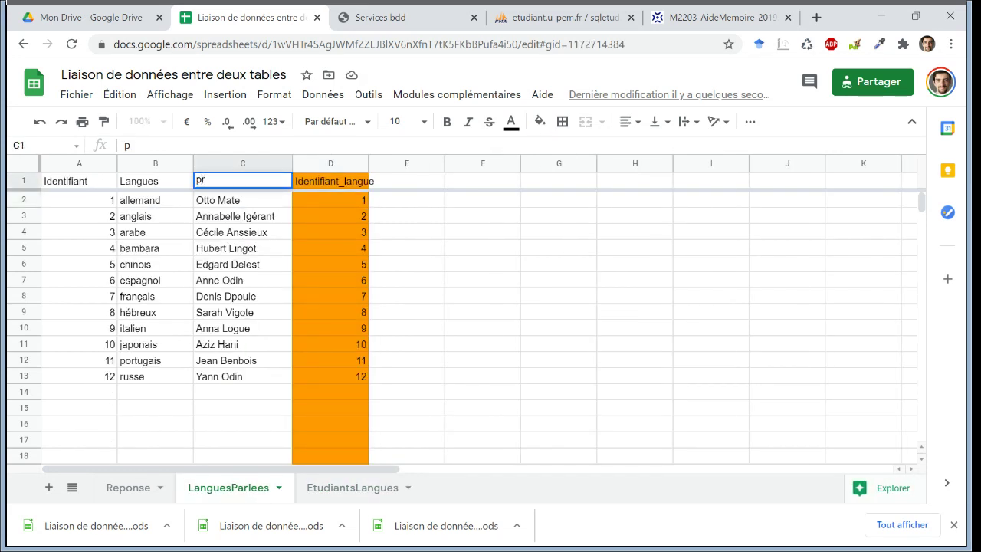
key(Return)
click(128, 181)
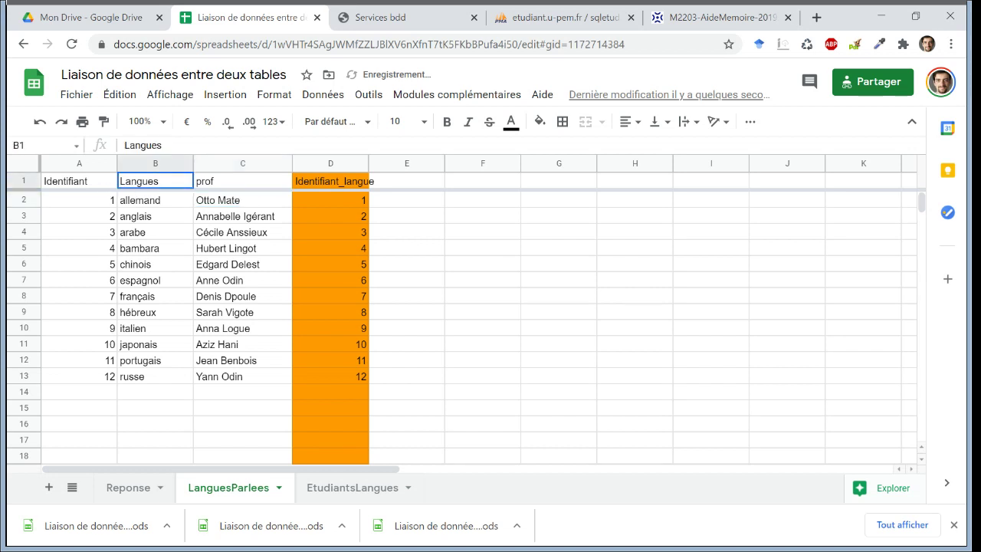
double_click(128, 181)
key(BackSpace)
text(l)
Change the headers in A1 and D1 of the LanguesParlees sheet to lowercase identifiant and identifiant_langue.
click(46, 181)
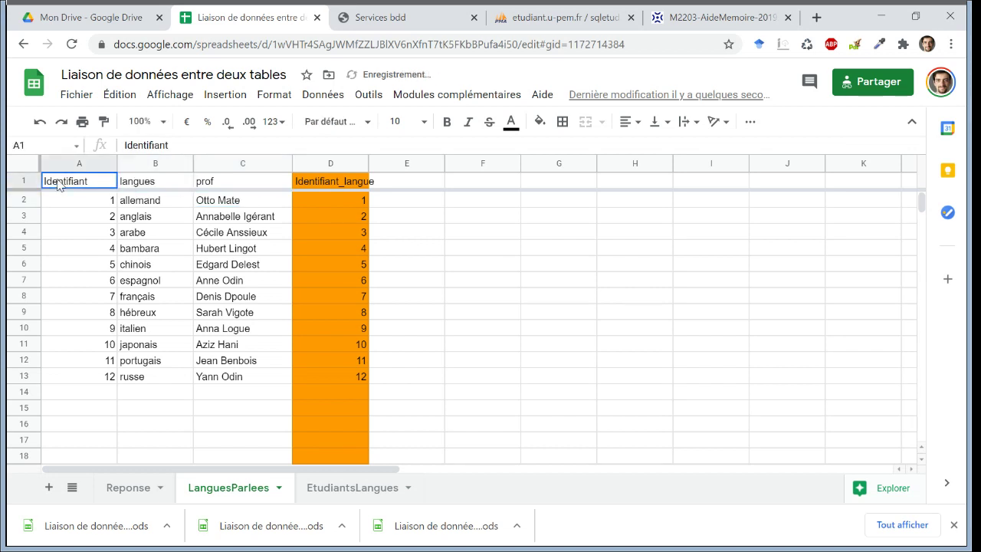
double_click(46, 181)
key(BackSpace)
text(i)
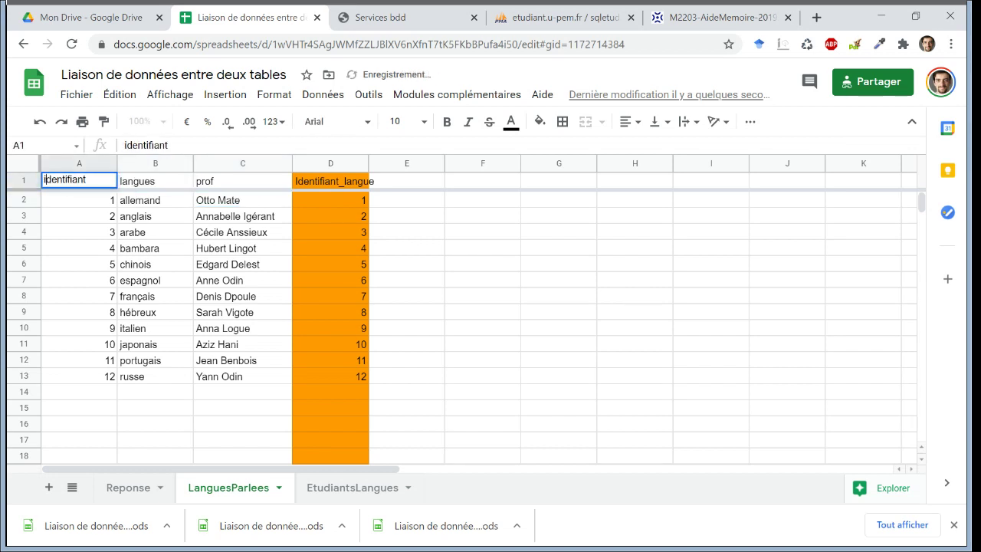
click(300, 185)
key(BackSpace)
text(i)
key(Return)
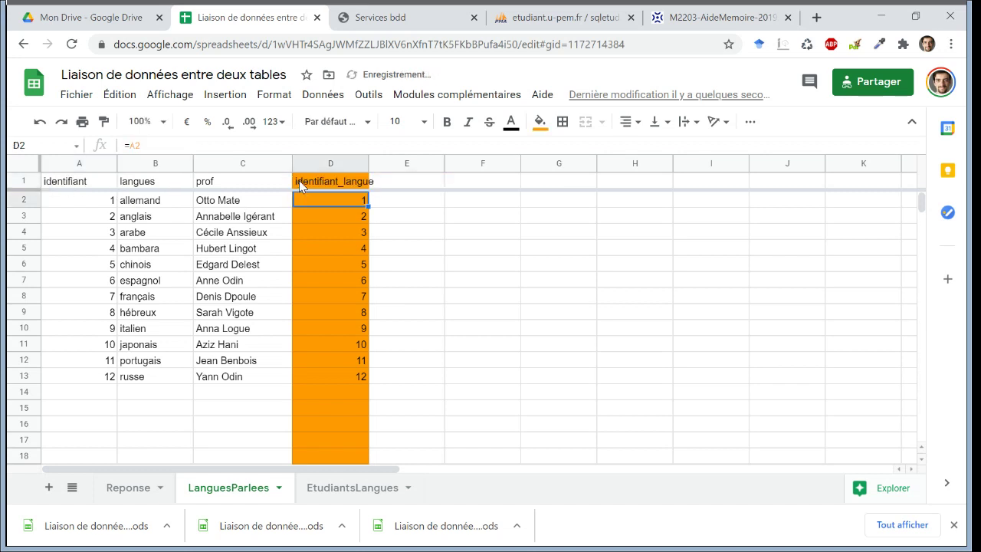
Delete the empty rows 2 to 20 of the EtudiantsLangues sheet.
click(350, 488)
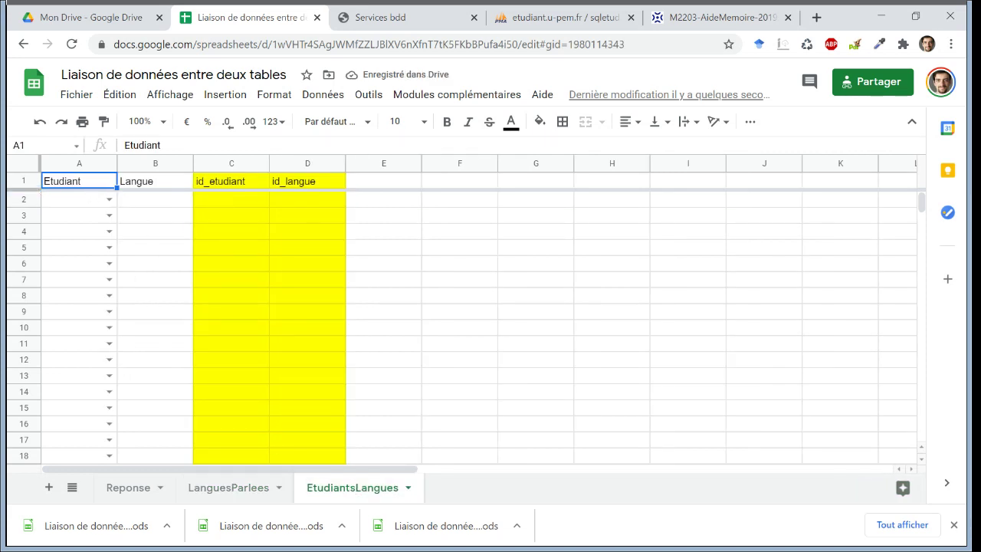
drag(23, 200, 25, 395)
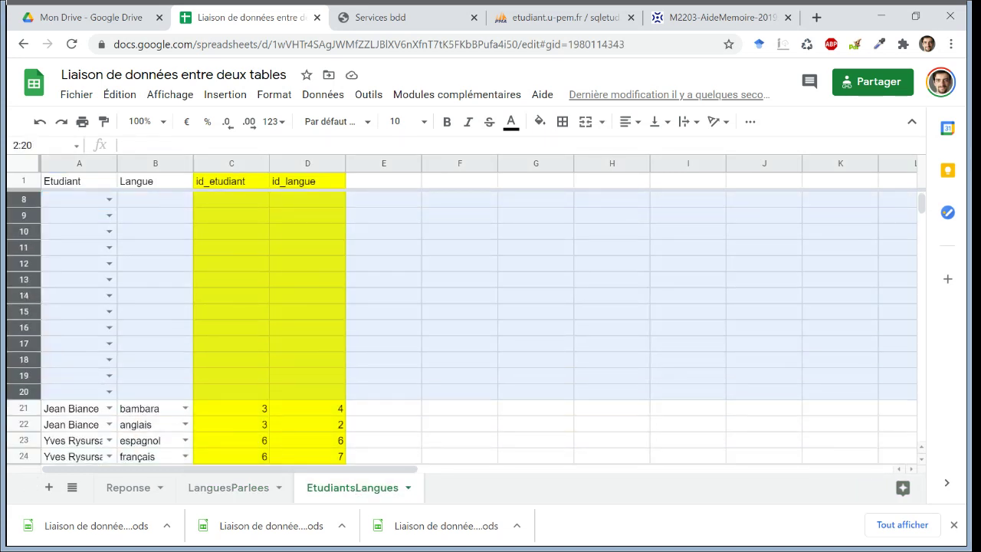
right_click(24, 395)
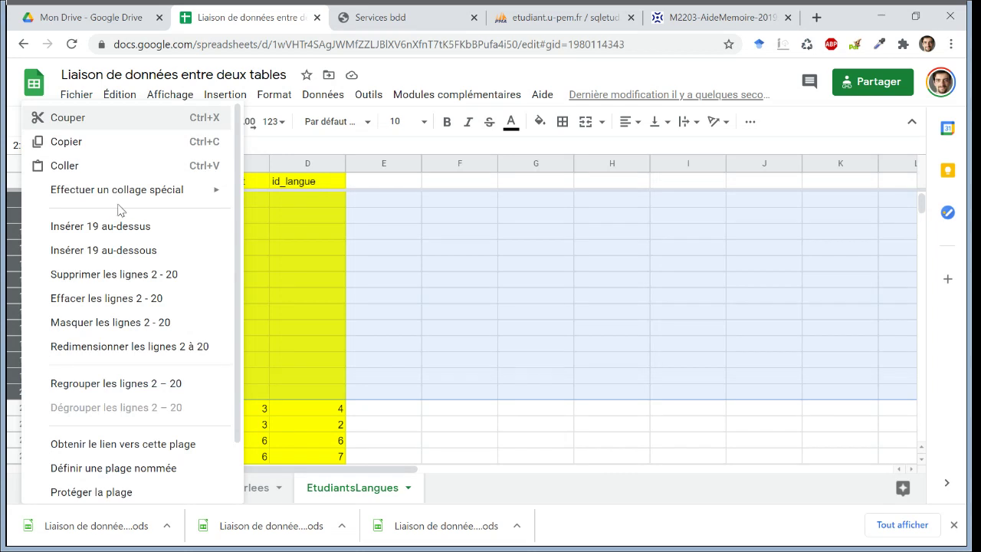
click(116, 274)
Change the headers in A1 and B1 of the EtudiantsLangues sheet to lowercase etudiant and langue.
click(100, 182)
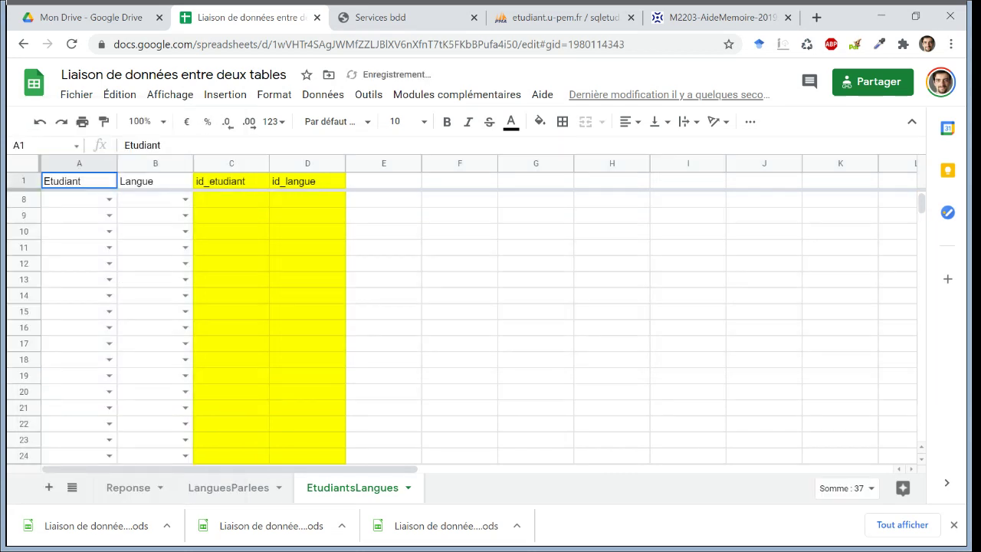
key(Down)
key(Up)
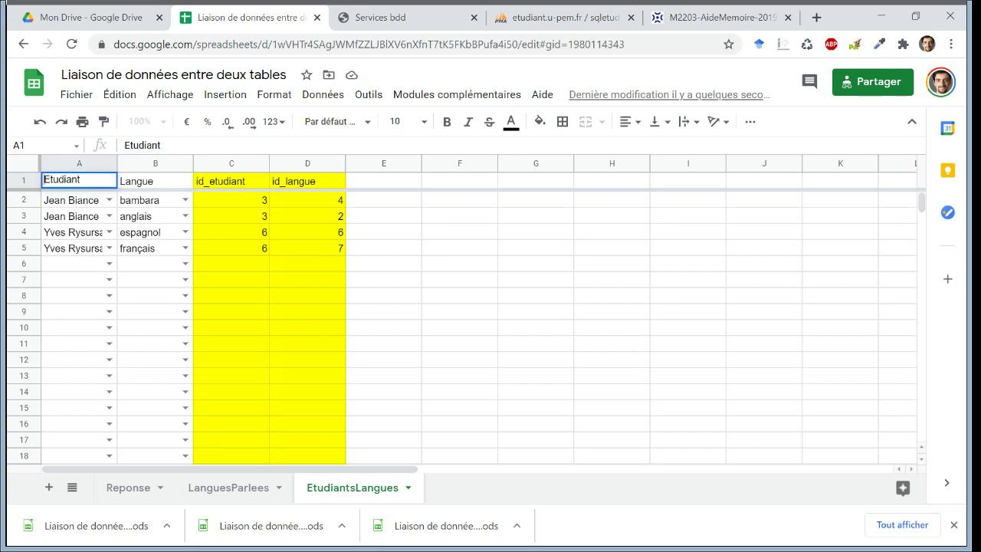
text(etudiant)
key(Return)
click(132, 184)
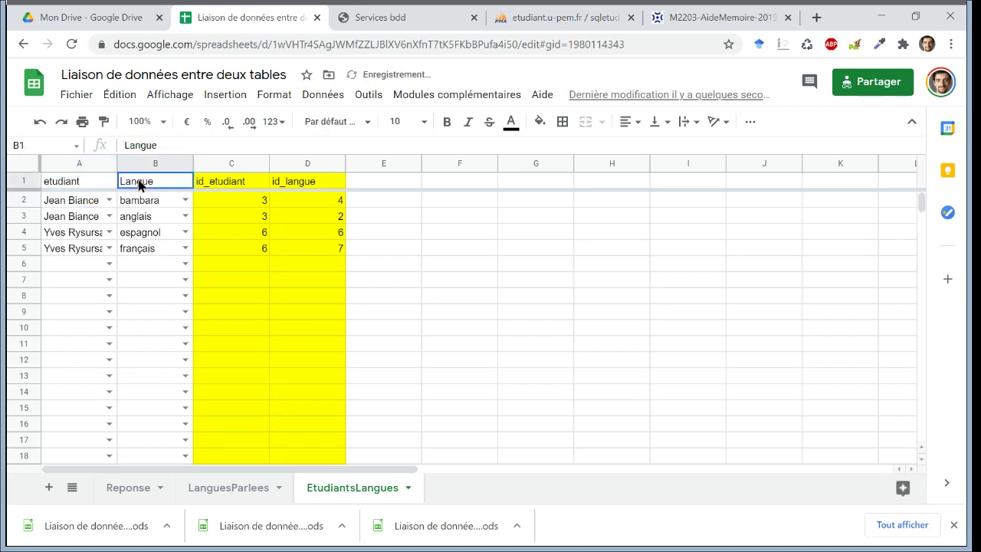
key(Return)
key(Delete)
text(l)
key(Return)
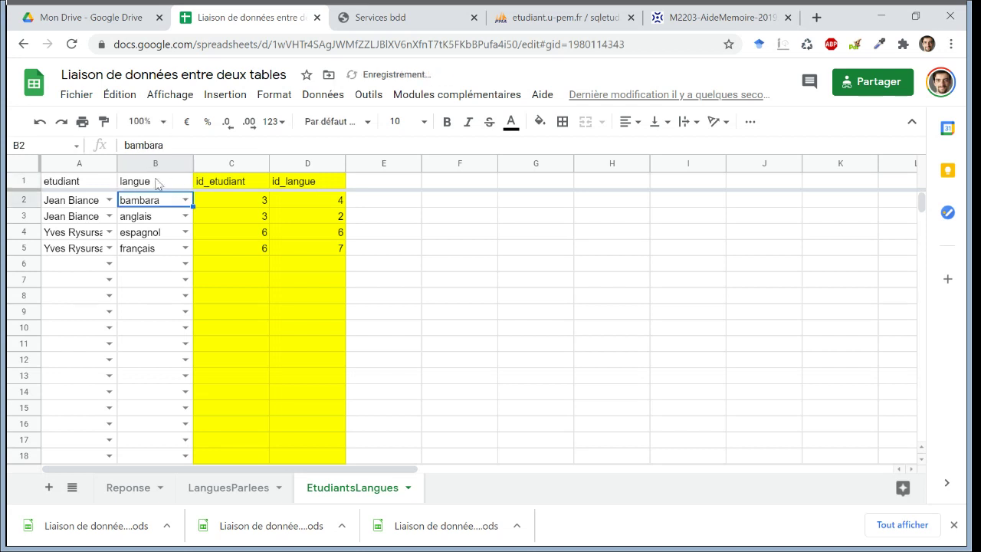
Check the Reponse sheet once more and switch back to the import results in phpMyAdmin.
click(290, 268)
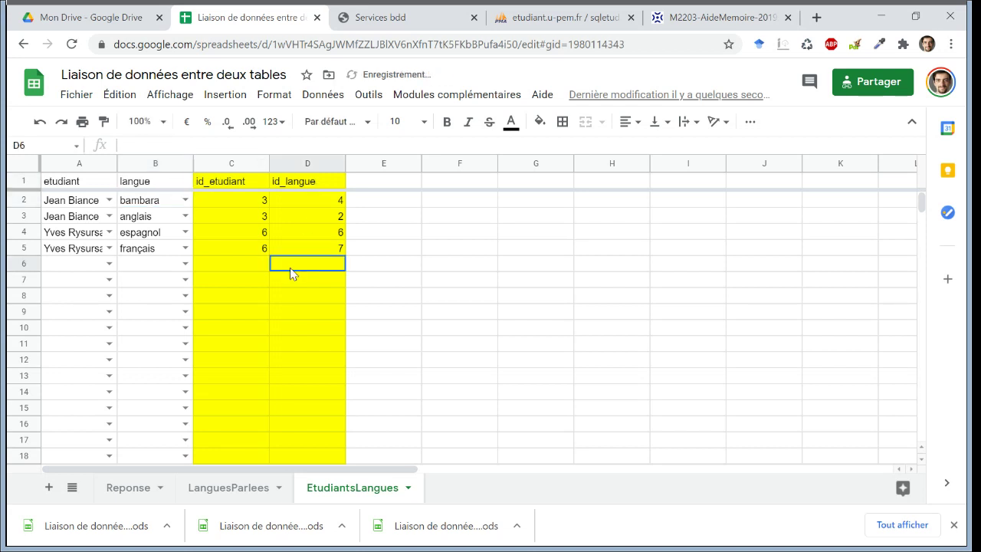
click(128, 488)
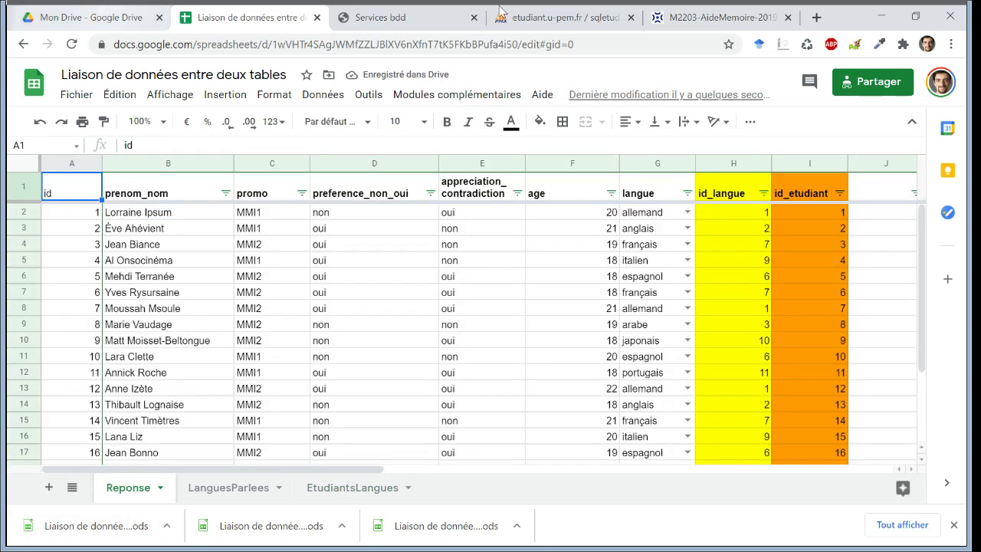
click(555, 17)
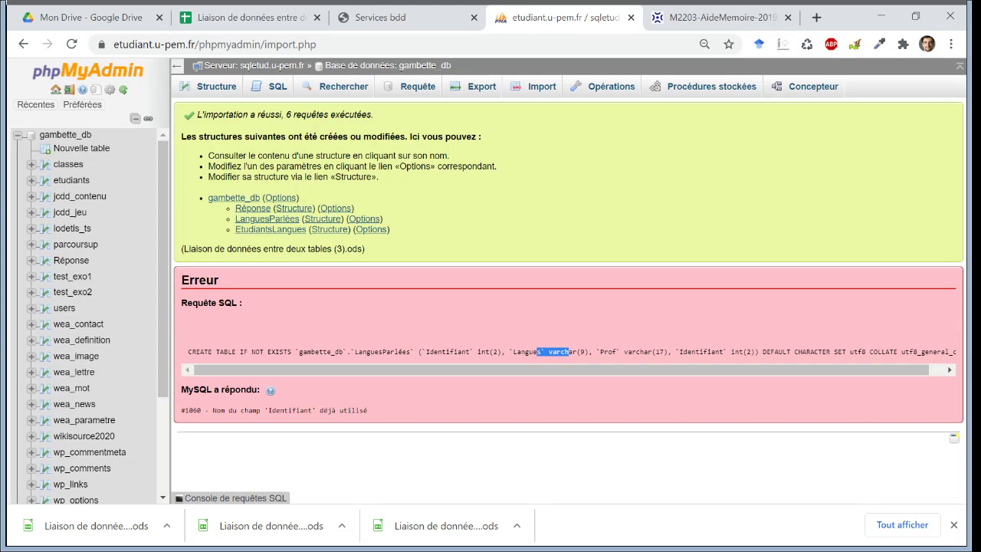
Open the import page of gambette_db, switch to the Google Sheets workbook and download it in OpenDocument format (.ods).
click(541, 89)
click(245, 17)
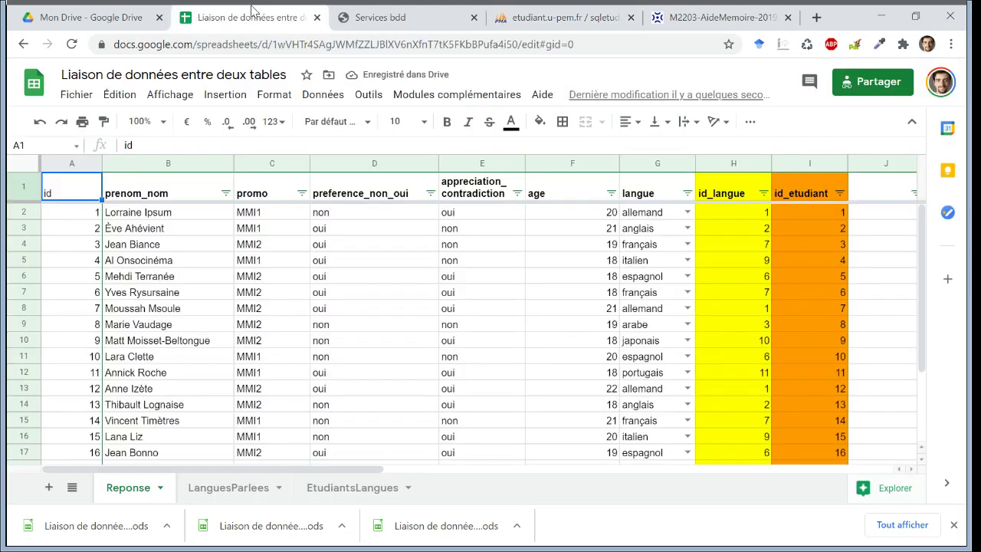
click(76, 95)
mouse_move(193, 297)
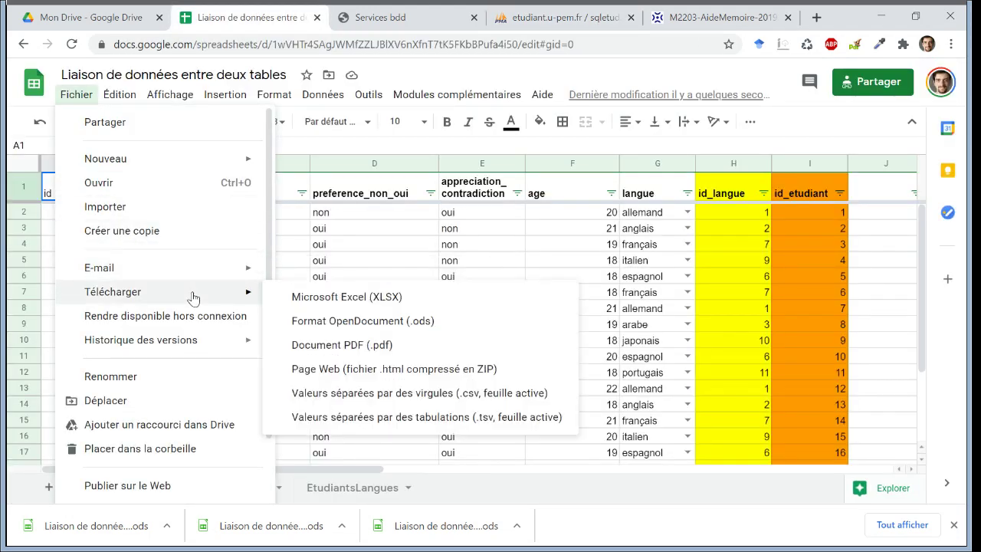
click(325, 321)
Import "Liaison de données entre deux tables (4).ods" into gambette_db in phpMyAdmin, using the file's first row as column names.
click(555, 15)
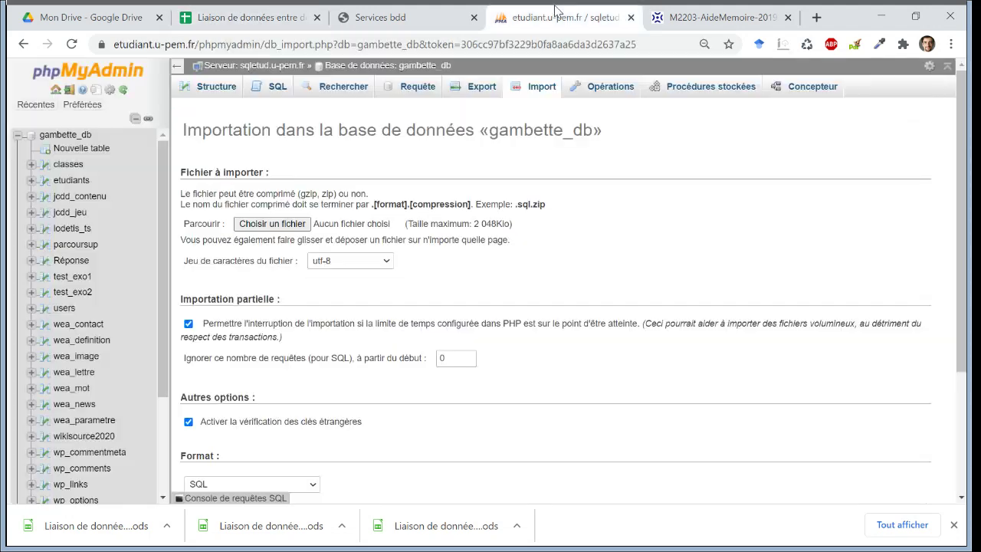
click(294, 224)
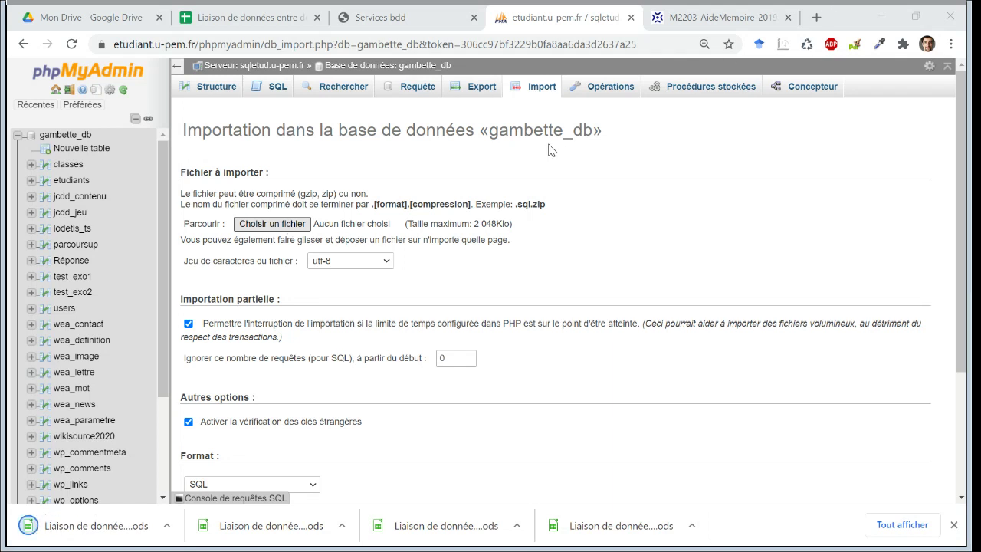
key(Return)
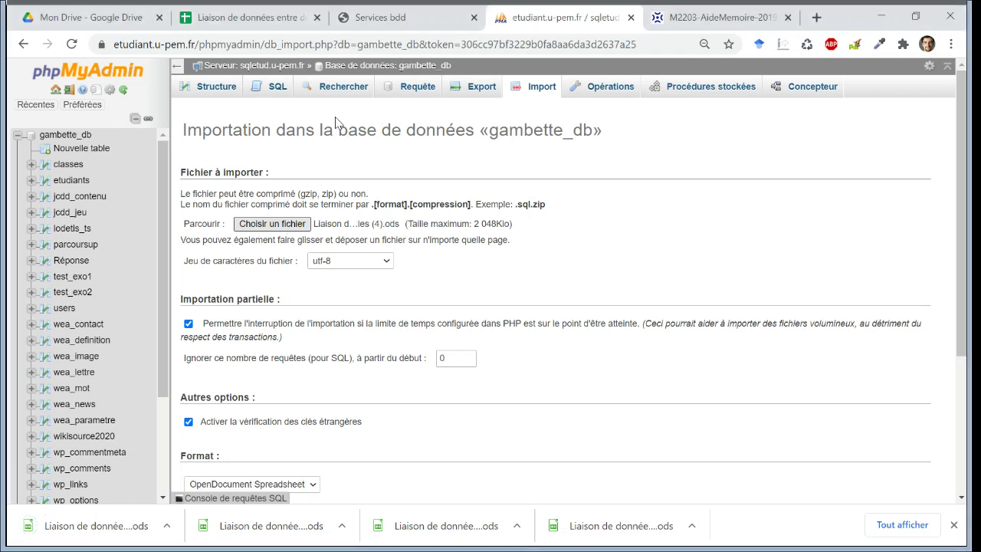
scroll(840, 382, down, 3)
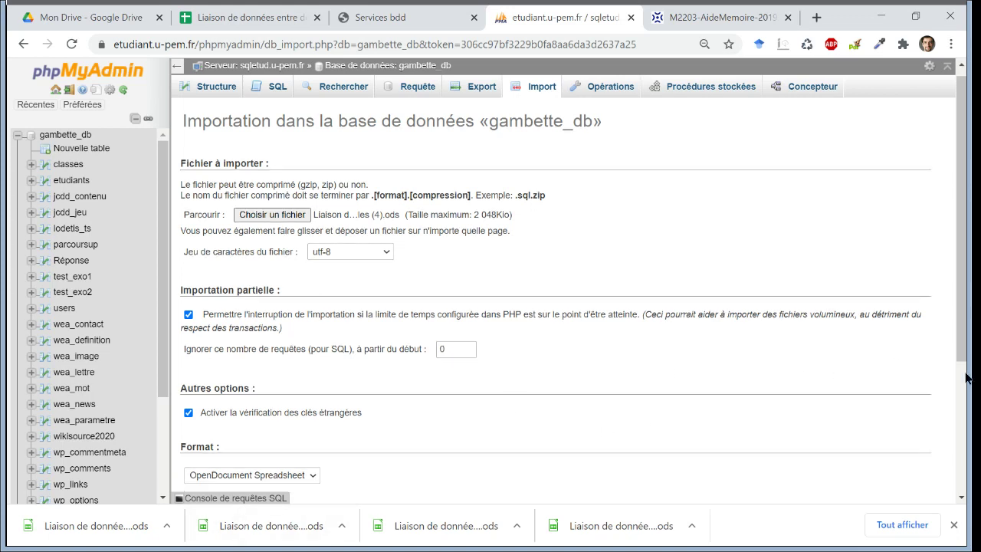
click(240, 340)
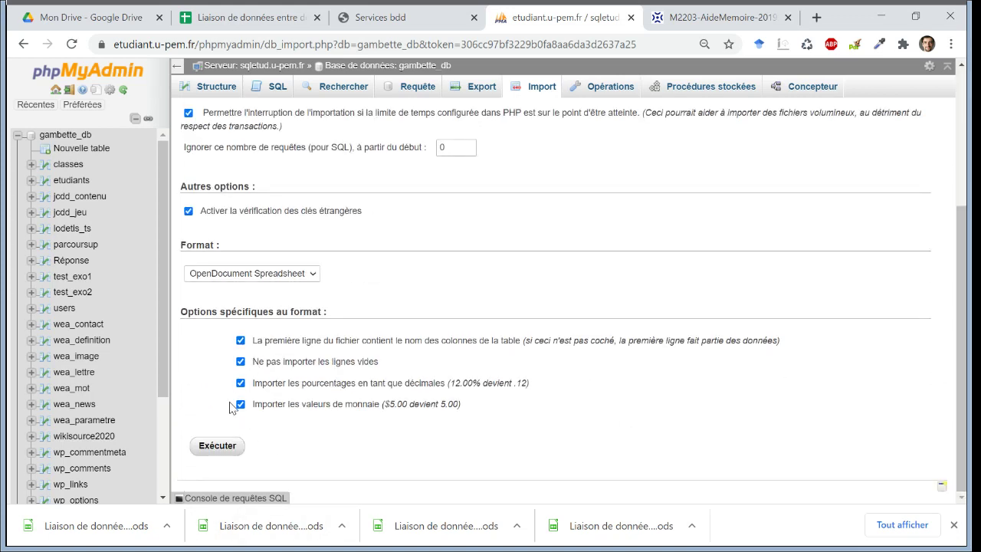
click(221, 445)
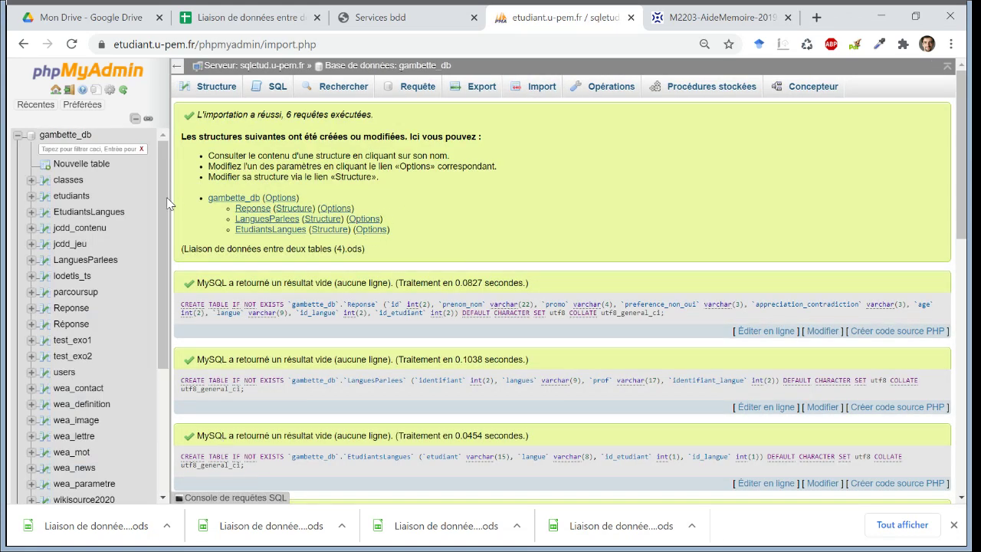
Open the table list of gambette_db and drop the accented Réponse table.
click(80, 139)
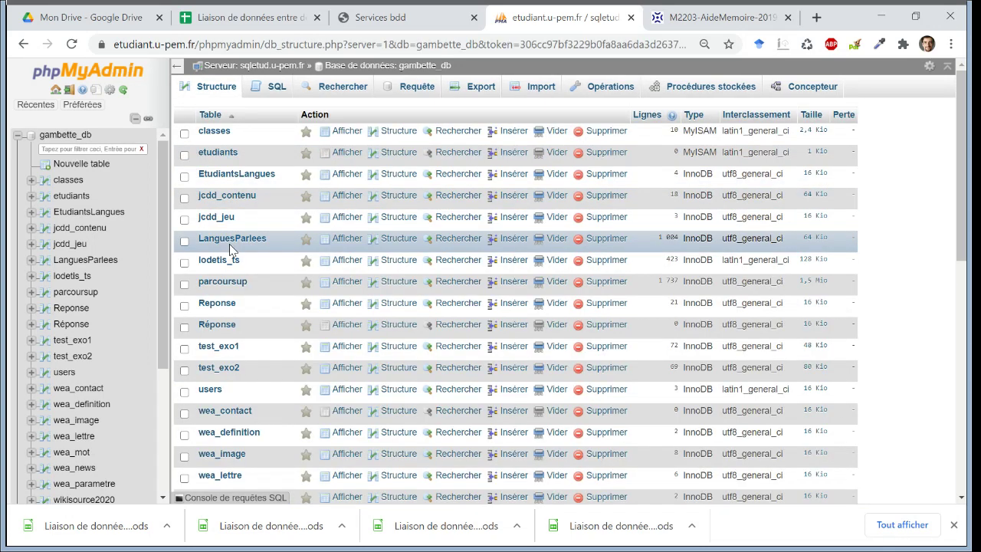
click(597, 327)
click(496, 337)
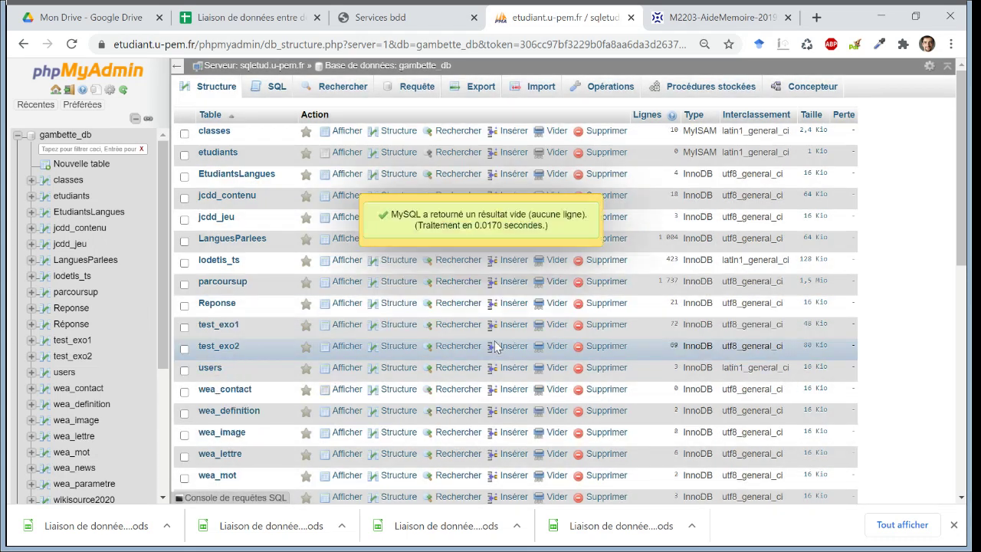
Check the imported rows of the Reponse table and make id its primary key.
click(218, 308)
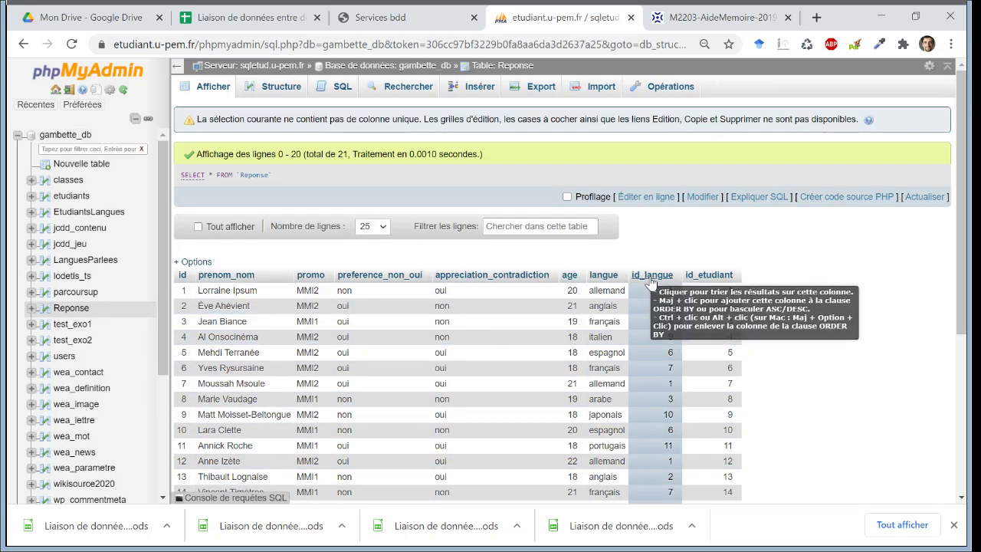
double_click(233, 337)
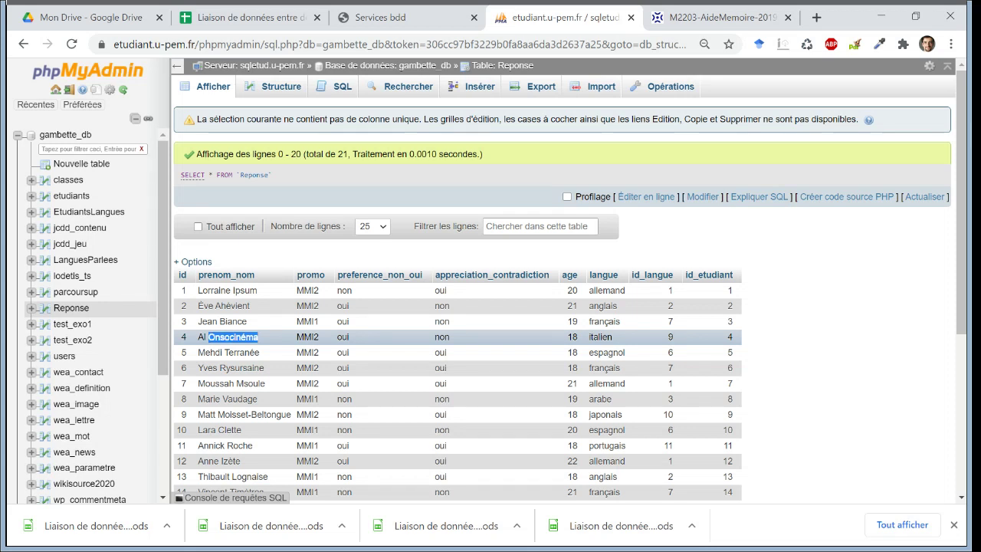
click(233, 337)
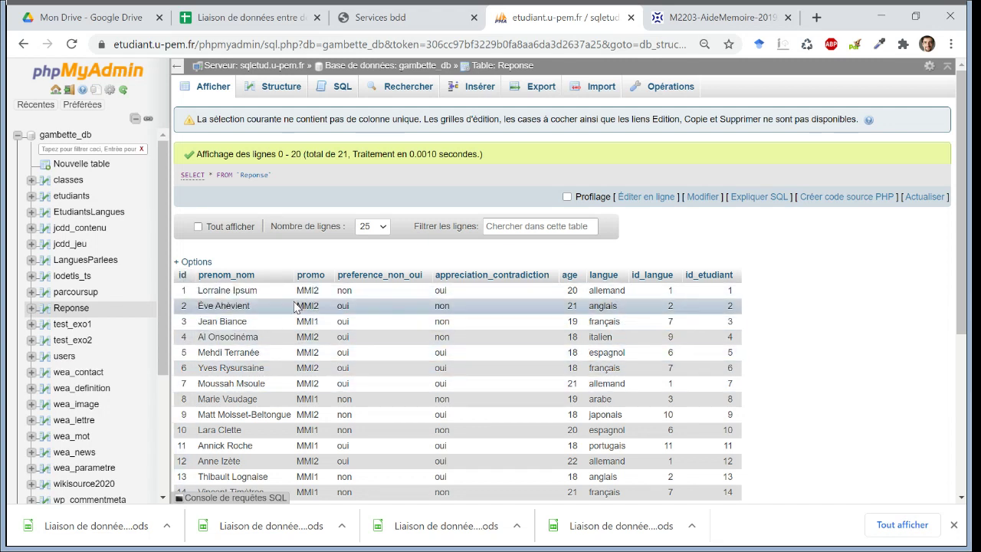
click(287, 91)
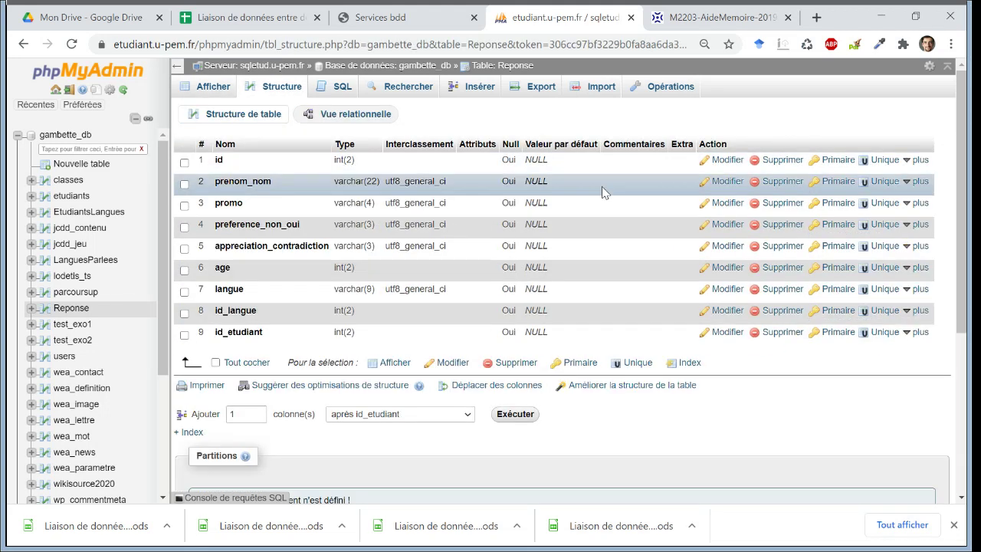
click(824, 163)
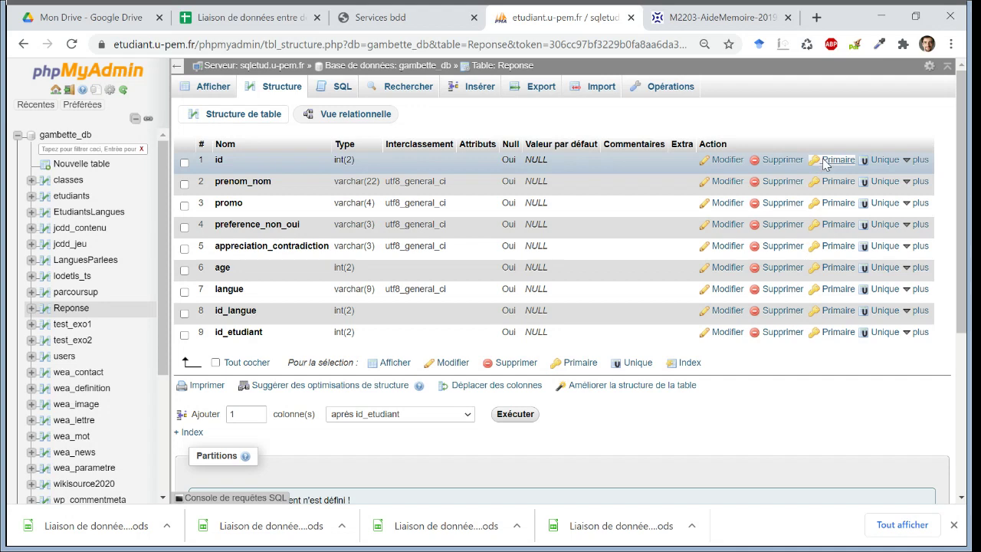
click(496, 314)
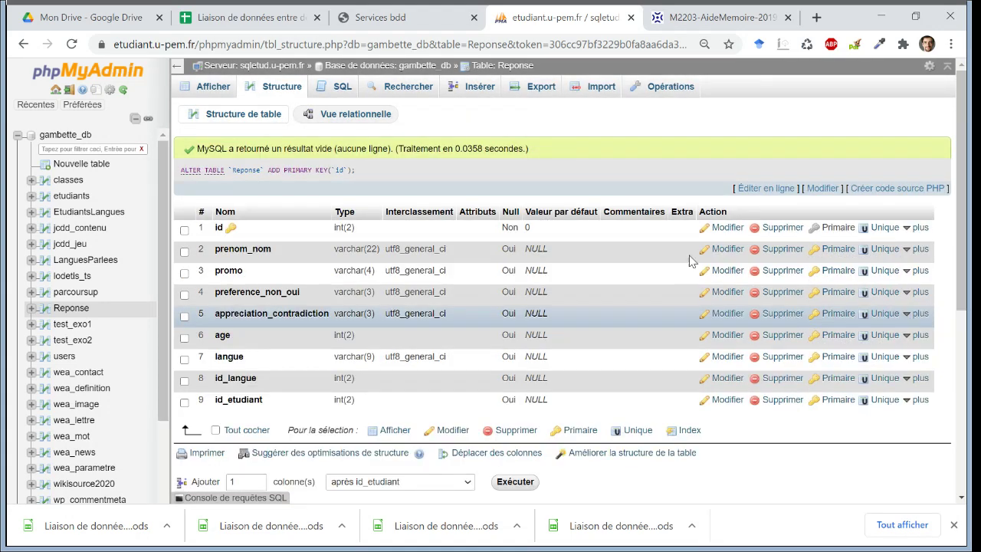
Modify the id column of Reponse to INT length 10 with default Aucune and auto-increment, and save it.
click(726, 230)
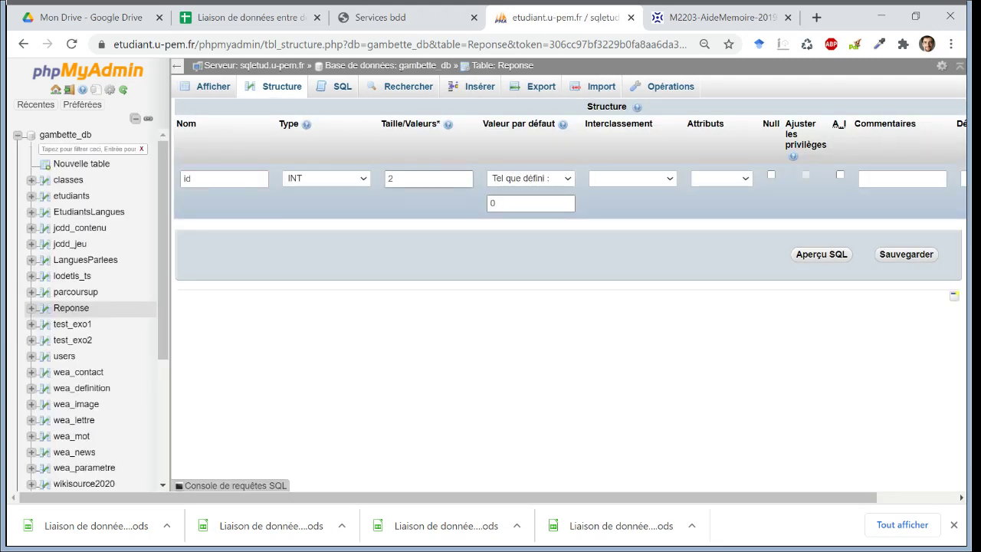
click(360, 172)
key(Tab)
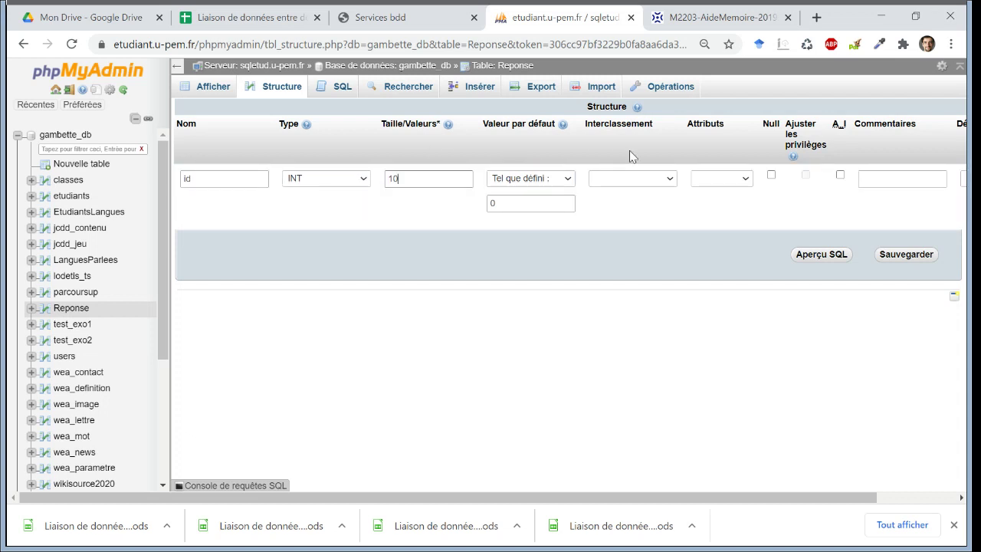
click(839, 180)
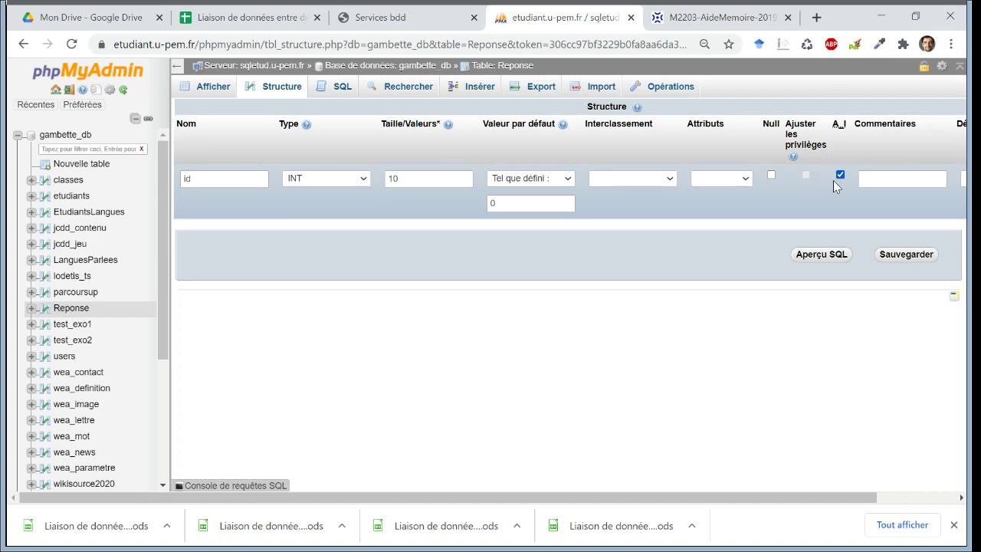
click(518, 184)
click(522, 196)
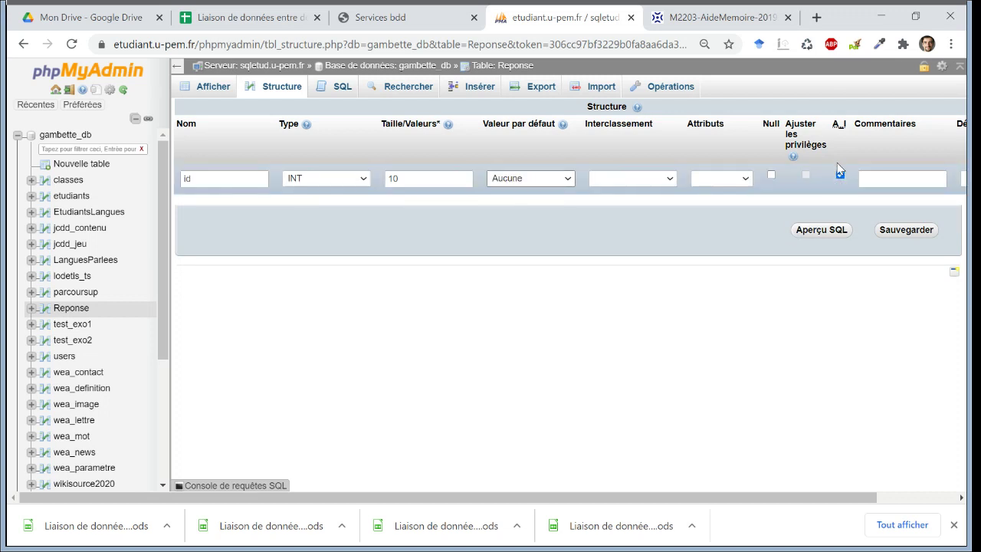
click(900, 234)
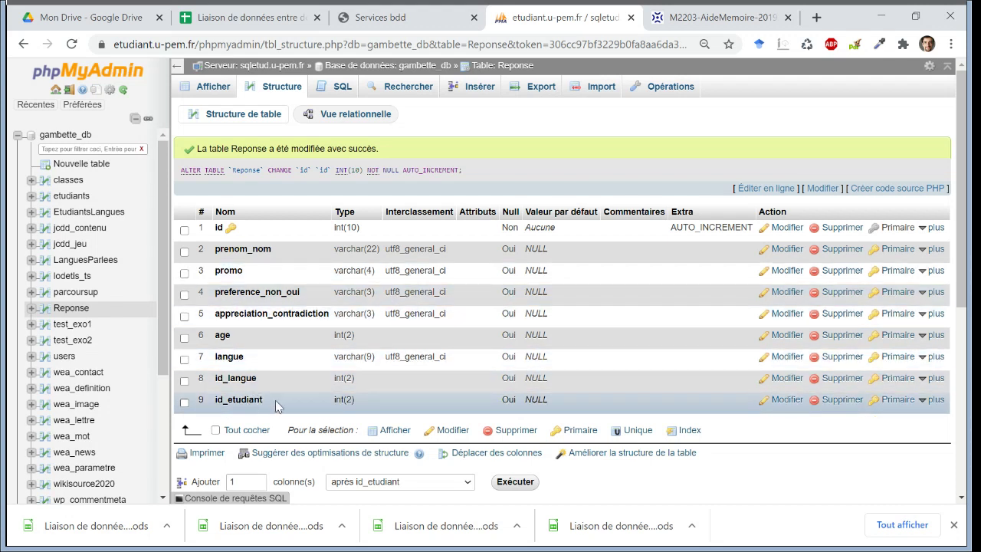
Drop the id_etudiant column from Reponse and set the length of the prenom_nom VARCHAR column to 64.
click(835, 402)
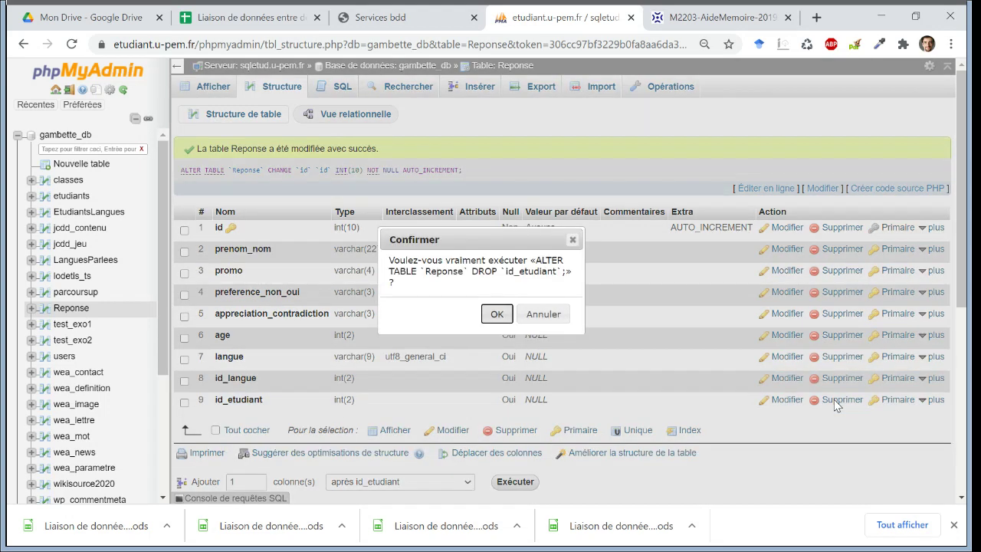
click(491, 313)
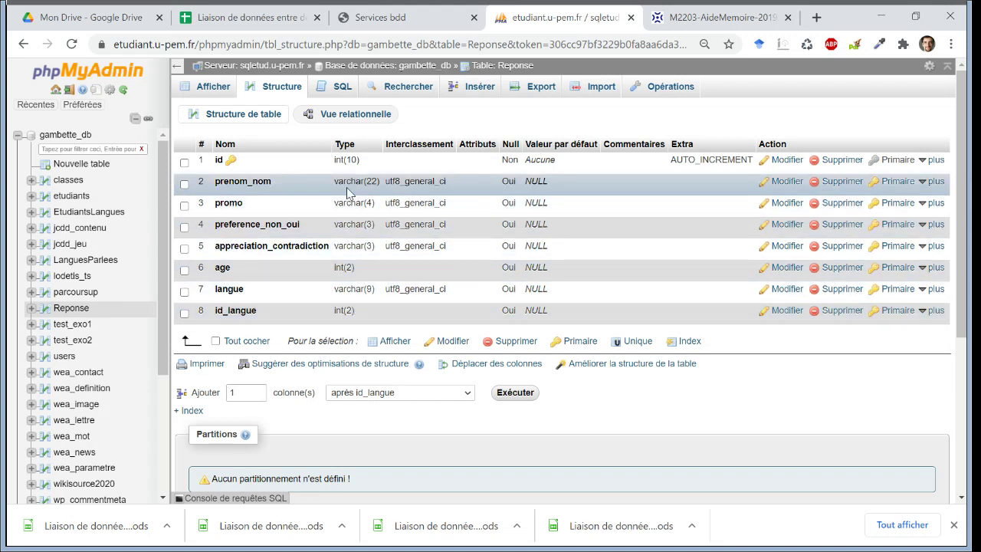
click(785, 183)
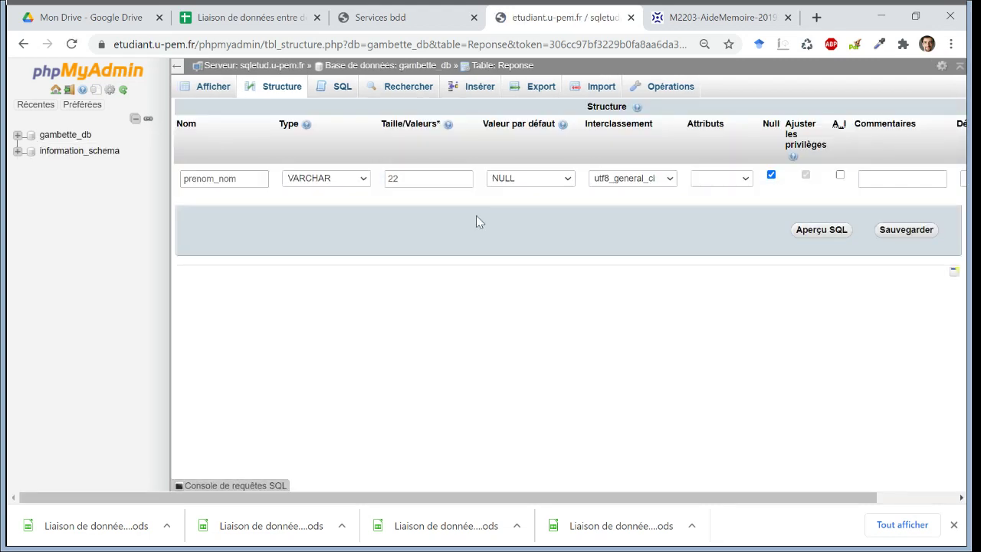
drag(402, 177, 359, 182)
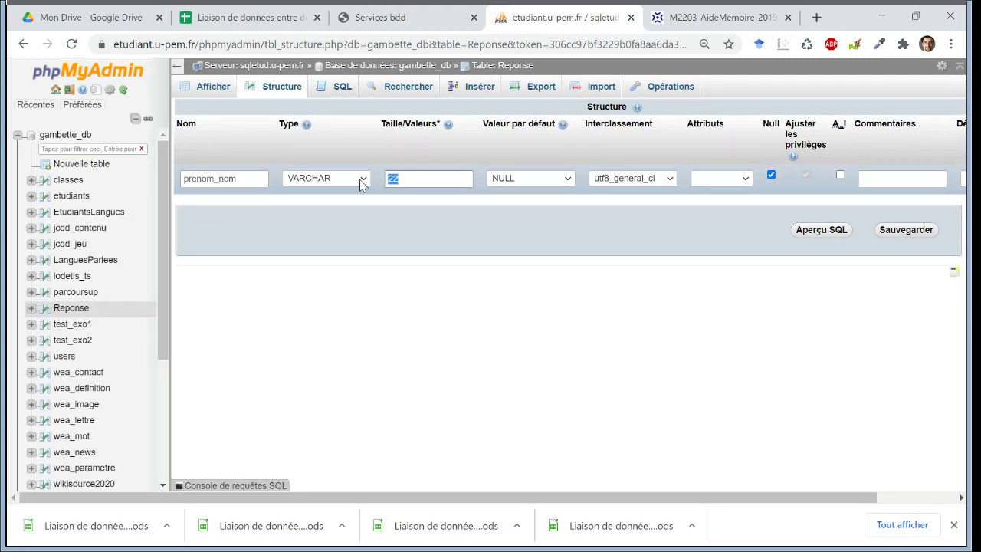
text(55)
click(908, 233)
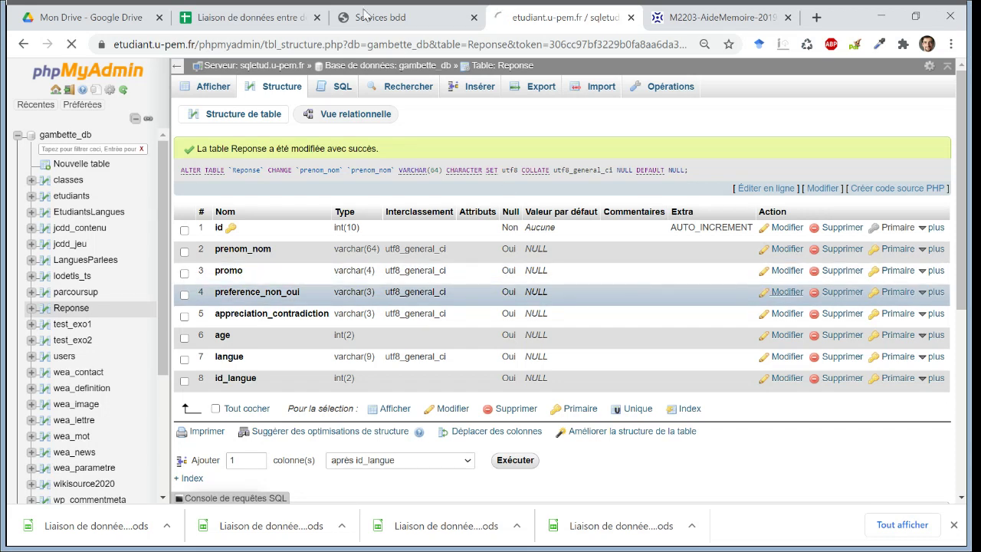
Open preference_non_oui for editing, switch to the Google Sheets workbook and undo the earlier edits back to the original question headers in row 1.
click(782, 291)
click(274, 15)
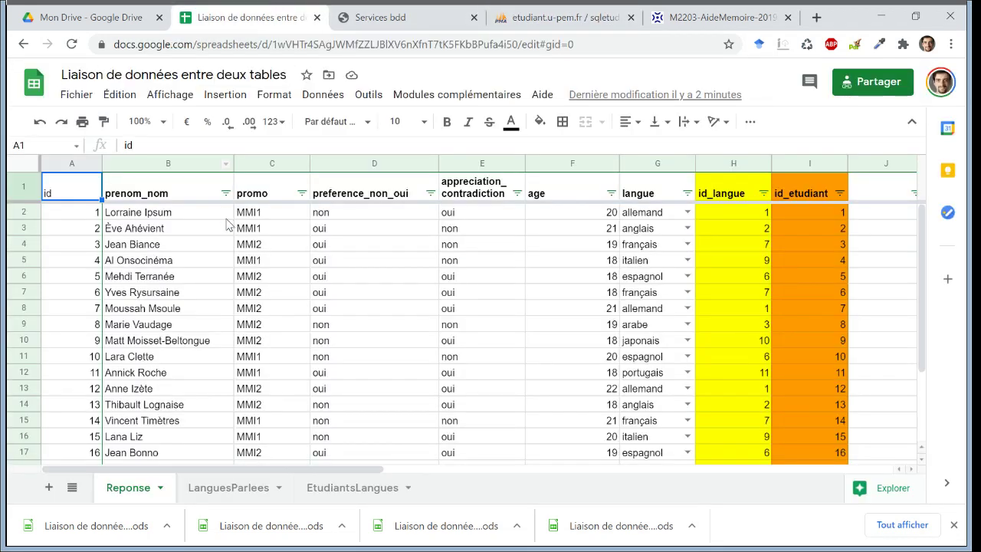
key(alt+Left)
key(alt+Left)
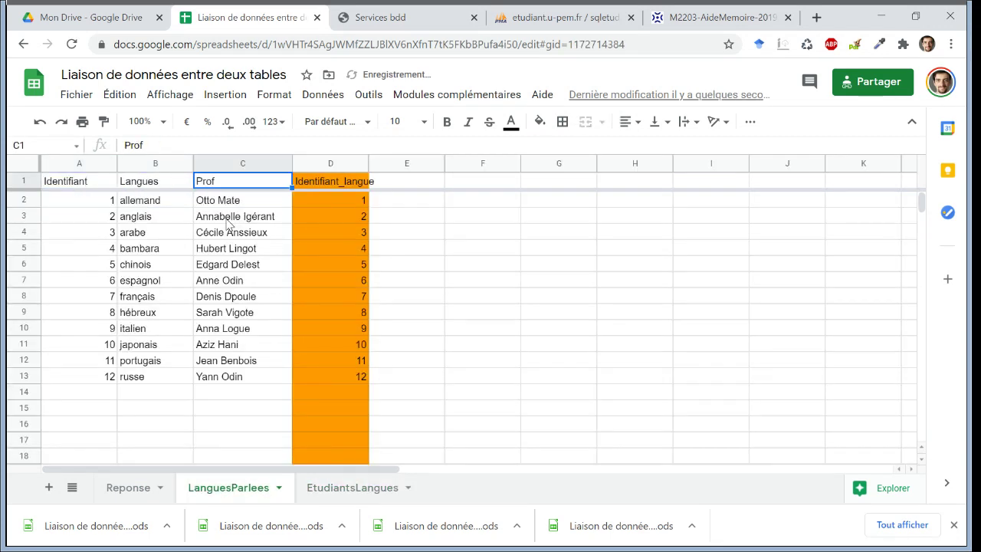
key(alt+Left)
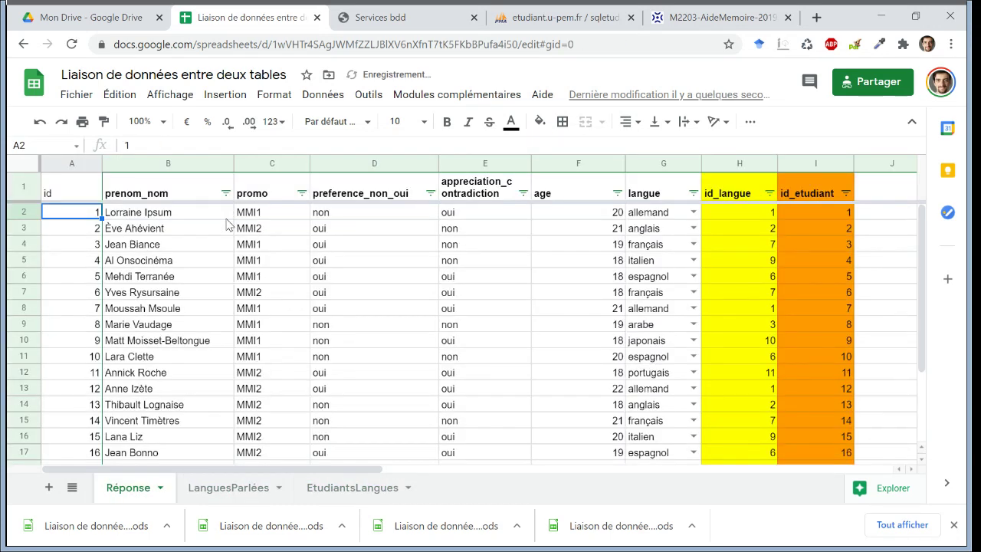
key(ctrl+z)
key(ctrl+z)
key(ctrl+z)
key(ctrl+z)
key(ctrl+z)
key(ctrl+z)
key(ctrl+z)
key(ctrl+z)
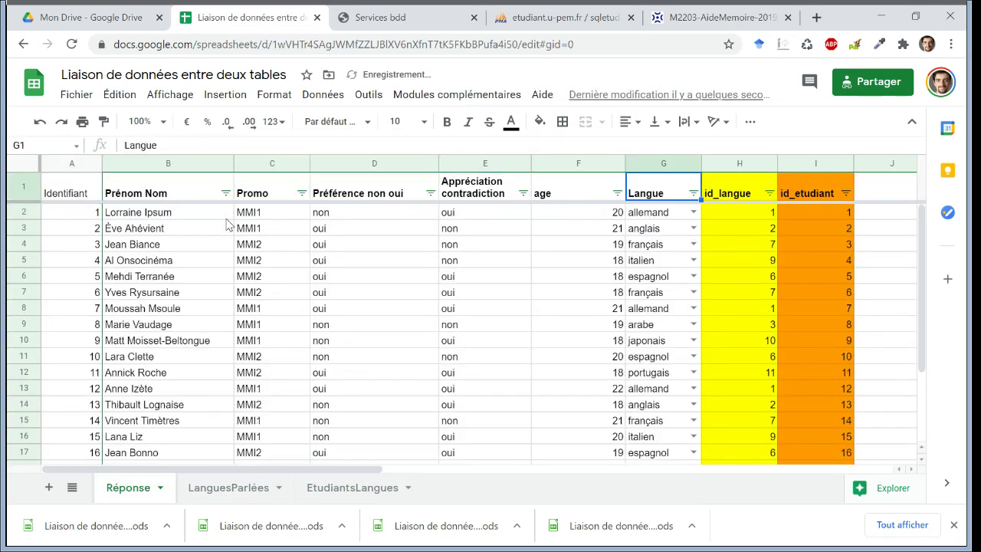
key(ctrl+z)
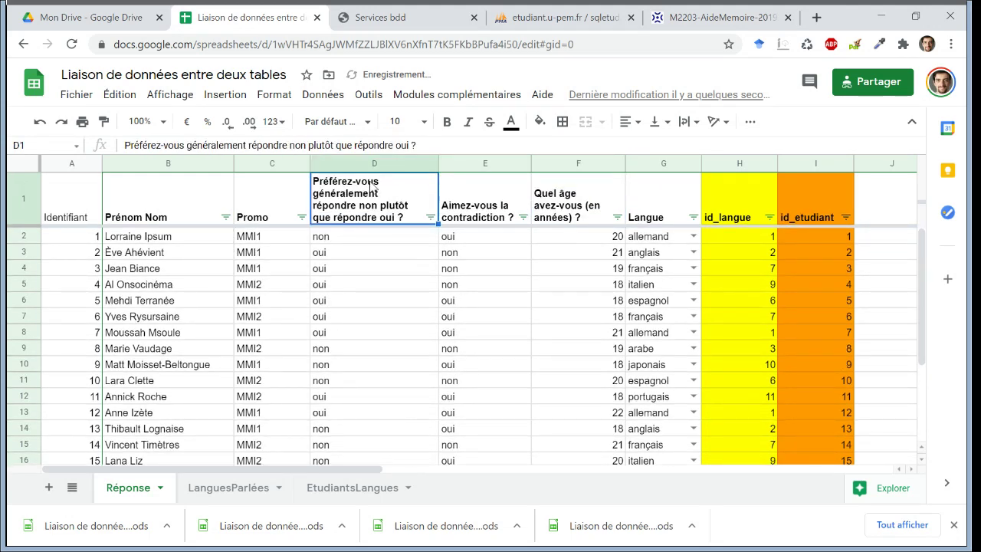
Save "Préférez-vous généralement répondre non plutôt que répondre oui ?" as the comment of preference_non_oui in phpMyAdmin and switch back to the Google Sheets workbook.
click(580, 12)
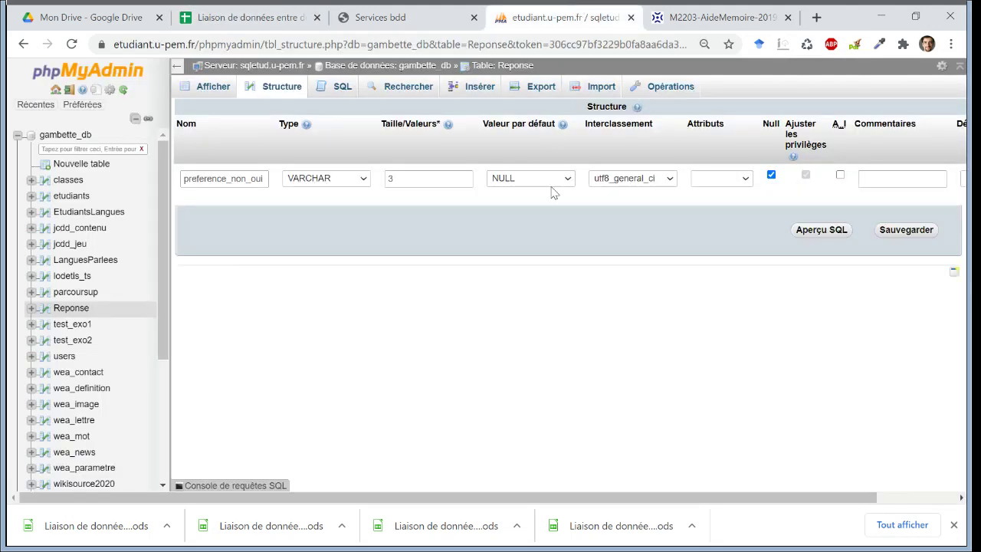
click(901, 178)
key(ctrl+v)
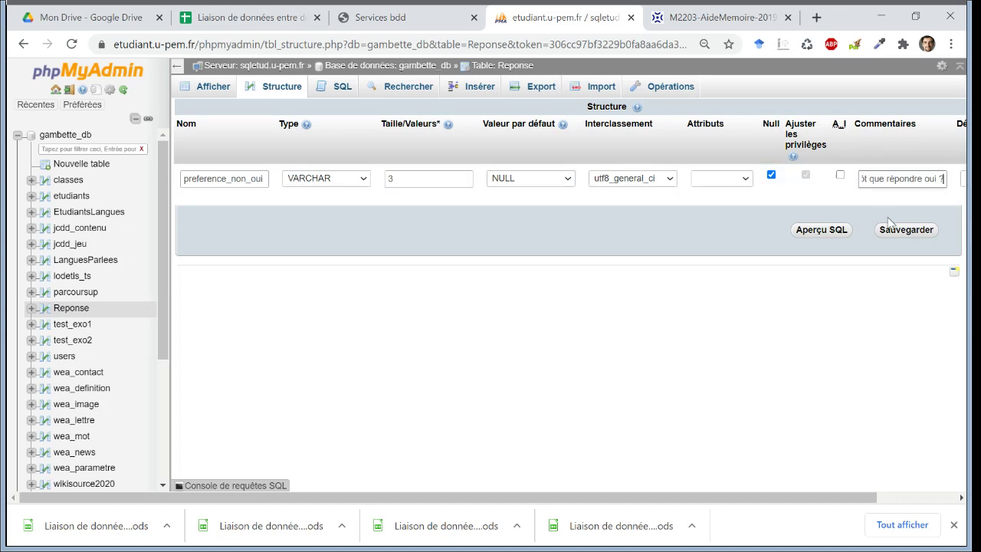
click(893, 230)
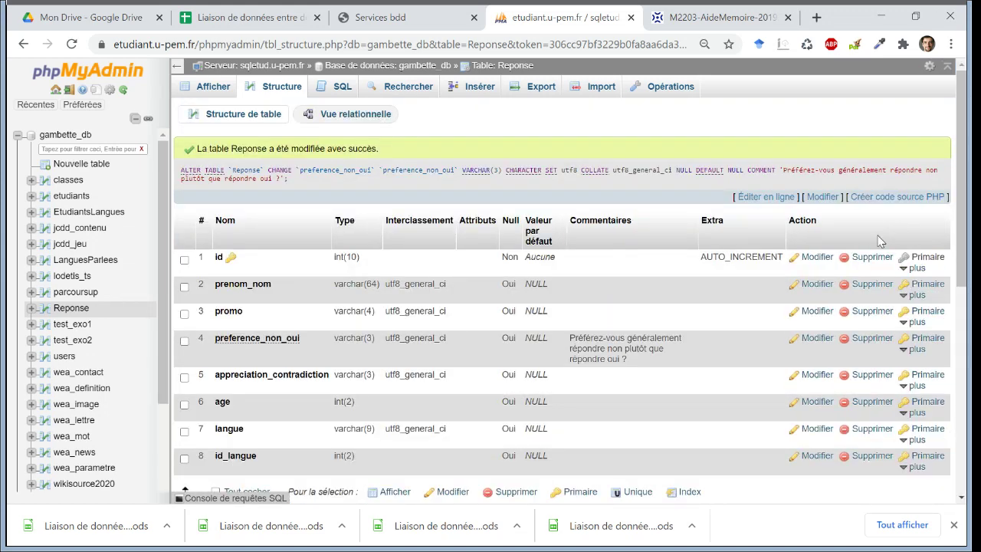
click(280, 12)
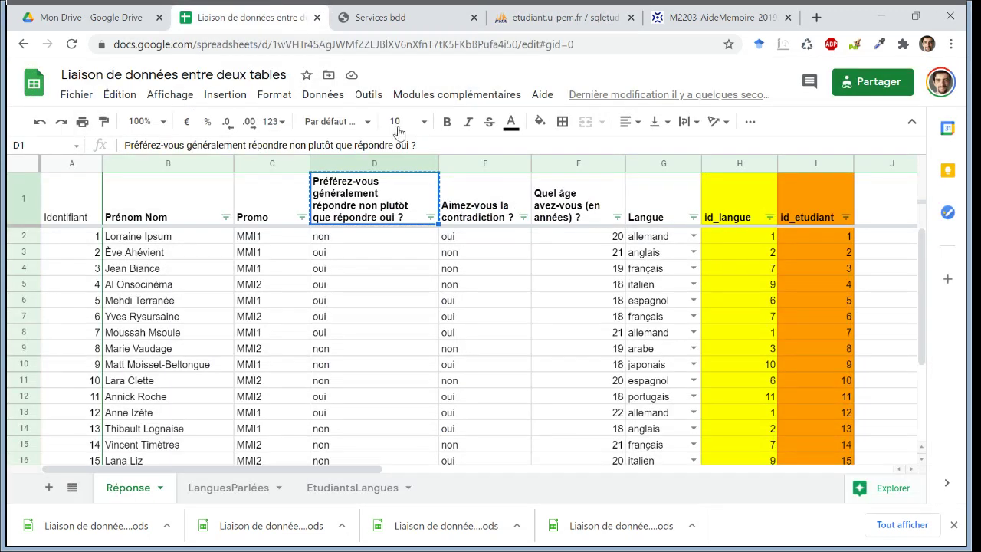
Copy the question in E1, switch to phpMyAdmin and save "Aimez-vous la contradiction ?" as the comment of appreciation_contradiction.
click(456, 195)
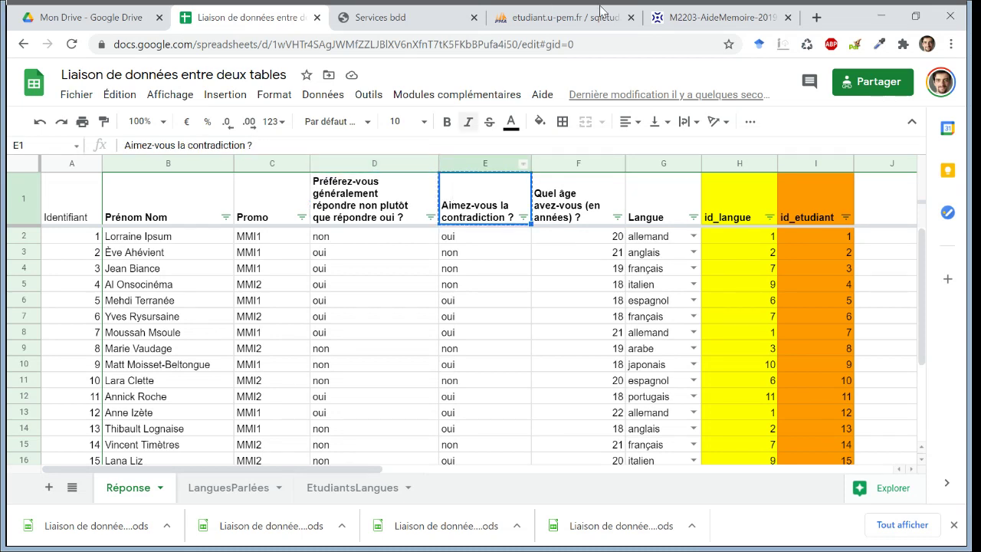
click(563, 17)
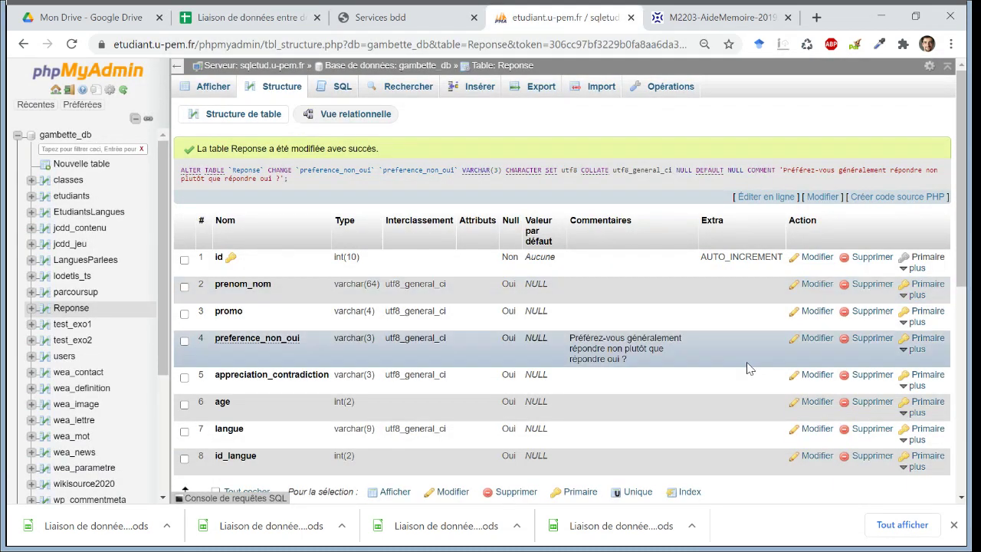
click(809, 375)
click(901, 177)
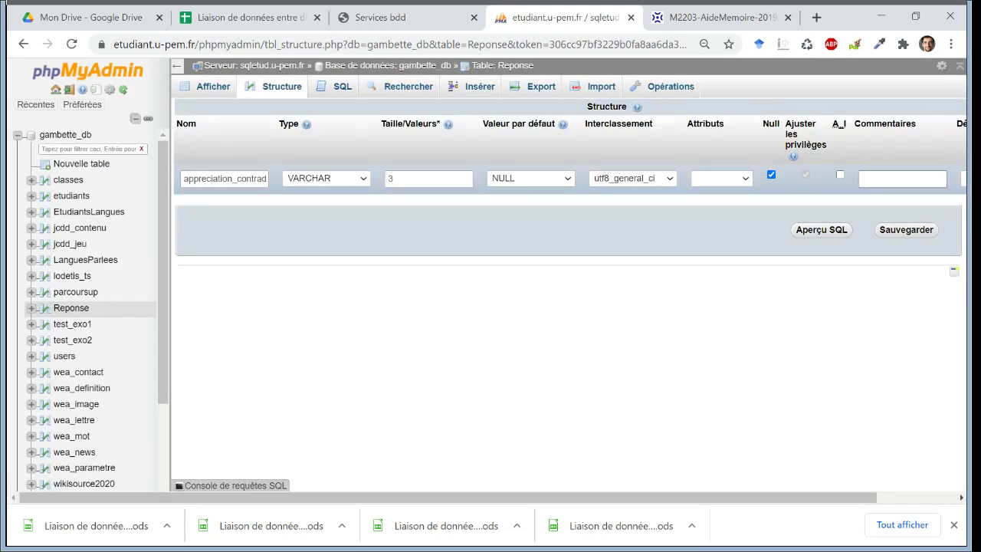
key(ctrl+v)
click(896, 234)
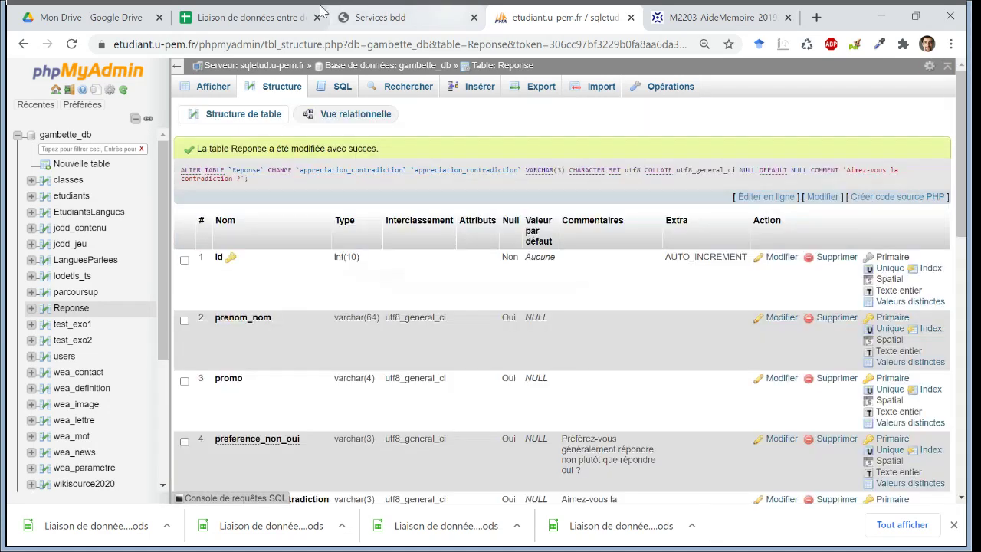
Switch to the Google Sheets workbook, redo the undone edits to restore the simplified headers and sheet names, and return to phpMyAdmin.
click(320, 11)
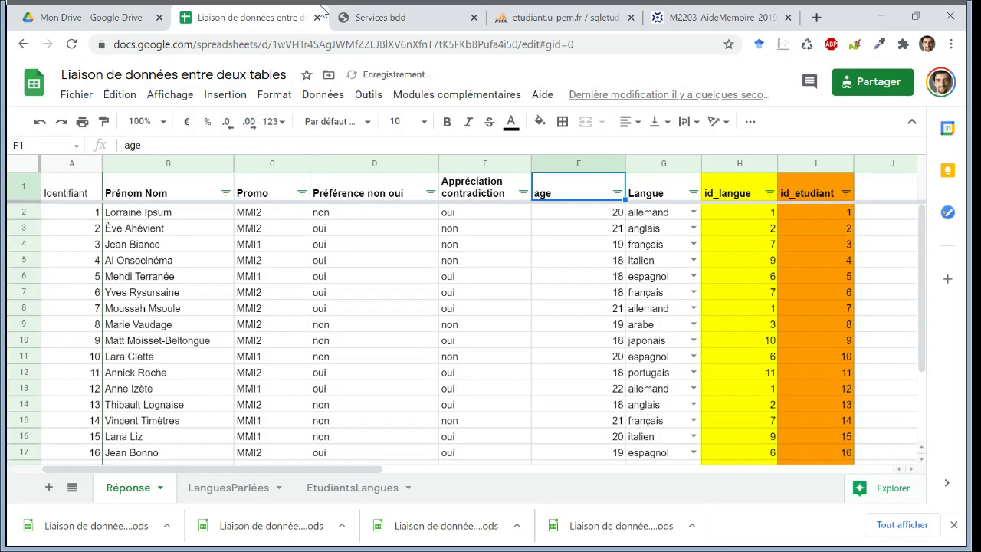
key(ctrl+shift+Page_Down)
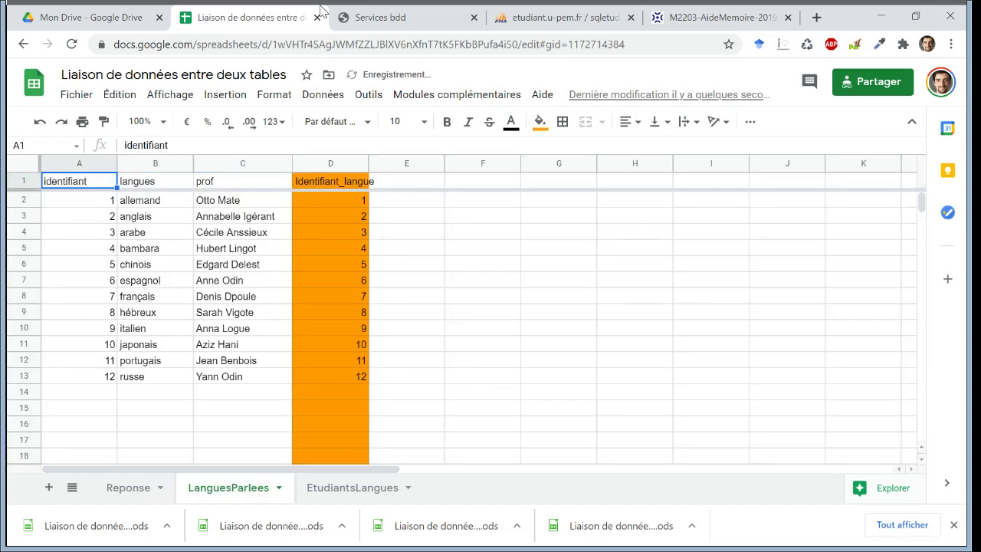
key(ctrl+shift+Page_Down)
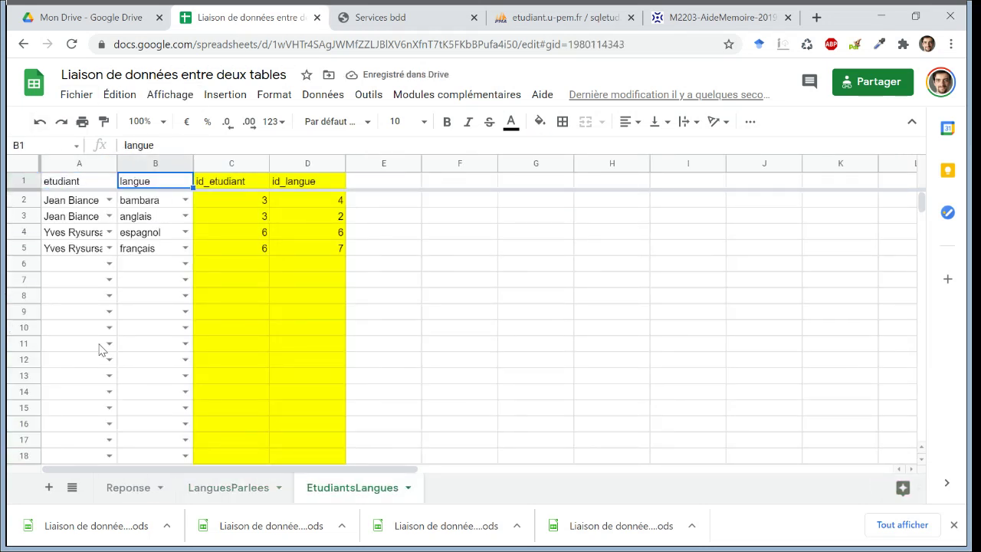
click(131, 488)
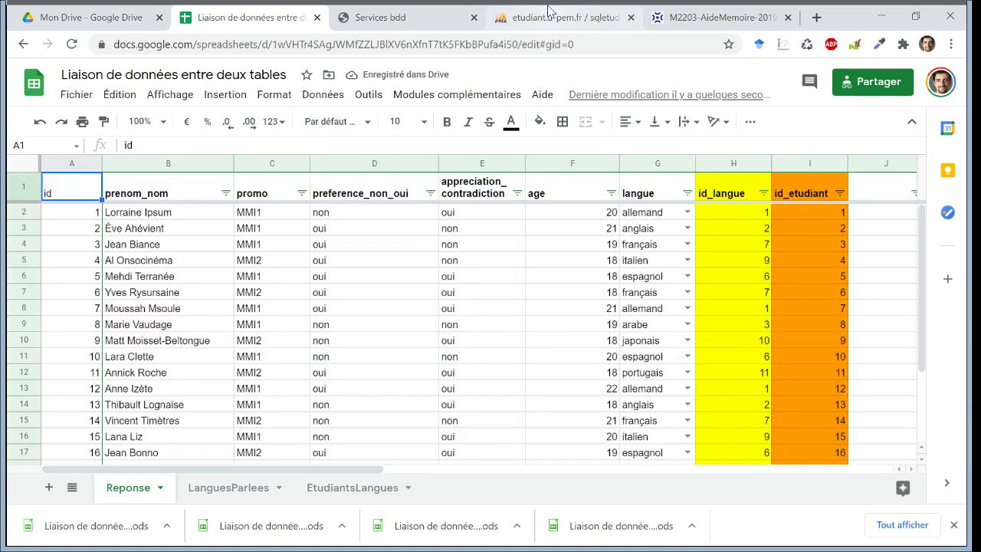
click(550, 11)
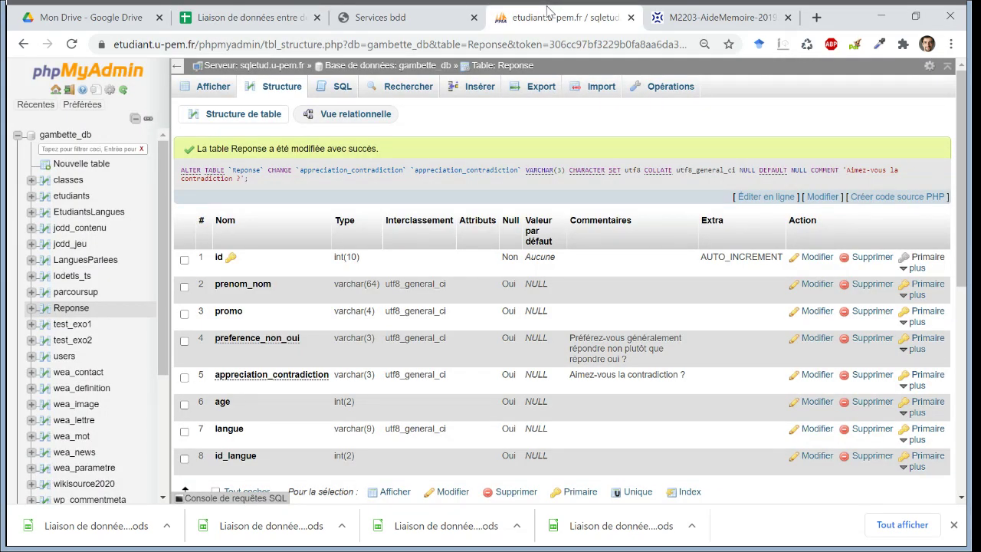
Examine the student rows of the Reponse sheet in Google Sheets down to the last one and compare them with the table structure in phpMyAdmin.
click(253, 17)
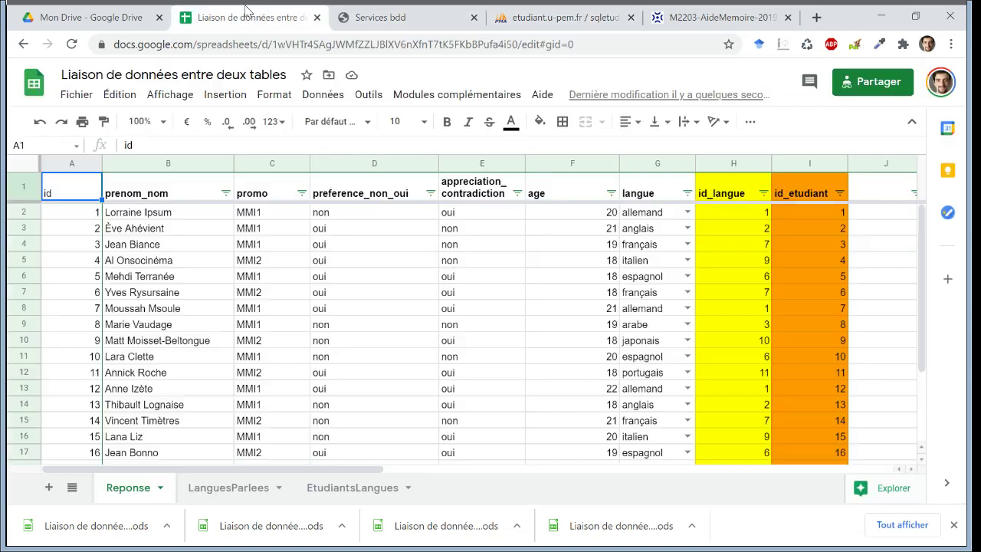
click(166, 347)
key(Down)
key(Down)
key(Down)
key(Down)
key(Down)
key(Down)
key(Down)
key(Down)
key(Down)
key(Down)
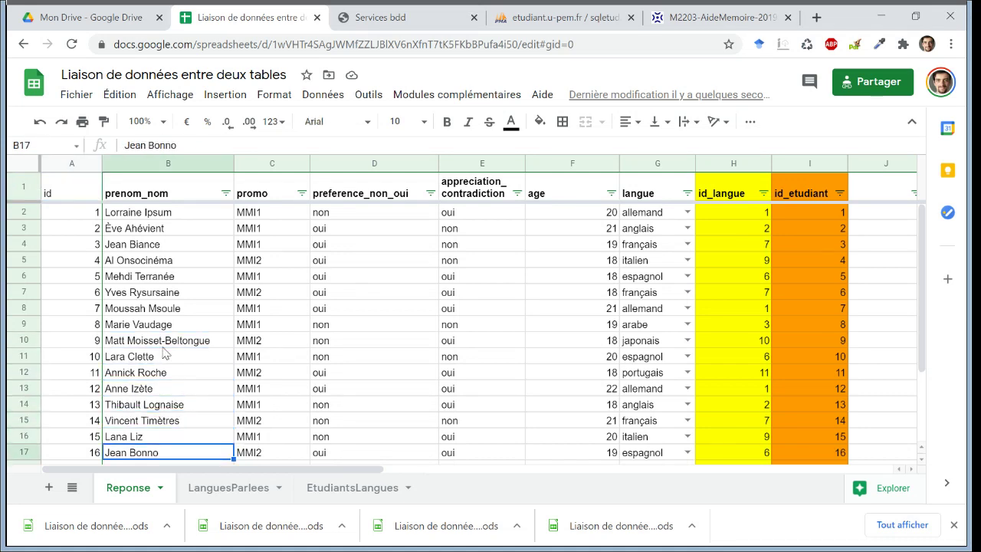
key(Down)
key(Down)
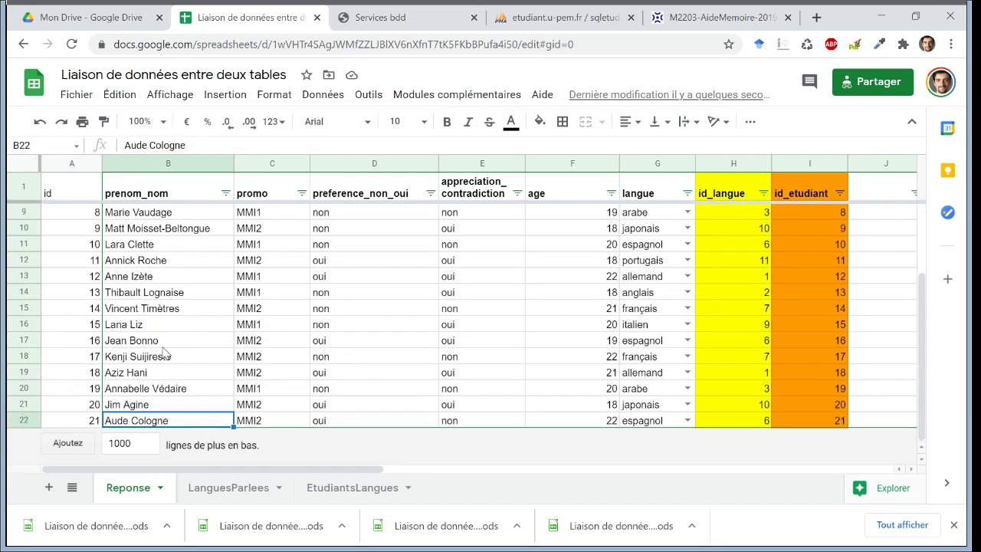
click(548, 12)
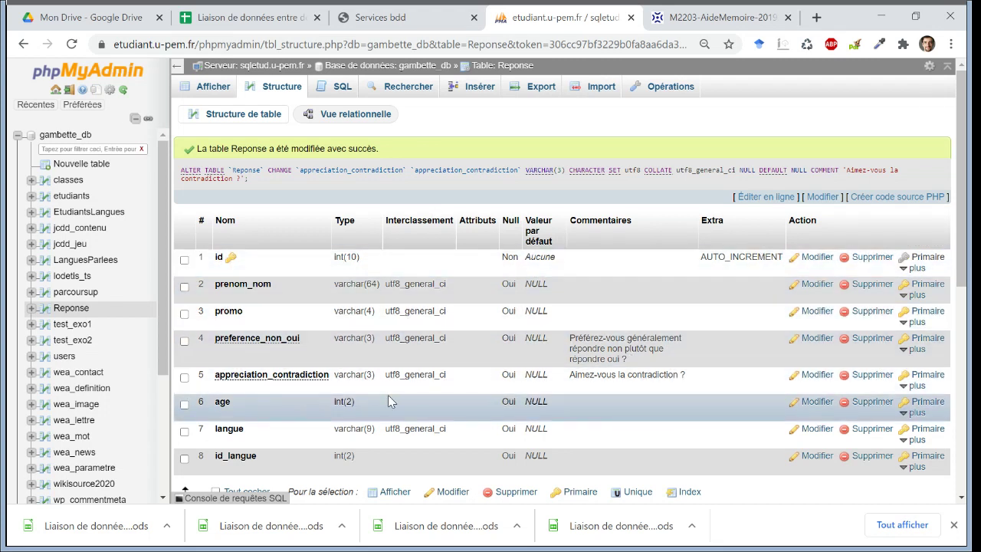
click(251, 22)
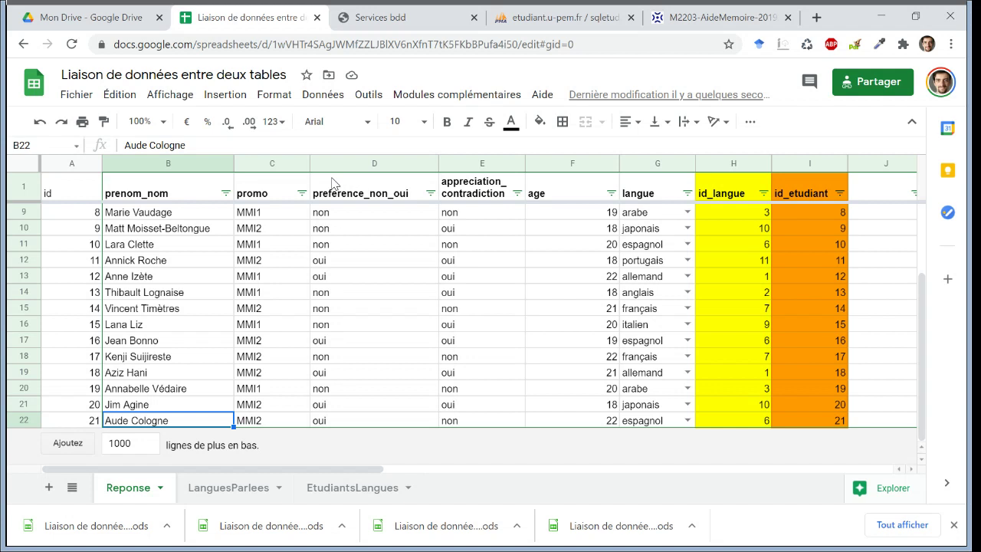
Enter the header requete_SQL in J1, the first empty column after id_etudiant.
click(334, 184)
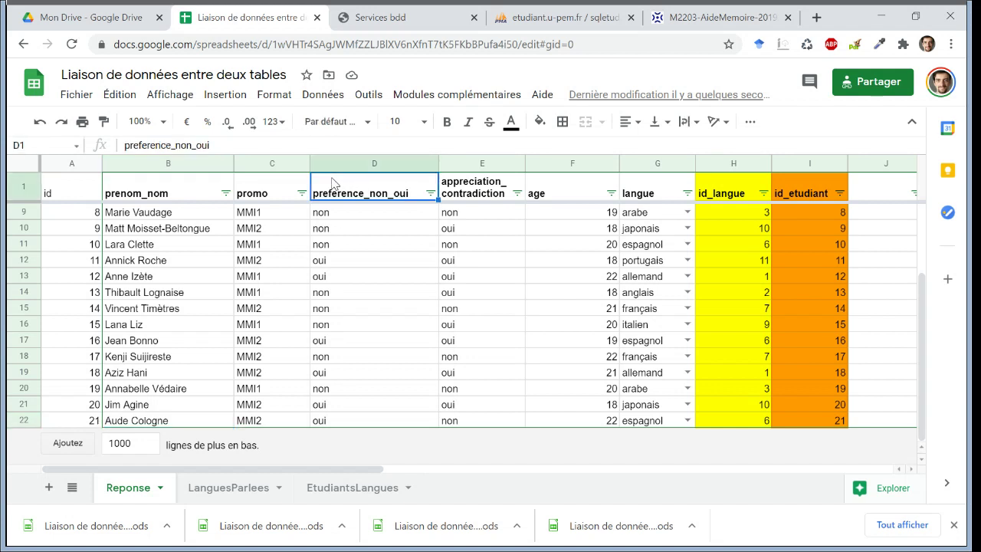
key(Right)
key(Right)
key(Right)
key(Right)
key(Right)
key(Right)
key(Right)
key(Left)
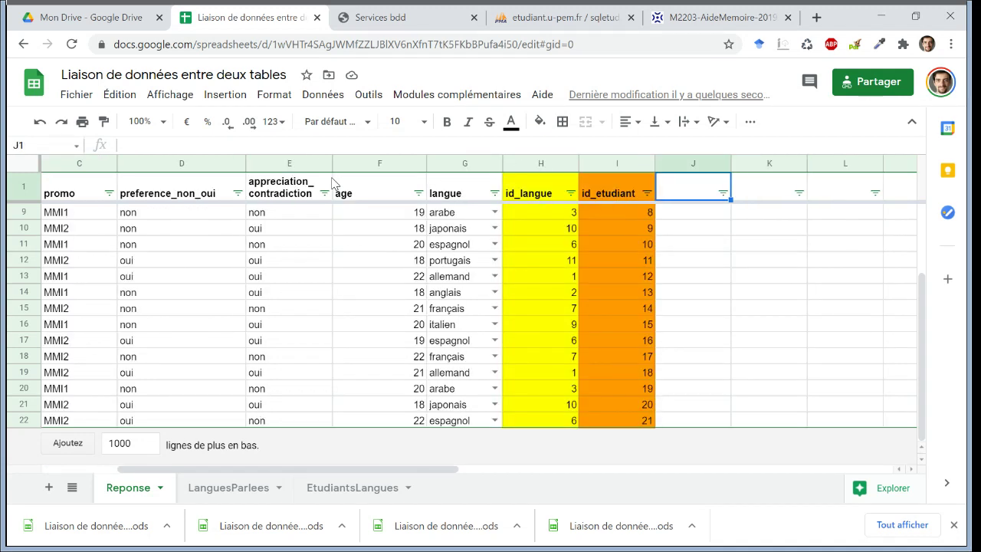
text(requet)
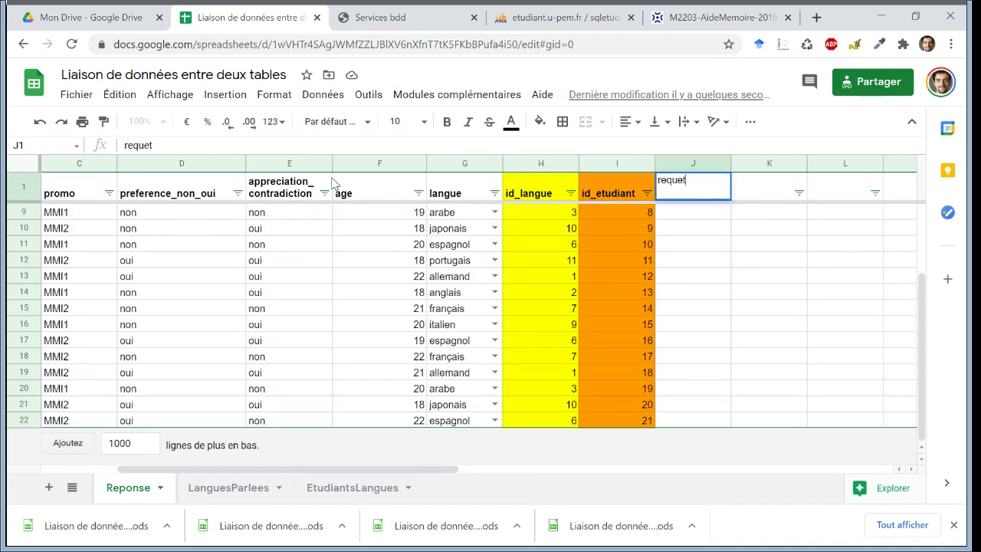
text(e_SQL)
key(Return)
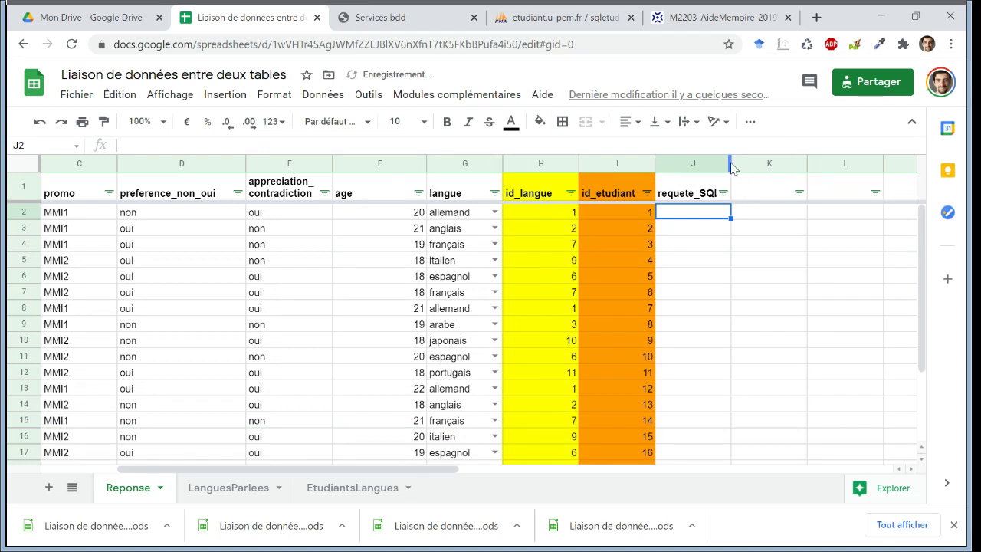
Widen column J so that it can hold long SQL queries.
drag(731, 164, 923, 145)
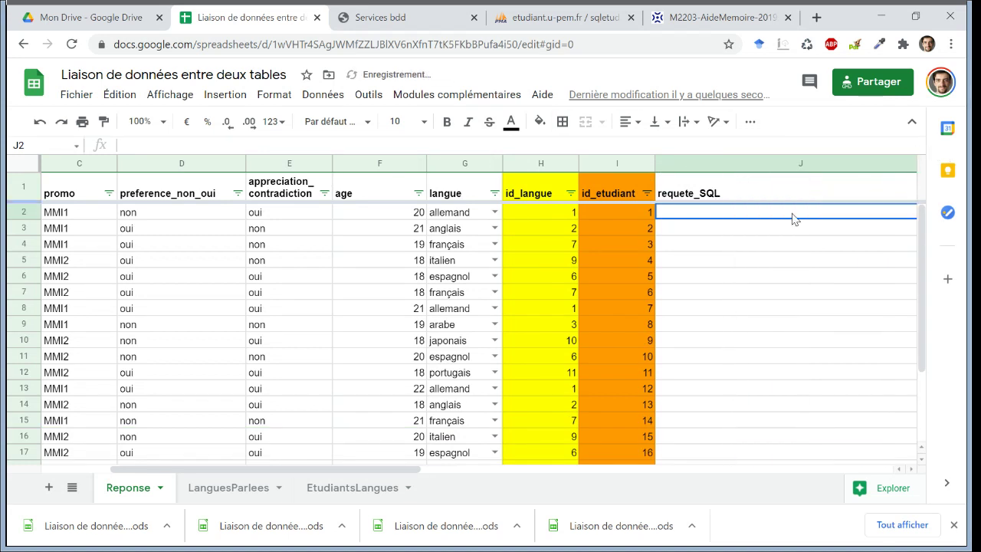
key(Right)
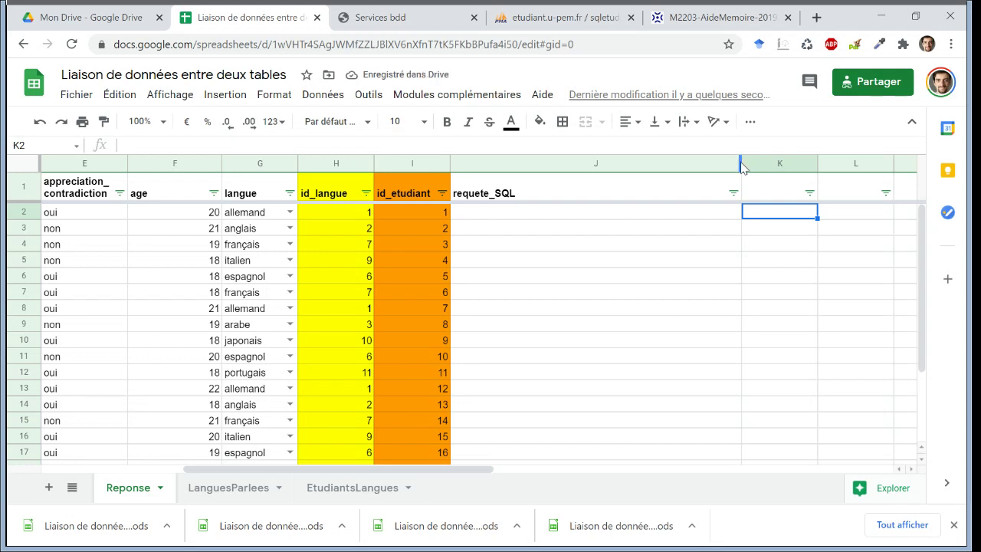
drag(740, 161, 886, 161)
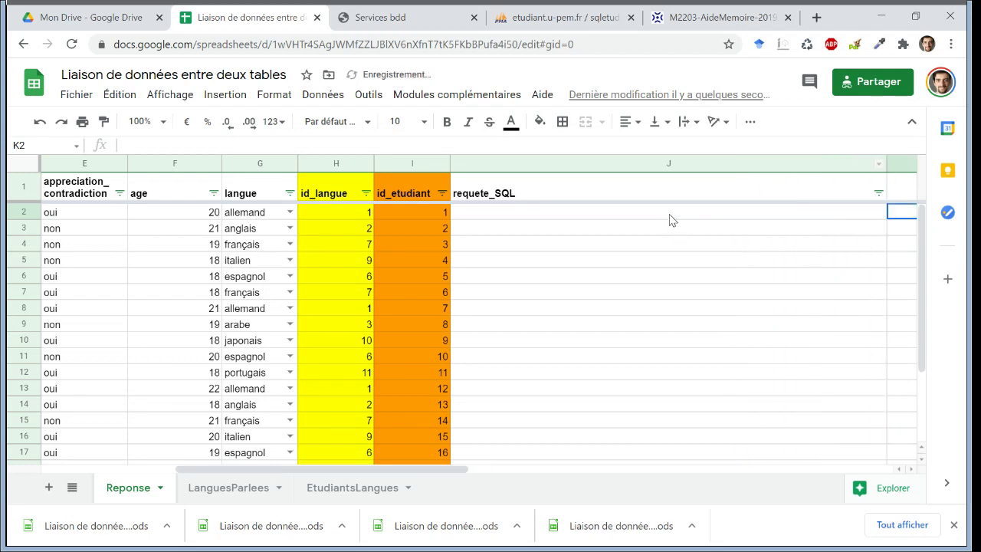
Check the INSERT INTO syntax in the SQL cheat sheet PDF, then enter "INSERT INTO Reponse" in J2 of the Google Sheets workbook.
click(665, 212)
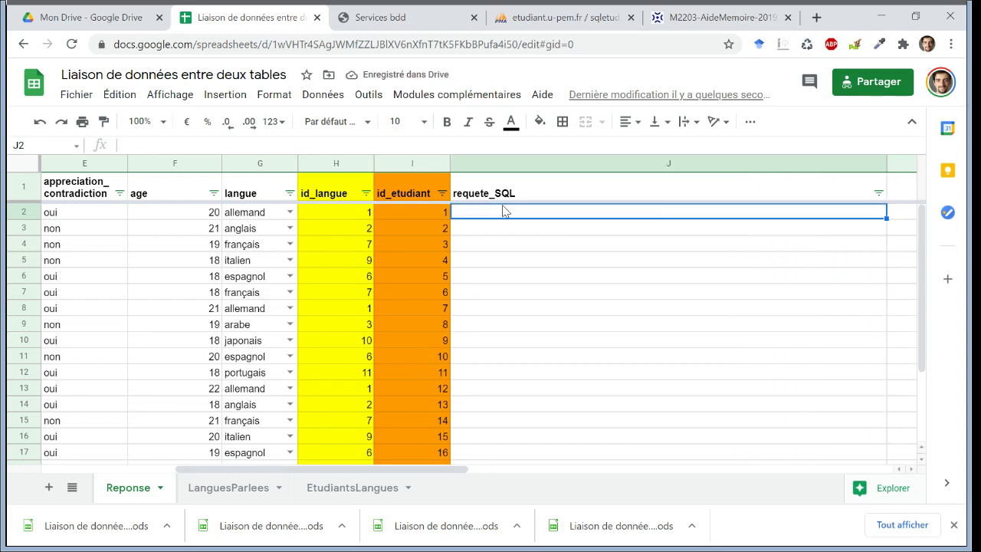
click(679, 11)
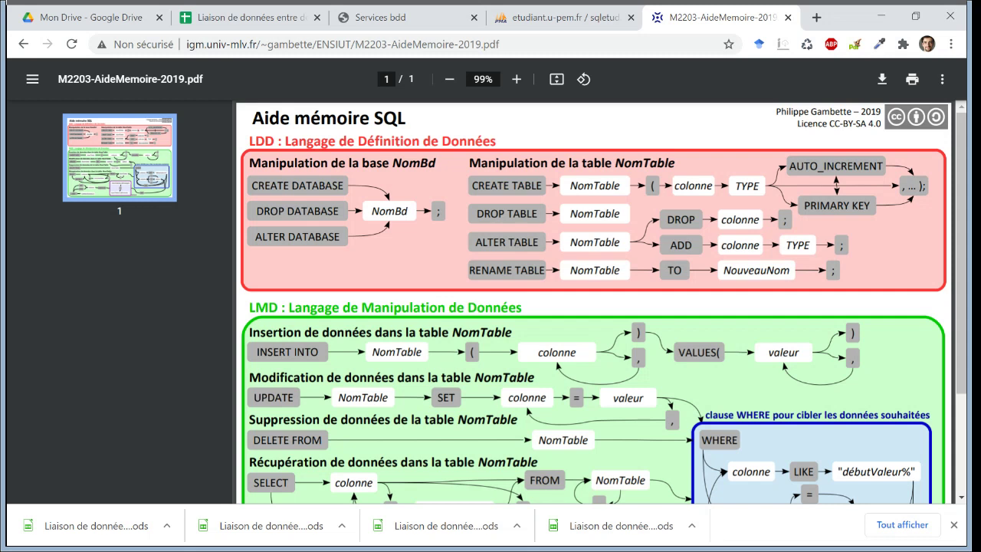
click(328, 10)
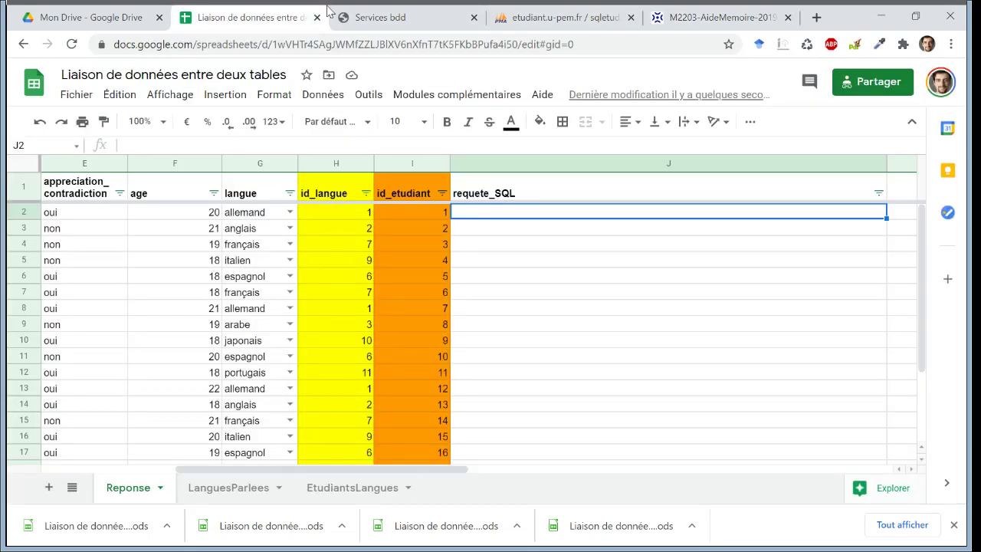
text(INSERT INTO Rep)
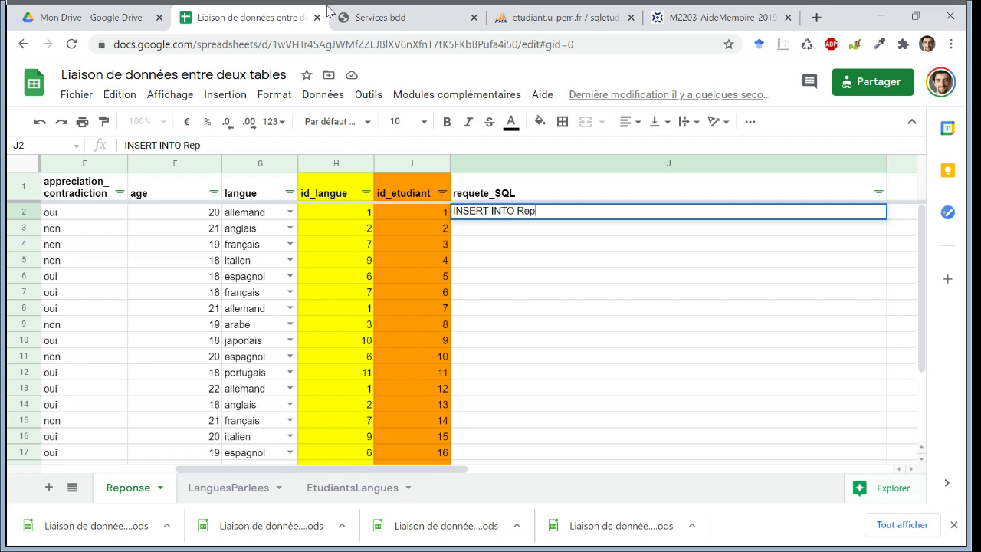
text(onse)
key(Return)
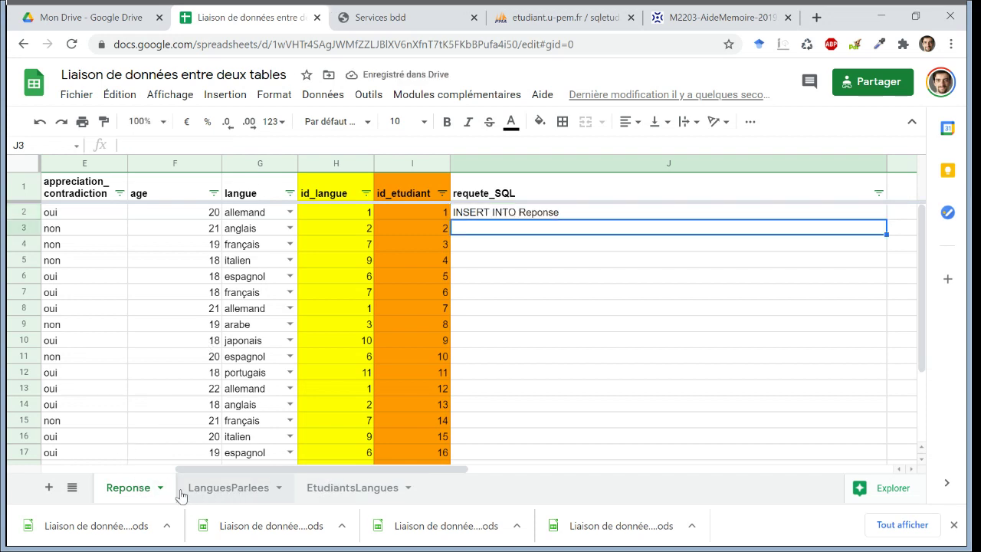
In phpMyAdmin, add the prefix testEtu_ to the gambette_db tables EtudiantsLangues, LanguesParlees and Reponse.
click(556, 17)
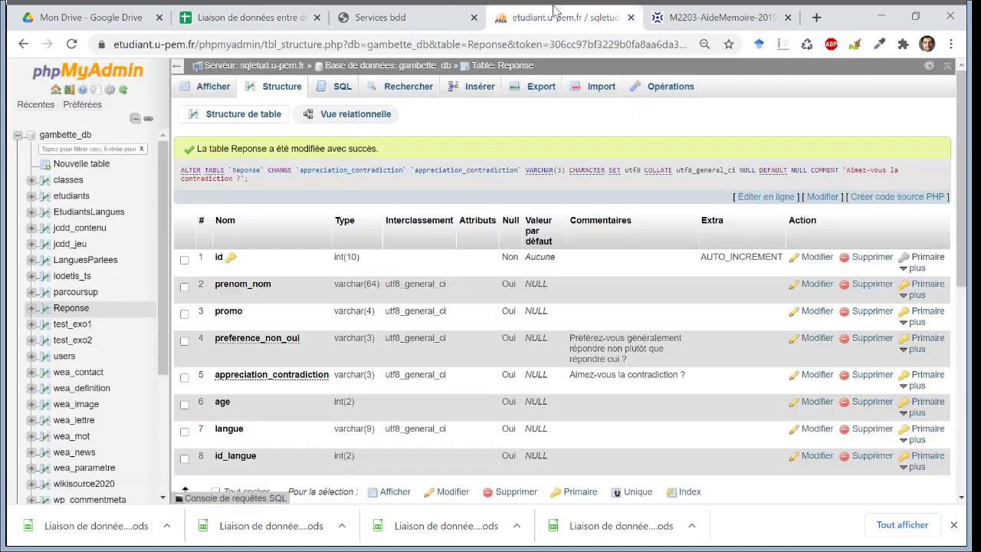
click(66, 136)
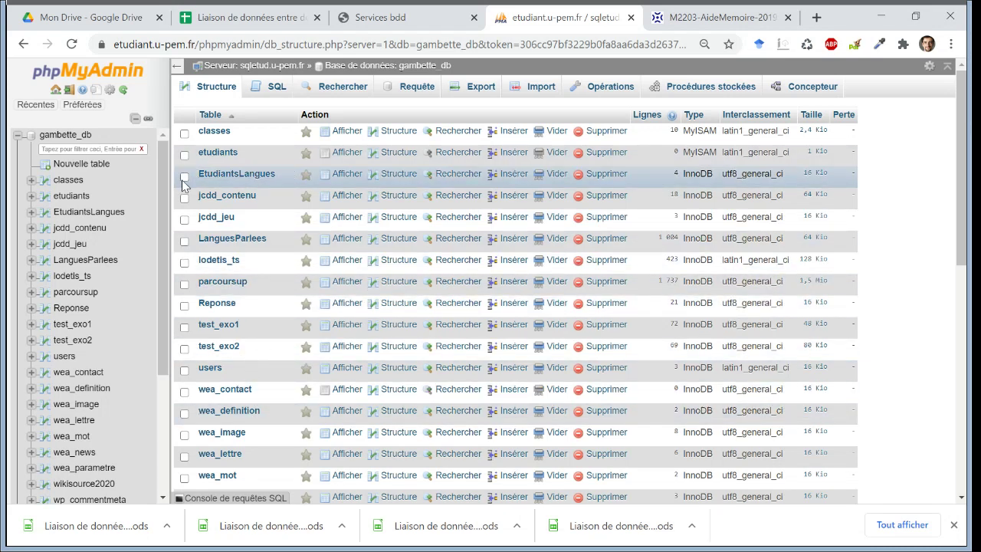
click(183, 241)
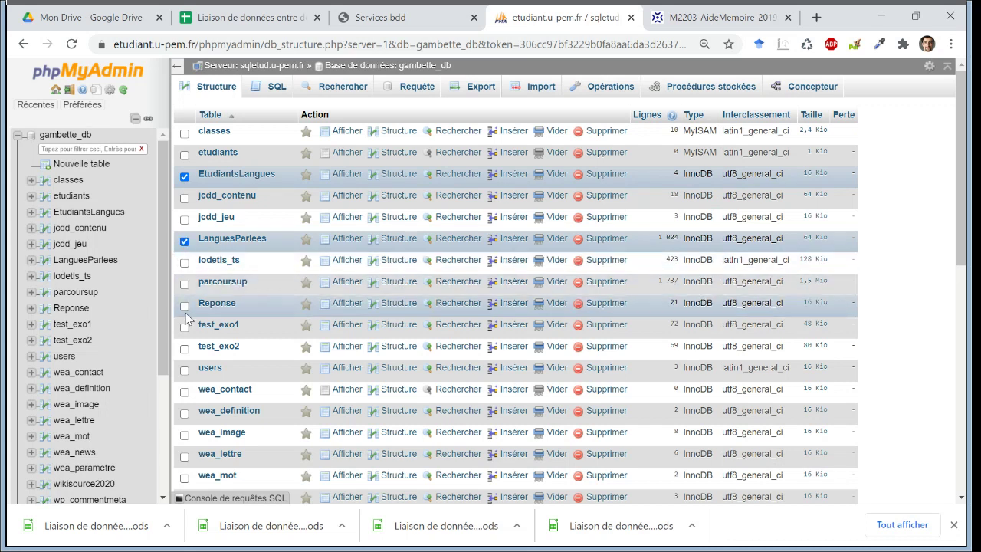
click(184, 306)
scroll(969, 293, down, 5)
scroll(967, 377, down, 2)
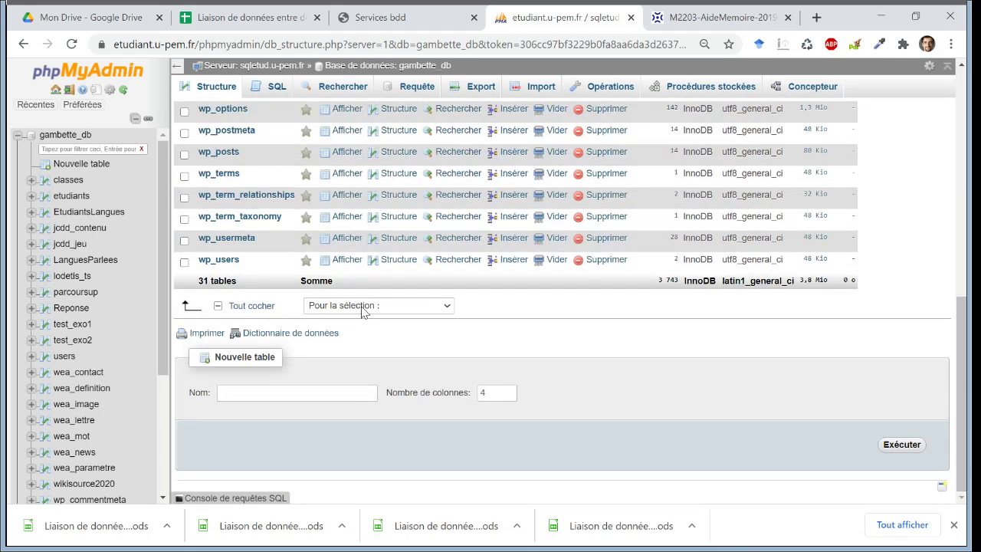
click(368, 481)
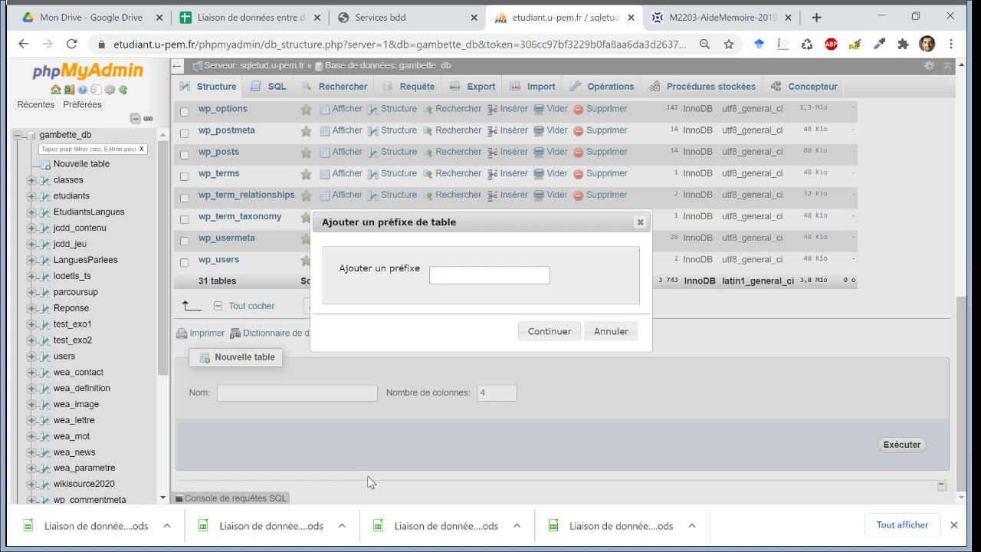
text(testEtudia)
click(548, 331)
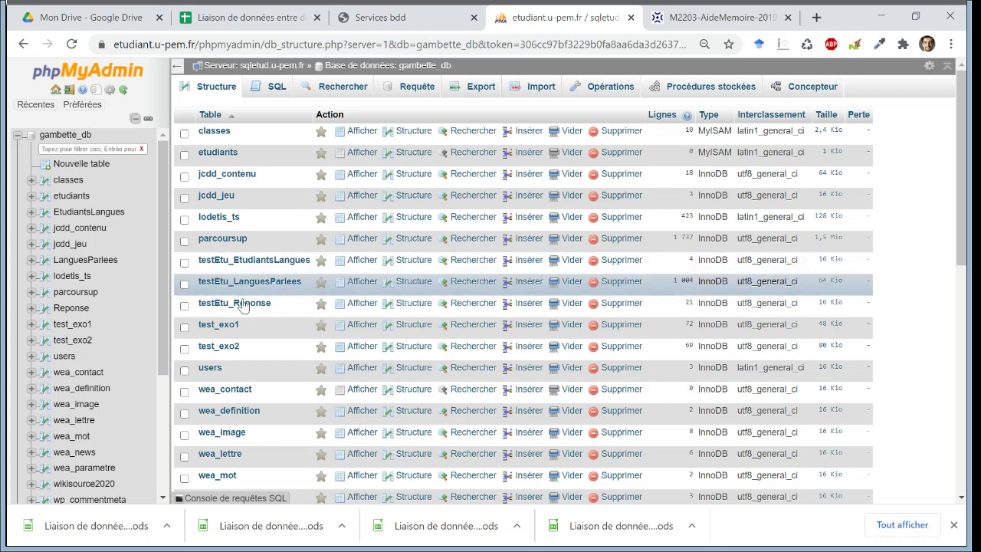
Check the testEtu_Reponse table in phpMyAdmin and the INSERT syntax in the cheat sheet, adding "(" after INSERT INTO Reponse in J2 of the Google Sheets workbook.
click(240, 304)
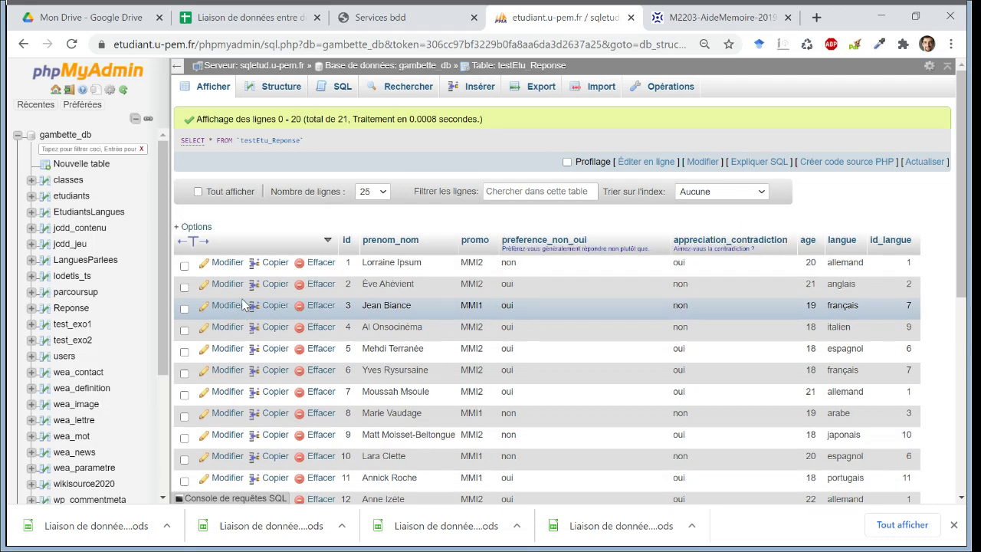
click(251, 15)
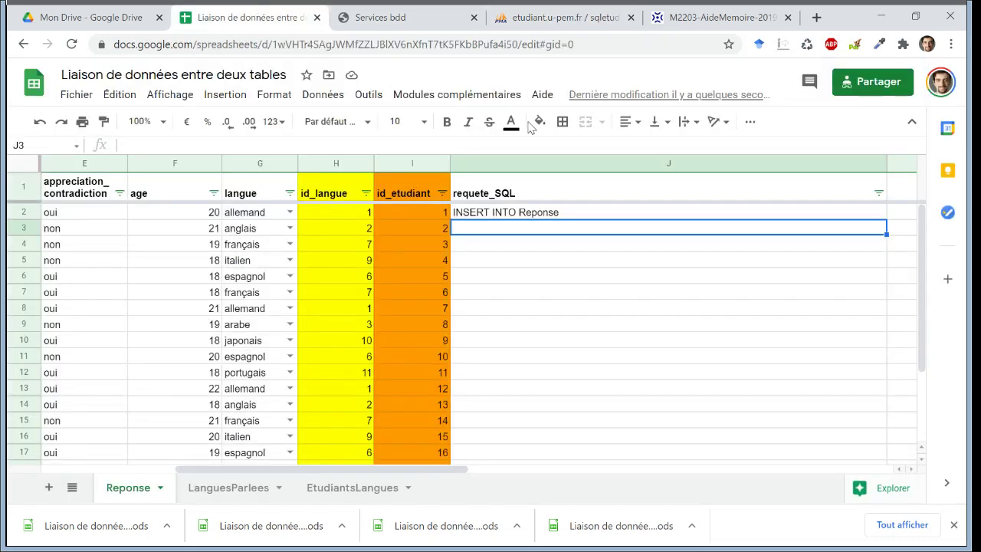
double_click(582, 212)
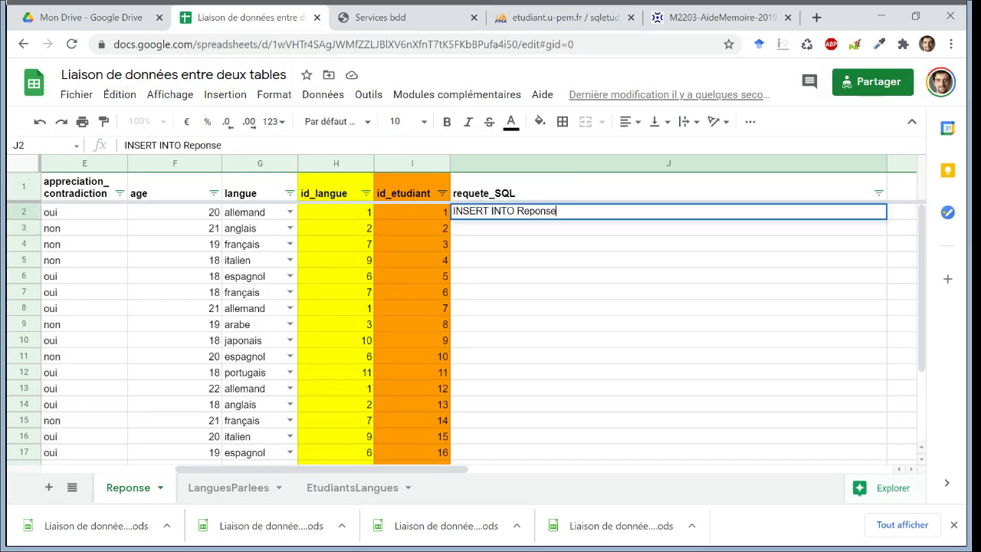
text(()
click(720, 17)
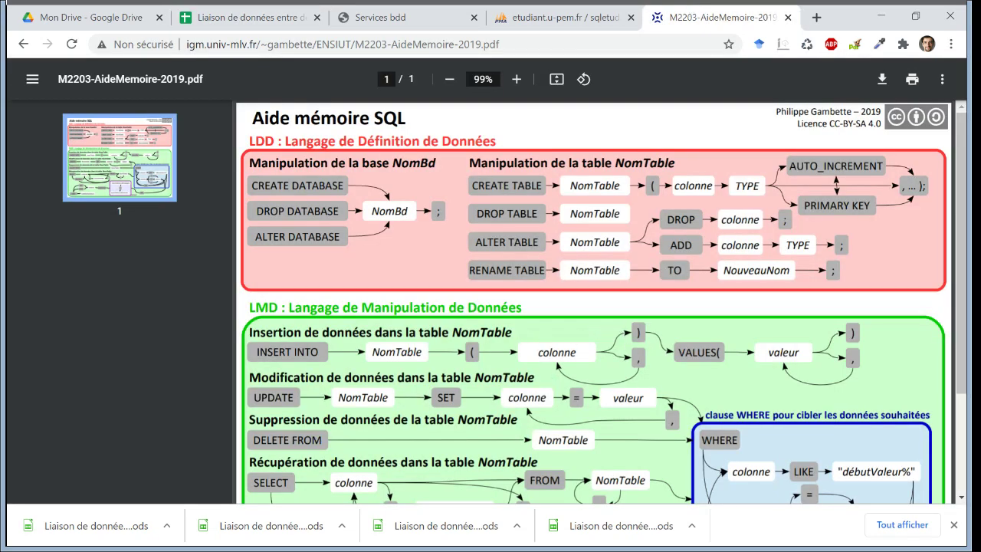
click(297, 11)
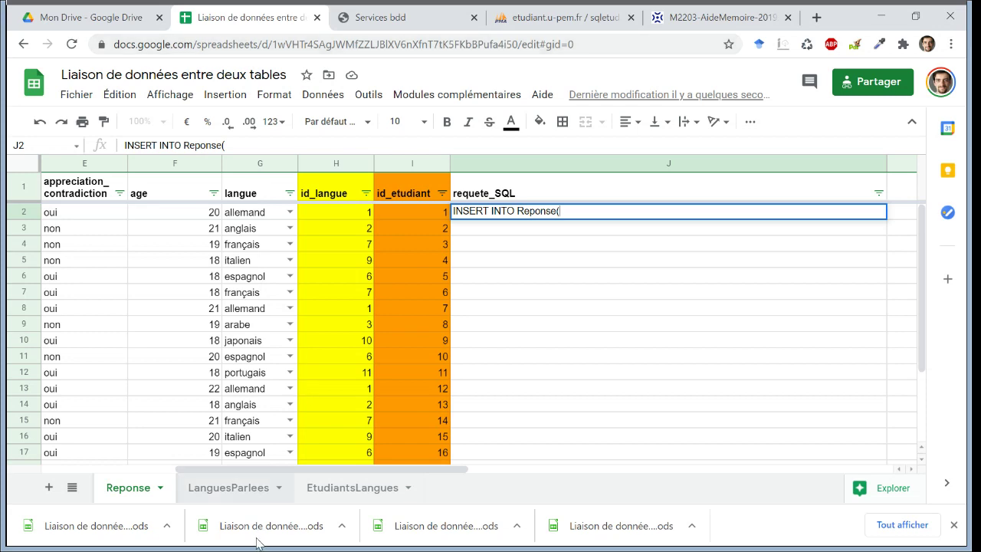
drag(262, 469, 129, 469)
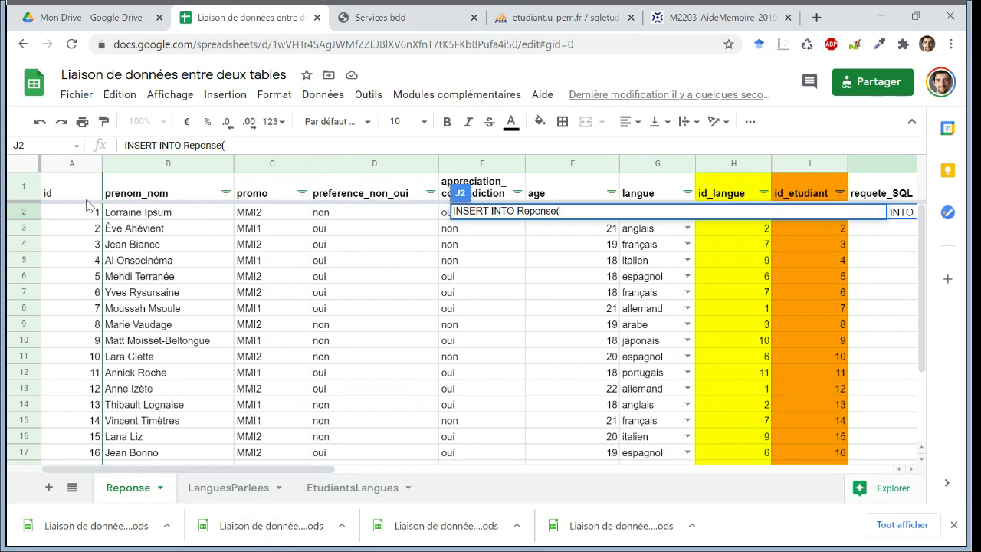
key(Return)
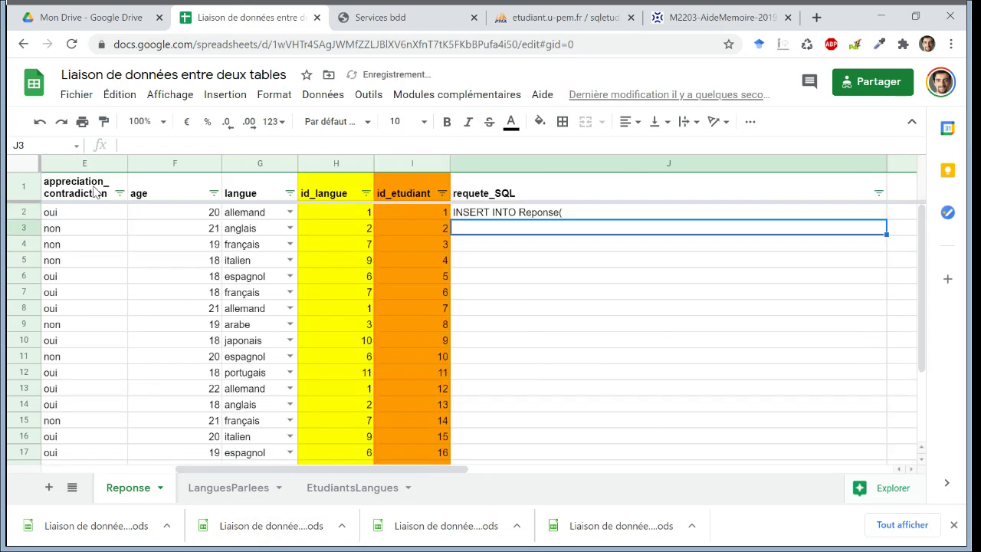
Copy the column headers A1:H1, id through id_langue, and paste them after the opening parenthesis of the query in J2.
drag(404, 186, 35, 193)
drag(449, 191, 6, 197)
key(ctrl+c)
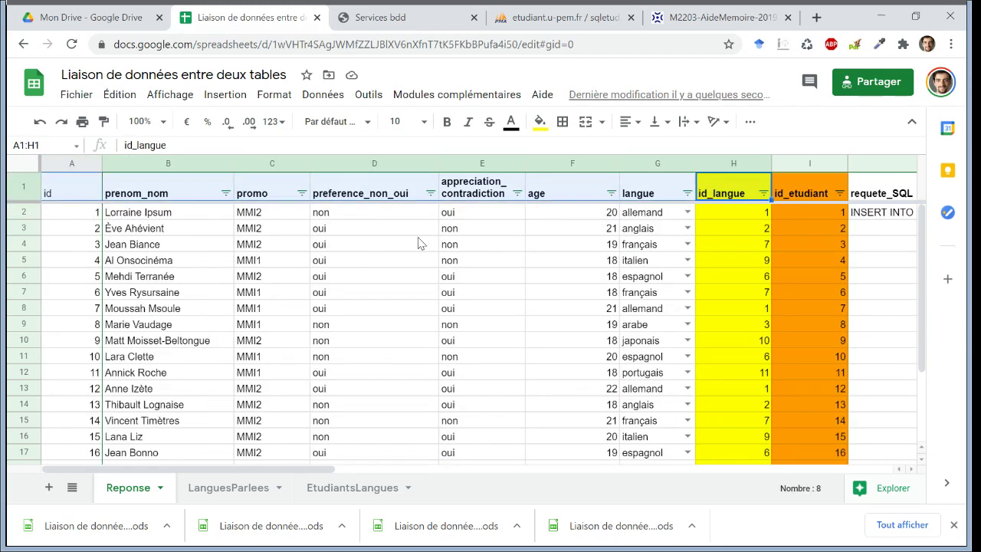
double_click(885, 215)
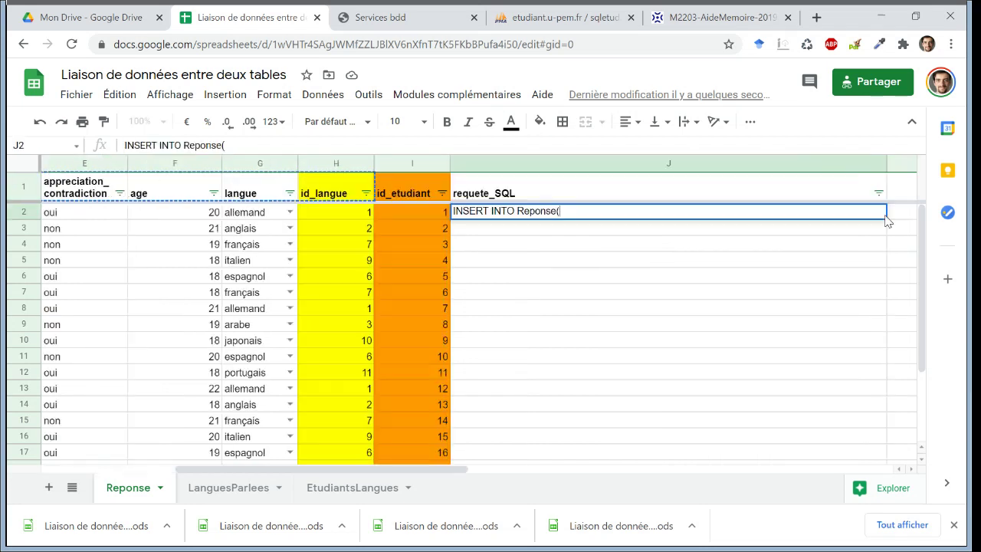
key(ctrl+v)
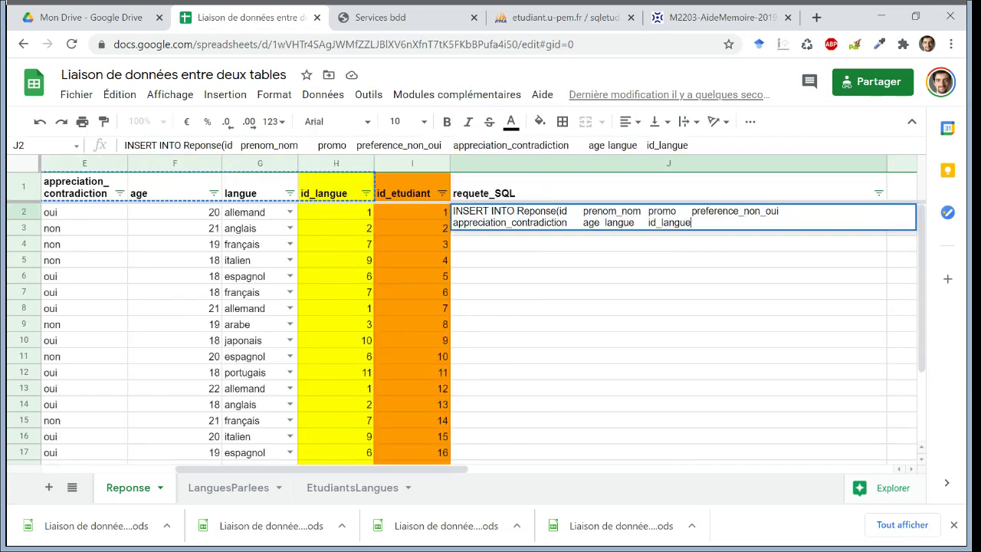
Replace the gaps between id, prenom_nom, promo, preference_non_oui and appreciation_contradiction with commas in the J2 query.
click(582, 211)
key(BackSpace)
text(,)
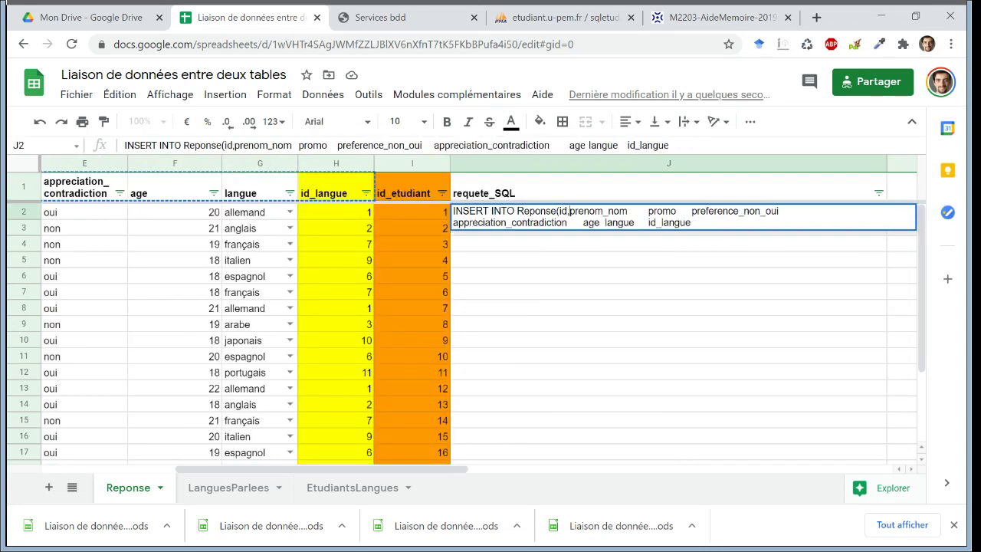
click(648, 211)
key(BackSpace)
text(,)
click(669, 210)
key(BackSpace)
text(,)
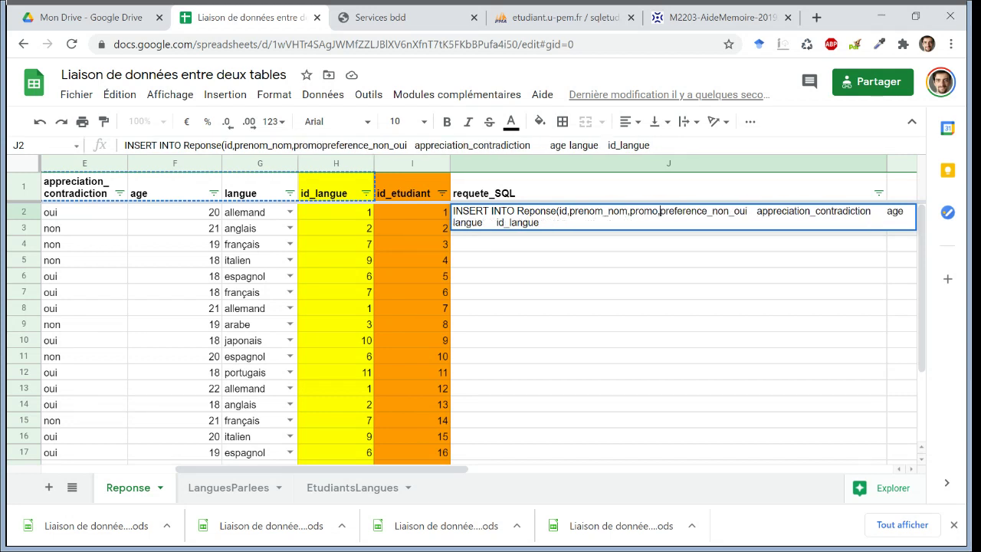
click(751, 210)
key(BackSpace)
text(,)
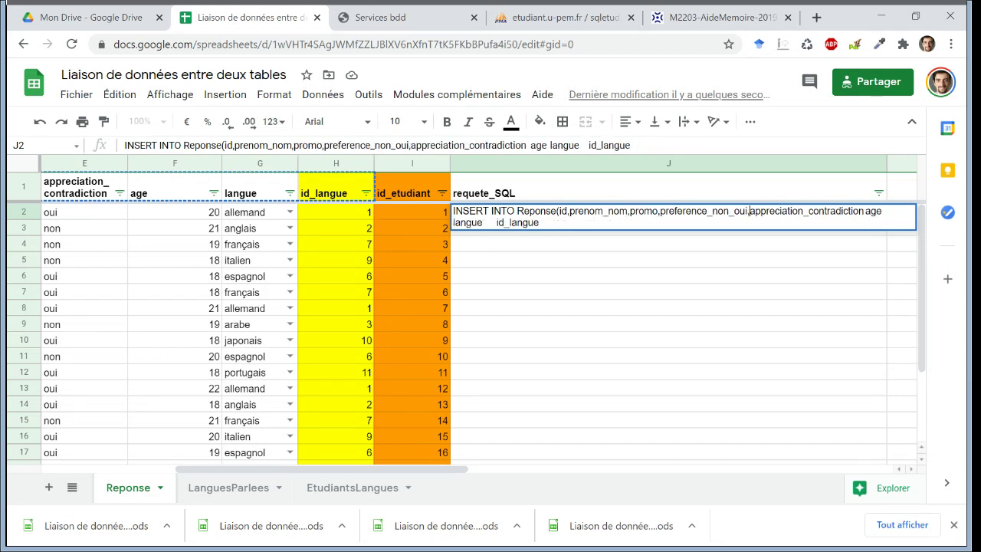
Separate age, langue and id_langue with commas in the J2 query and end the column list with a closing parenthesis.
click(886, 211)
key(BackSpace)
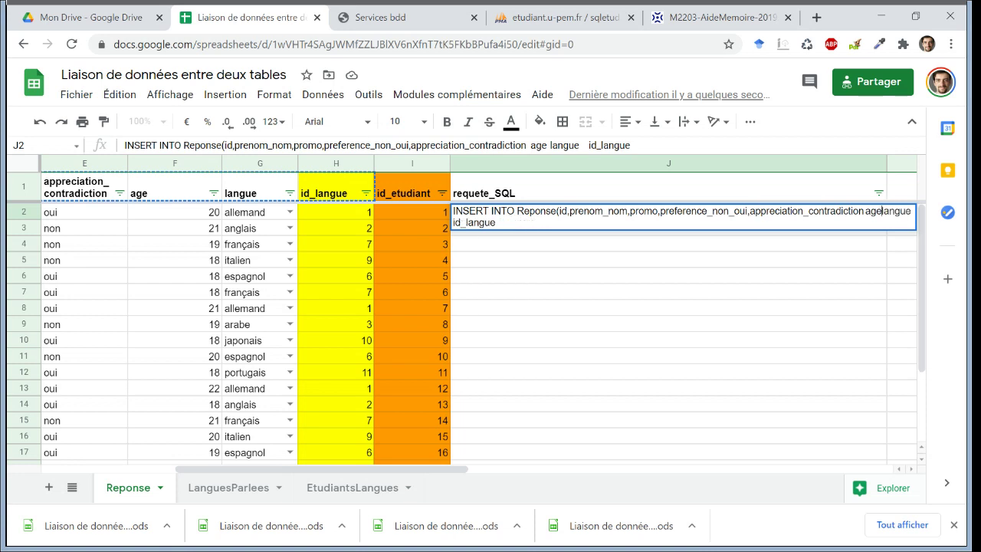
text(,age,)
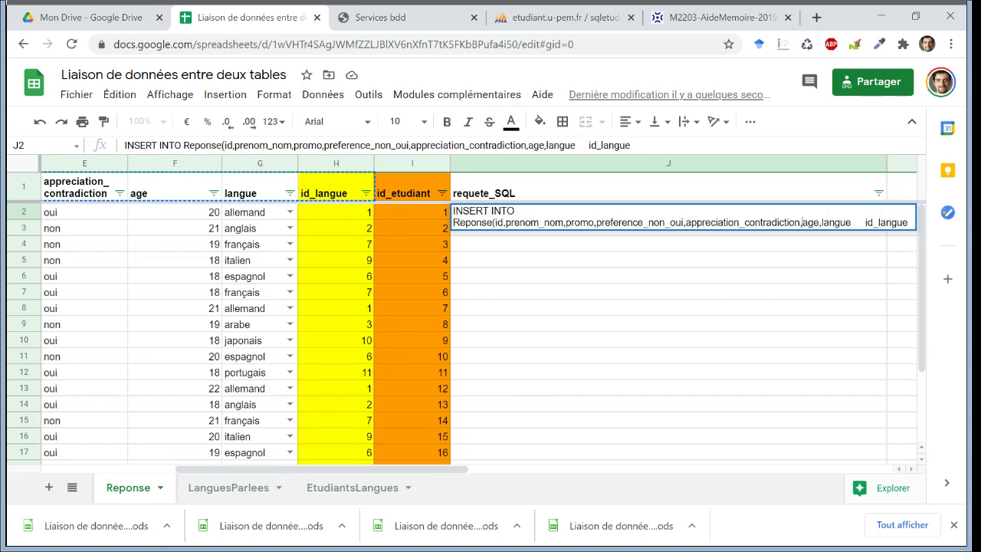
key(BackSpace)
text(,)
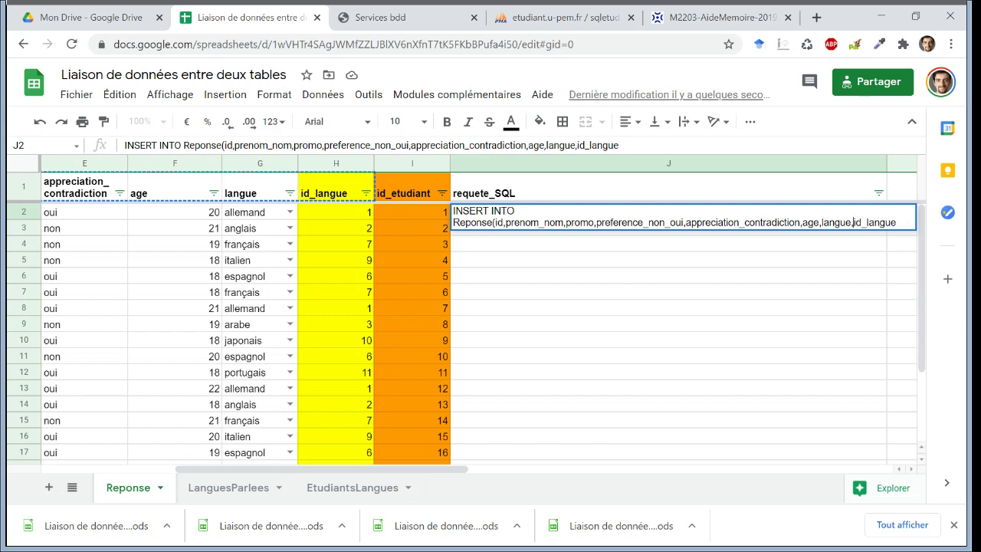
text())
key(Return)
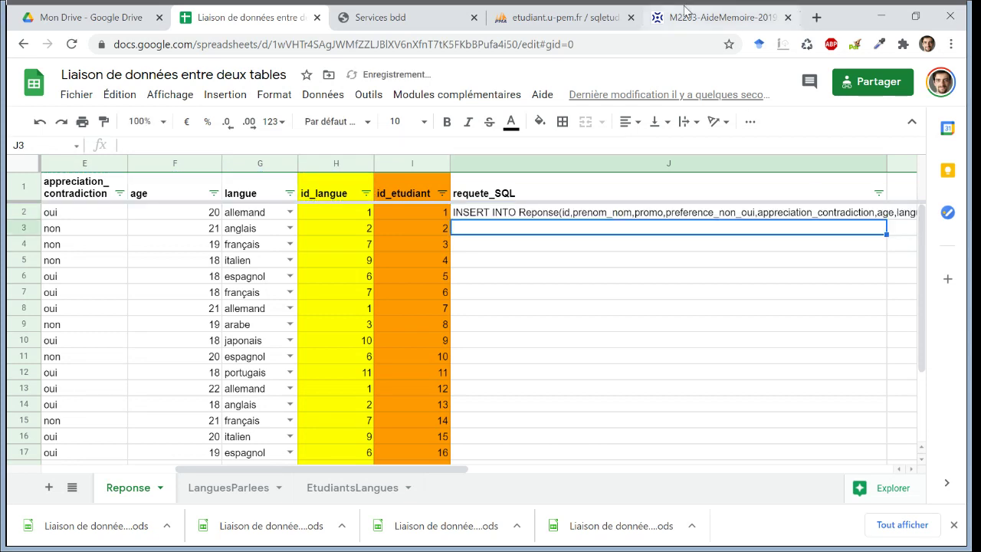
Check the VALUES syntax in the SQL cheat sheet PDF, then append " VALUES (,,,,,,,);" to the query in J2 of the Google Sheets workbook.
click(659, 10)
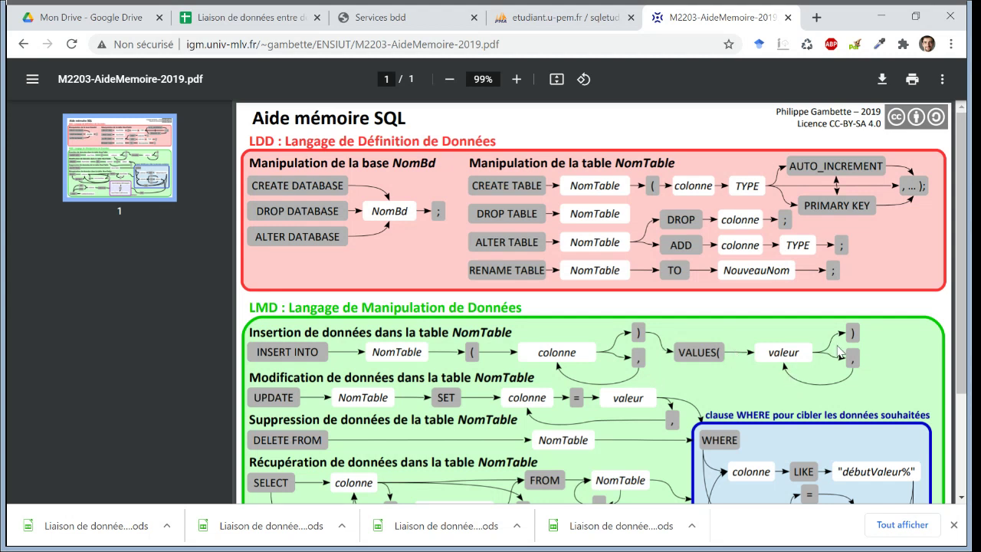
click(528, 11)
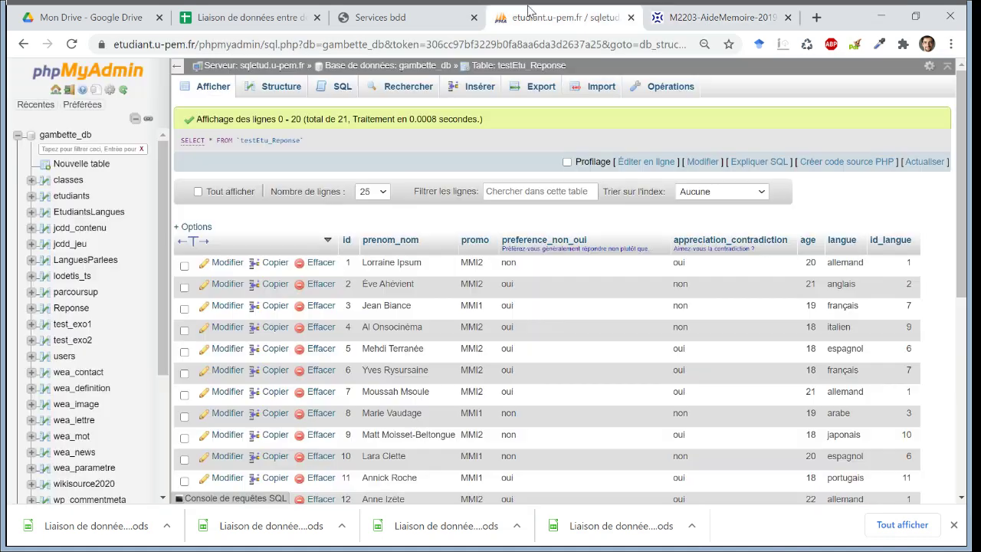
click(315, 13)
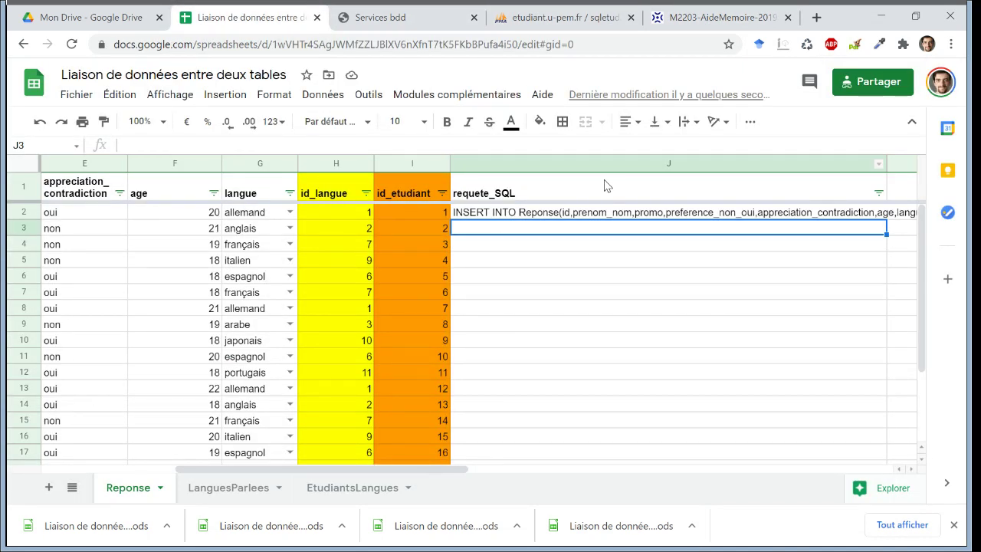
key(Up)
key(Right)
key(Left)
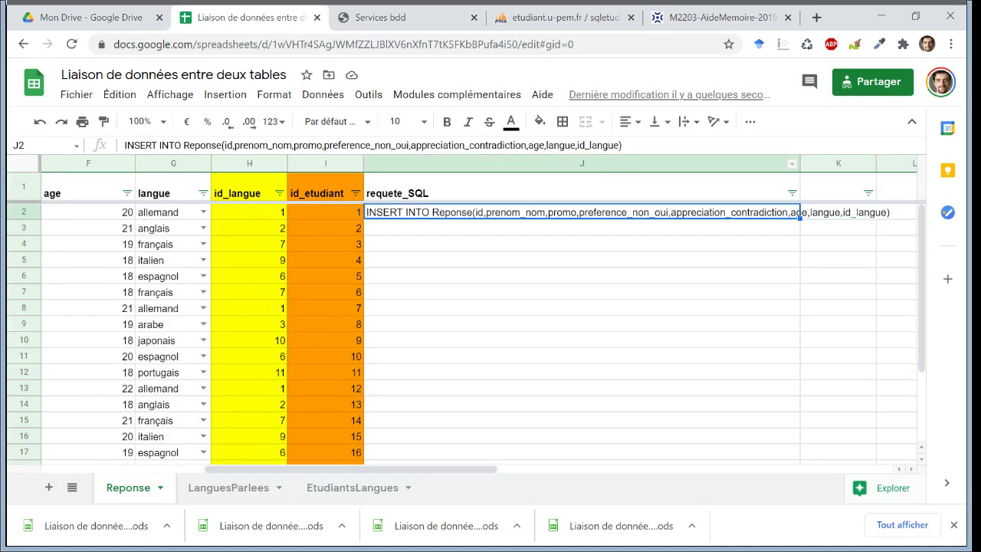
key(Return)
text(VALUES)
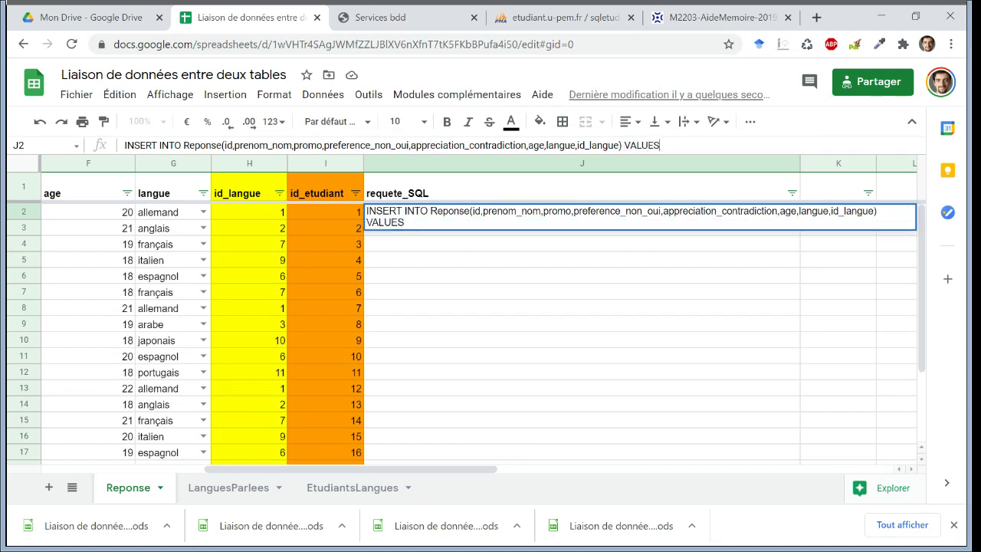
text( ().....)
key(Return)
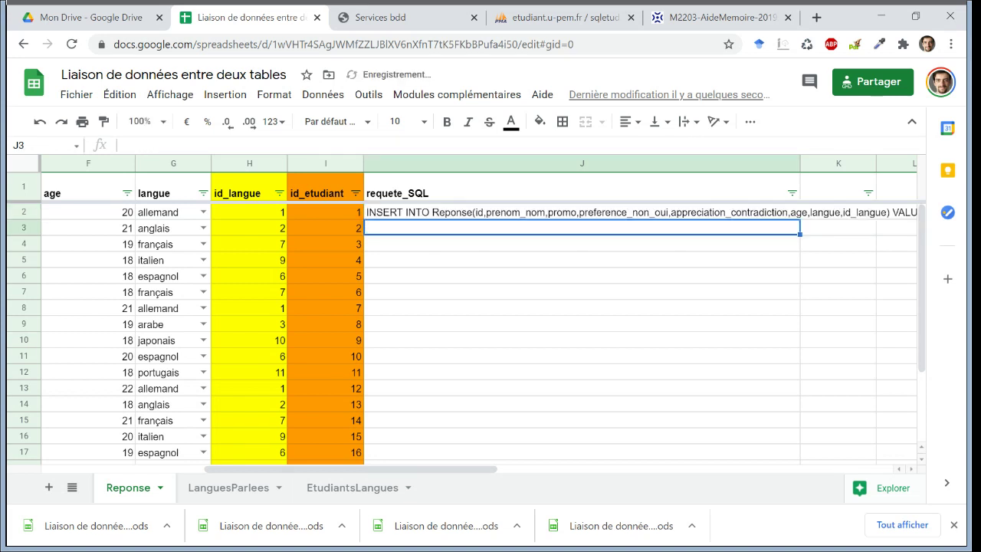
Widen the requete_SQL column further so that more of the J2 query fits.
click(582, 213)
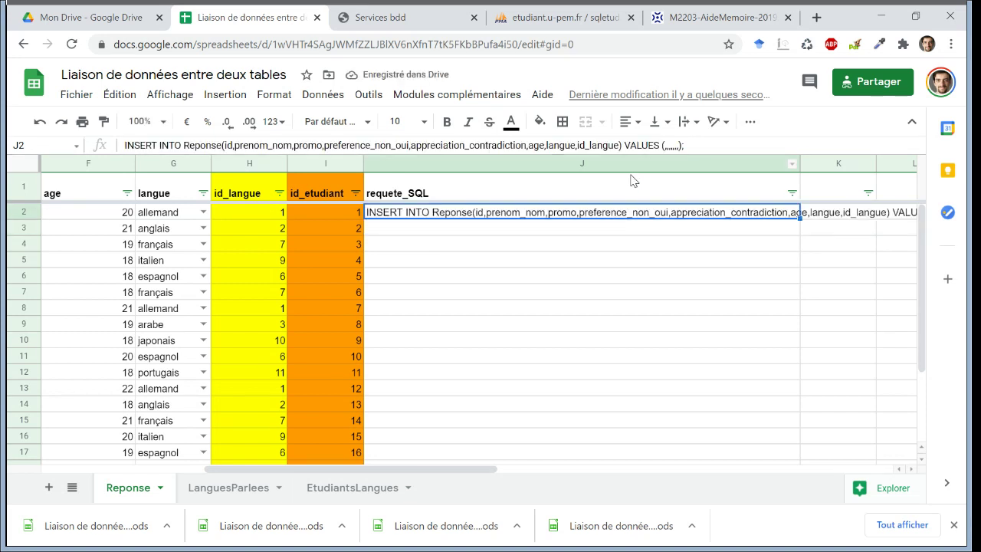
drag(797, 164, 878, 163)
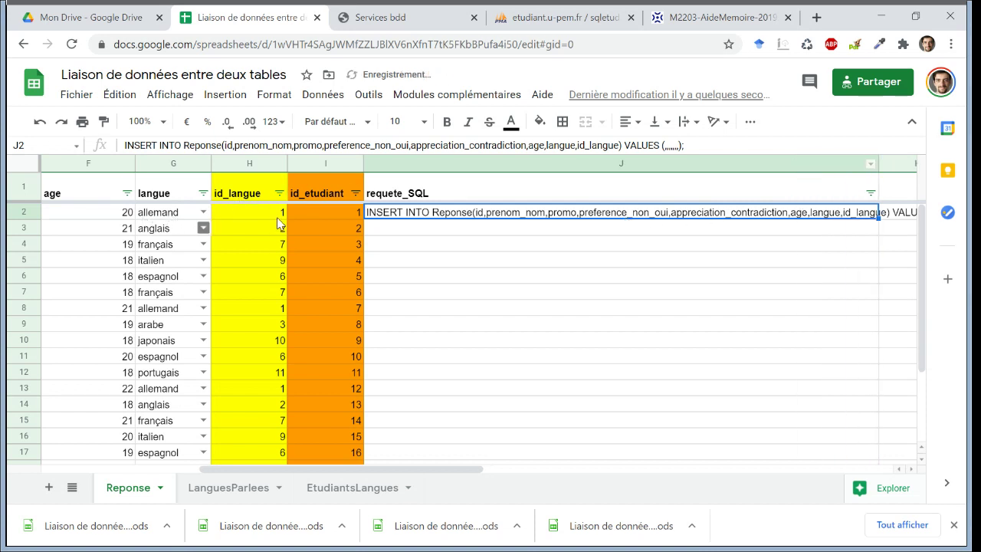
key(Left)
key(Left)
key(Left)
key(Left)
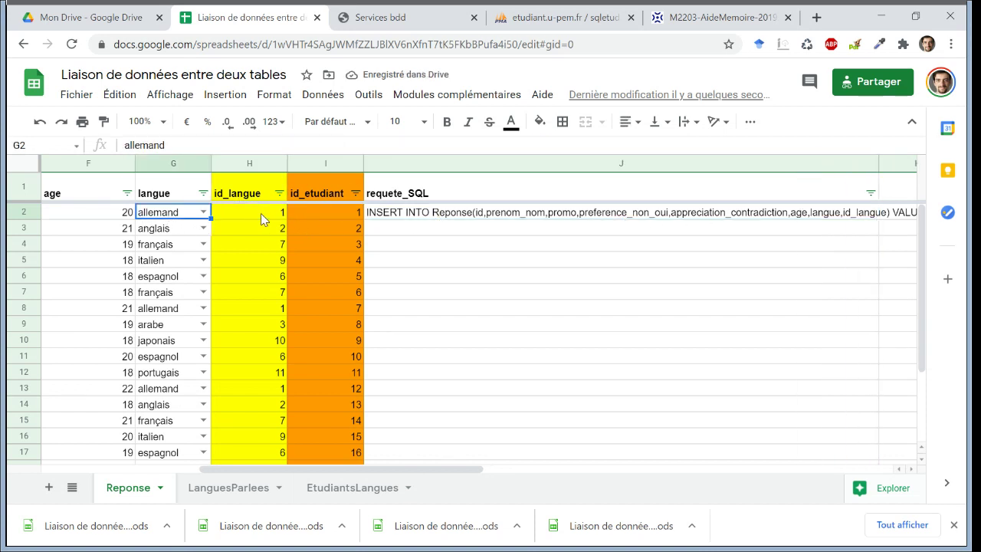
key(Right)
key(Right)
key(Right)
key(Right)
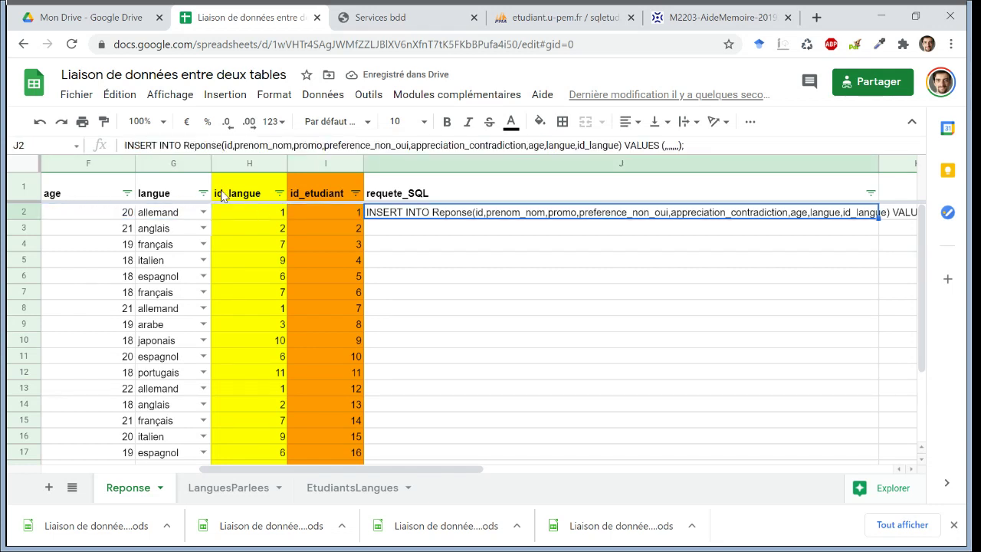
Turn the J2 query into a formula by wrapping the whole text in quotation marks inside =CONCATENER().
click(145, 145)
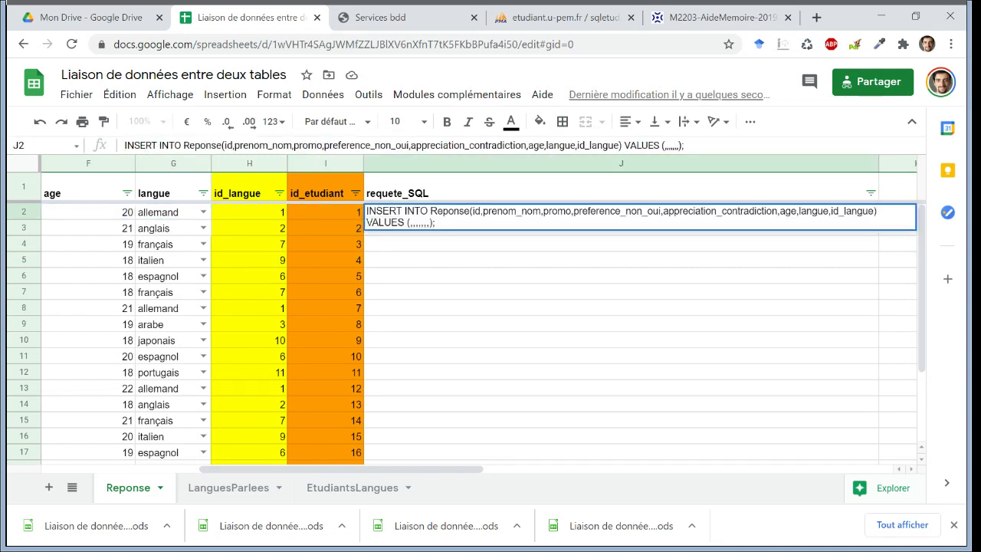
text(=)
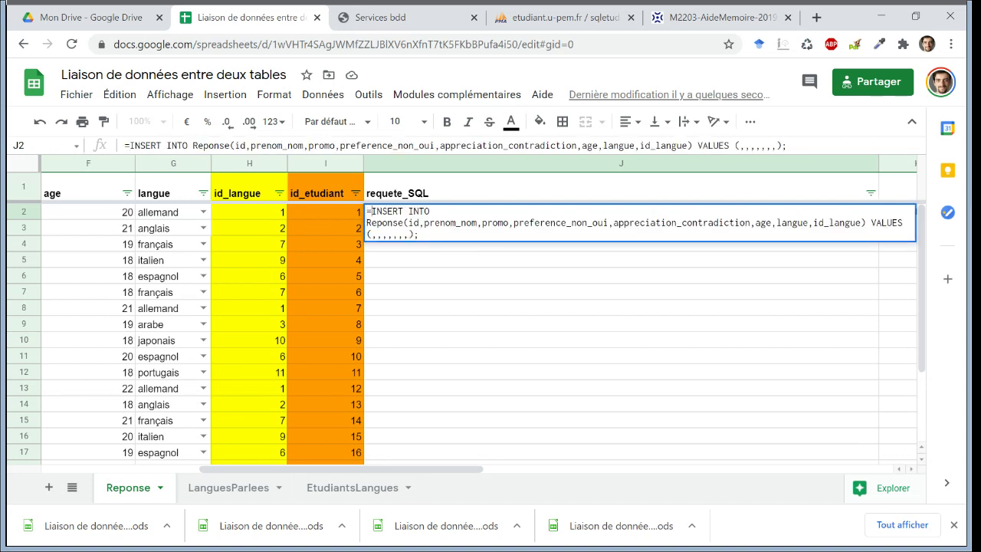
key(shift+End)
key(ctrl+shift+End)
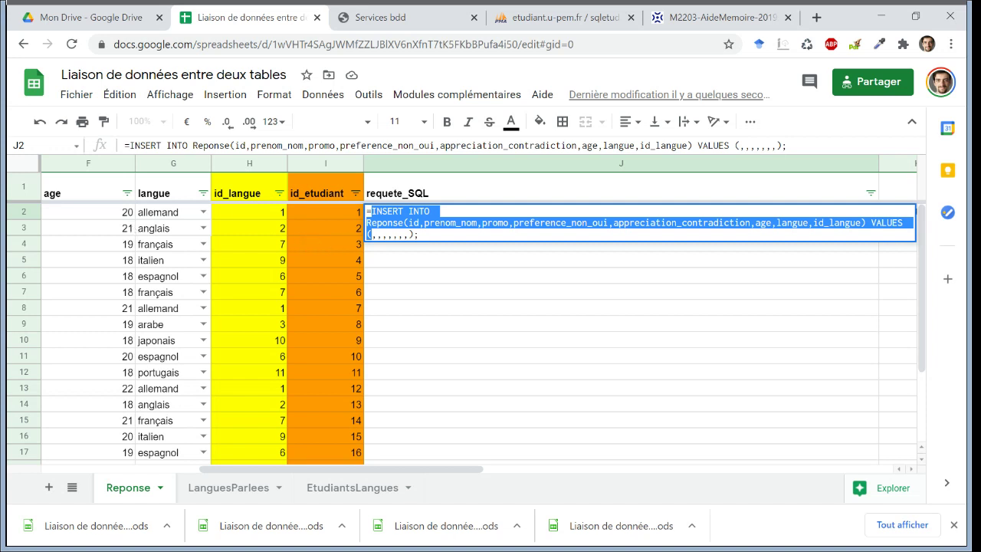
key(Left)
text(CONCATENER)
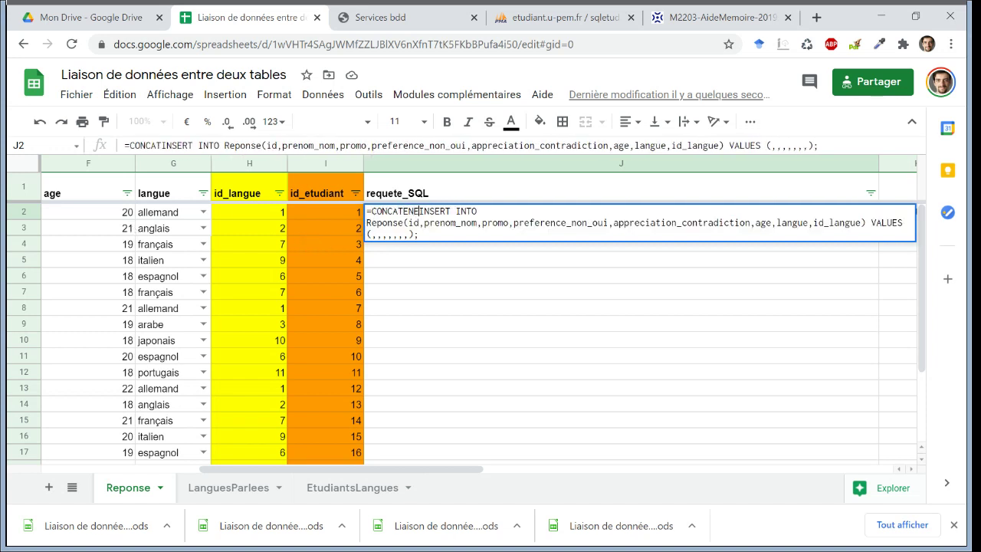
text((")
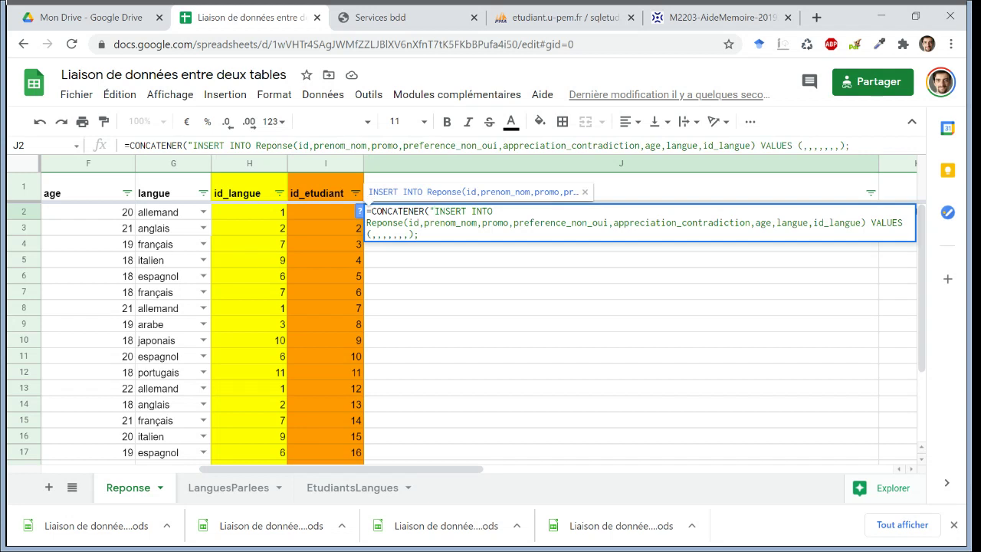
key(ctrl+End)
text(")
key(Return)
key(Up)
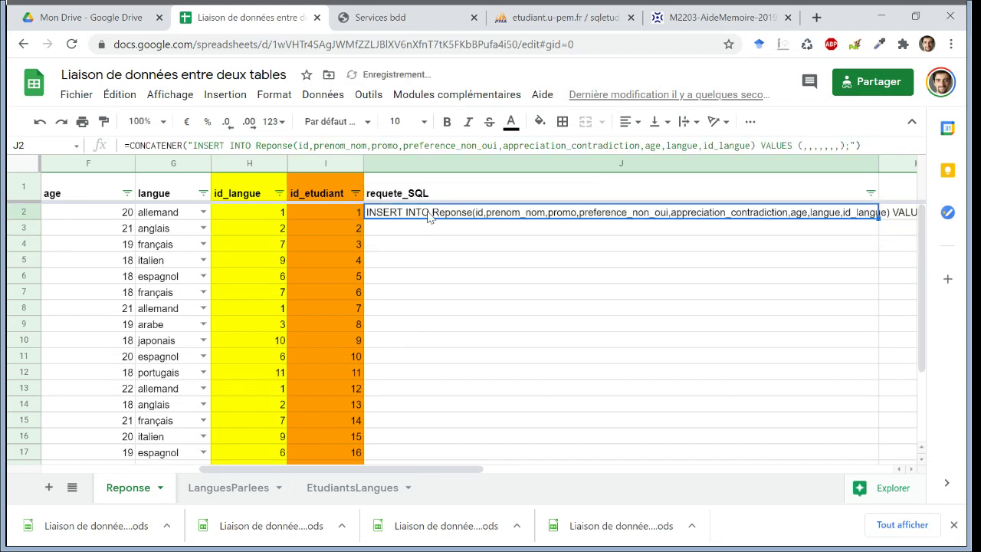
In the J2 formula, end the text string after "VALUES (" and add cell A2 as the following argument.
key(Return)
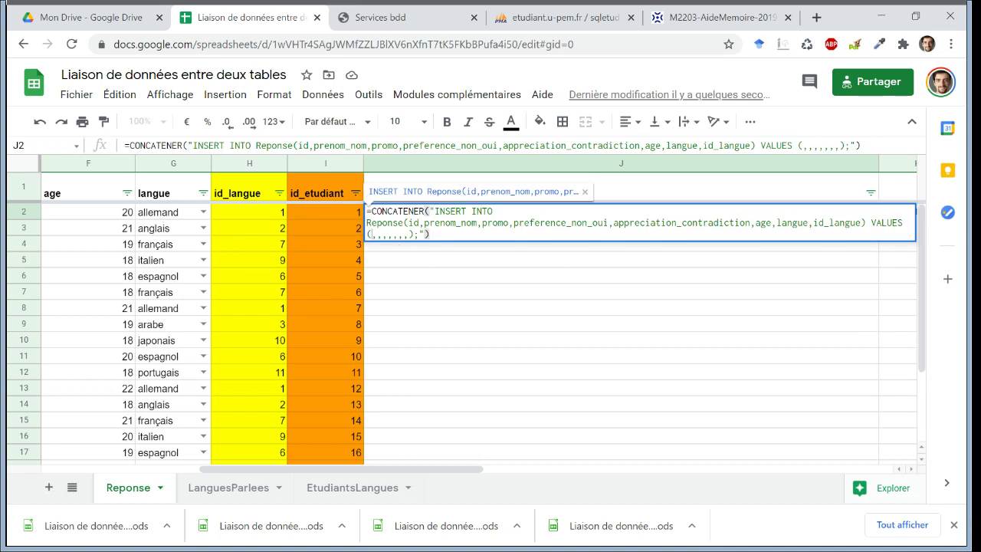
text(";)
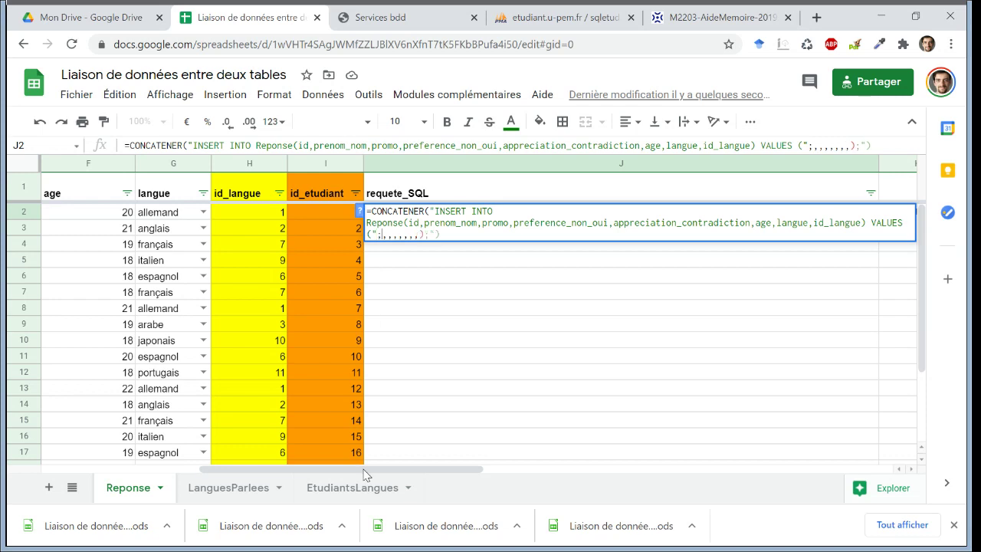
drag(364, 470, 193, 473)
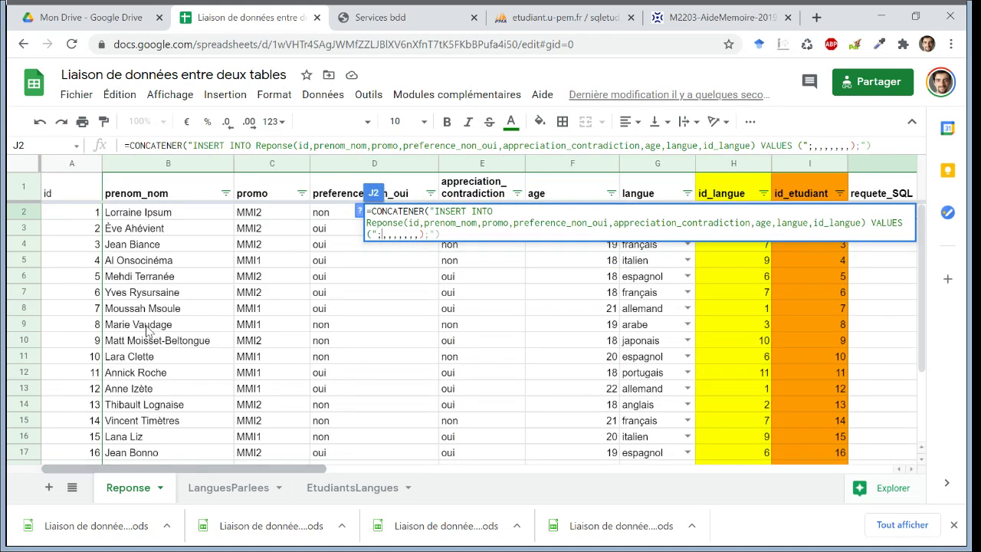
click(85, 216)
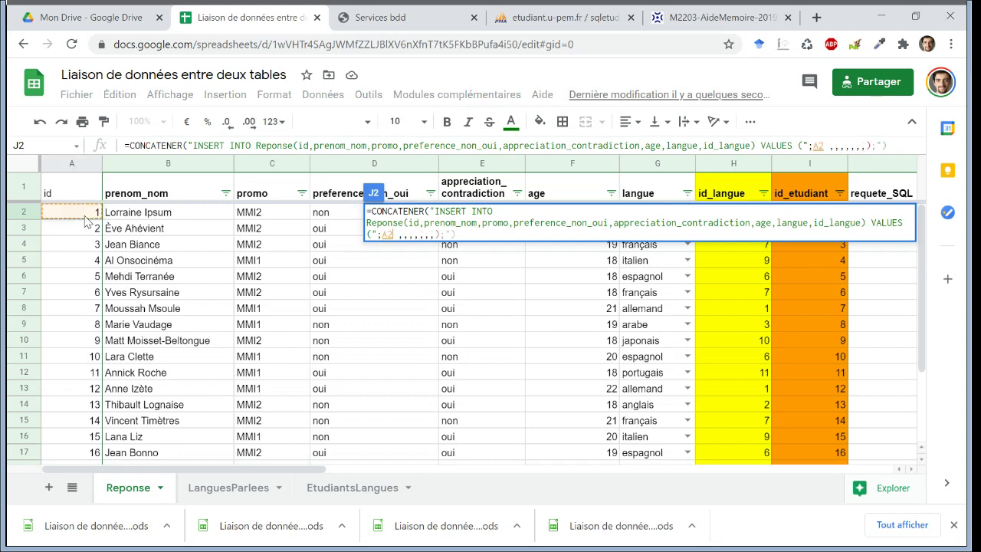
text(;)
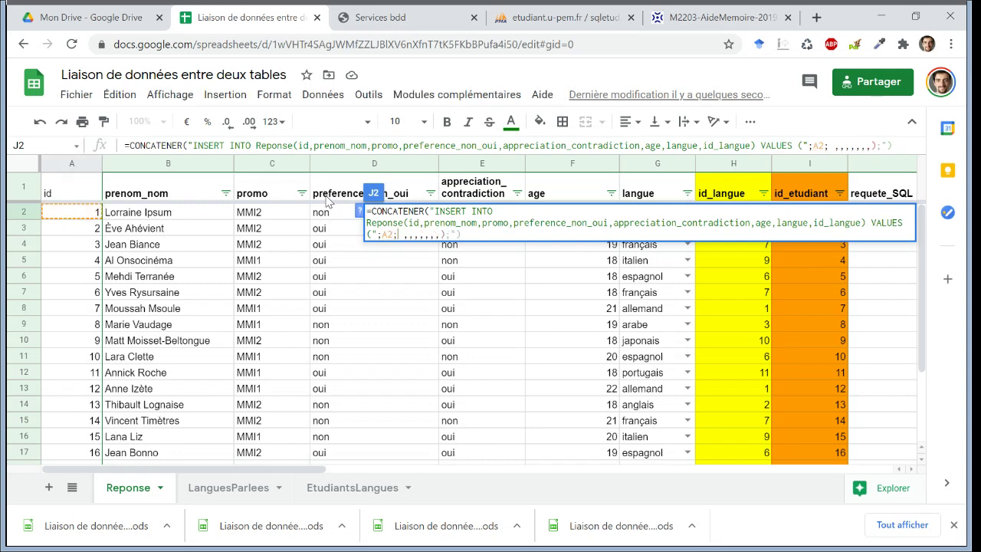
Follow A2 with a quoted comma separator and a reference to B2, replacing the run of placeholder commas.
key(Right)
text(")
click(227, 218)
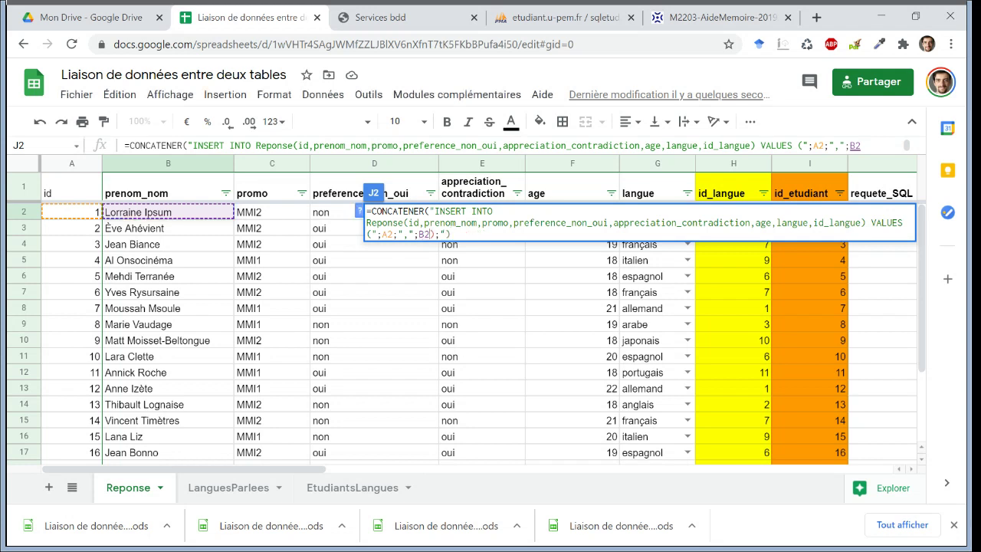
Copy the ;","; separator from the J2 formula and reuse it after B2 to add the promo cell C2.
key(shift+Left)
key(shift+Left)
key(shift+Left)
key(shift+Left)
key(shift+Left)
key(ctrl+c)
key(Right)
key(Right)
key(Right)
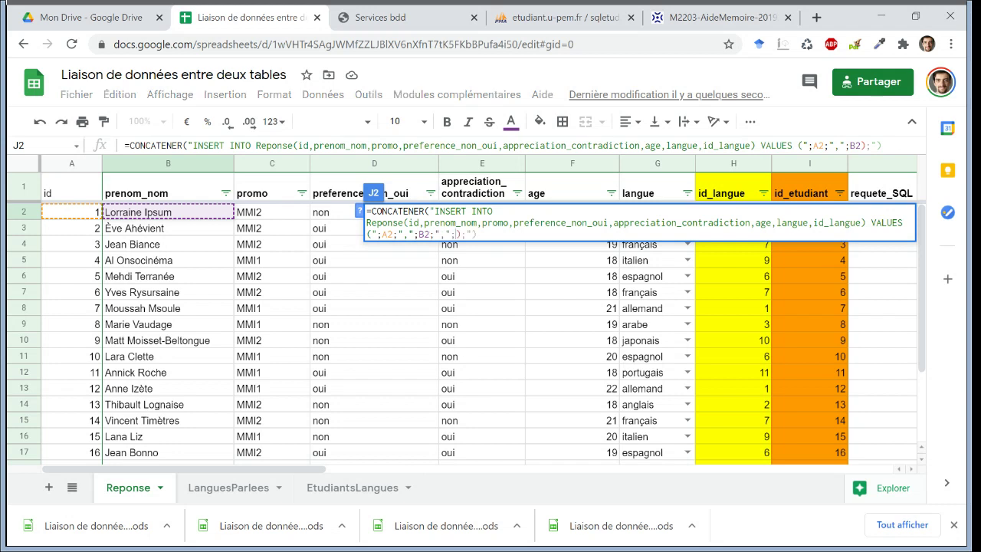
key(ctrl+v)
click(291, 217)
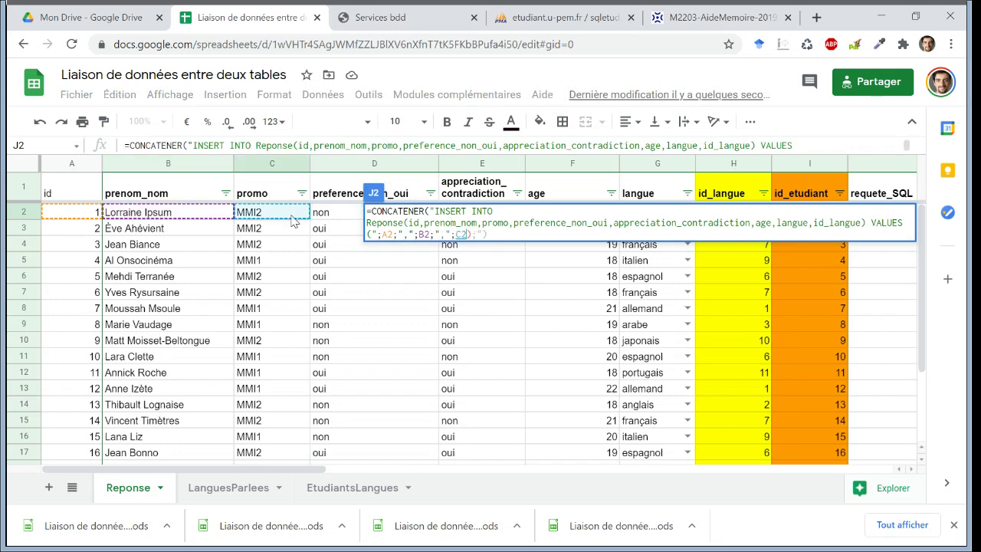
Append references to D2, E2, F2, G2 and H2 to the formula, each preceded by the ;","; separator.
key(ctrl+v)
click(329, 217)
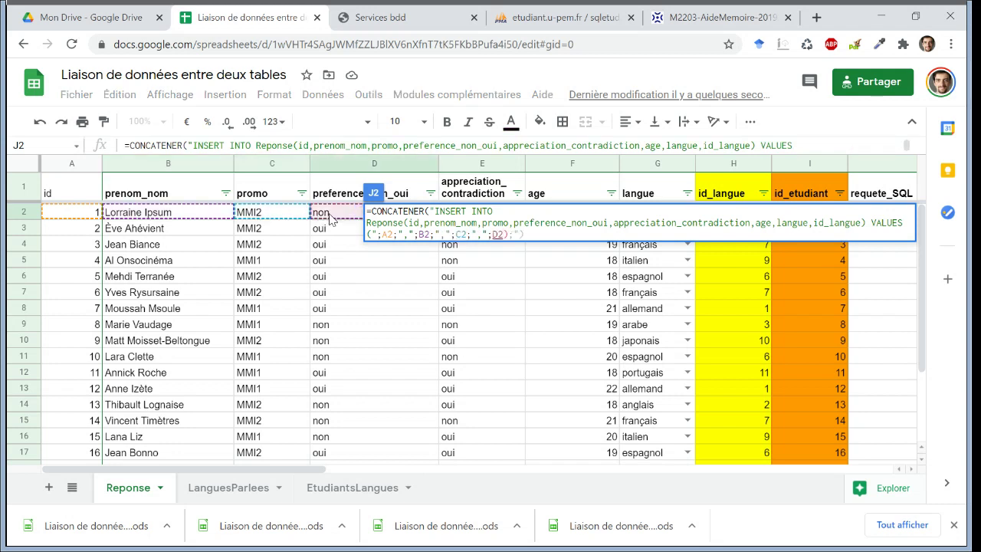
key(ctrl+v)
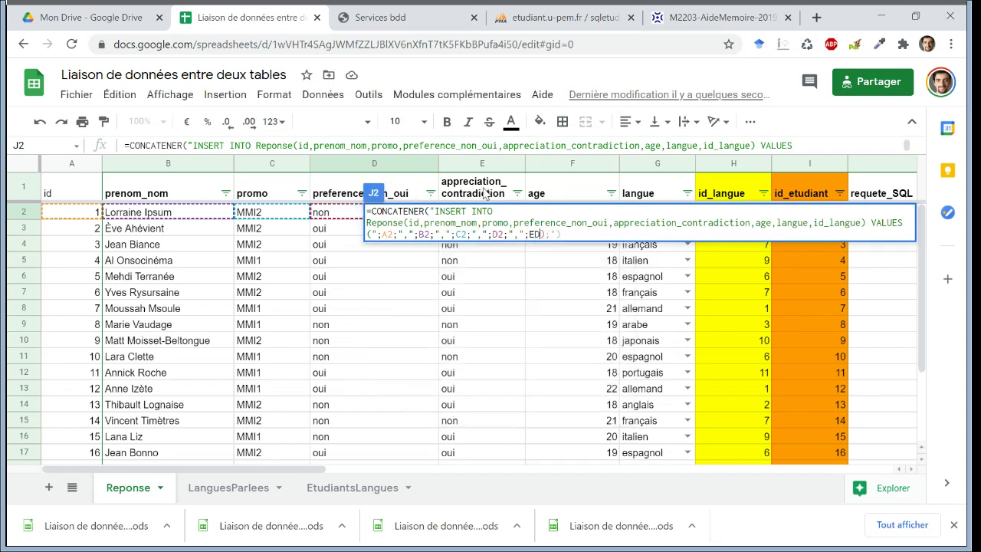
text(E2;",";)
key(ctrl+v)
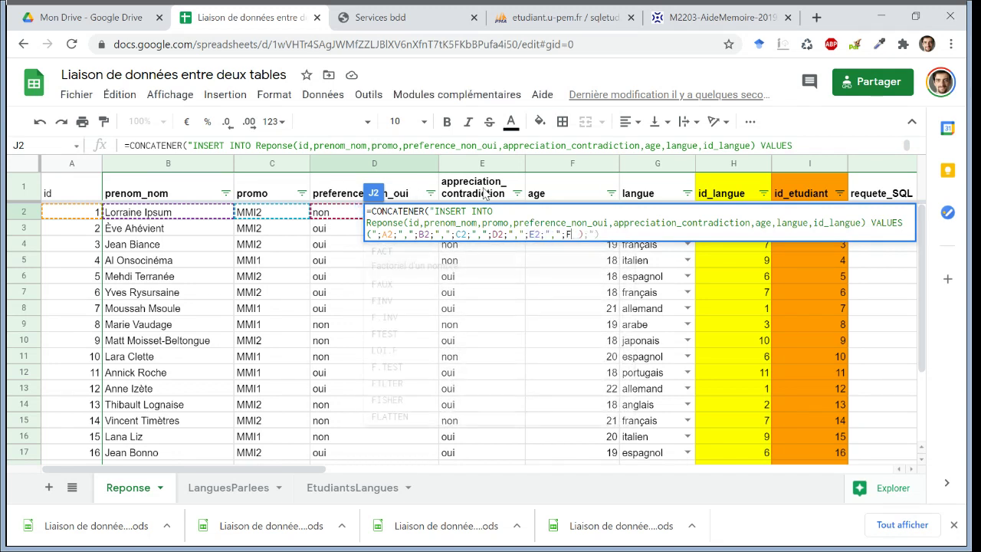
text(F2)
key(ctrl+v)
text(G2)
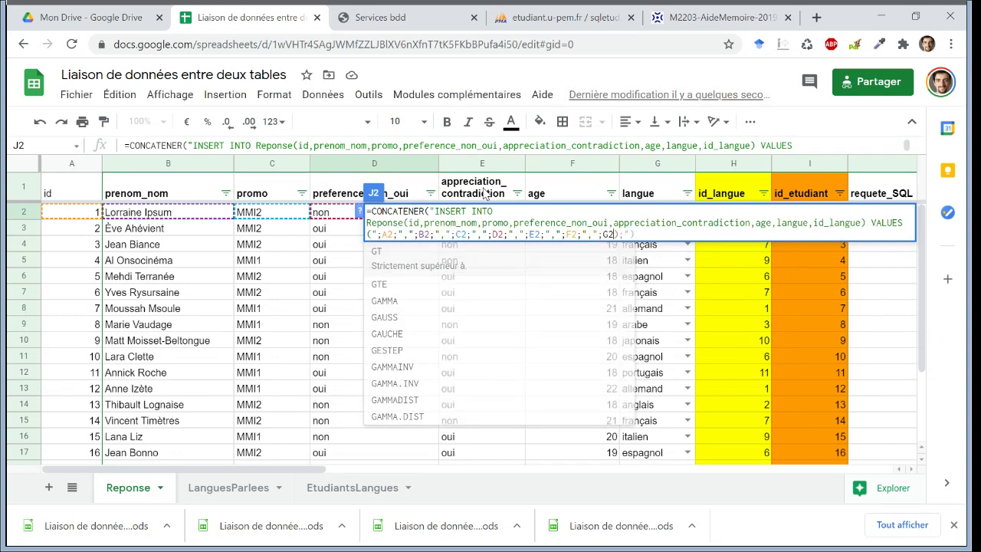
key(ctrl+v)
text(H2)
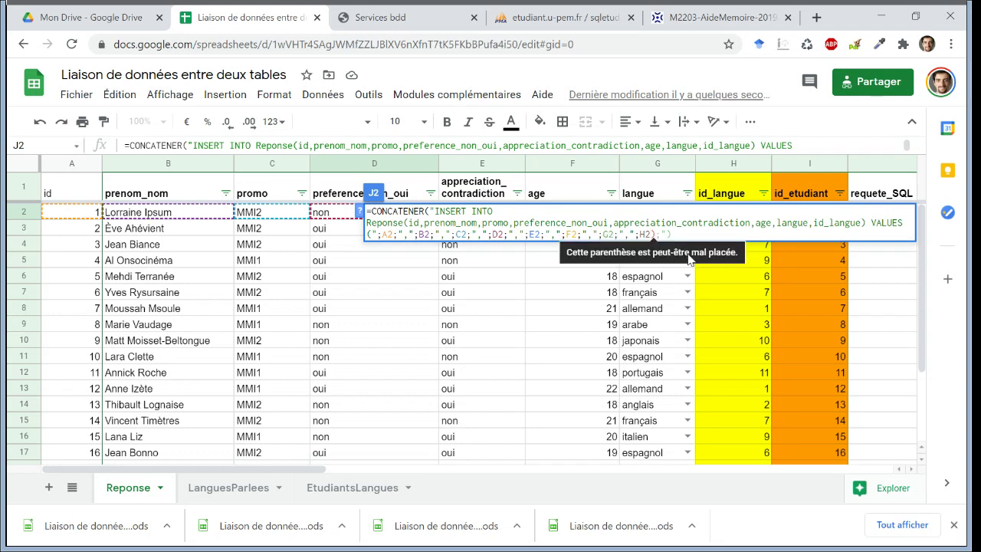
Add a semicolon and an opening quotation mark after H2 so ");" becomes the closing text, and validate the formula.
text(; )
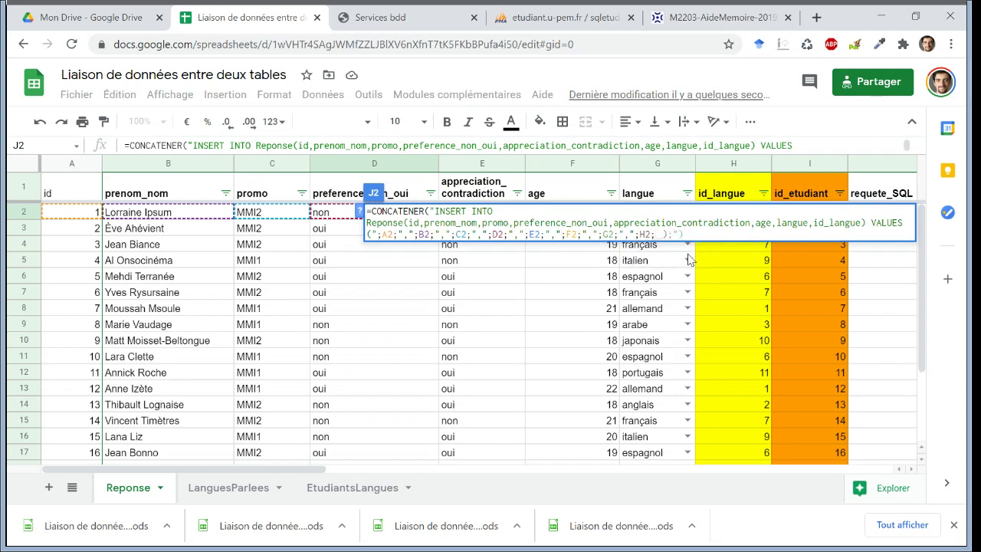
text(")
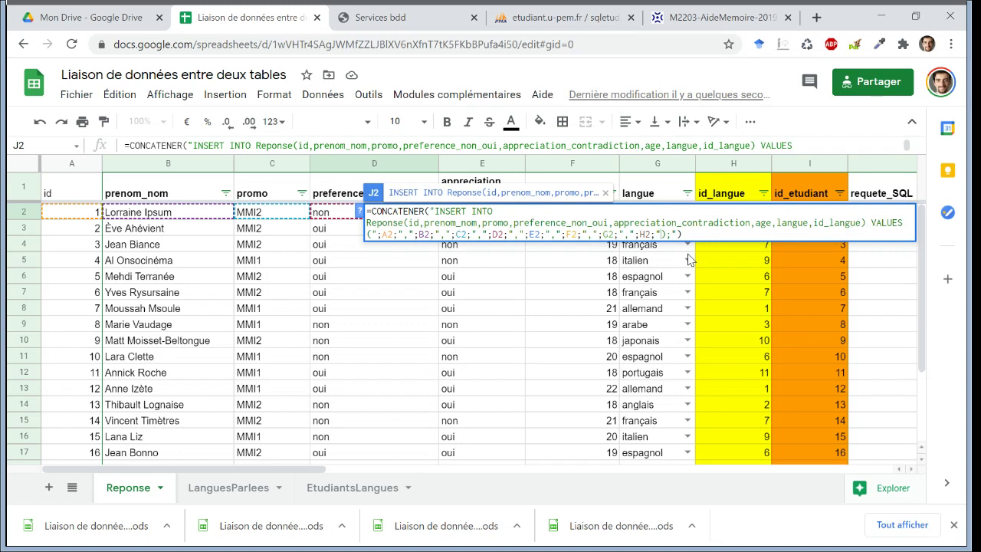
key(Return)
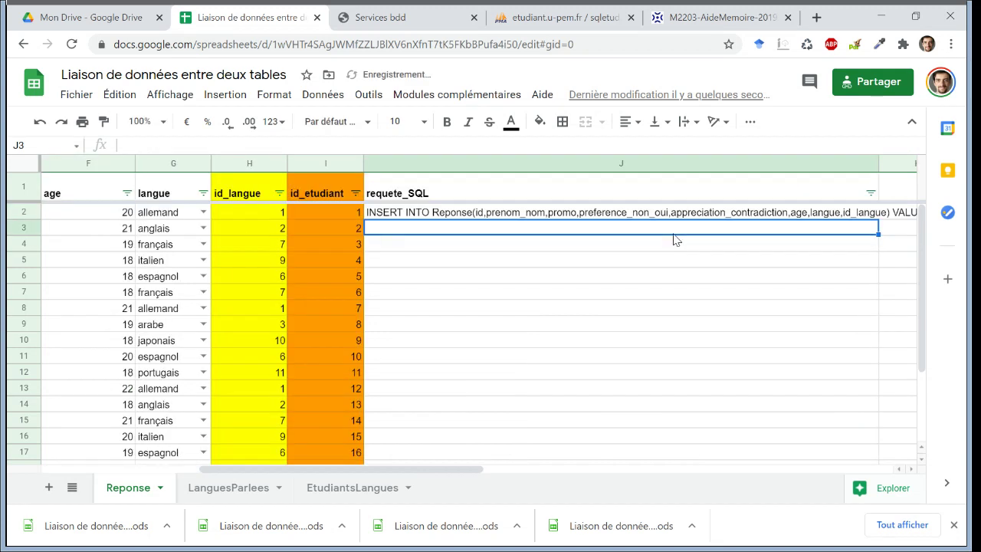
Turn on text wrapping for the SQL query in cell J2.
key(Up)
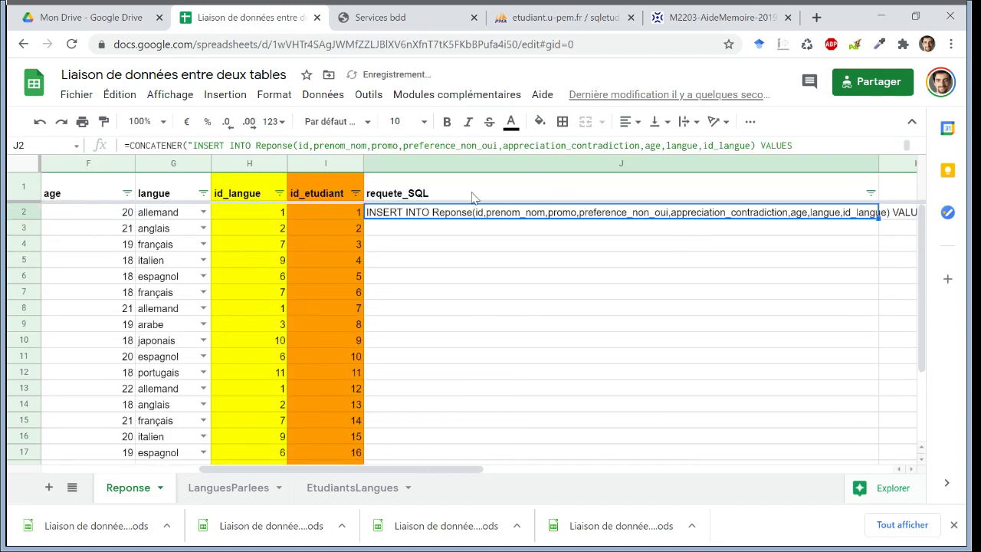
click(264, 98)
mouse_move(506, 386)
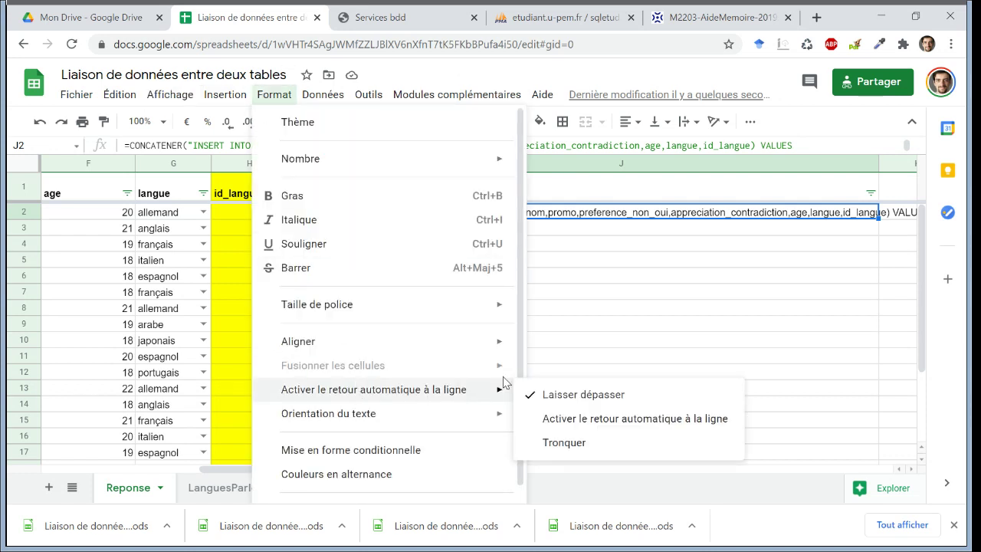
click(578, 419)
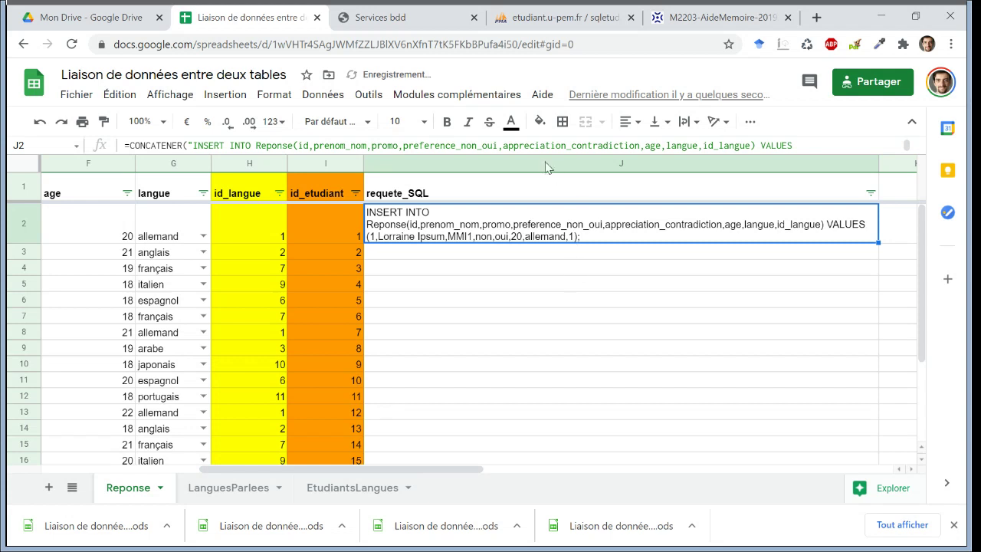
Set the font size of J2 to 9 and fill its formula down through J10.
click(394, 121)
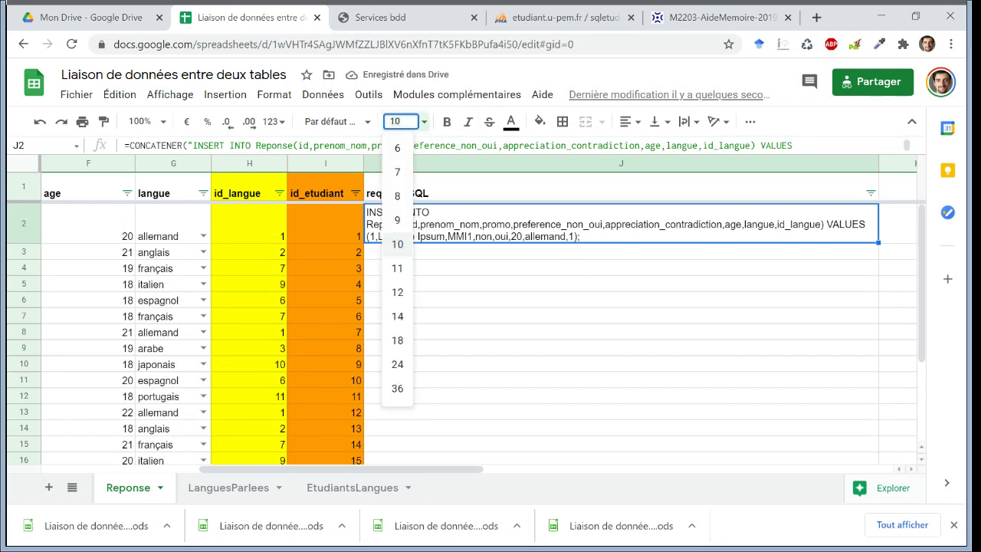
text(9)
key(Return)
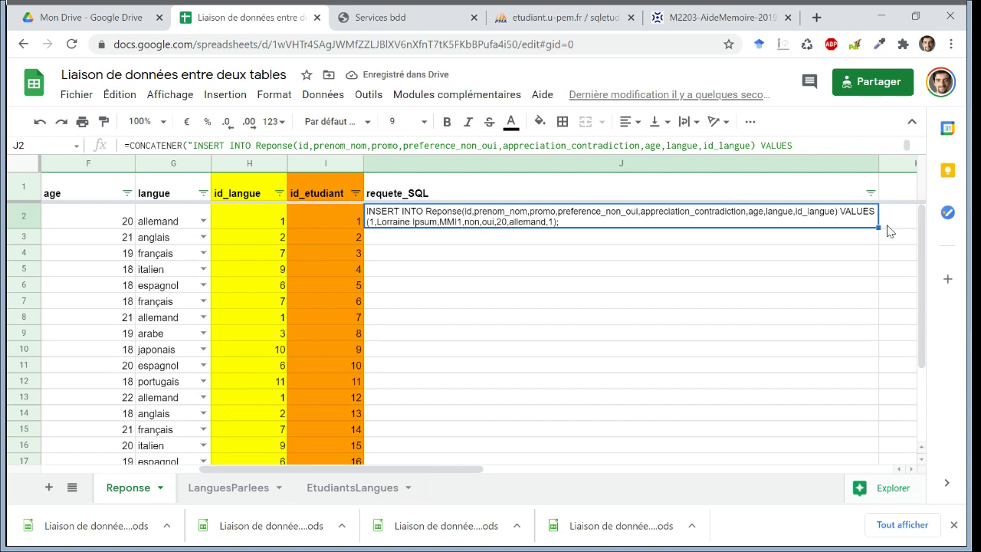
drag(878, 226, 884, 353)
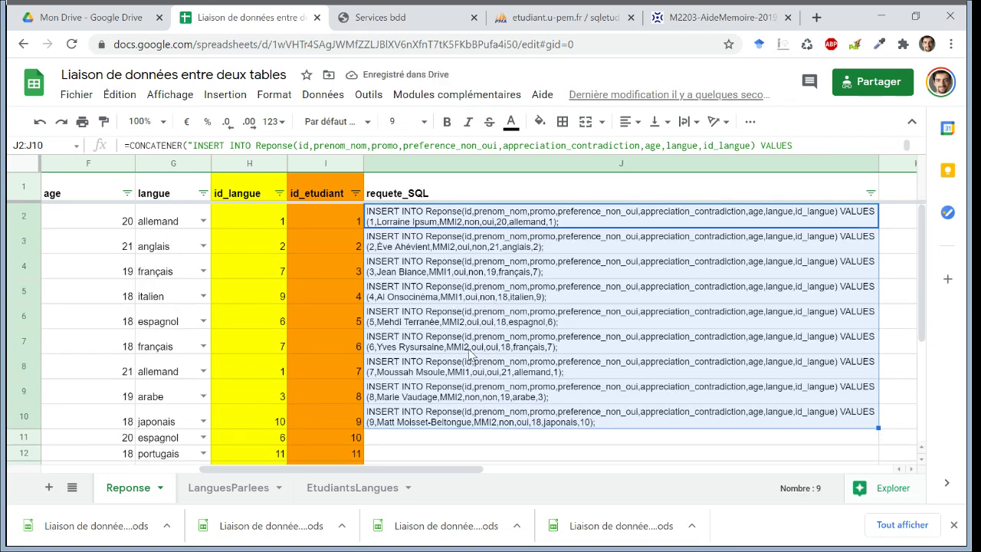
Copy the INSERT query from J2 and try to run it as SQL on the testEtu_Reponse table in phpMyAdmin.
click(483, 220)
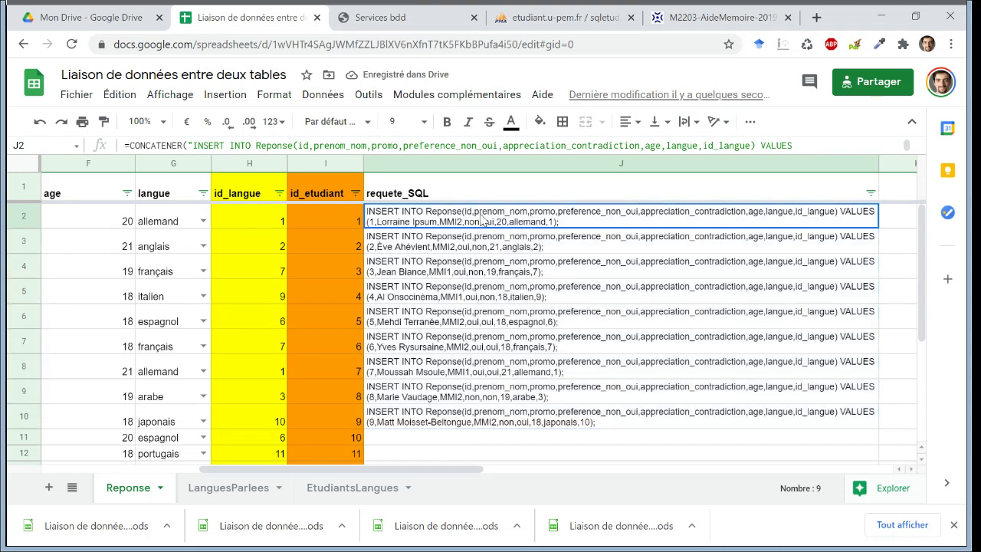
click(550, 11)
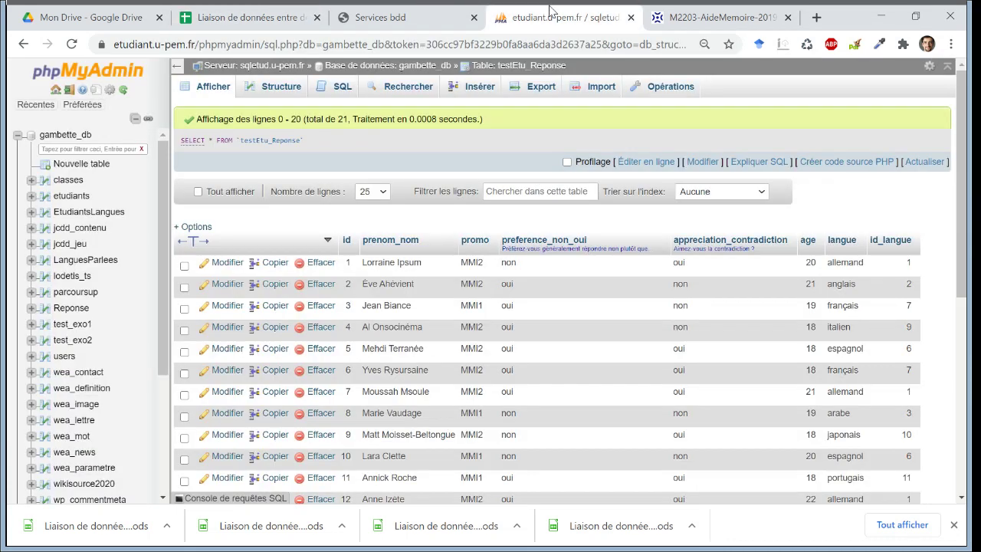
click(341, 86)
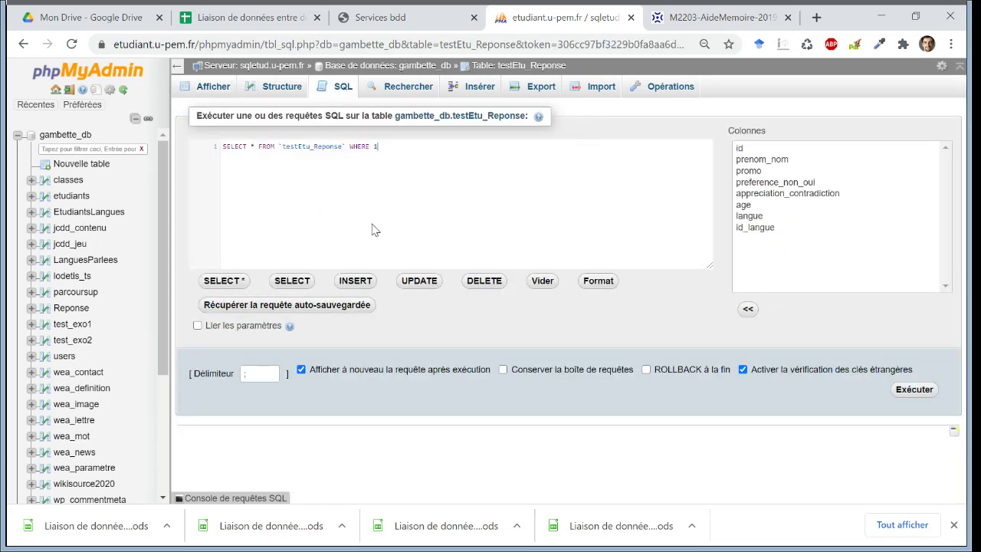
key(ctrl+a)
text(INSERT INTO Reponse(id,prenom_nom,promo,preference_non_oui,appreciation_contradiction,age,langue,id_langue) VALUES (1,Lorraine Ipsum,MMI2,non,oui,20,allemand,1);)
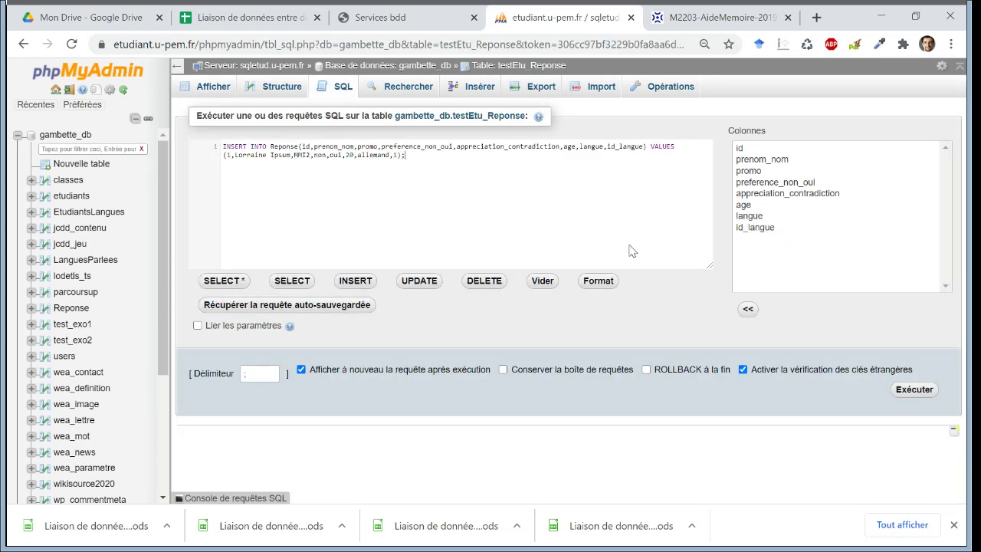
click(909, 390)
scroll(966, 431, down, 3)
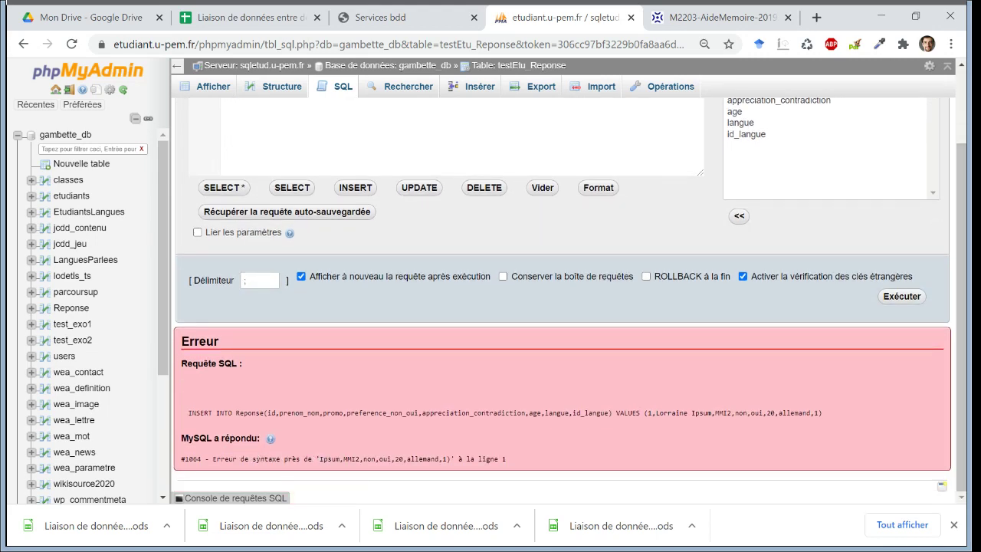
Back in Google Sheets, edit the J2 formula to put single quotes around the B2, C2 and D2 values and an opening quote before E2.
click(291, 12)
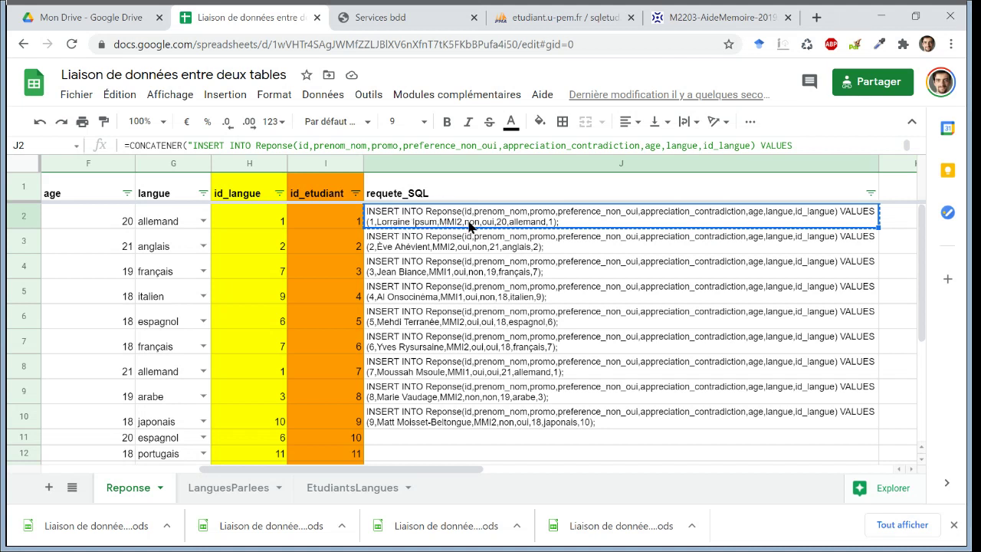
key(Return)
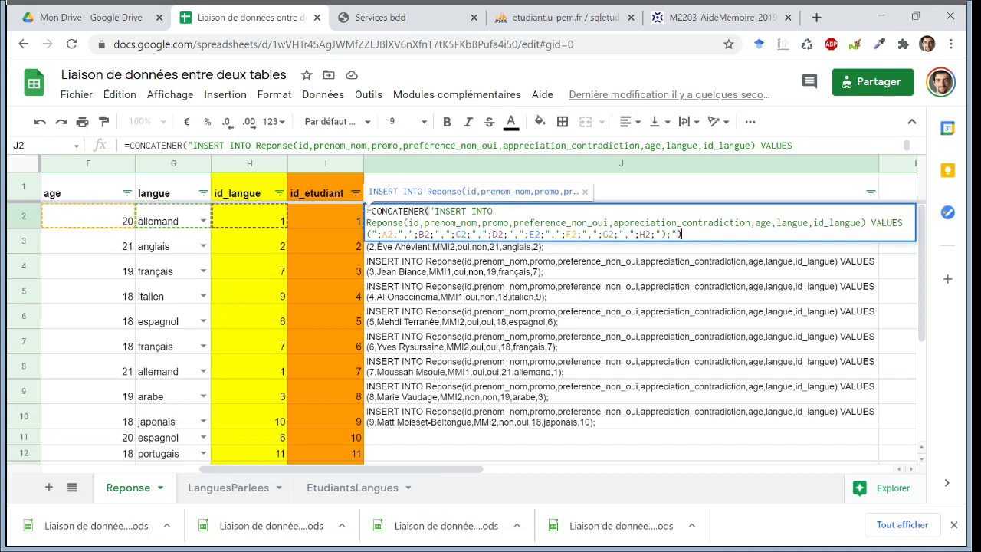
click(403, 234)
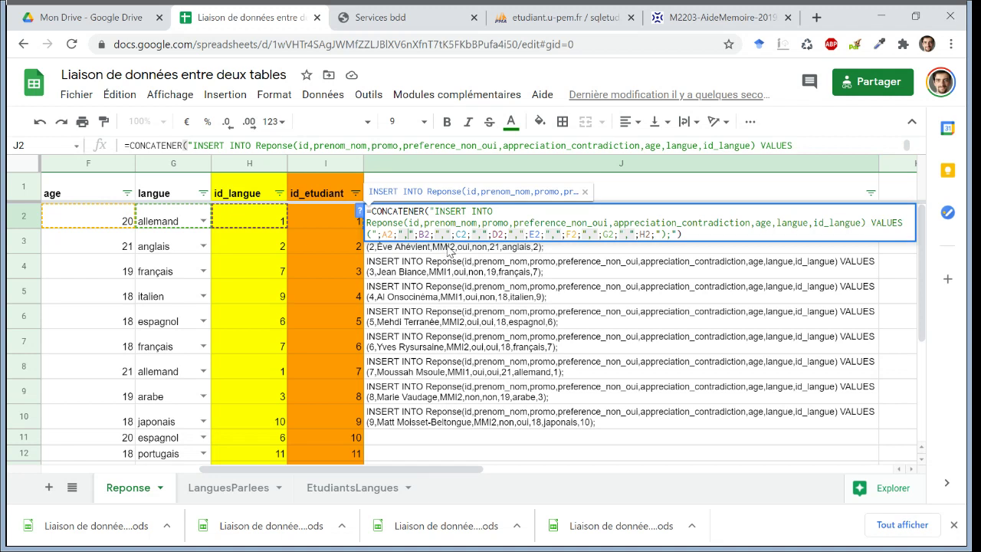
text(')
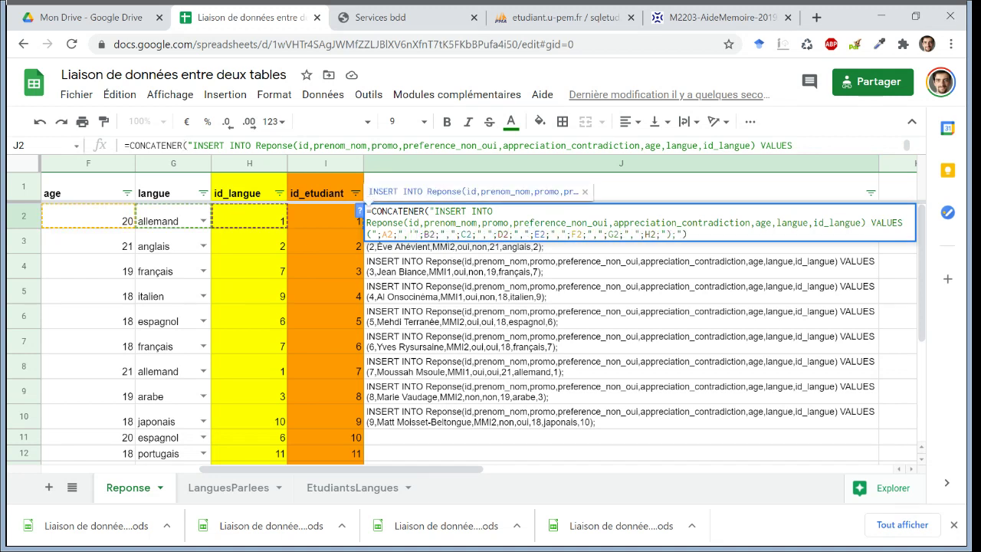
click(450, 233)
text(')
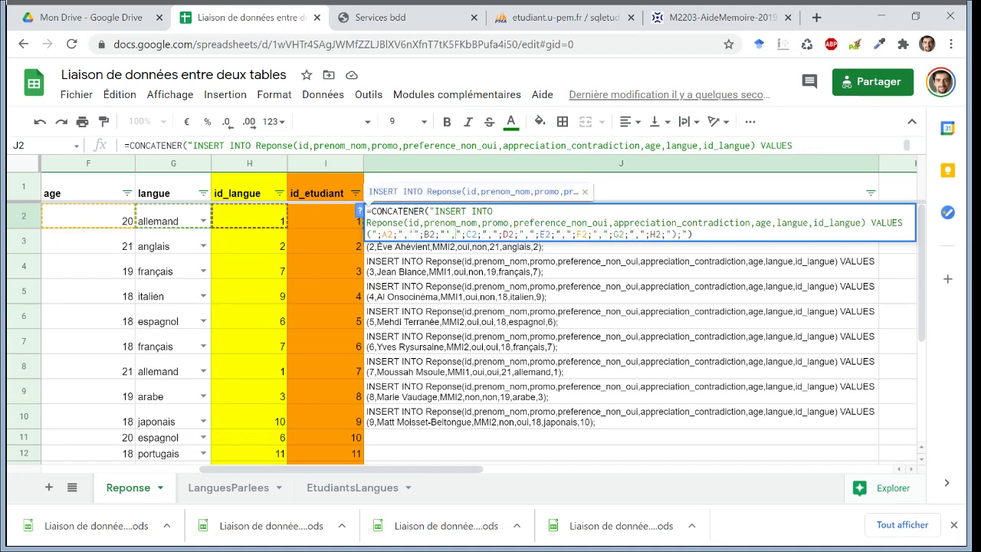
text(')
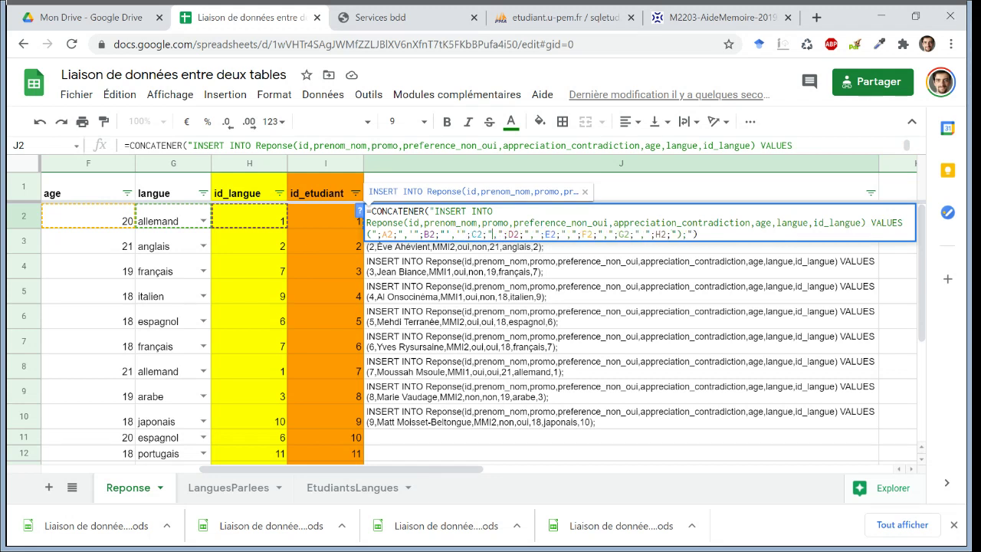
text(')
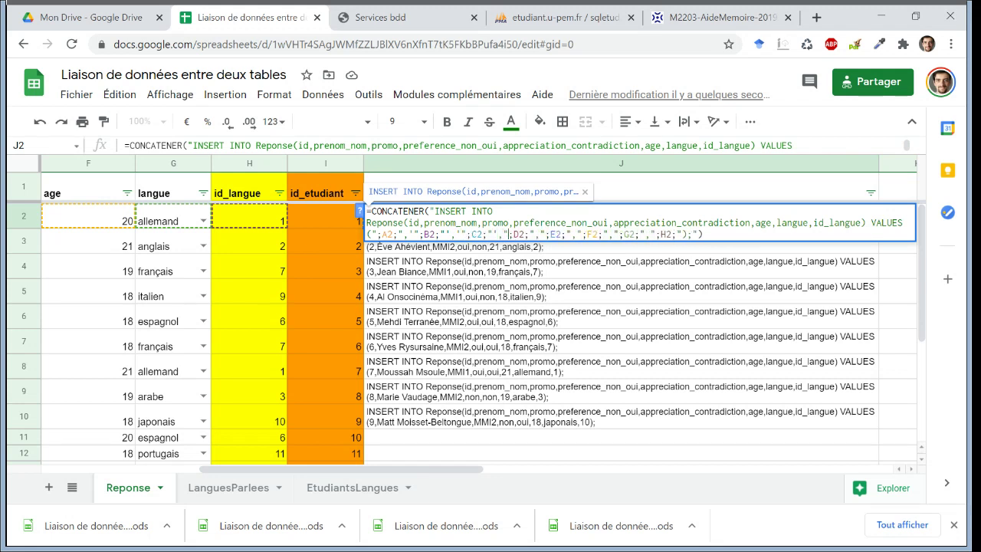
text(')
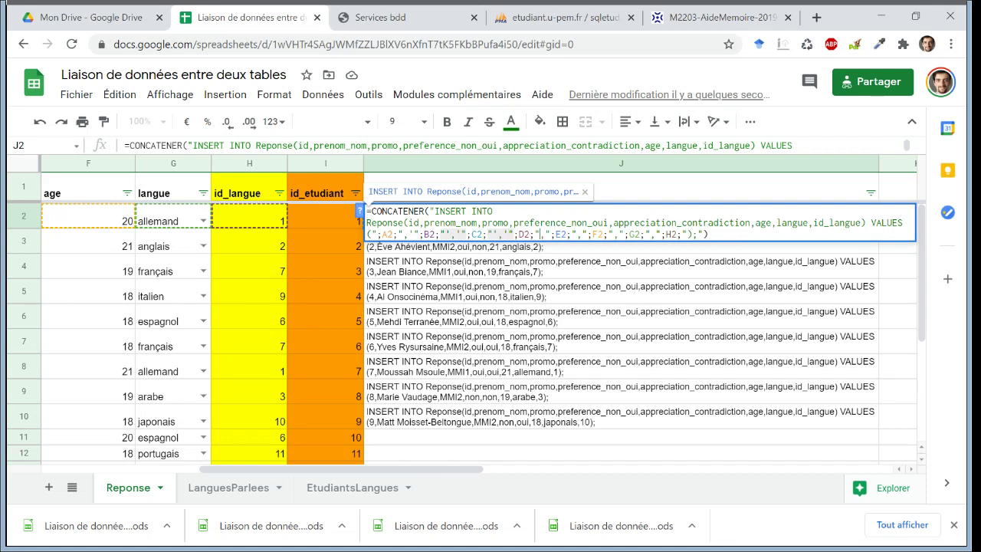
text(')
key(Right)
text(')
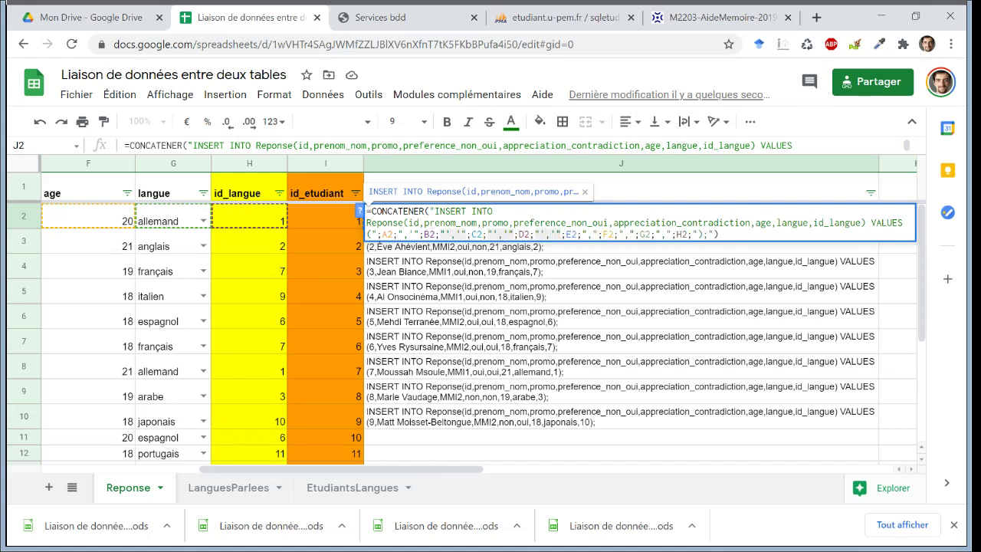
Add a closing single quote after E2 and an opening single quote before G2 in the J2 formula.
key(Right)
key(Right)
key(Right)
key(Right)
key(Right)
text(')
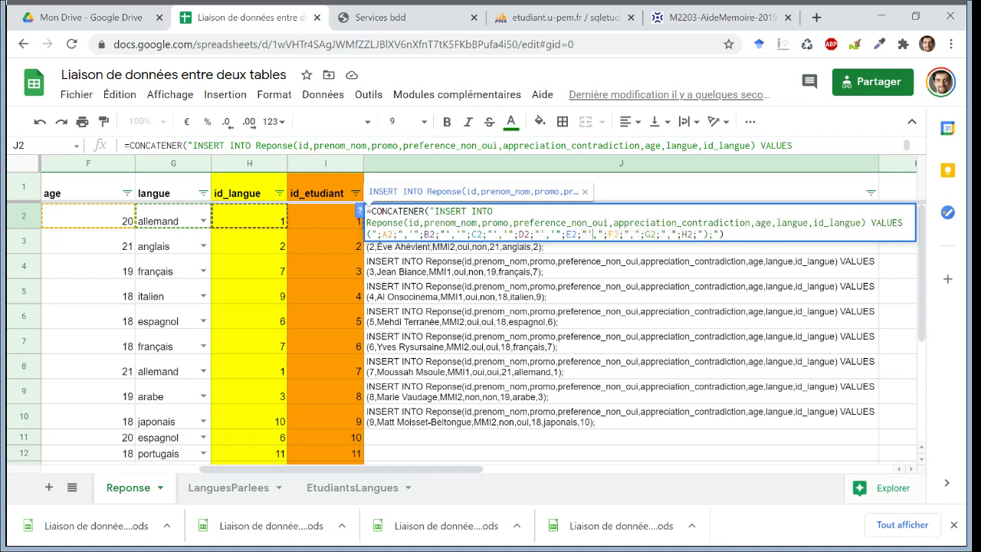
key(Left)
key(Left)
text(')
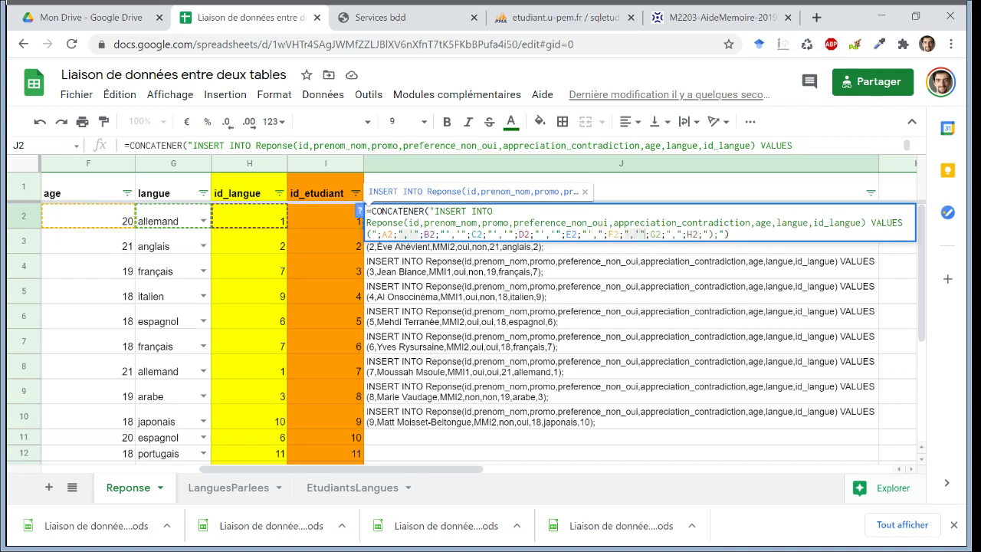
Add the closing single quote after G2 and fill the J2 formula down through J10.
key(Right)
key(Right)
key(Right)
key(Right)
key(Right)
key(Right)
text(')
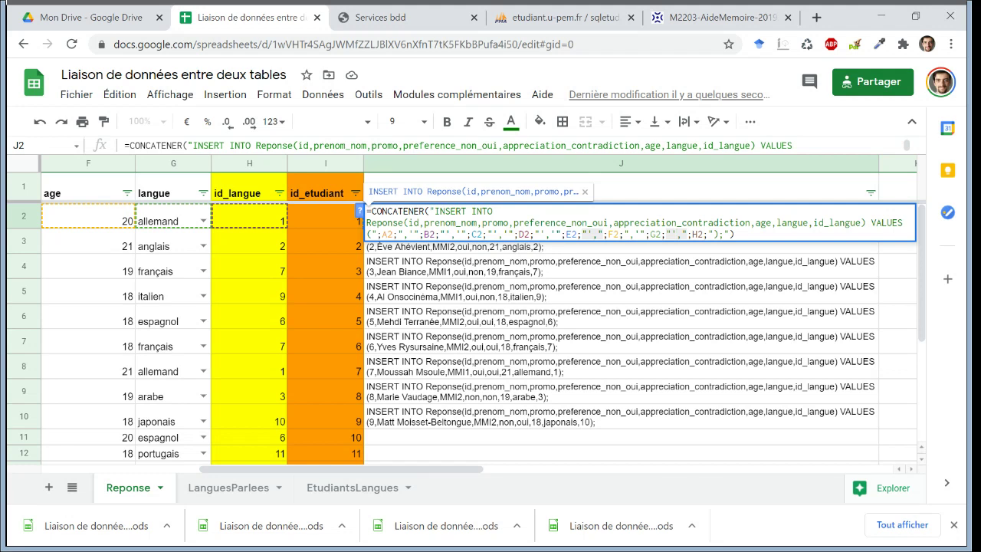
key(Return)
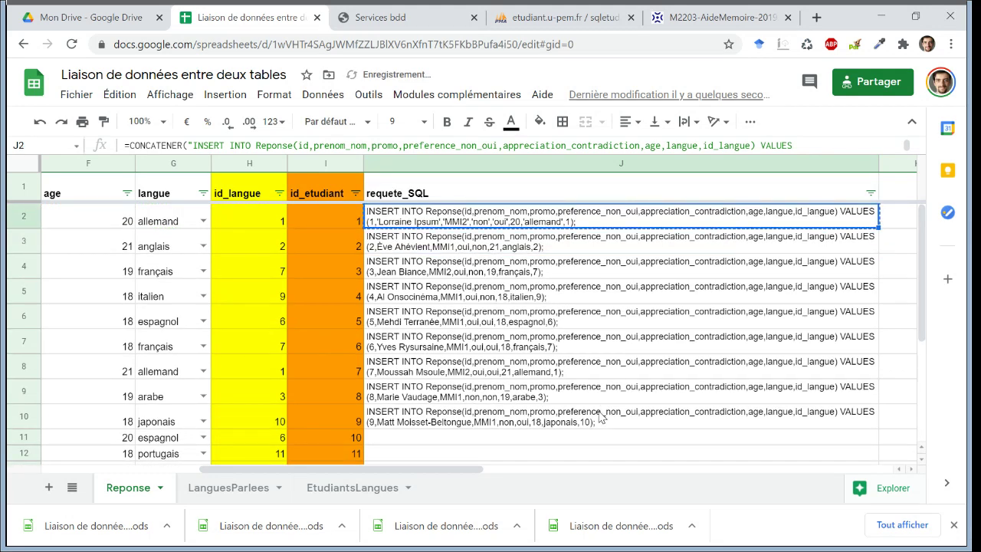
shift+click(600, 418)
key(ctrl+d)
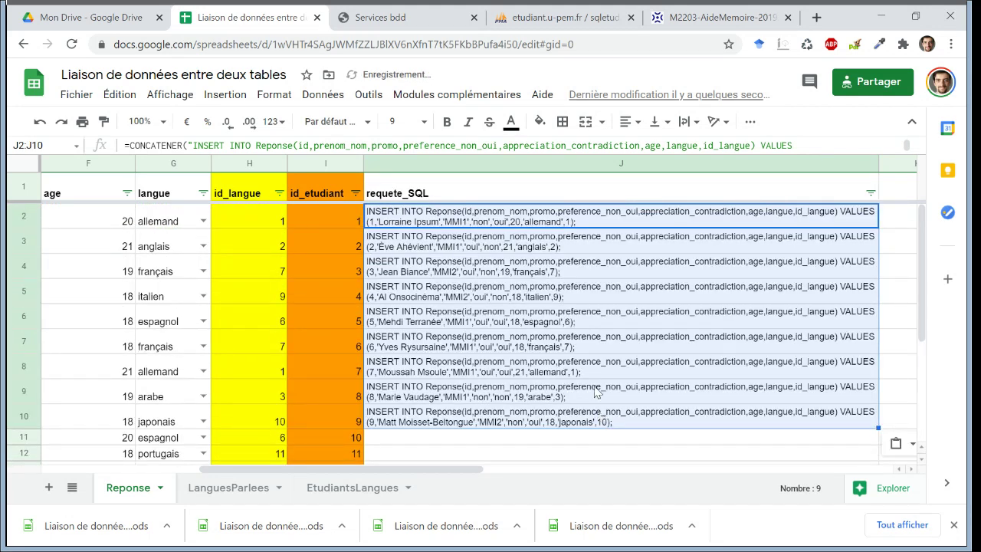
Copy the quoted INSERT query from J2, replace the SQL query in phpMyAdmin with it and try to run it.
click(570, 216)
key(ctrl+c)
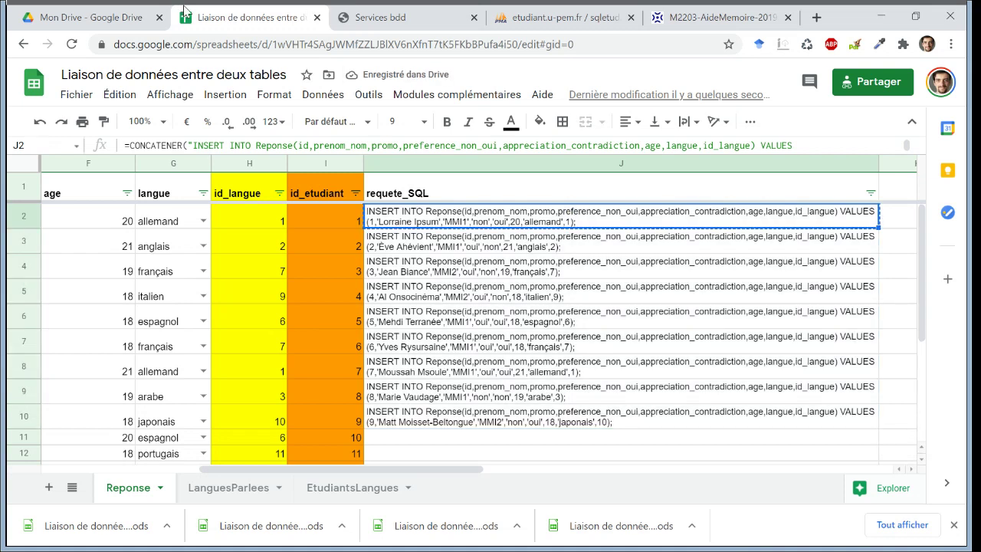
click(541, 11)
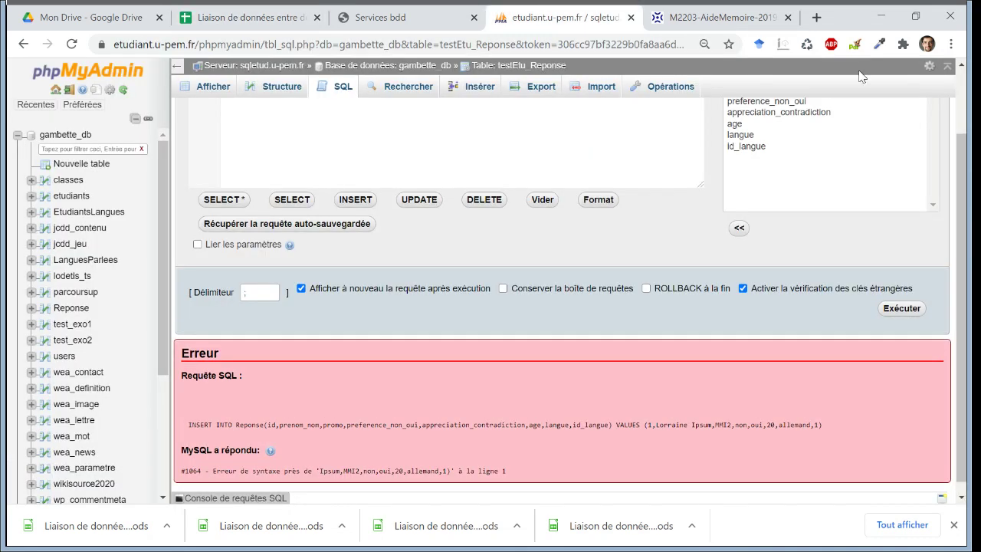
scroll(539, 208, up, 1)
key(ctrl+a)
key(ctrl+v)
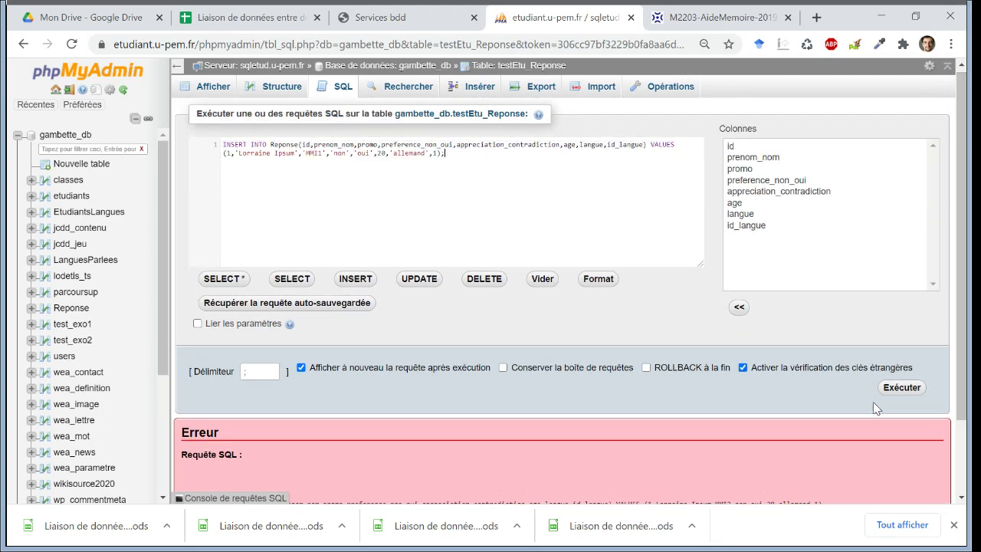
click(901, 388)
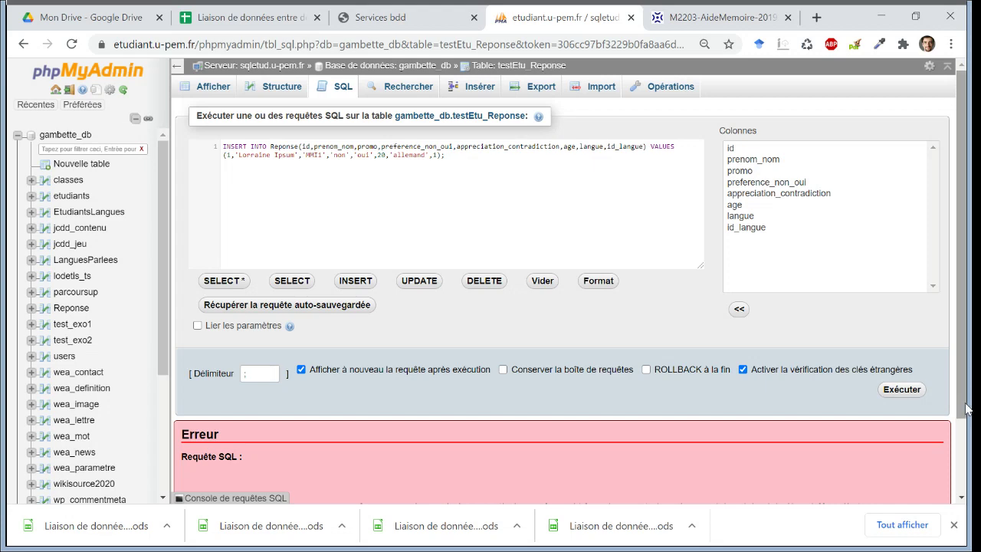
scroll(918, 431, down, 1)
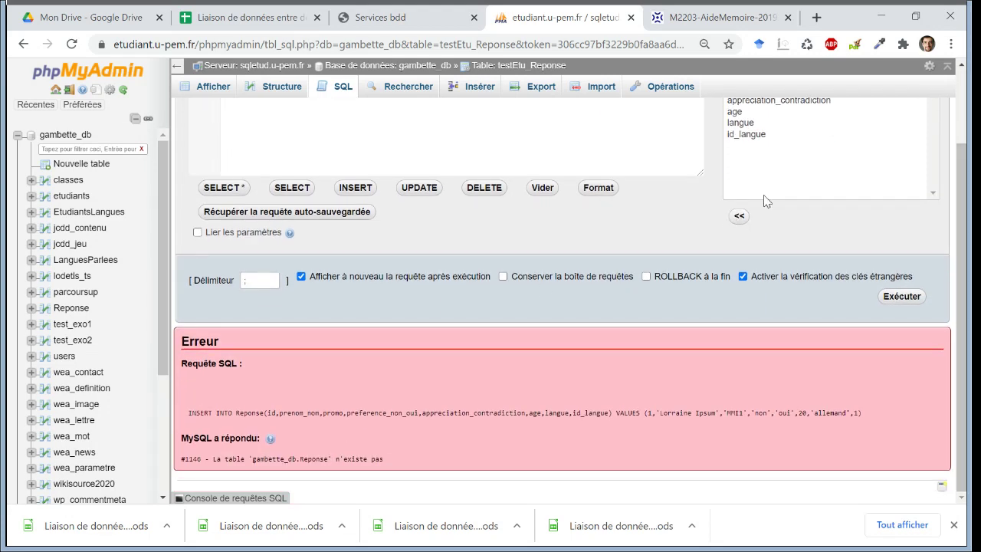
Back in Google Sheets, change the table name in the J2 formula to Testetu_Reponse, consulting the gambette_db table list in phpMyAdmin.
click(246, 17)
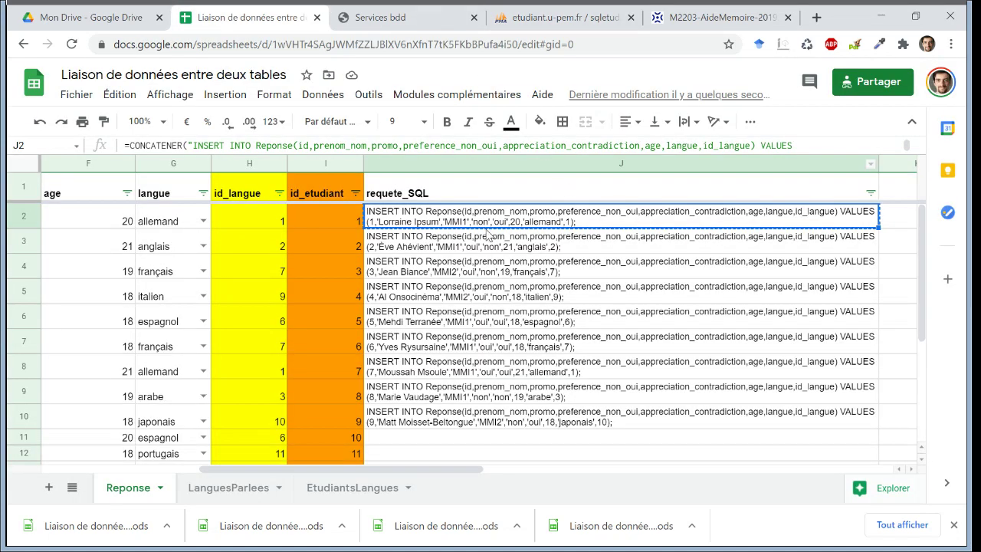
key(F2)
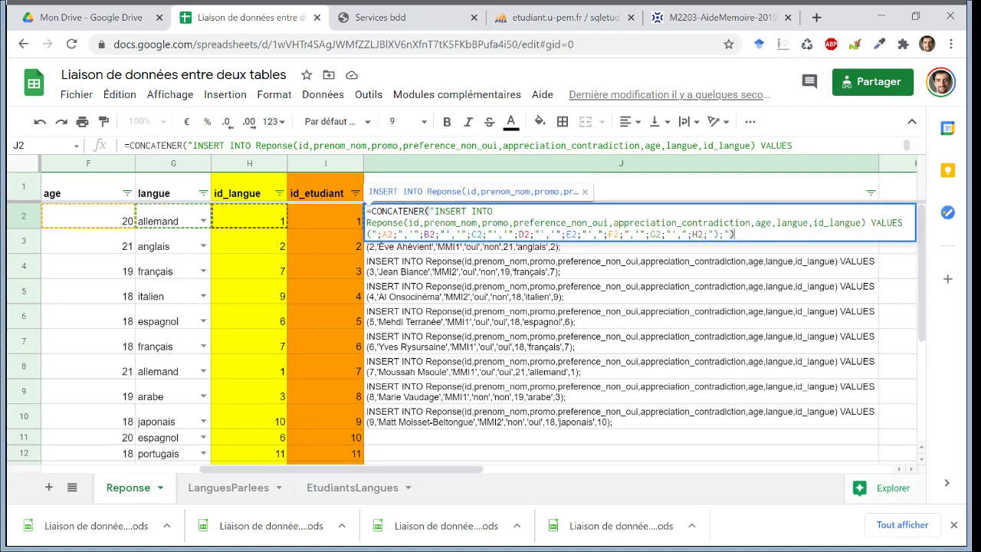
click(434, 211)
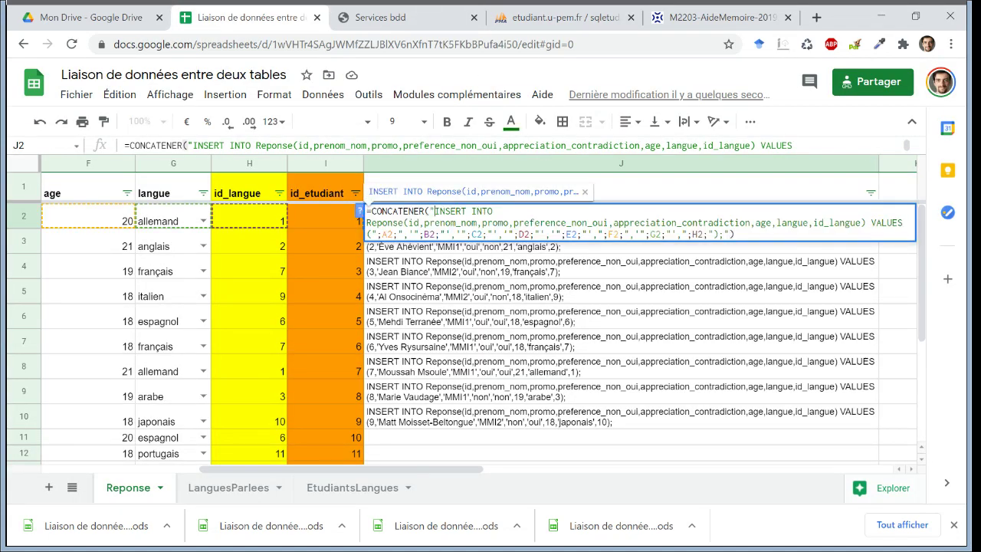
text(Testetu_R)
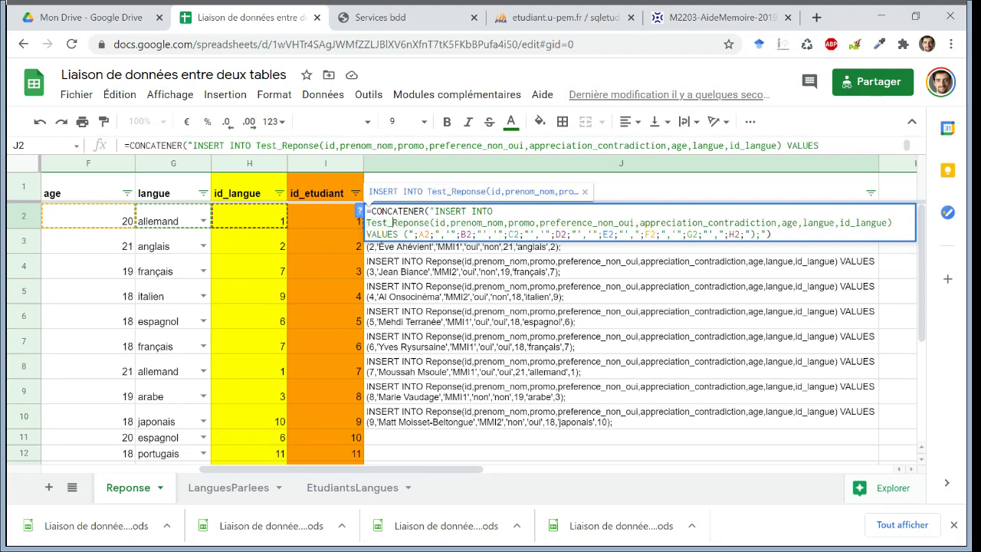
text(e)
key(BackSpace)
key(BackSpace)
text(etu_)
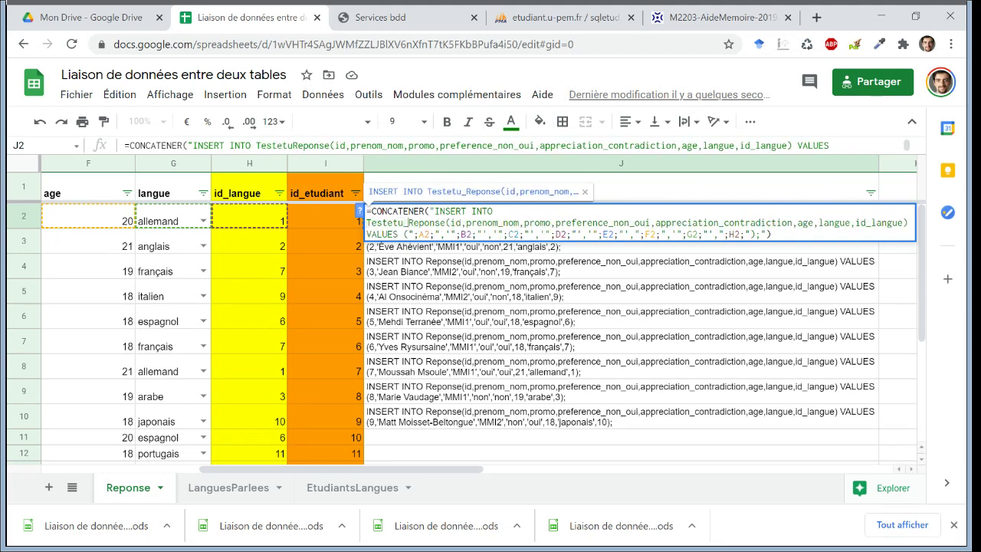
click(567, 17)
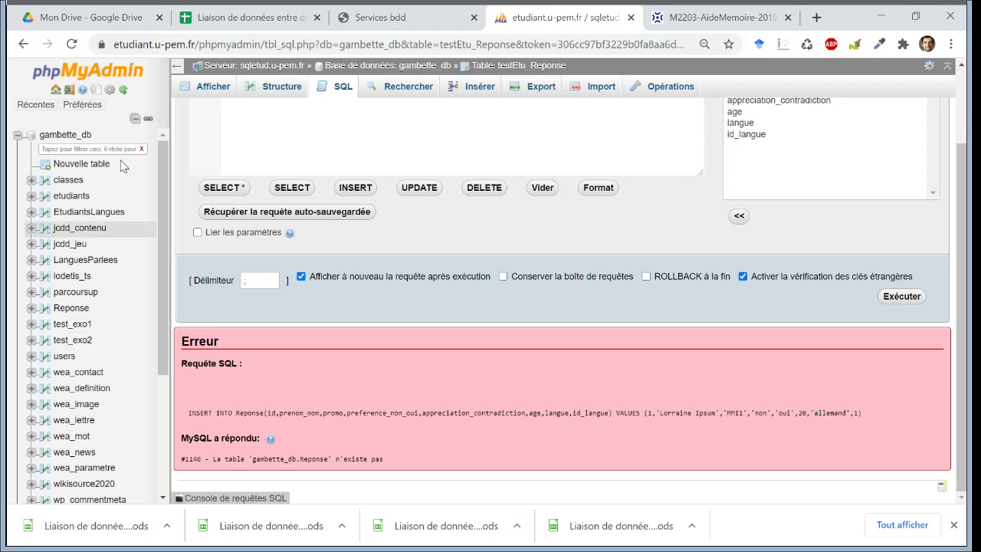
click(87, 136)
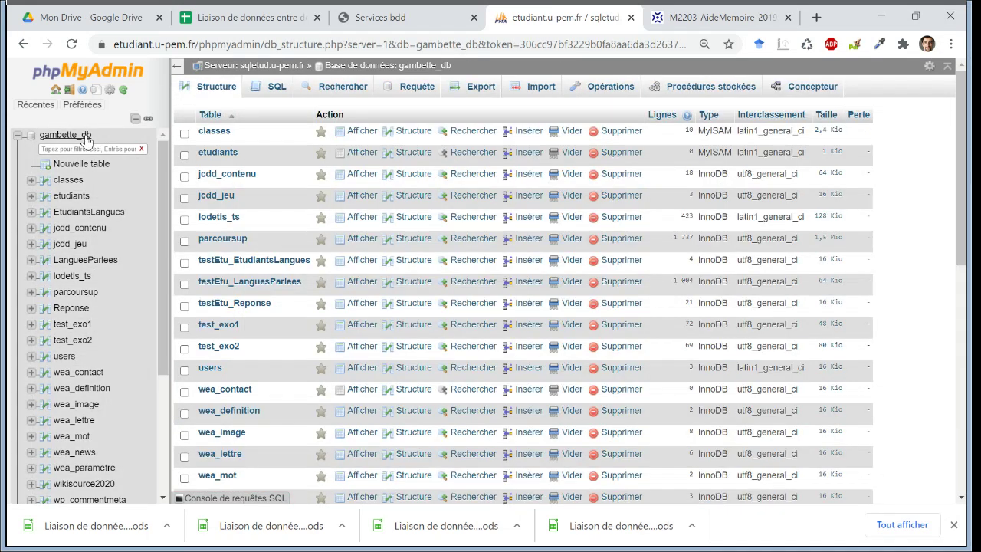
click(239, 17)
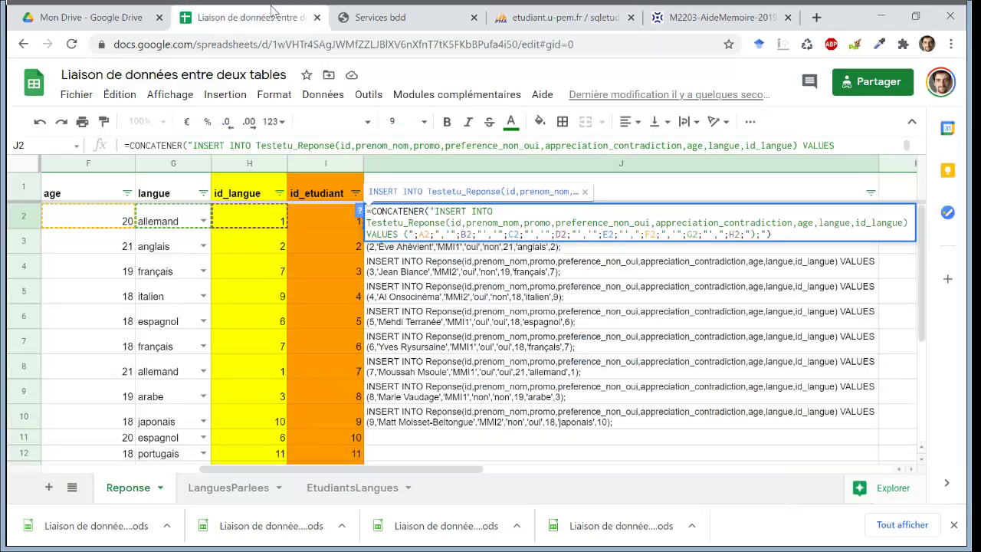
key(Return)
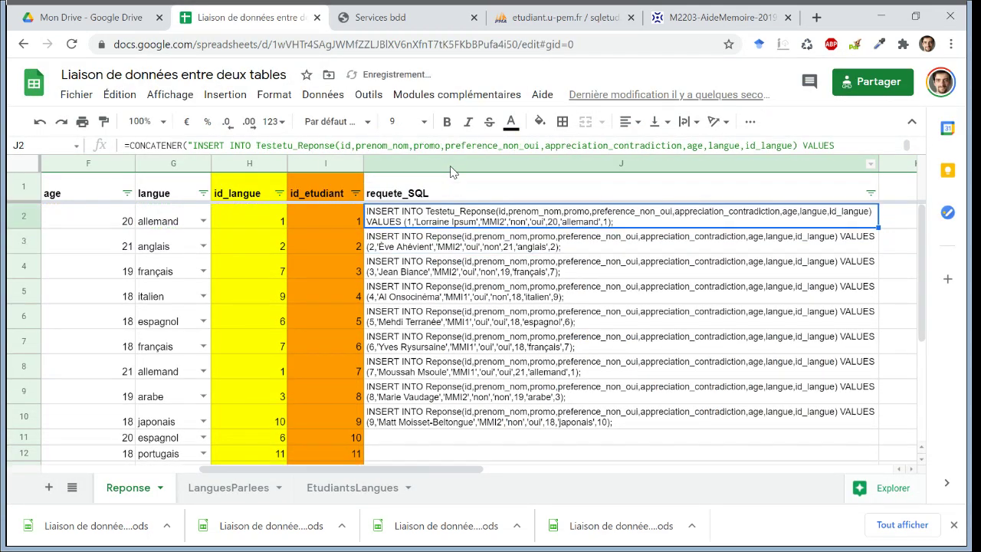
Switch to phpMyAdmin, paste the J2 INSERT query for Testetu_Reponse as an SQL query on gambette_db and try to run it.
click(564, 10)
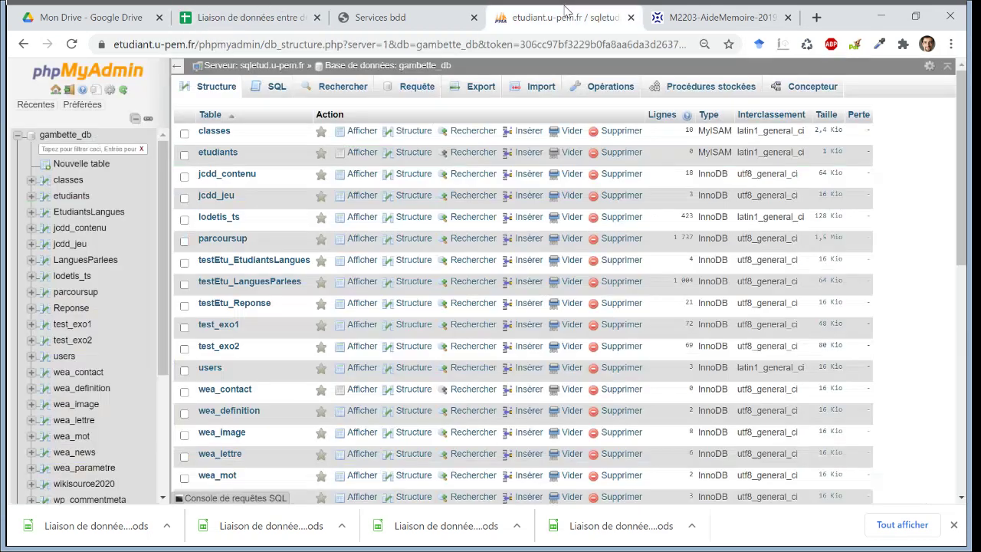
click(277, 87)
key(ctrl+v)
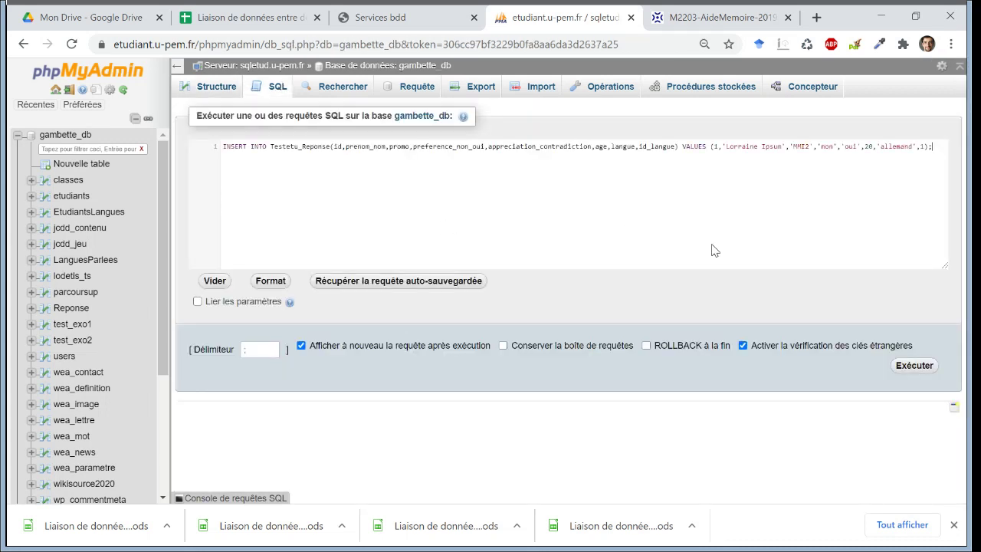
click(908, 369)
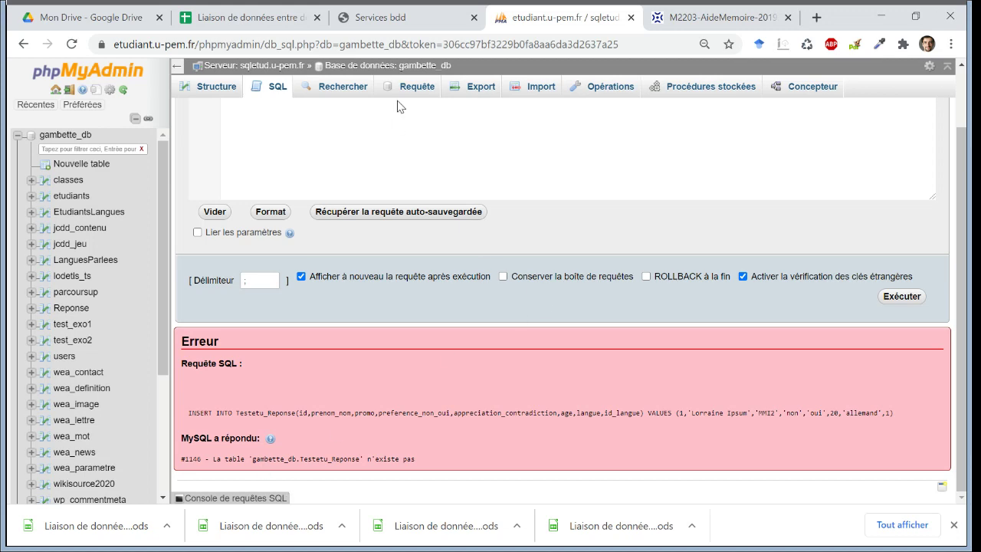
Return to Google Sheets and correct the capitalisation of the table name in the J2 formula to testEtu_Reponse.
click(292, 14)
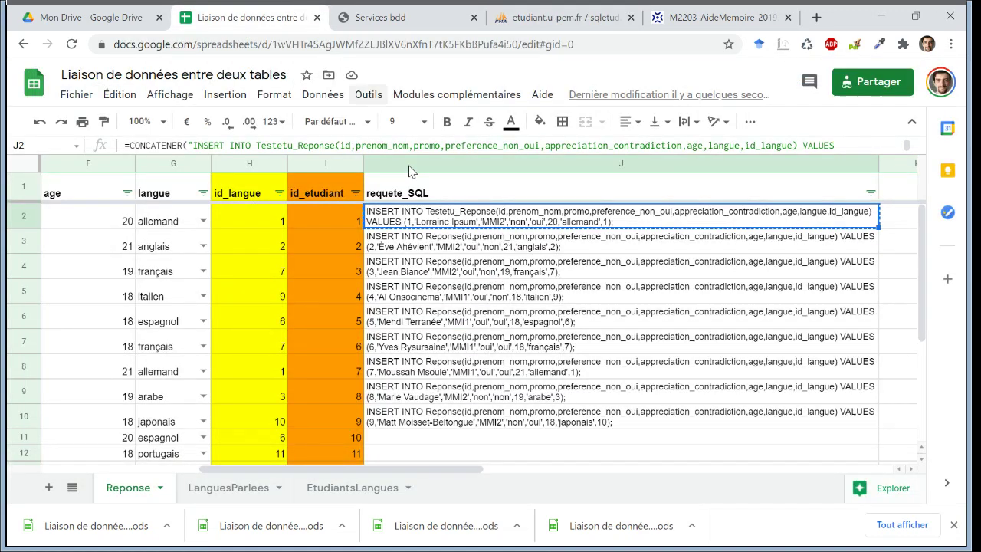
double_click(442, 222)
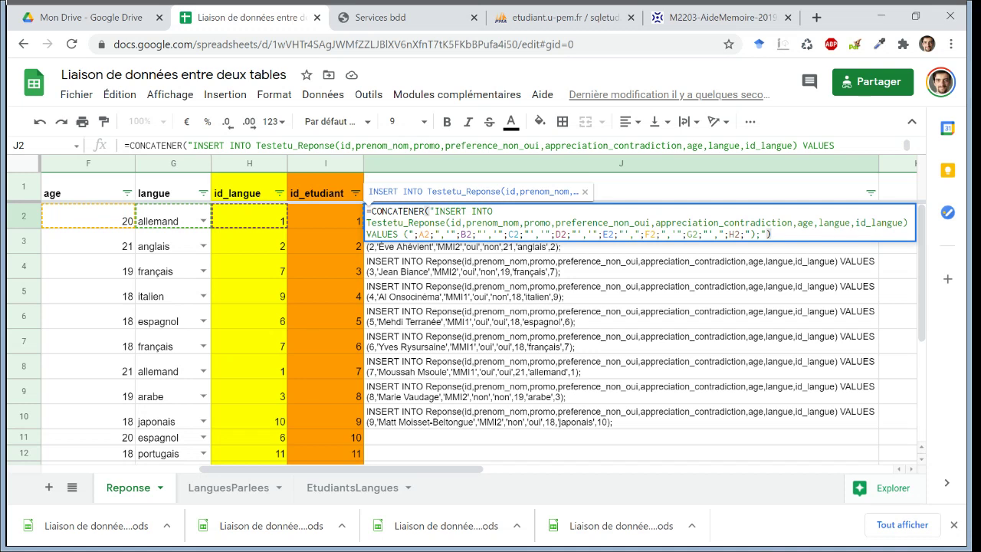
click(371, 222)
key(BackSpace)
text(t)
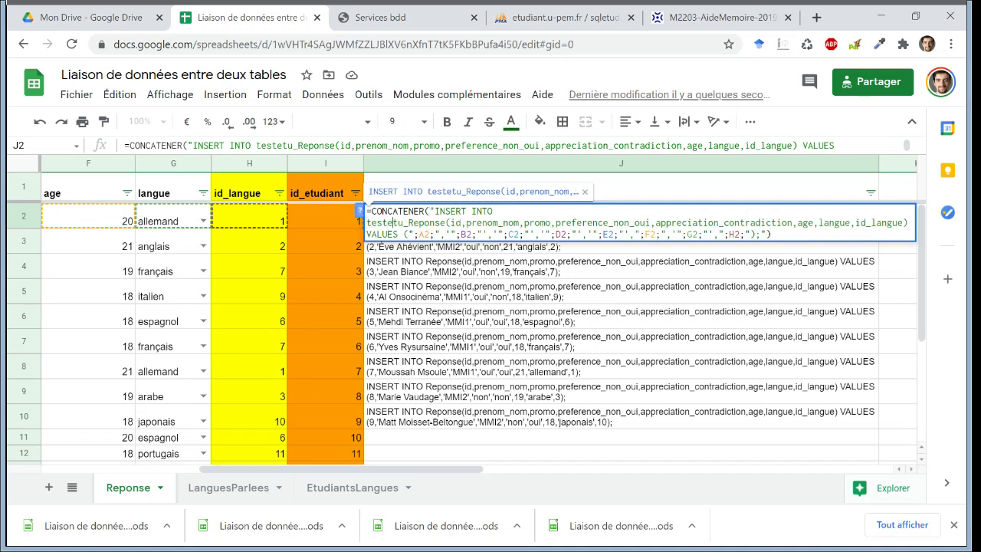
key(BackSpace)
text(E)
key(Return)
Copy the corrected INSERT query from J2, paste it as the SQL query on gambette_db in phpMyAdmin and try to run it.
key(ctrl+c)
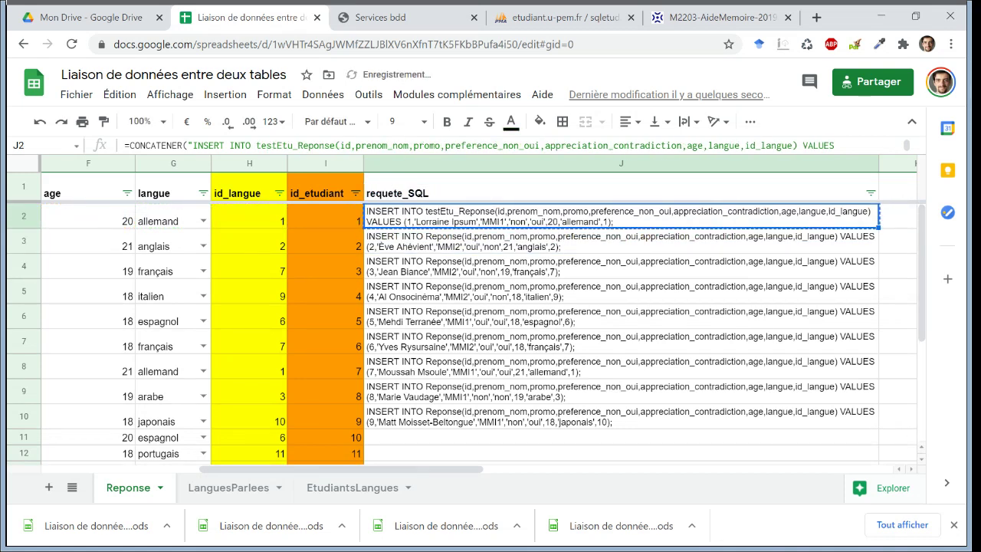
click(532, 16)
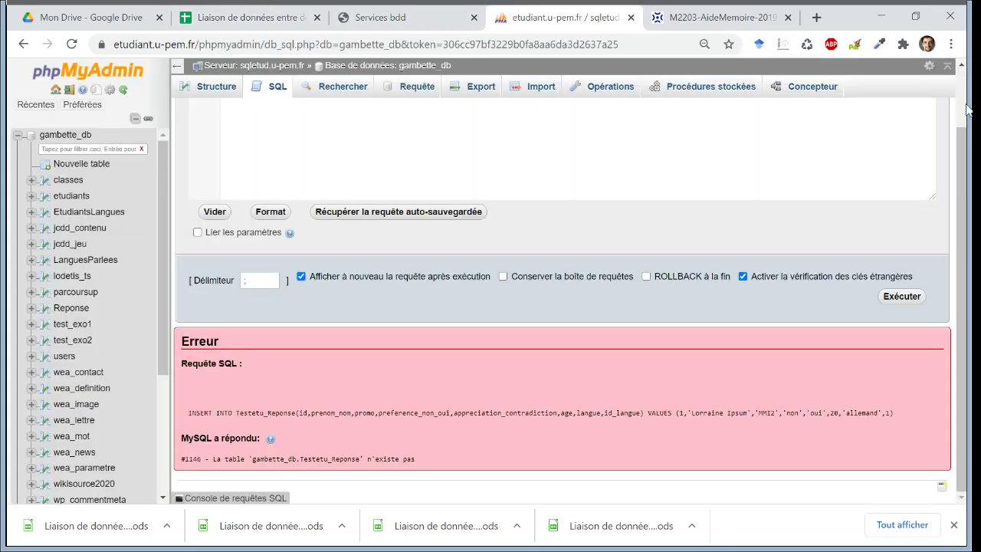
scroll(967, 116, up, 1)
key(ctrl+v)
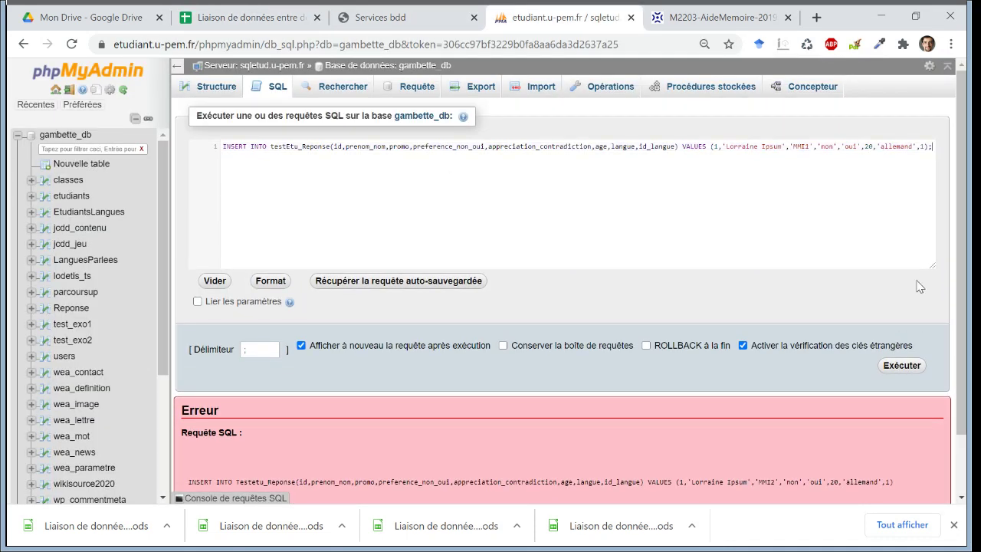
scroll(967, 456, down, 1)
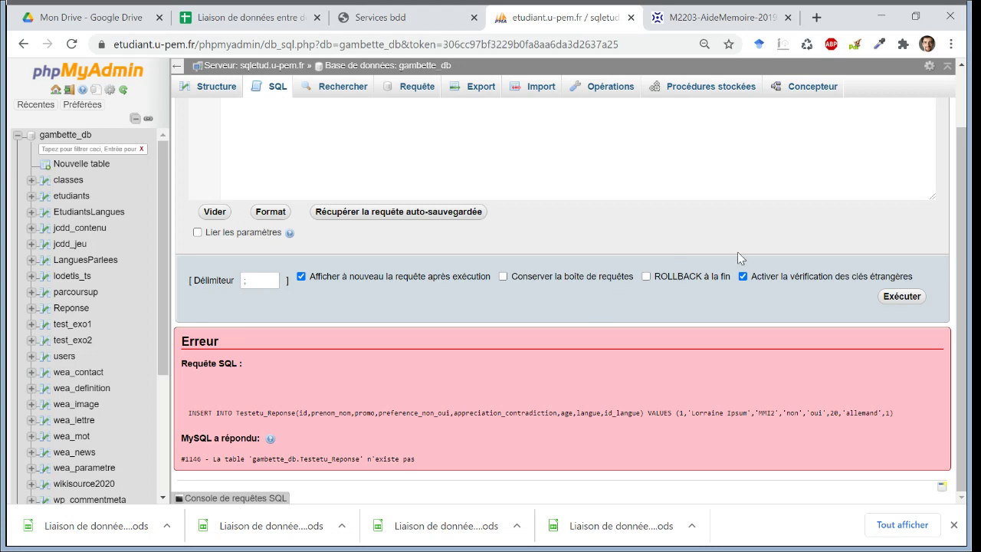
click(897, 296)
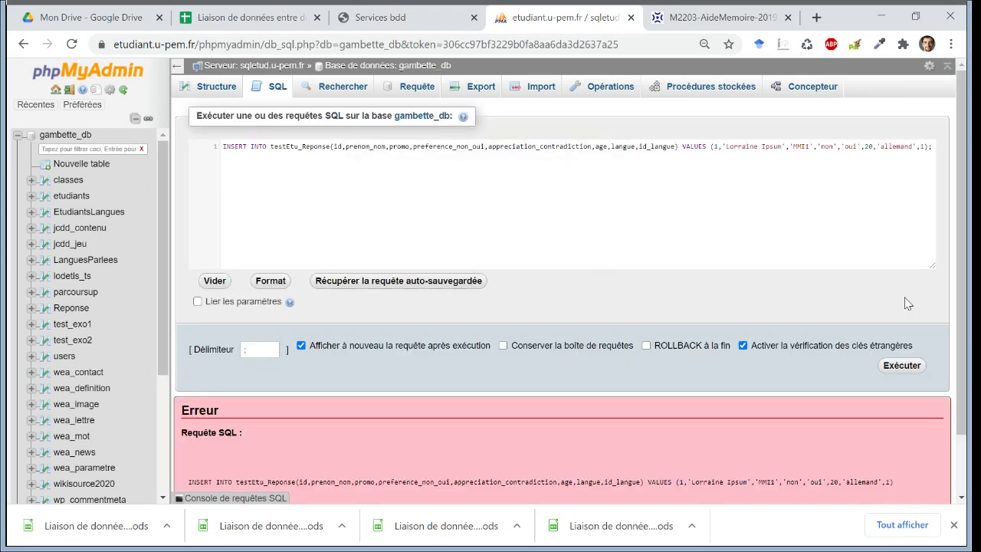
scroll(967, 367, down, 1)
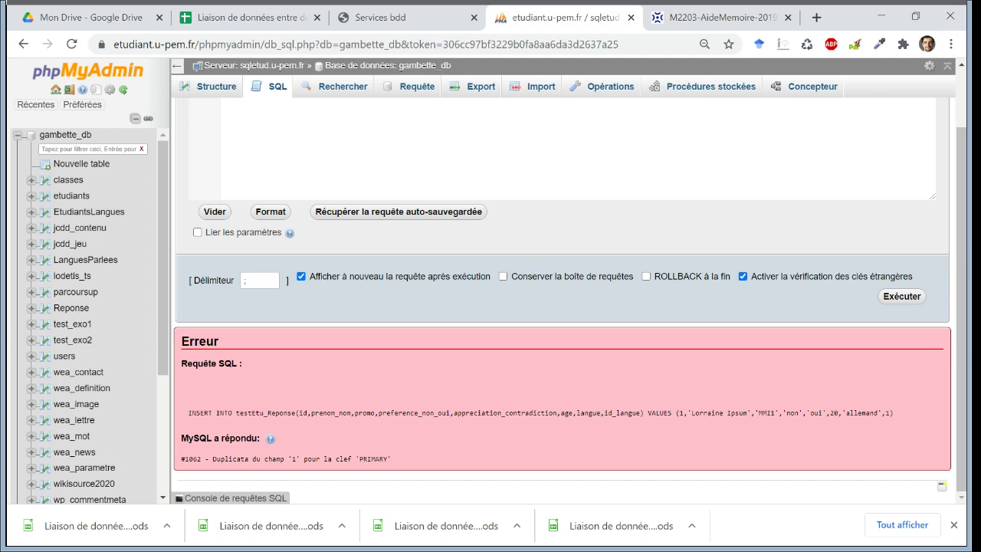
View the rows of the testEtu_Reponse table and empty it, copying the TRUNCATE testEtu_Reponse statement from the confirmation.
click(232, 86)
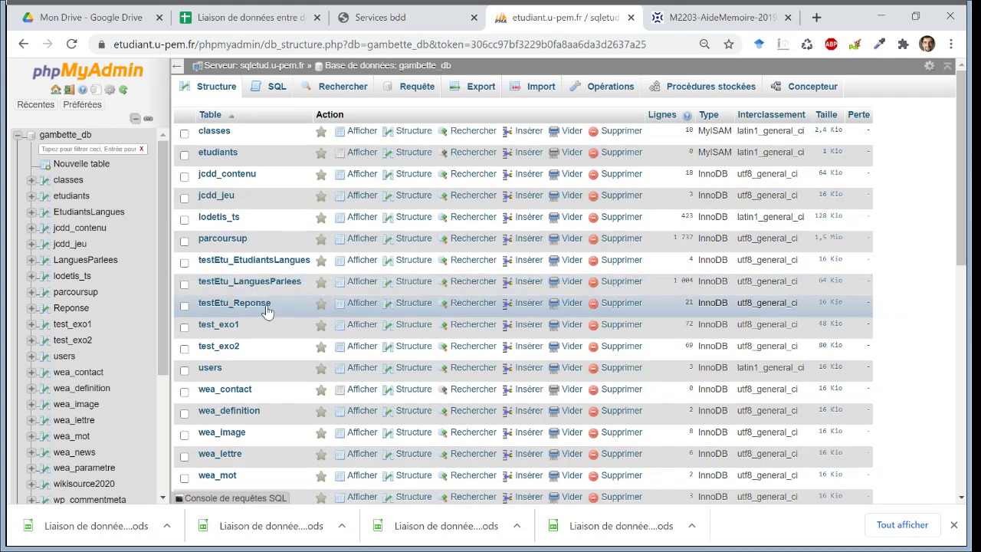
click(266, 306)
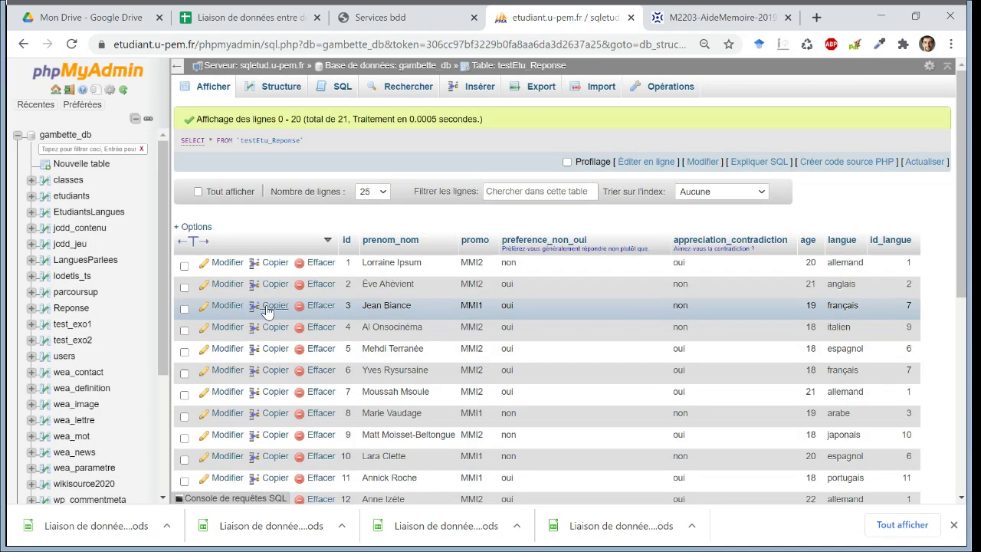
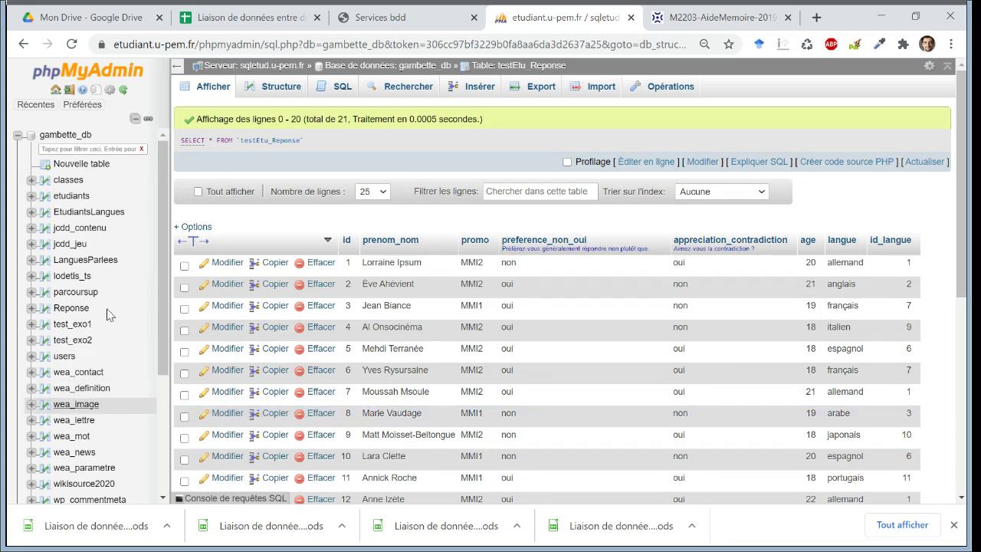
click(84, 137)
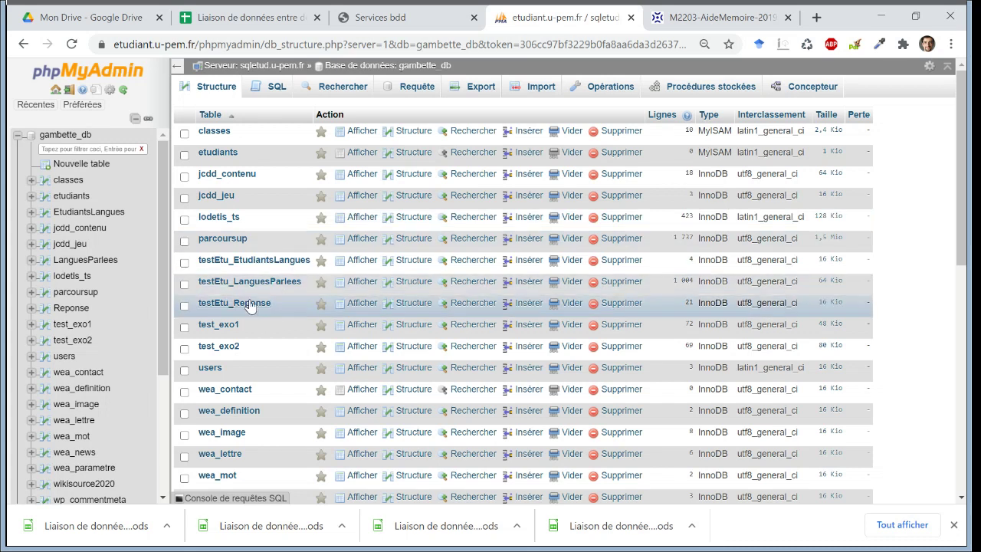
click(183, 305)
click(564, 304)
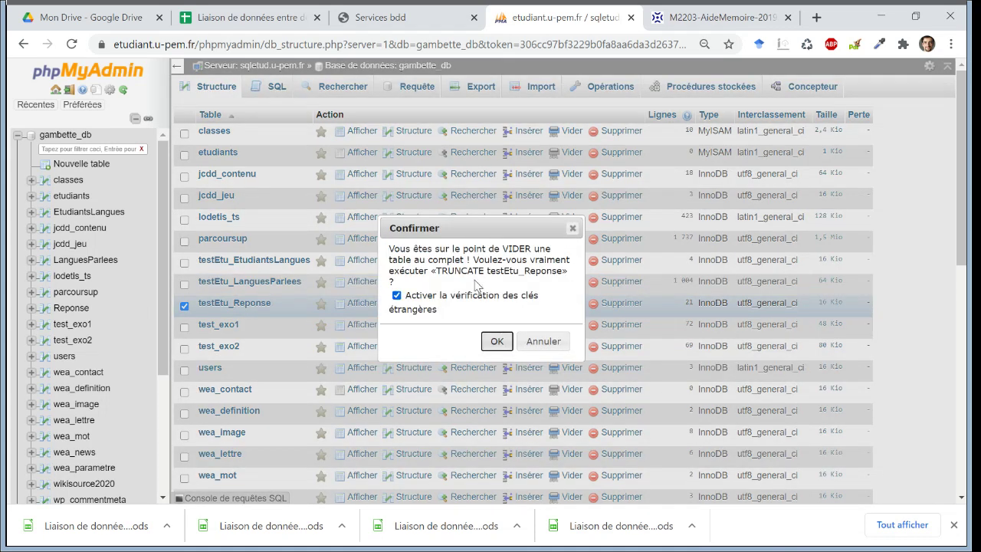
drag(436, 270, 556, 271)
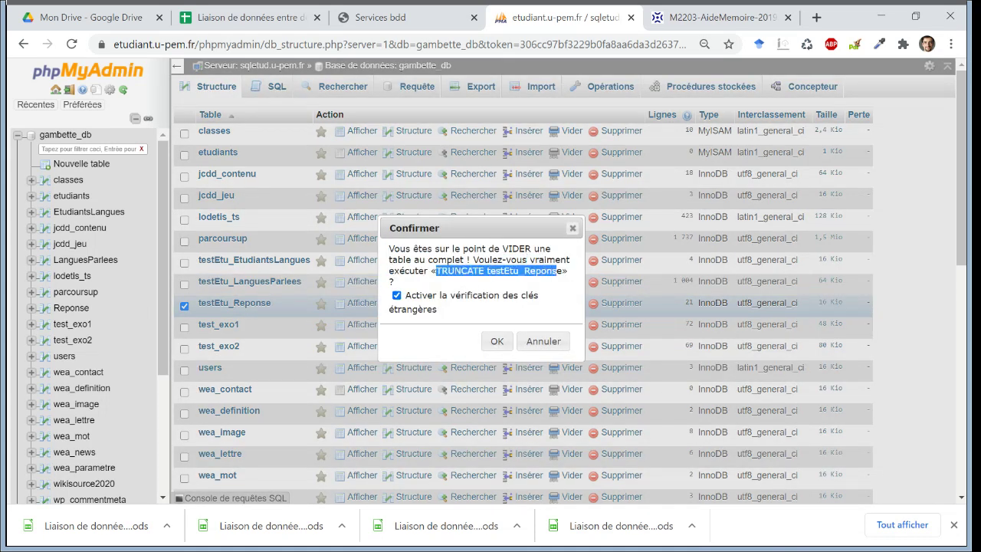
click(495, 340)
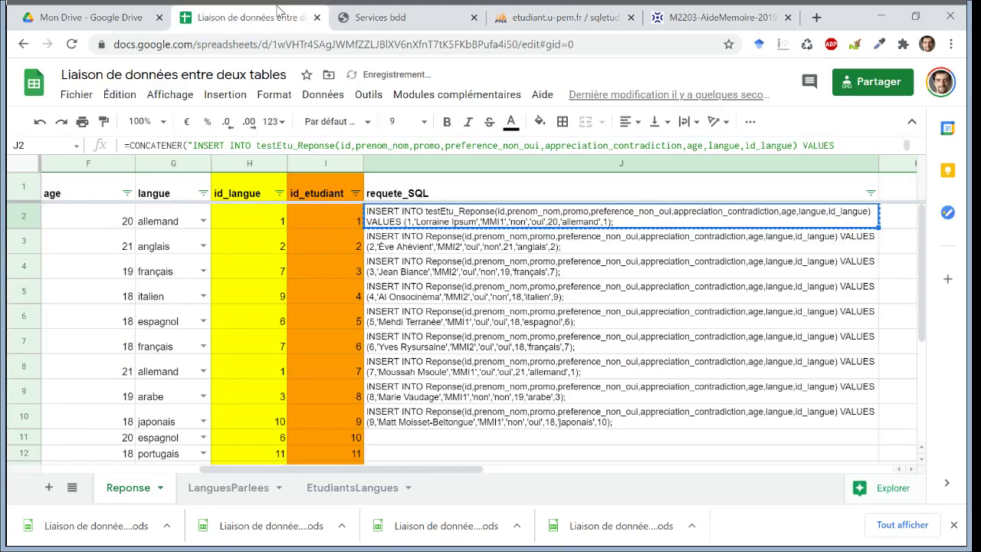
In Google Sheets, replace the requete_SQL header in J1 with the statement TRUNCATE testEtu_Reponse;.
click(283, 16)
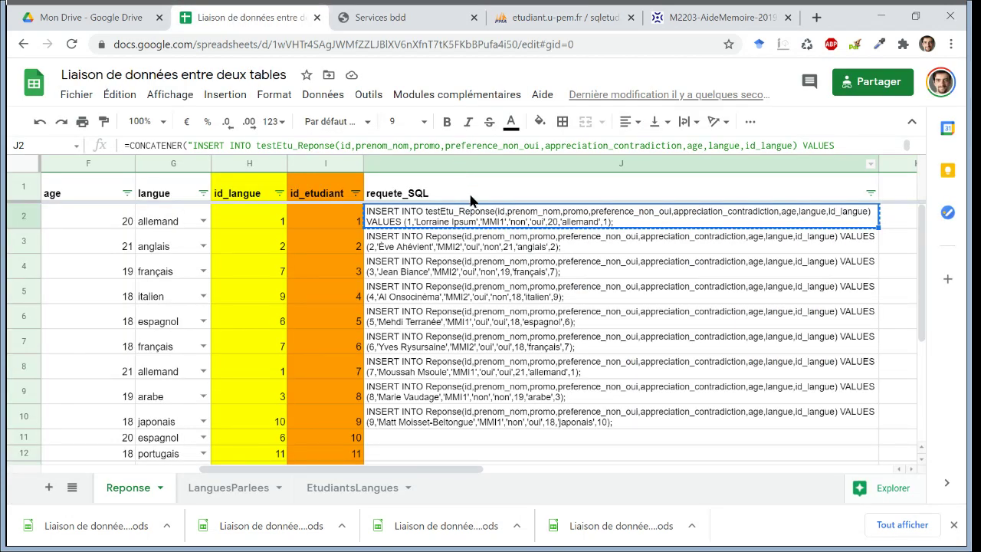
double_click(471, 197)
text(TRUNCATE testEtu_Reponse)
key(ctrl+a)
text(TRUNCATE testEtu_Reponse)
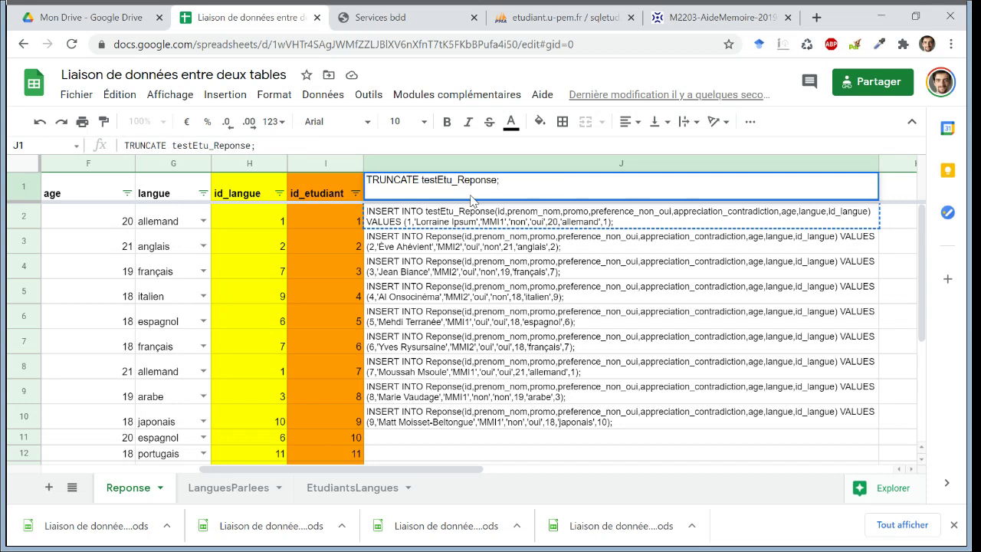
key(Return)
Copy the TRUNCATE and INSERT statements from J1:J2 and run them together as an SQL query on gambette_db in phpMyAdmin.
drag(471, 190, 470, 216)
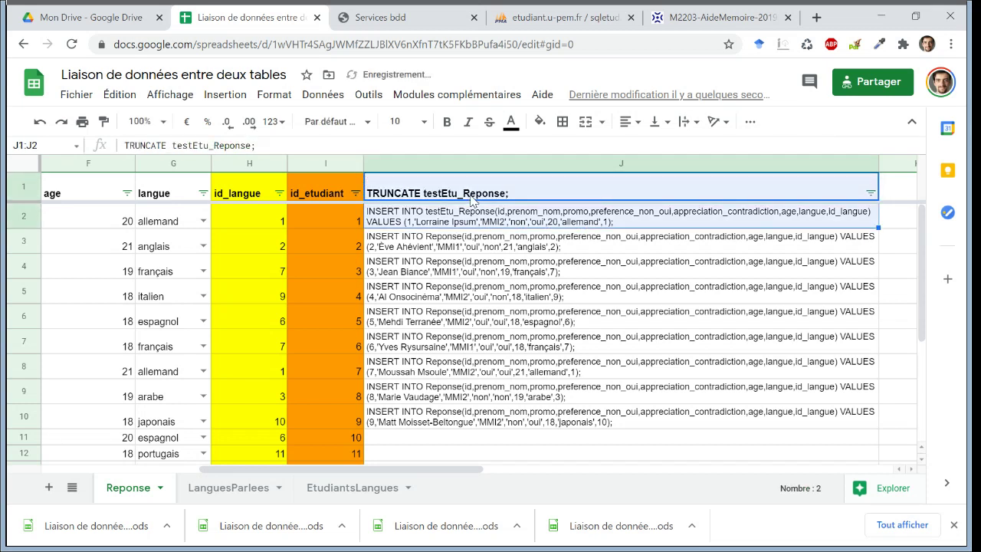
click(502, 23)
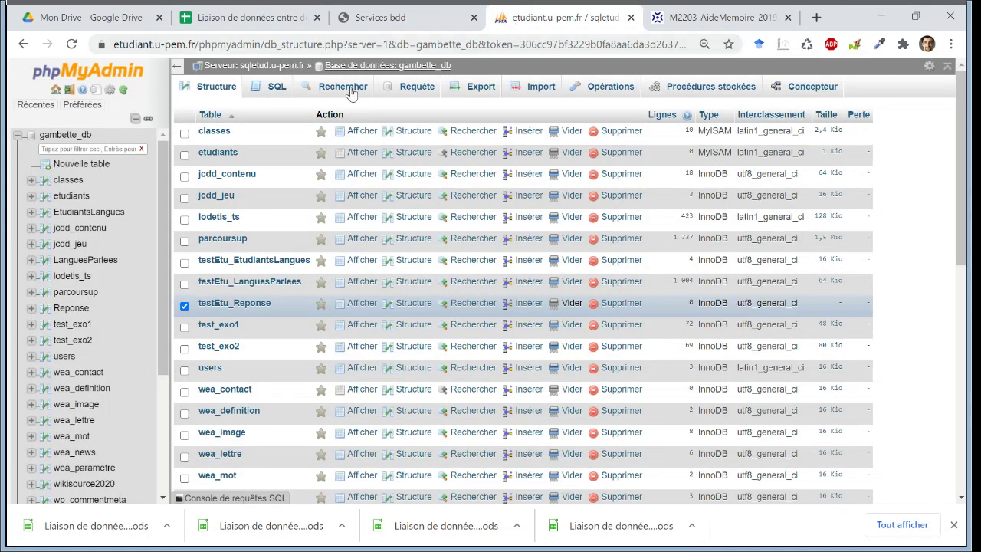
click(276, 87)
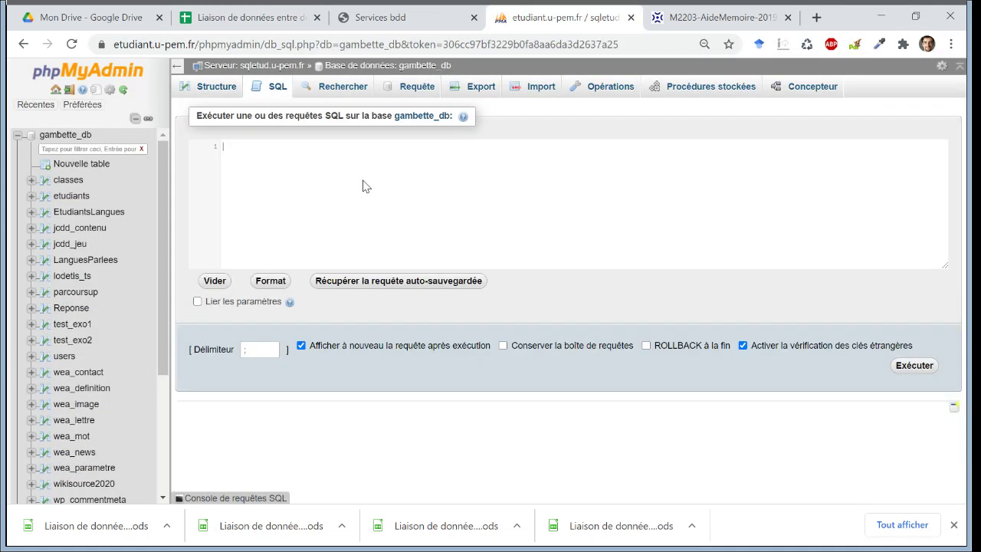
text(TRUNCATE testEtu_Reponse;\nINSERT INTO testEtu_Reponse(id,prenom_nom,promo,preference_non_oui,appreciation_contradiction,age,langue,id_langue) VALUES (1,'Lorraine Ipsum','MMI2','non','oui',20,'allemand',1);)
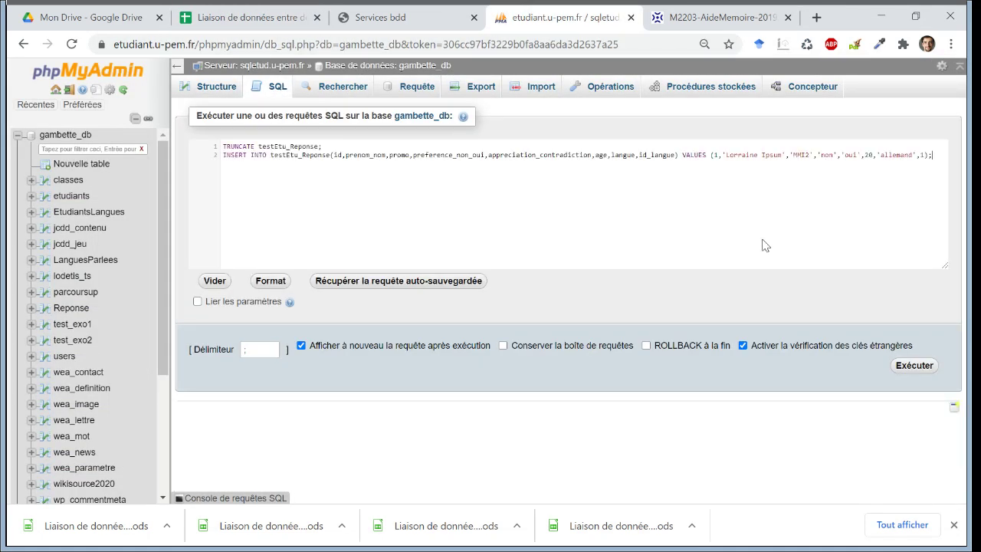
click(910, 366)
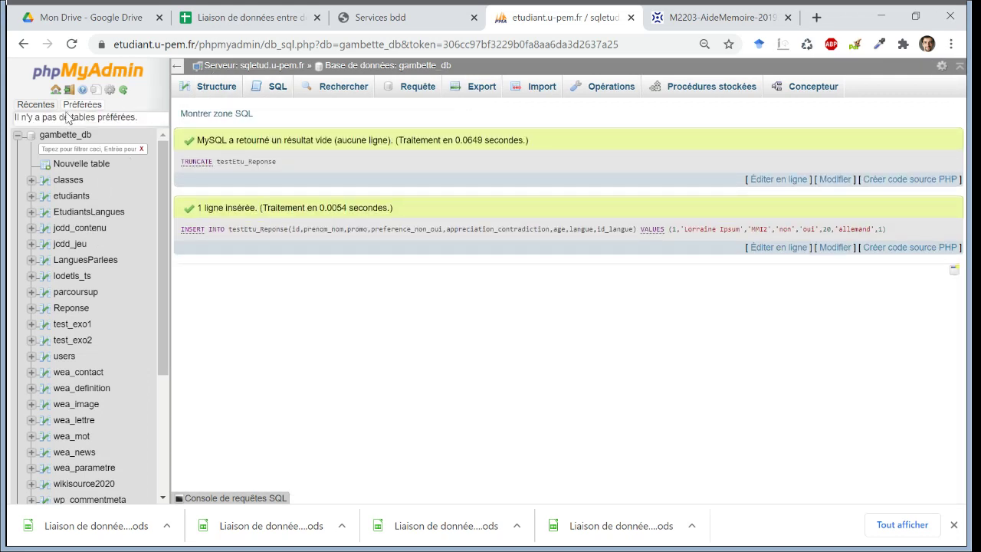
Refresh the gambette_db structure and view the rows of the testEtu_Reponse table.
click(55, 135)
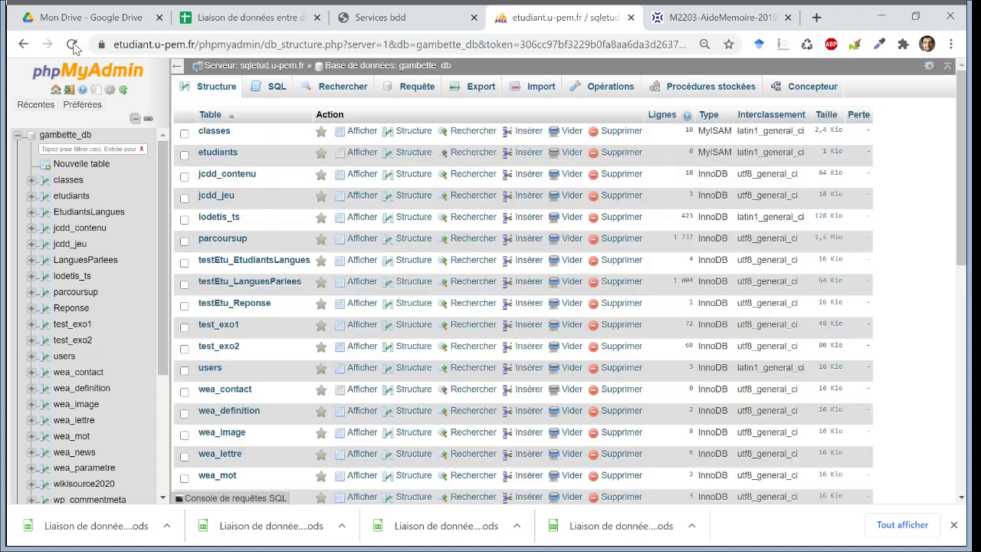
click(72, 45)
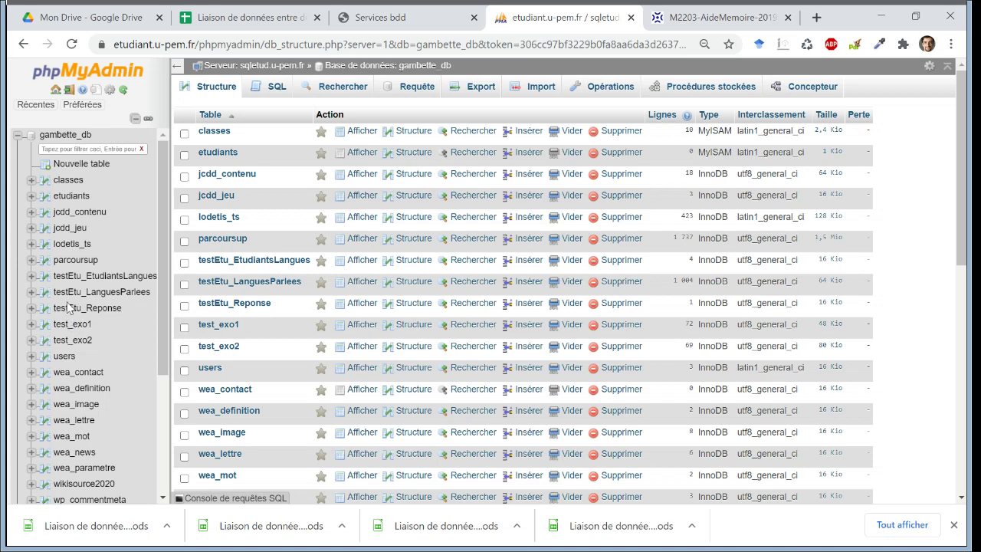
click(69, 308)
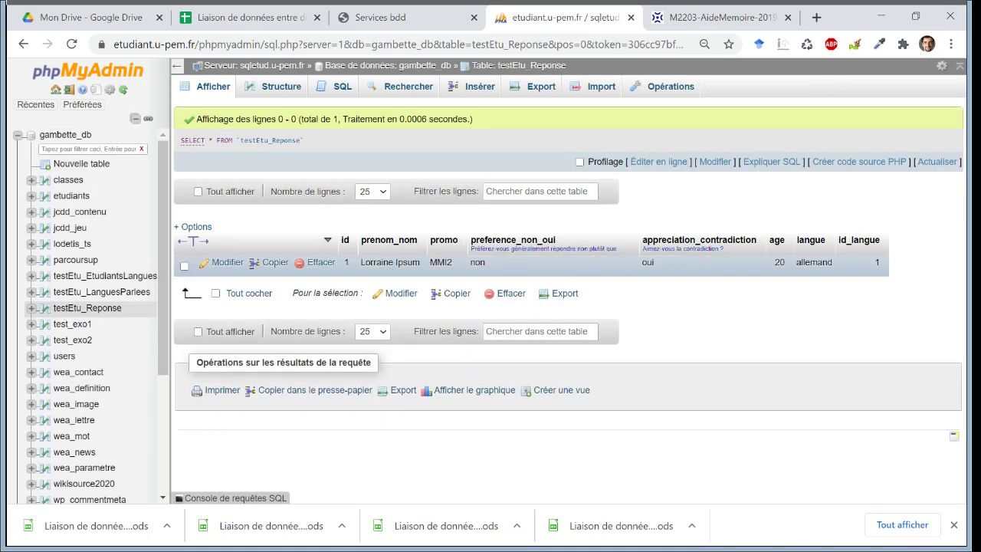
In Google Sheets, fill the INSERT query formula from J2 down to J11.
click(291, 14)
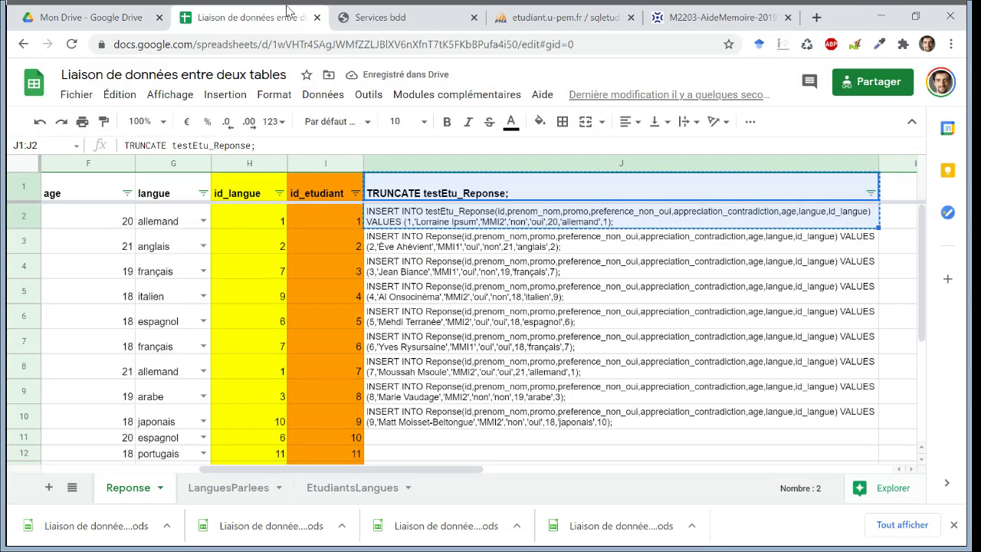
click(699, 214)
drag(878, 228, 873, 449)
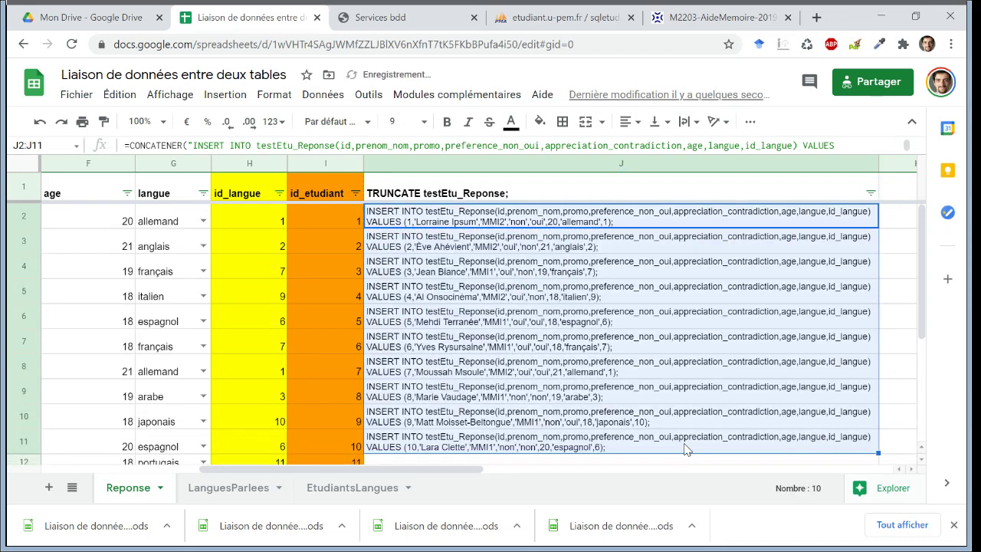
Copy the statements in J1:J11, run them as an SQL query on testEtu_Reponse in phpMyAdmin and view the table's rows.
click(687, 446)
shift+click(510, 184)
key(ctrl+c)
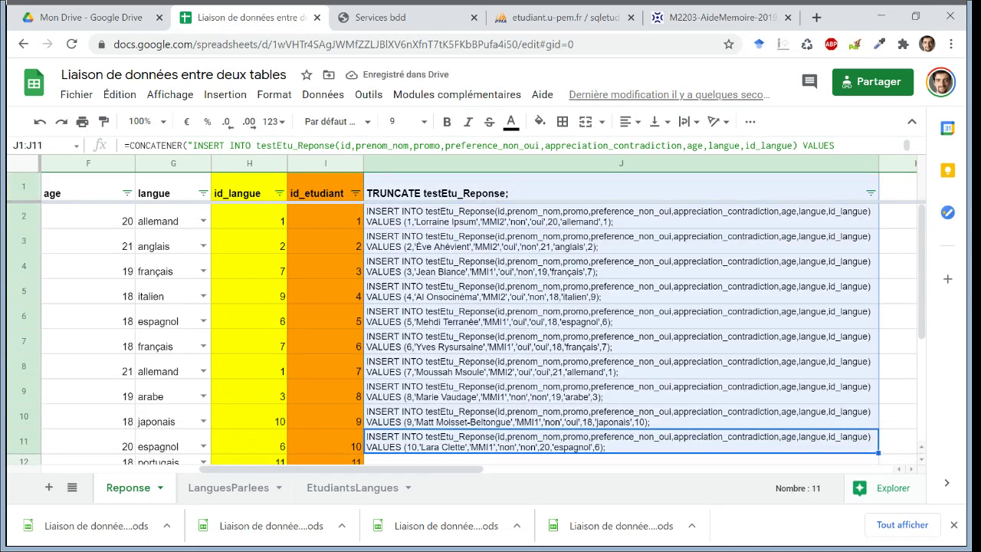
click(509, 17)
click(337, 91)
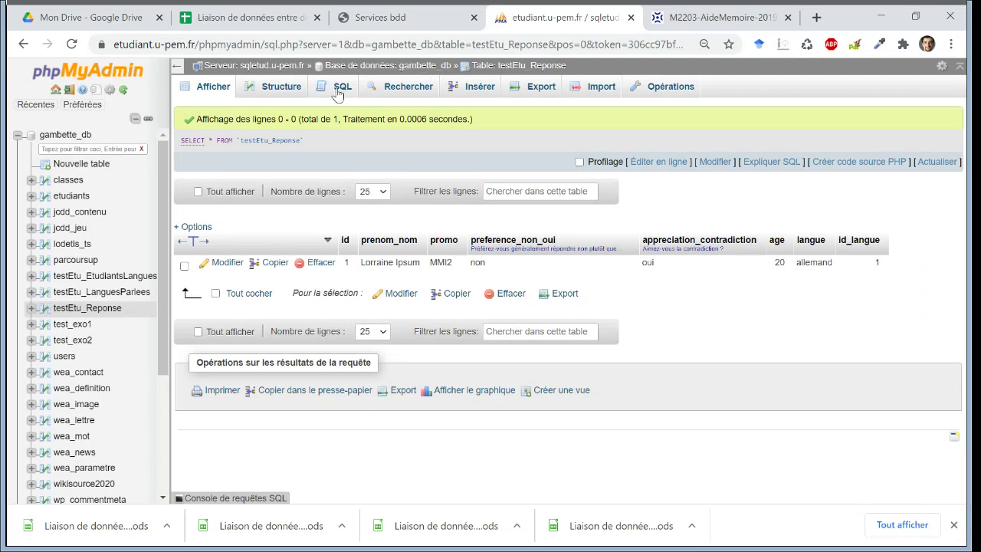
key(ctrl+v)
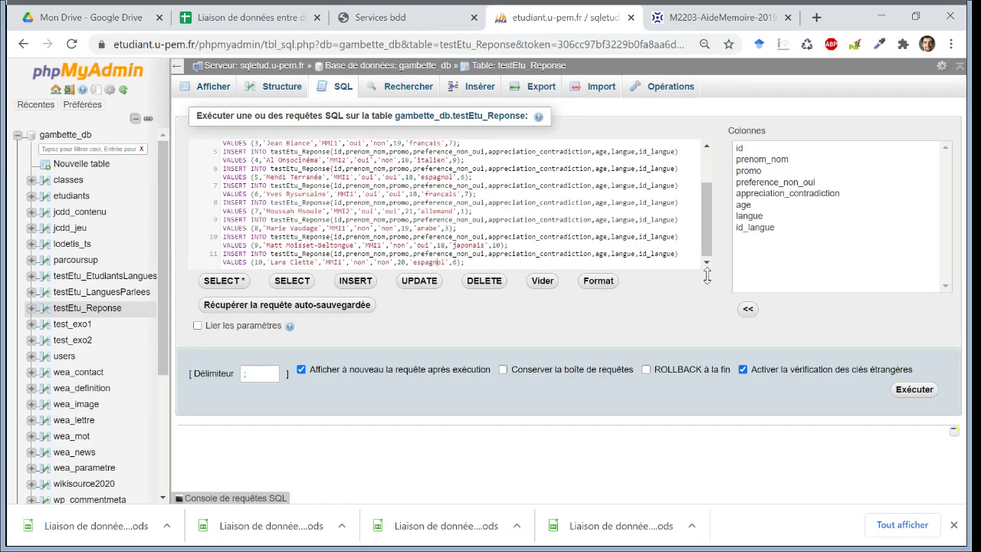
click(915, 393)
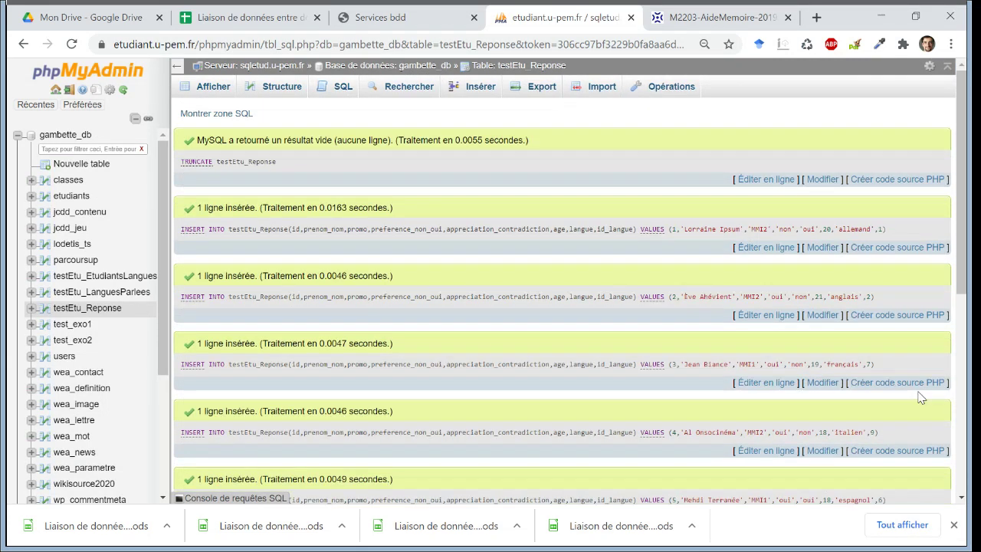
click(87, 314)
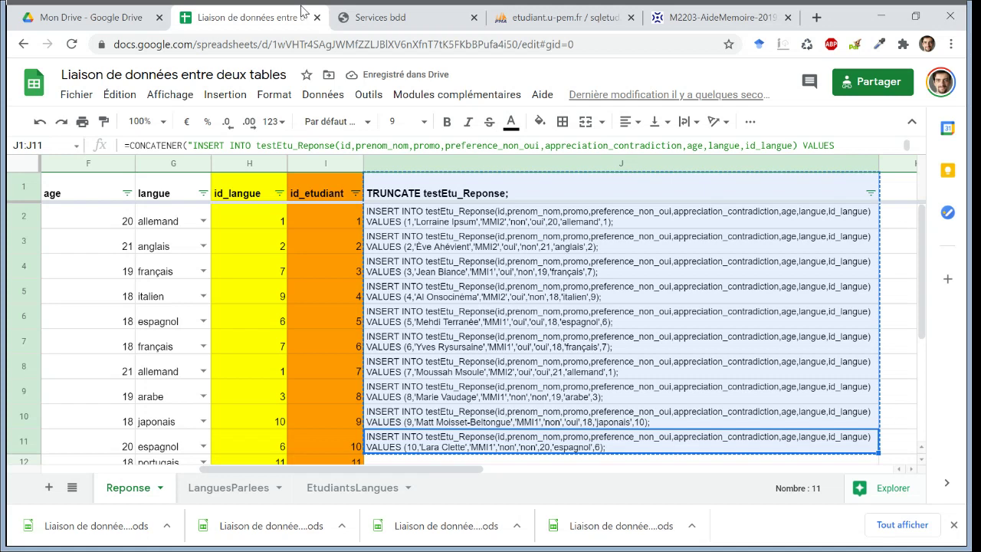
In Google Sheets, examine the column headers in row 1 and the row 2 values used by the INSERT query.
click(304, 14)
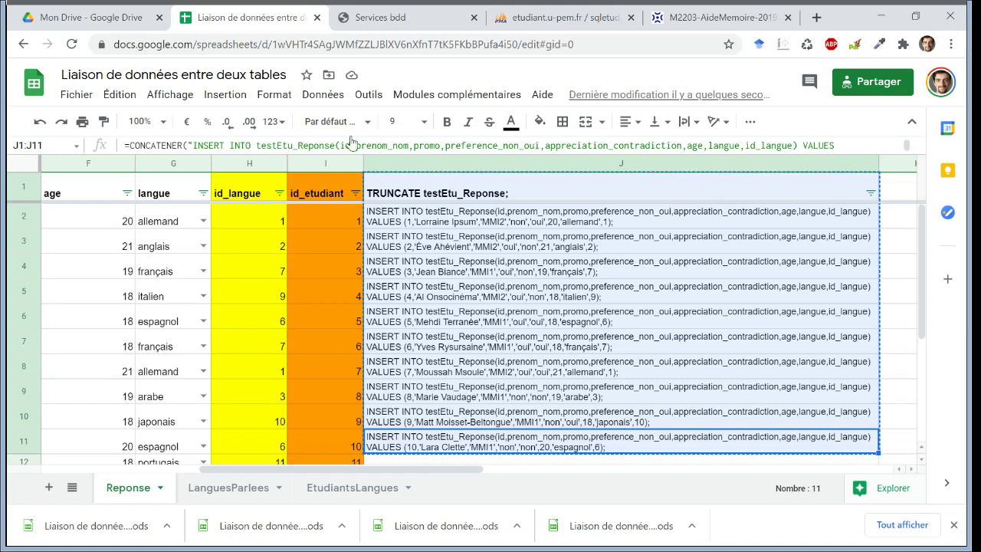
click(416, 225)
key(Left)
key(Left)
key(Left)
key(Left)
key(Left)
key(Left)
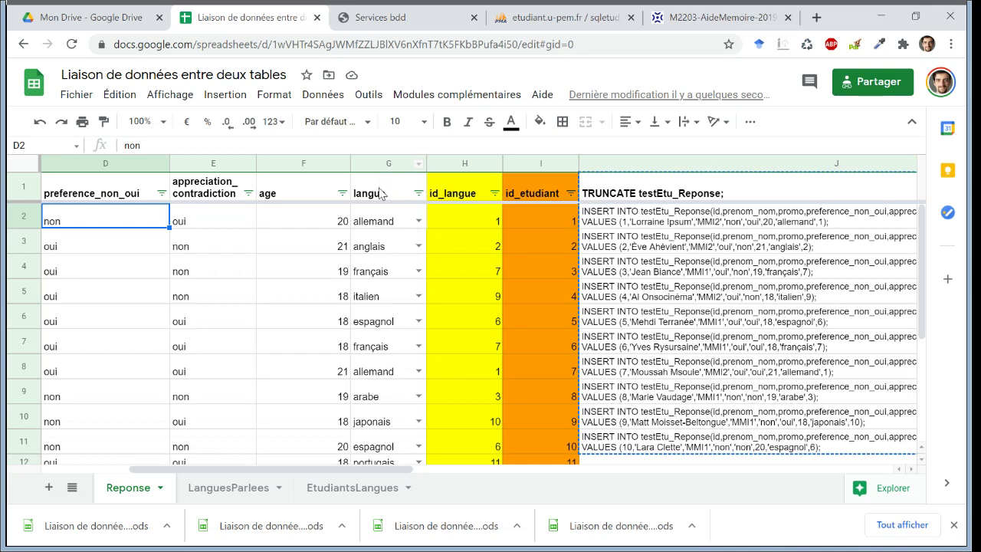
click(223, 185)
key(Left)
key(Left)
key(Left)
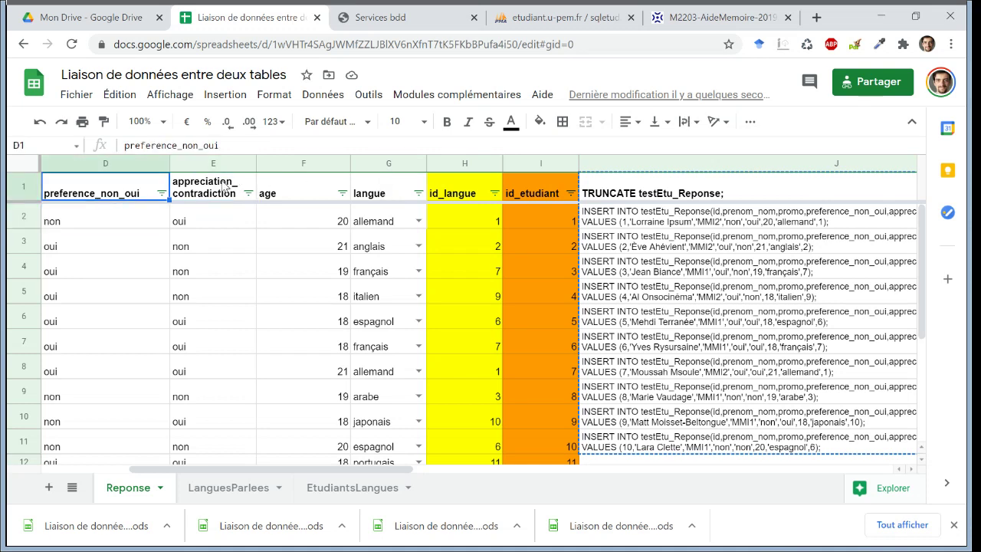
key(Right)
key(Right)
key(Right)
key(Right)
key(Right)
key(Right)
key(Right)
key(Right)
key(Right)
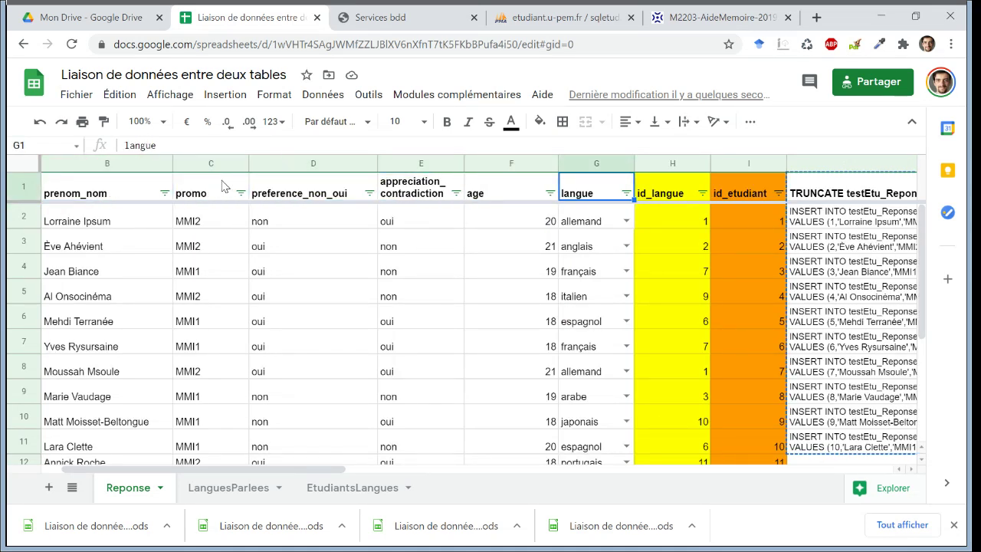
key(Down)
key(Left)
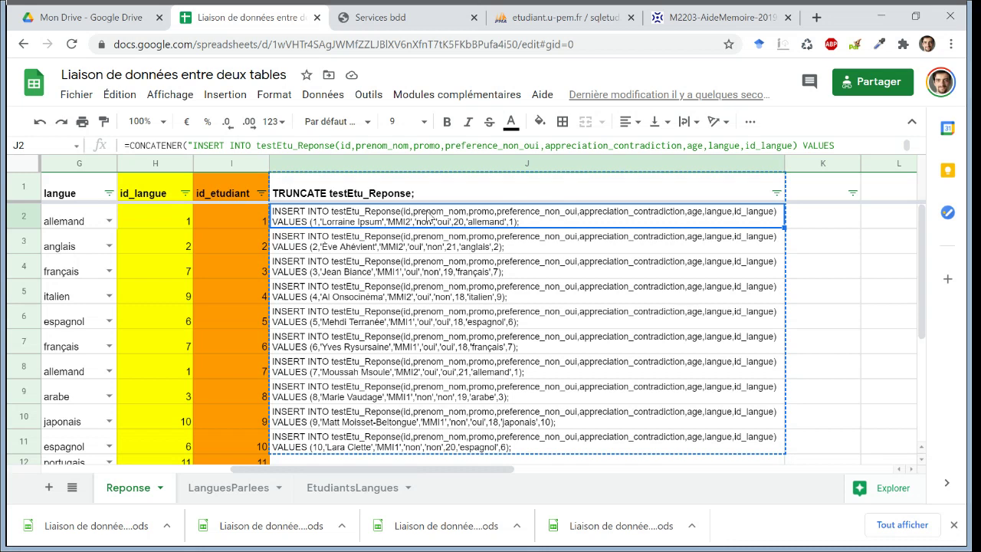
click(86, 192)
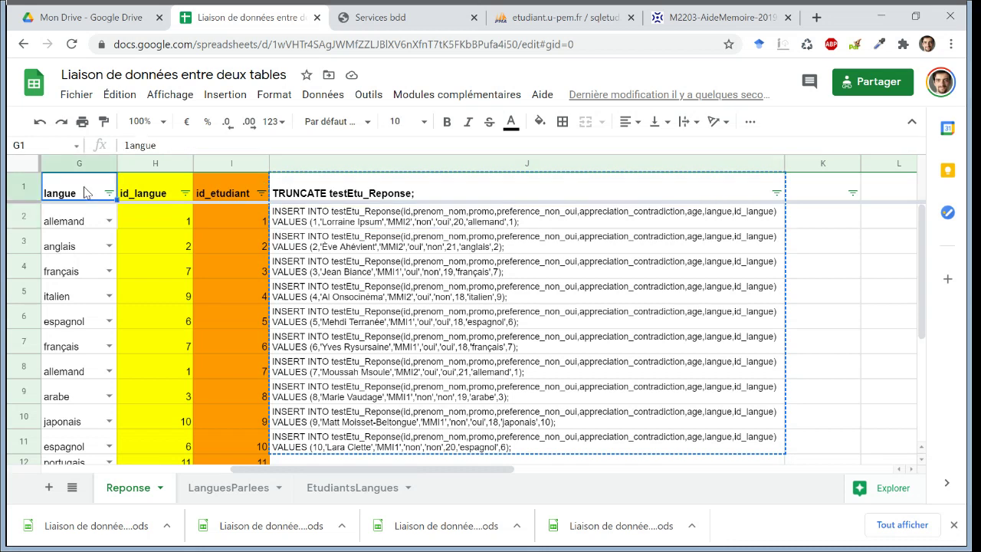
key(Left)
key(Left)
key(Left)
key(Left)
key(Left)
key(Left)
key(Down)
key(Right)
key(Right)
key(Right)
key(Right)
key(Right)
key(Right)
key(Right)
key(Right)
key(Right)
key(Right)
key(Right)
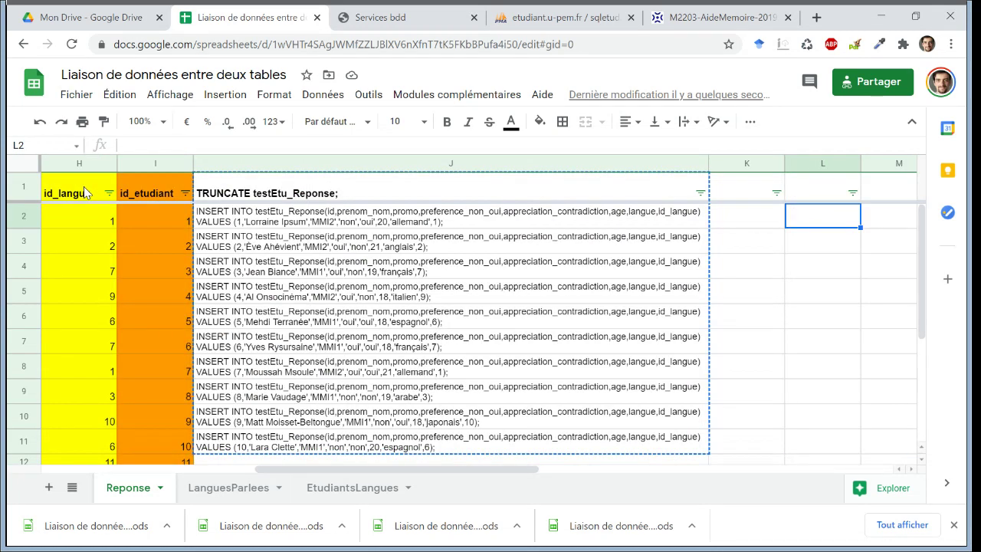
In the J2 formula, replace the literal column list after testEtu_Reponse( with a copy of the A2 to H2 reference sequence from the VALUES part.
key(Left)
key(Left)
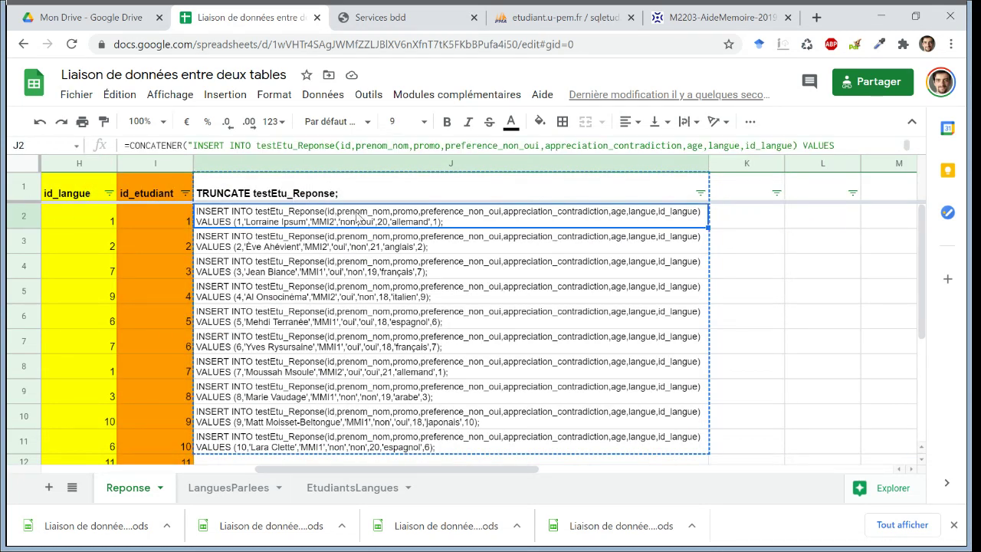
key(F2)
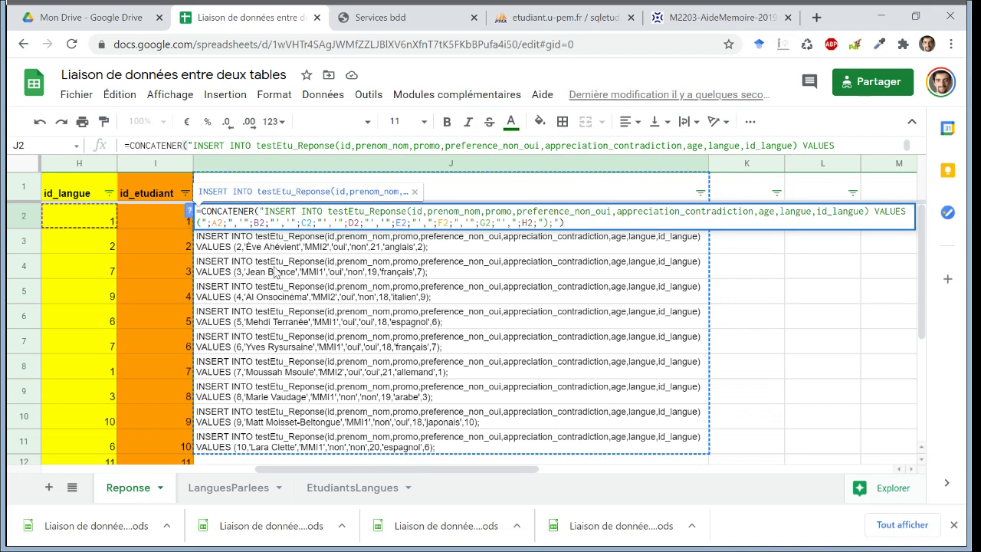
drag(201, 222, 544, 223)
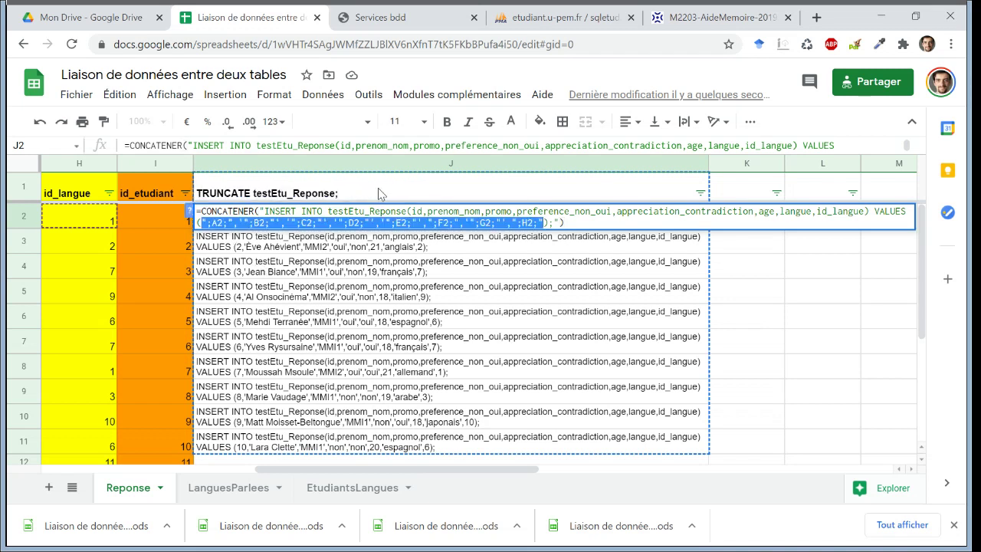
drag(412, 211, 885, 211)
key(ctrl+v)
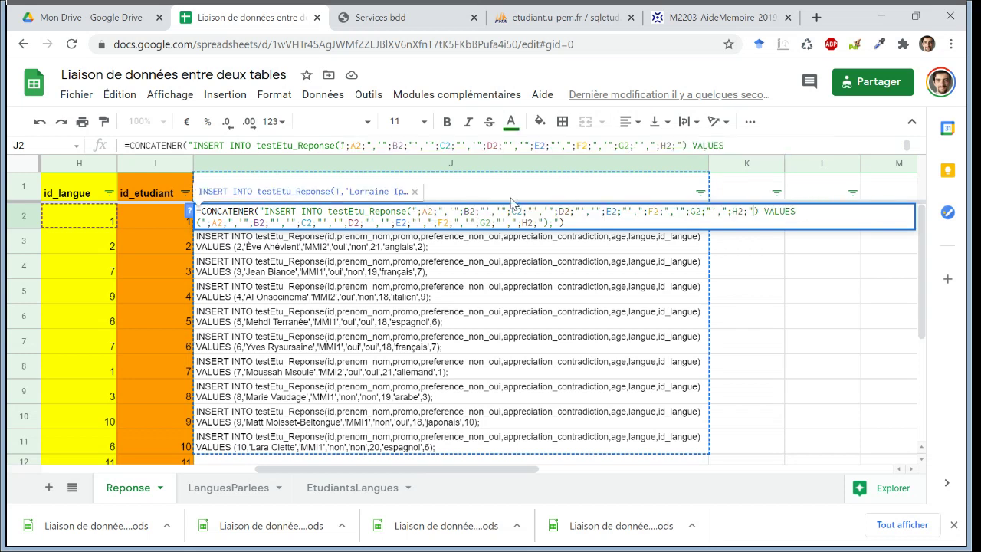
Change the references in the J2 formula's column list to the header cells A1, B1, C1, D1, E1, F1, G1 and H1.
click(434, 211)
key(BackSpace)
text(1)
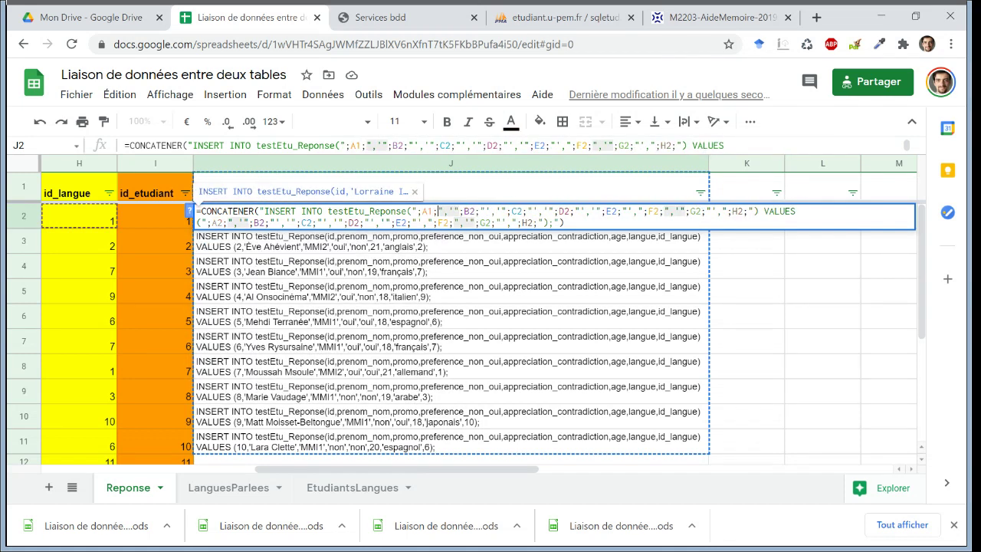
key(BackSpace)
text(1)
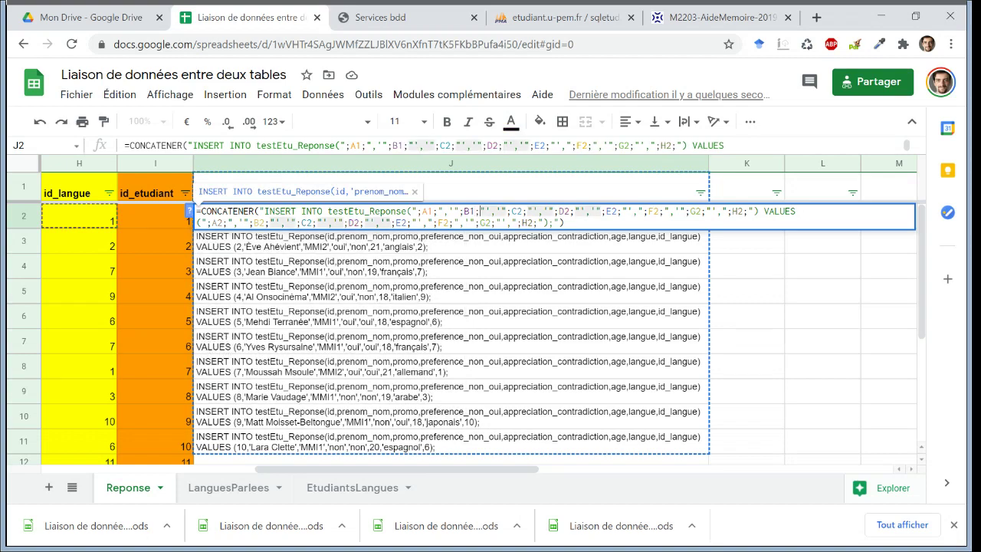
click(520, 211)
key(BackSpace)
text(1)
click(571, 211)
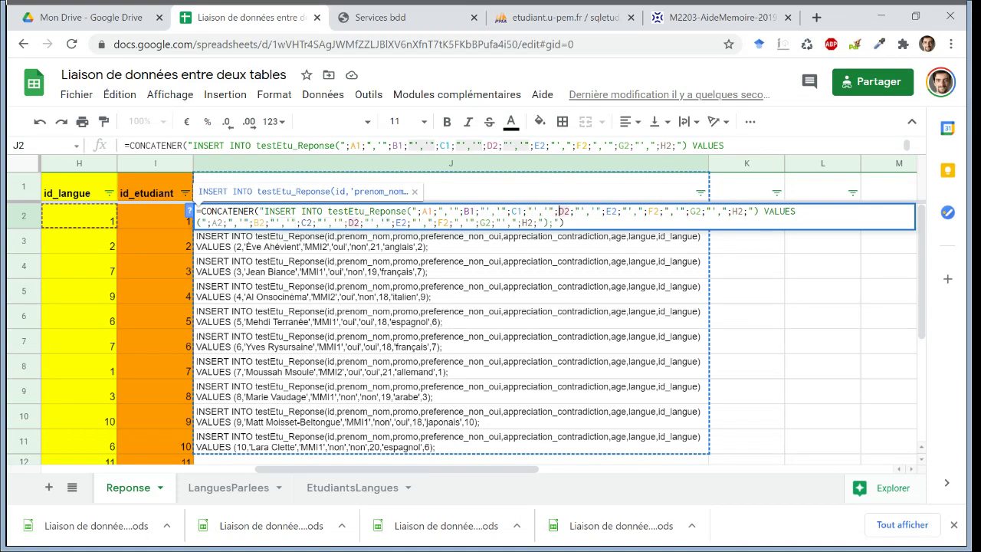
key(BackSpace)
text(1)
click(615, 211)
key(BackSpace)
text(1)
click(662, 210)
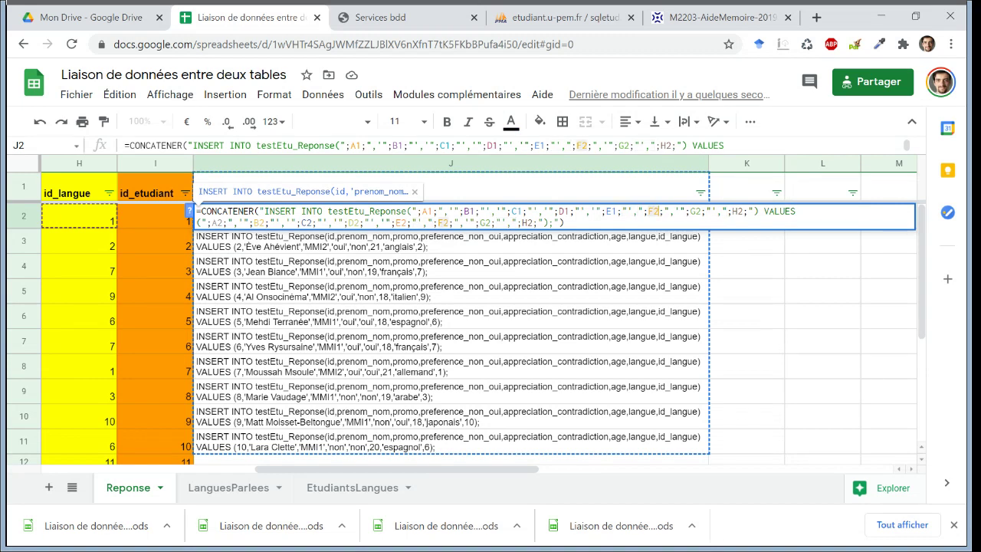
key(BackSpace)
text(1)
click(699, 211)
key(BackSpace)
text(1)
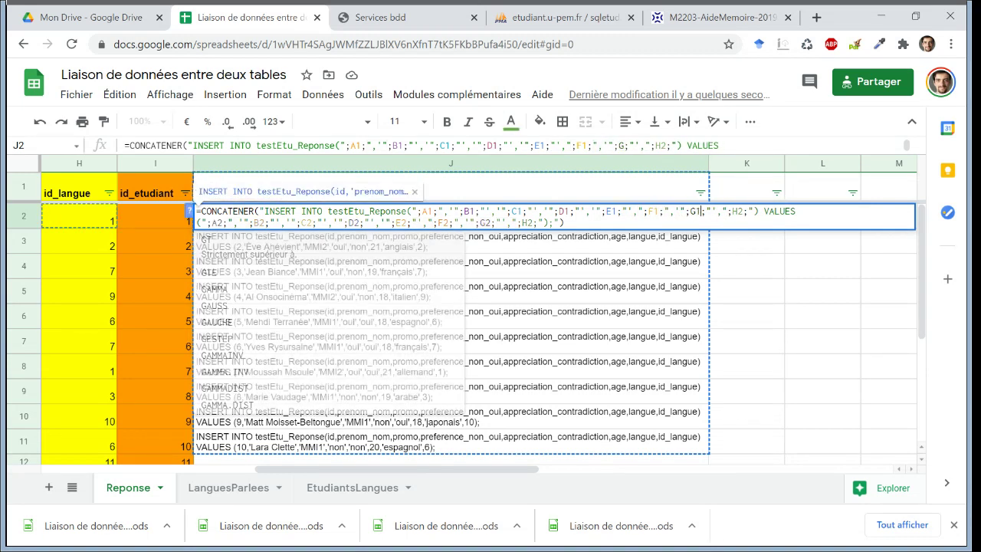
click(734, 211)
key(BackSpace)
text(1)
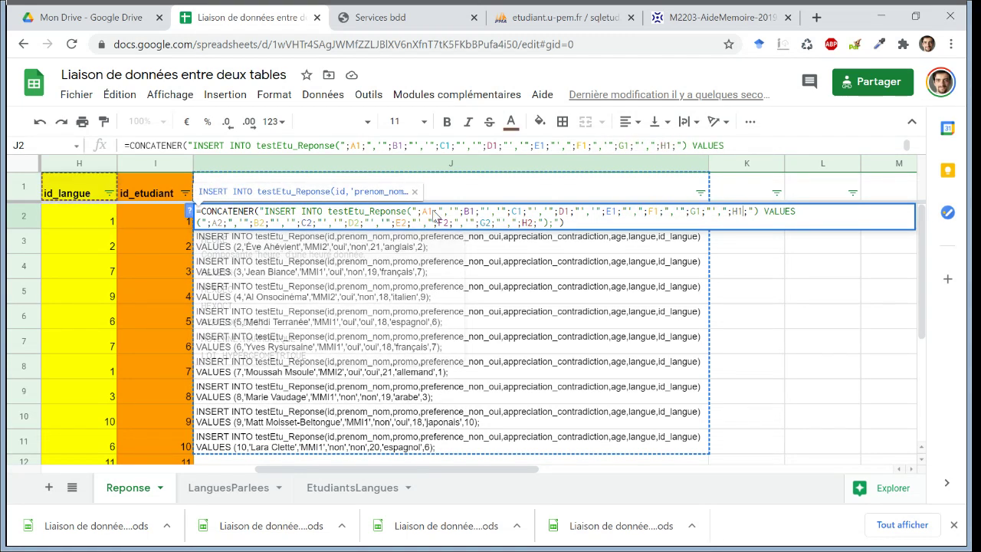
key(Return)
Fill the J2 formula with header references down to J5.
click(448, 220)
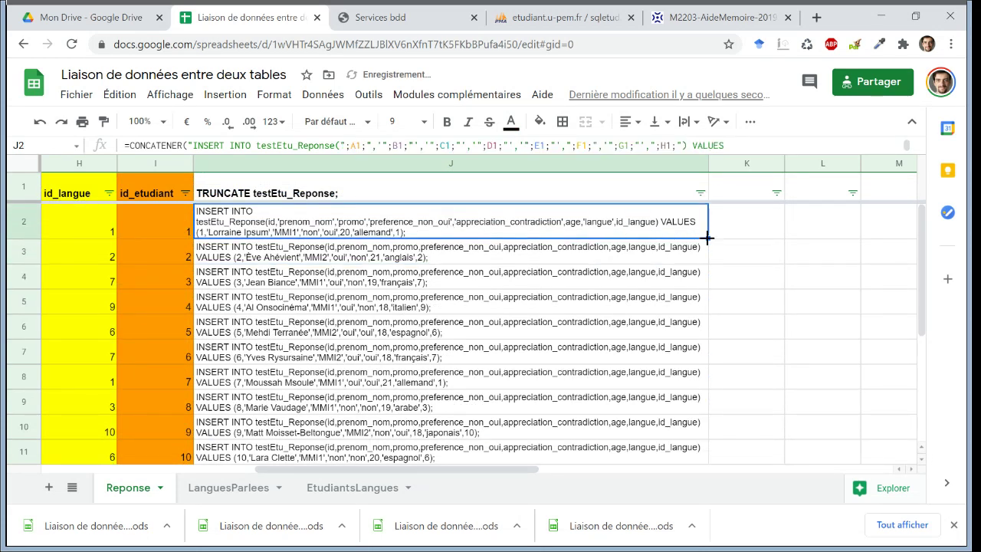
drag(708, 238, 706, 298)
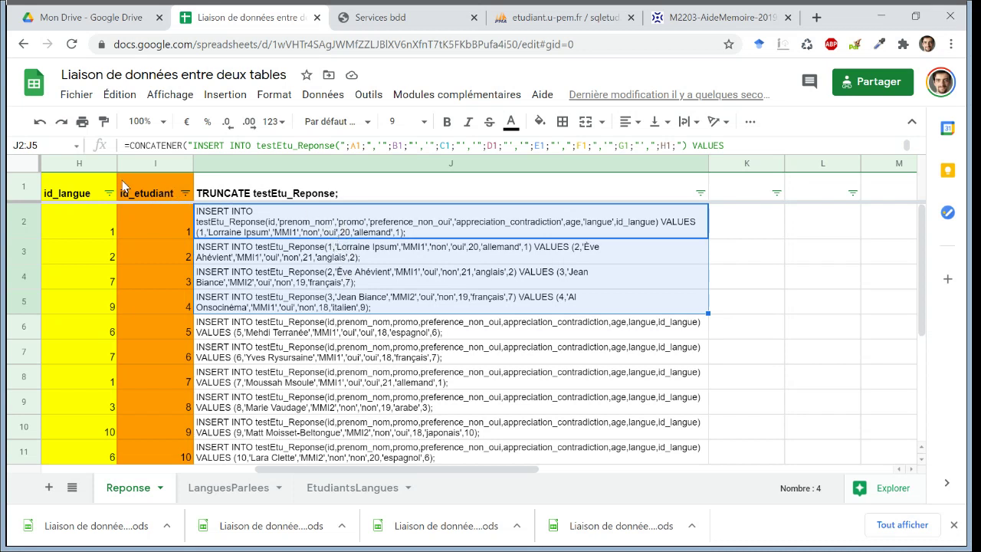
Lock row 1 in the J2 formula's header references, from A$1 through H$1, and fill the formula down to J7.
double_click(258, 236)
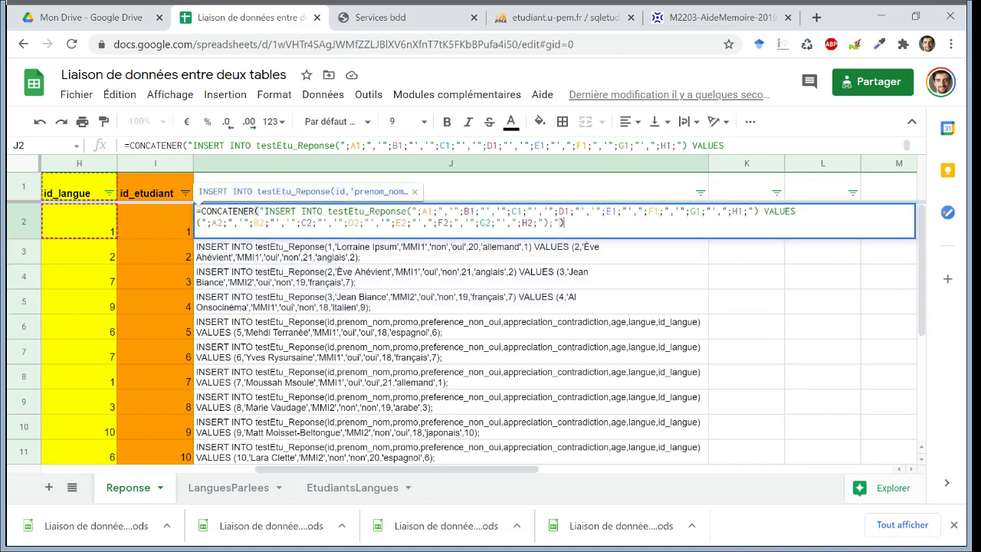
click(428, 211)
text($)
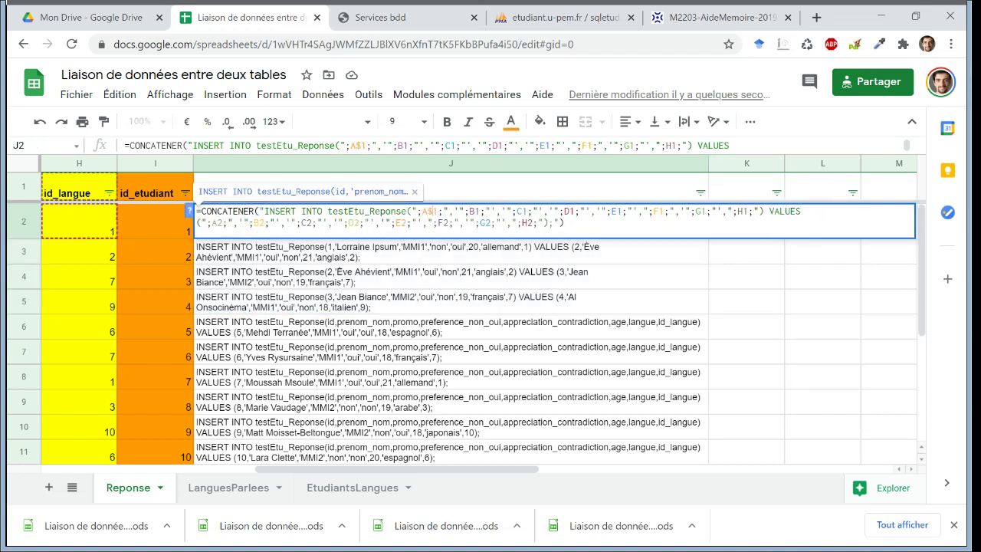
click(479, 211)
text($)
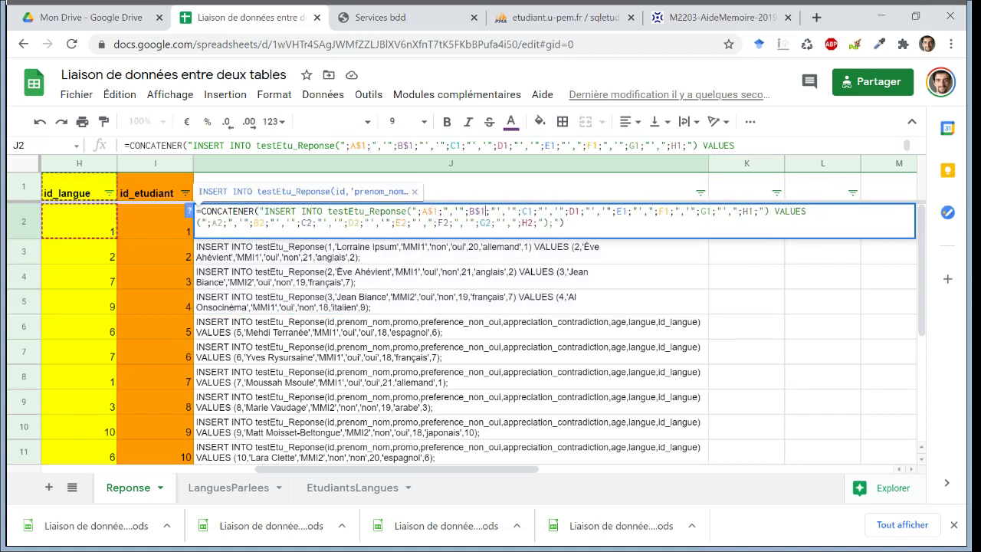
click(532, 212)
text($)
click(579, 211)
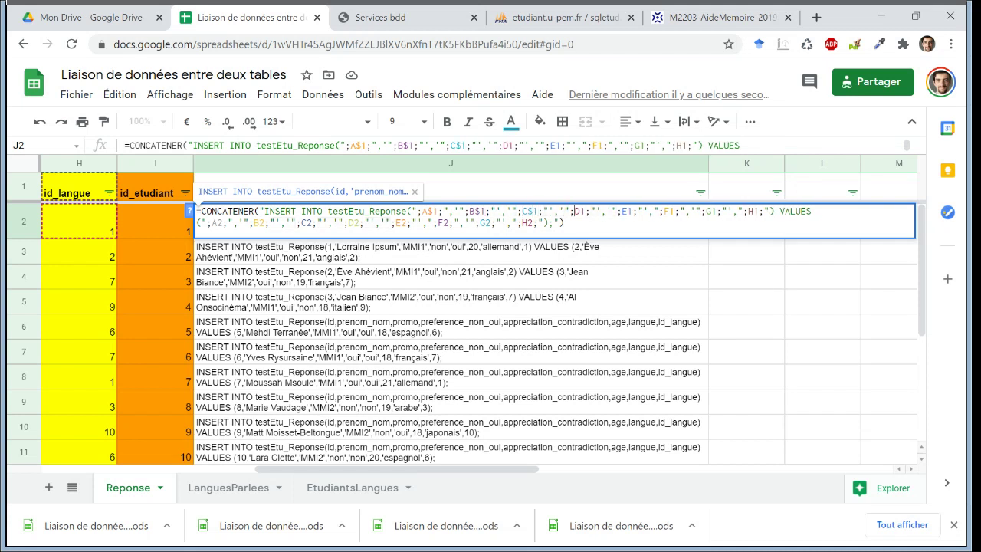
text($)
click(635, 211)
text($)
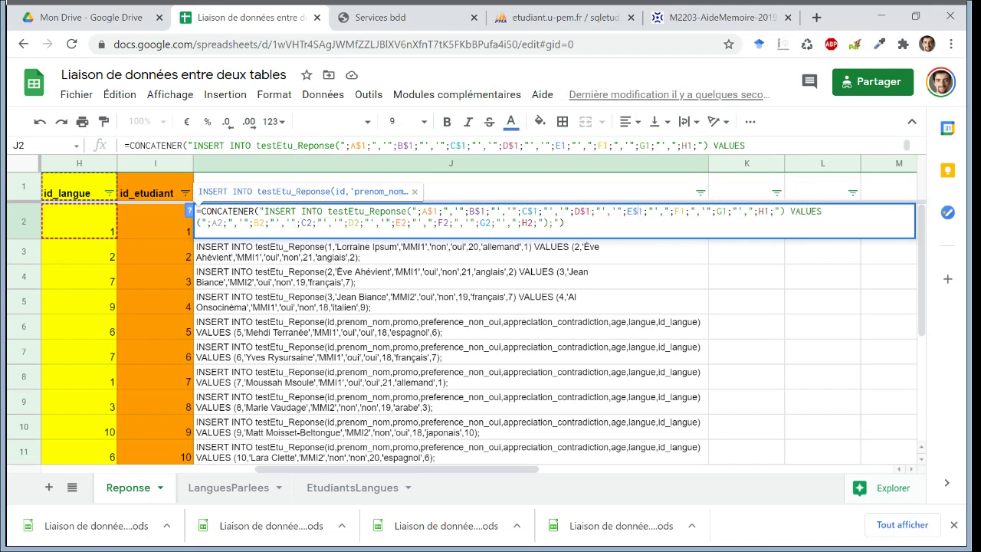
click(675, 211)
text($)
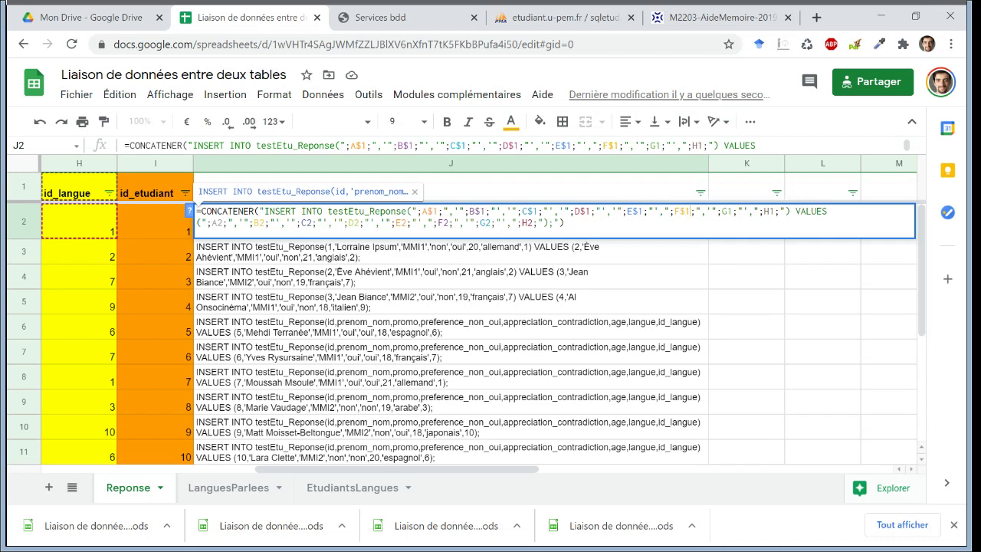
click(731, 211)
text($)
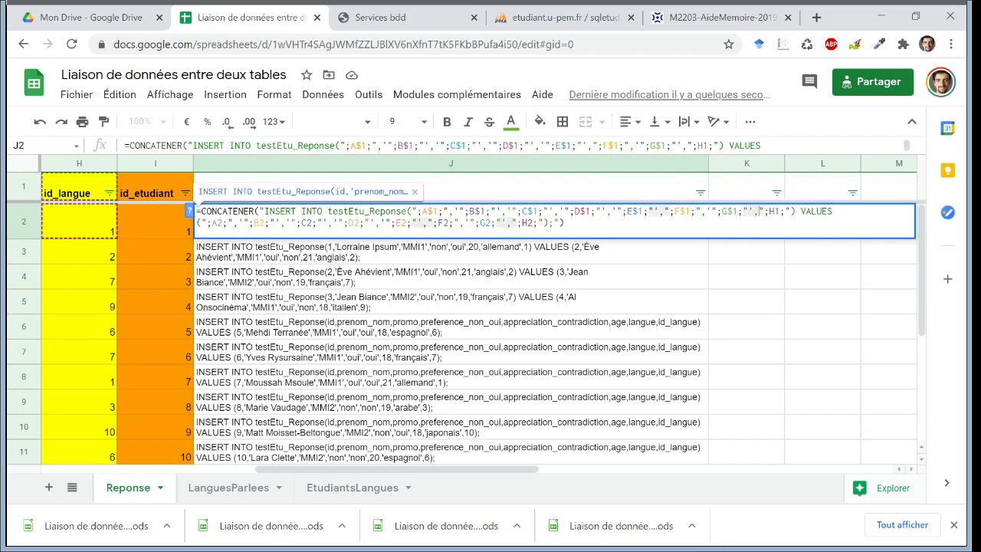
click(771, 211)
text($)
key(Return)
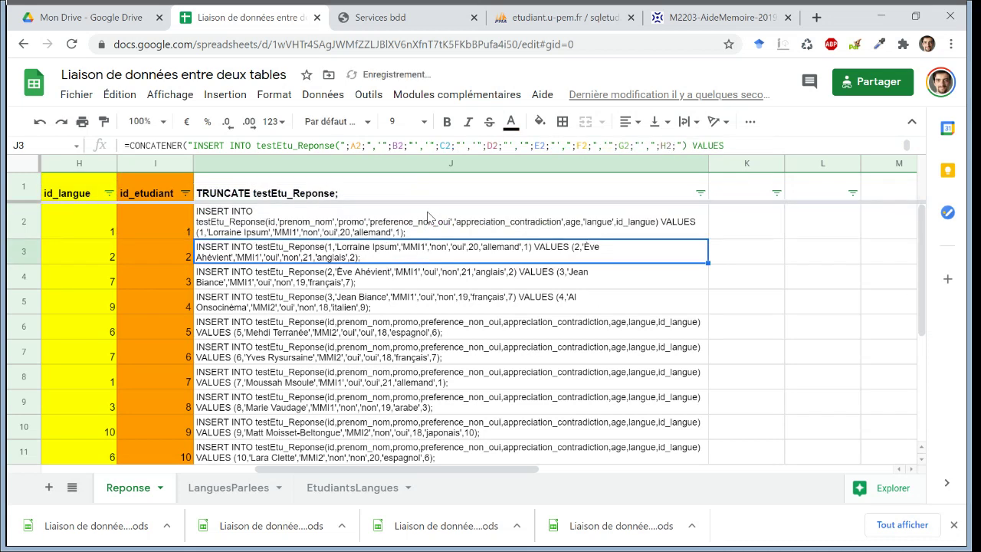
click(428, 217)
drag(698, 240, 699, 356)
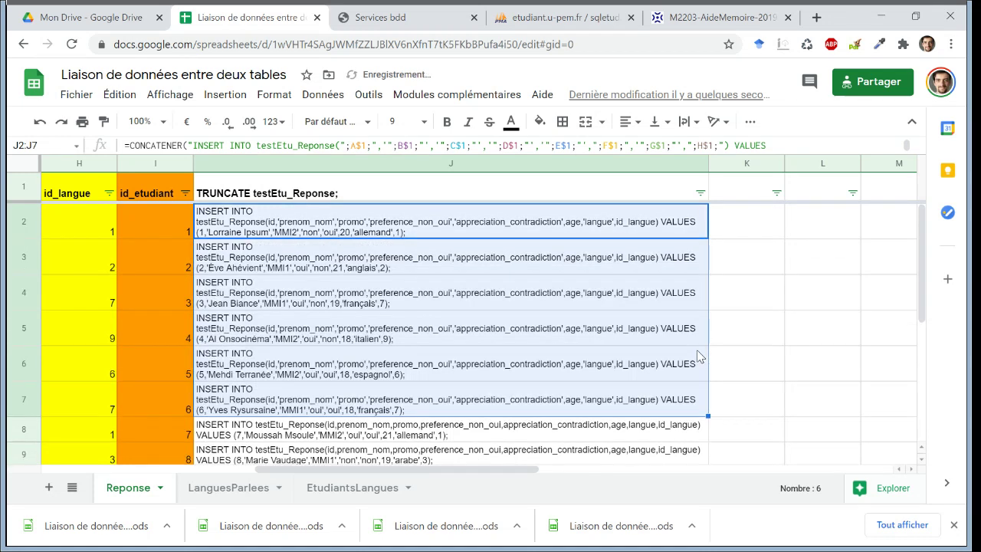
Copy the TRUNCATE and first INSERT queries from J1:J2 and try to run them on testEtu_Reponse in phpMyAdmin.
click(473, 221)
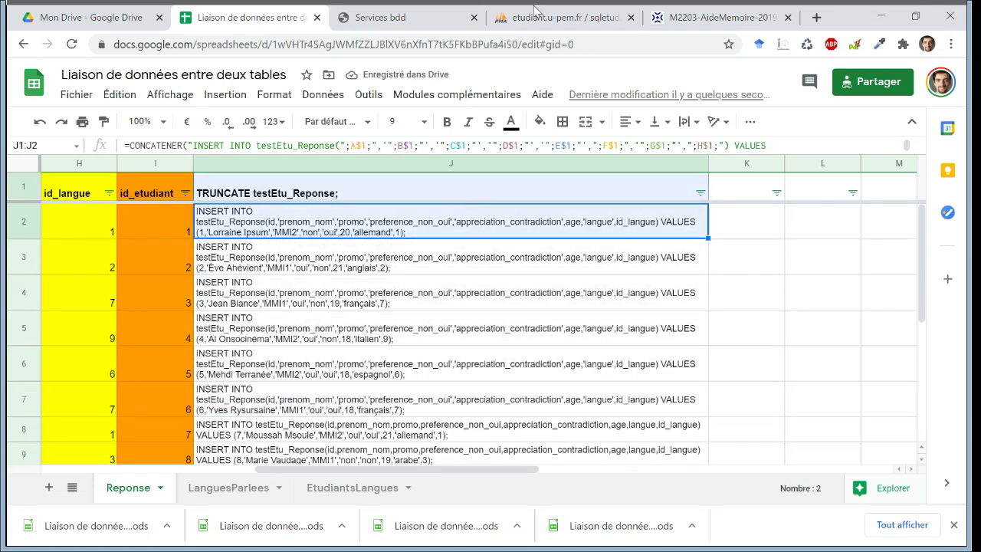
click(558, 17)
click(337, 88)
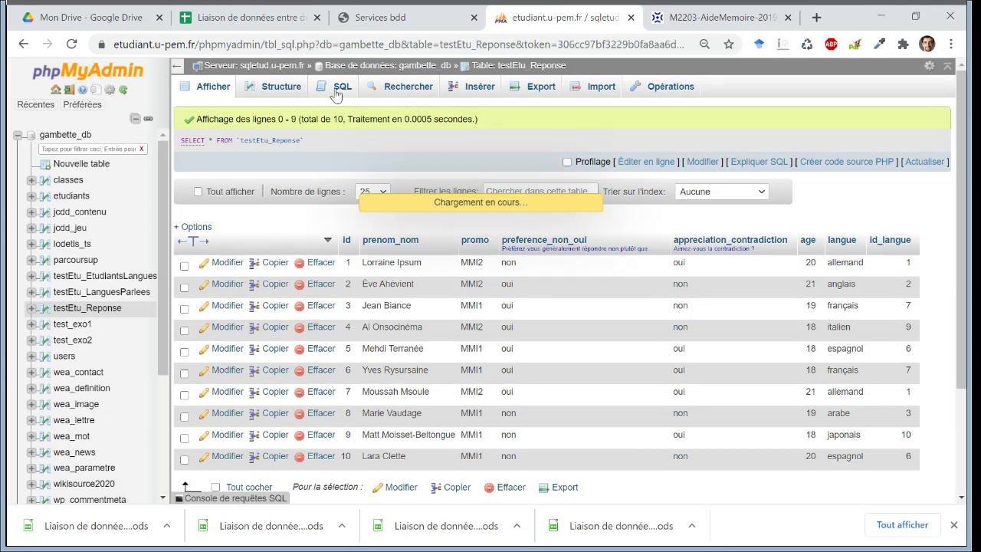
key(ctrl+a)
text(TRUNCATE testEtu_Reponse; INSERT INTO testEtu_Reponse(id,'prenom_nom','promo','preference_non_oui','appreciation_contradiction',age,'langue',id_langue) VALUES (1,'Lorraine Ipsum','MMI2','non','oui',20,'allemand',1);)
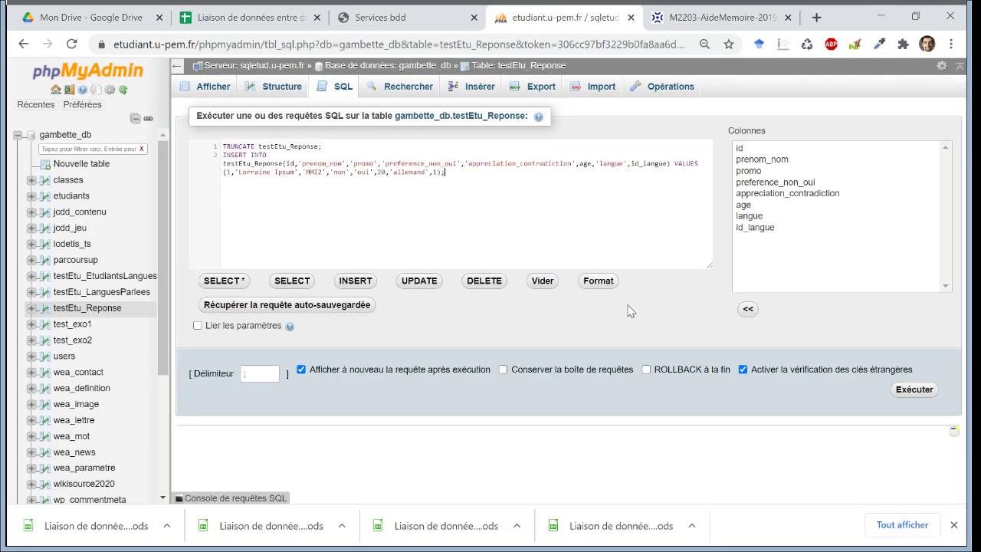
click(914, 390)
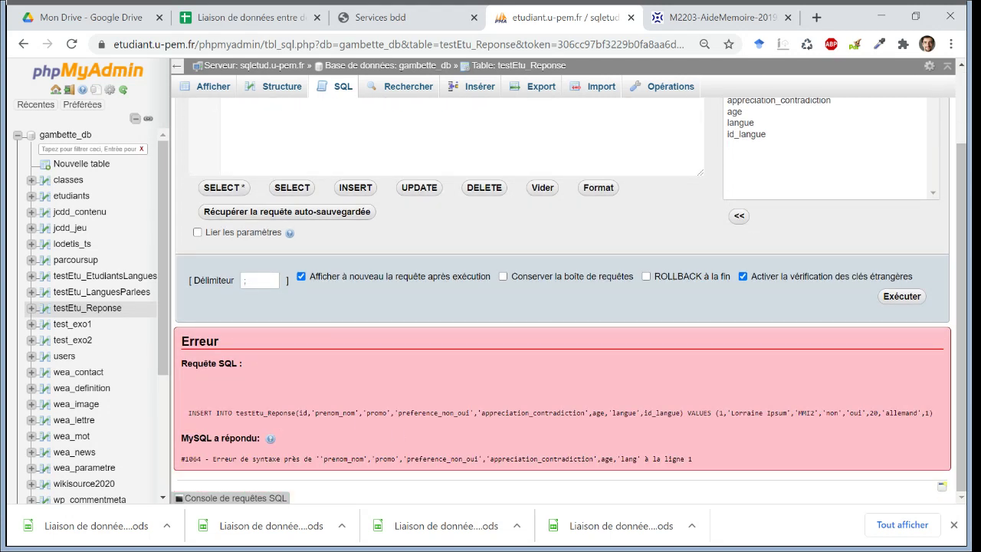
Back in Google Sheets, enclose the A$1 and B$1 column names in the J2 formula in backticks instead of single quotes.
click(274, 13)
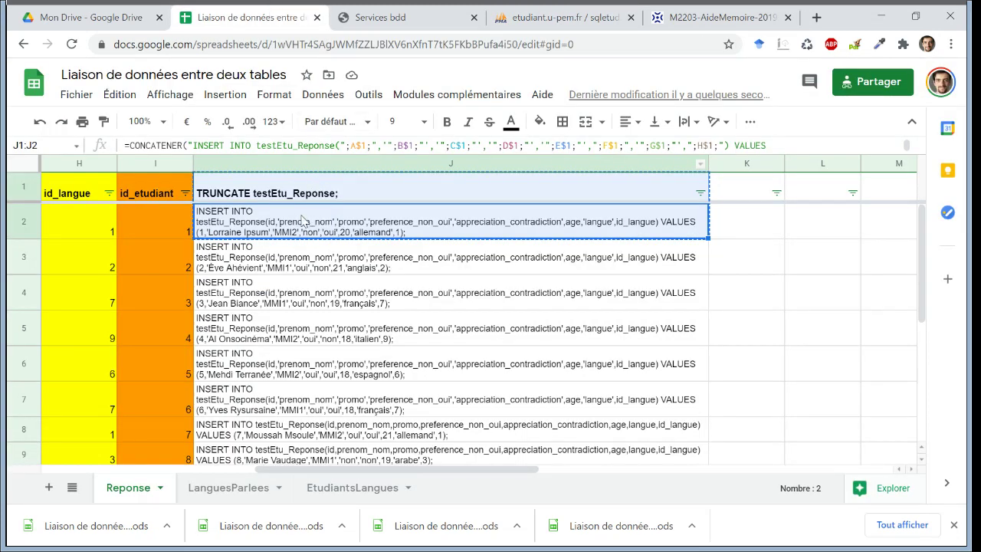
click(304, 221)
key(Return)
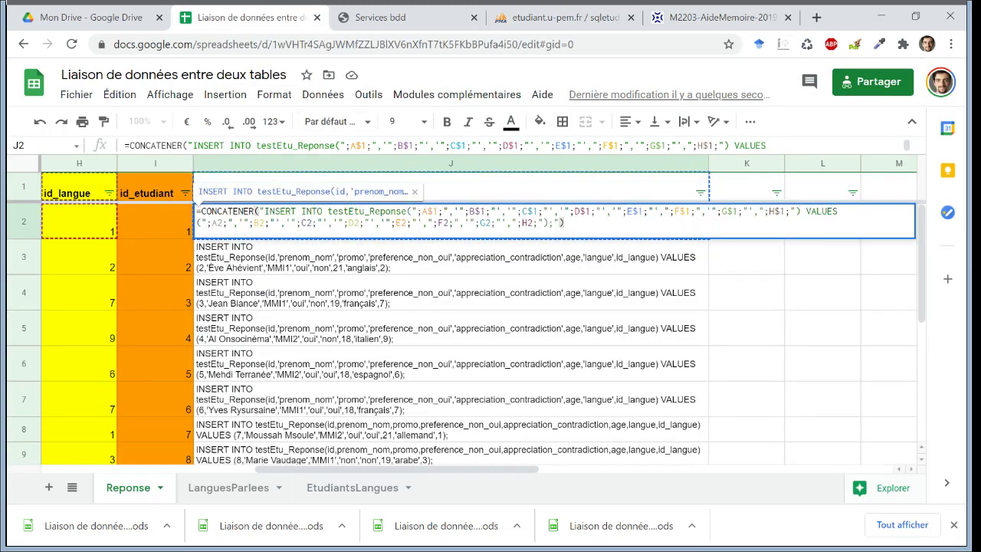
key(Return)
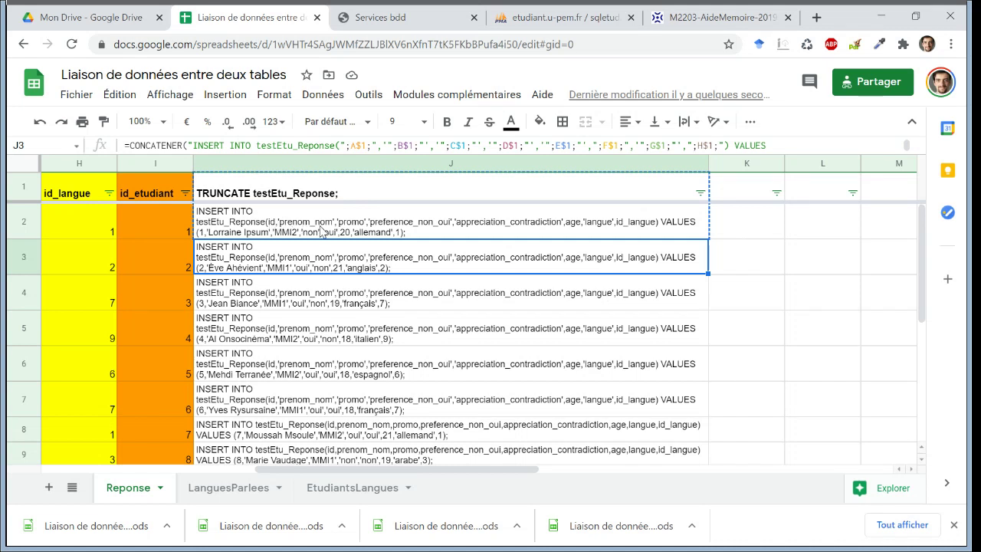
double_click(321, 232)
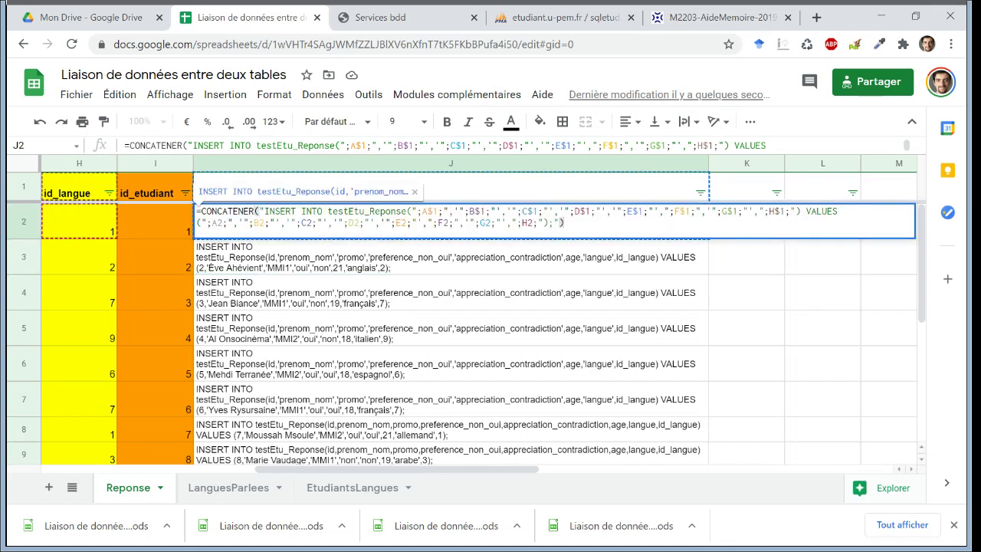
click(412, 211)
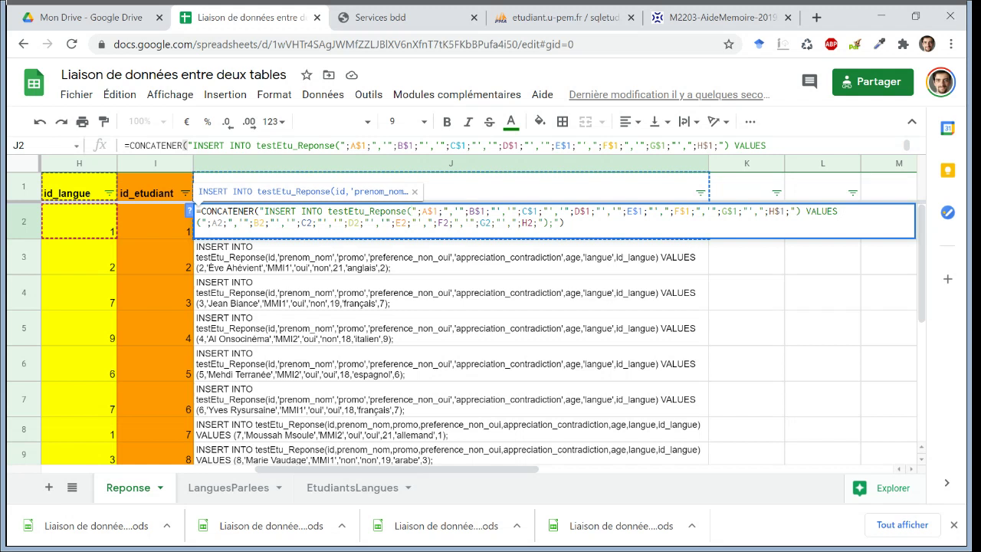
text(`)
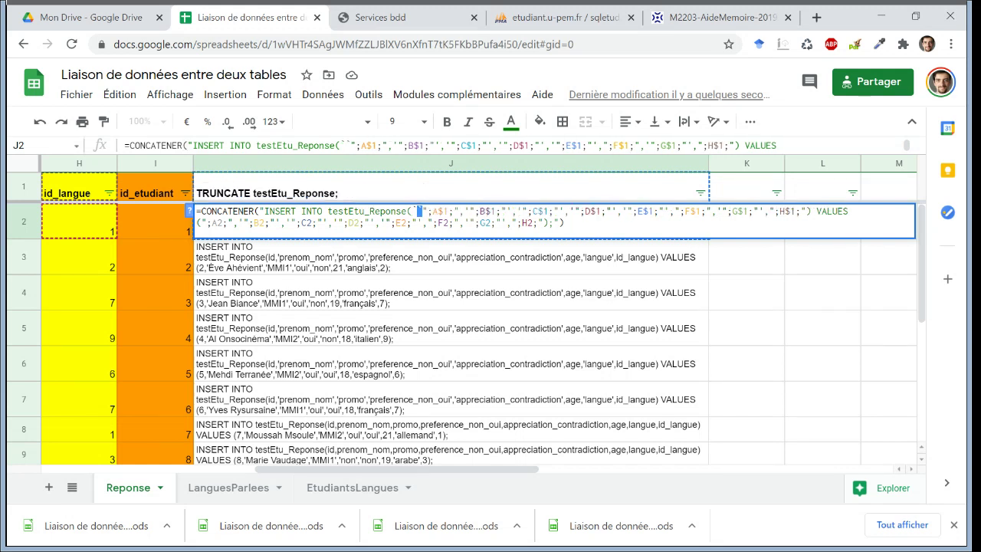
click(458, 212)
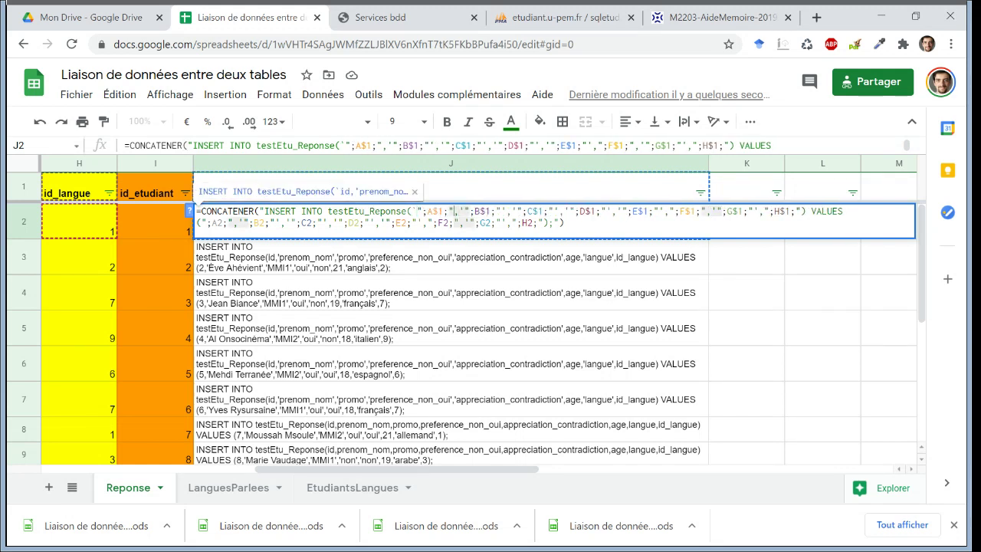
text(`)
click(500, 211)
text(`)
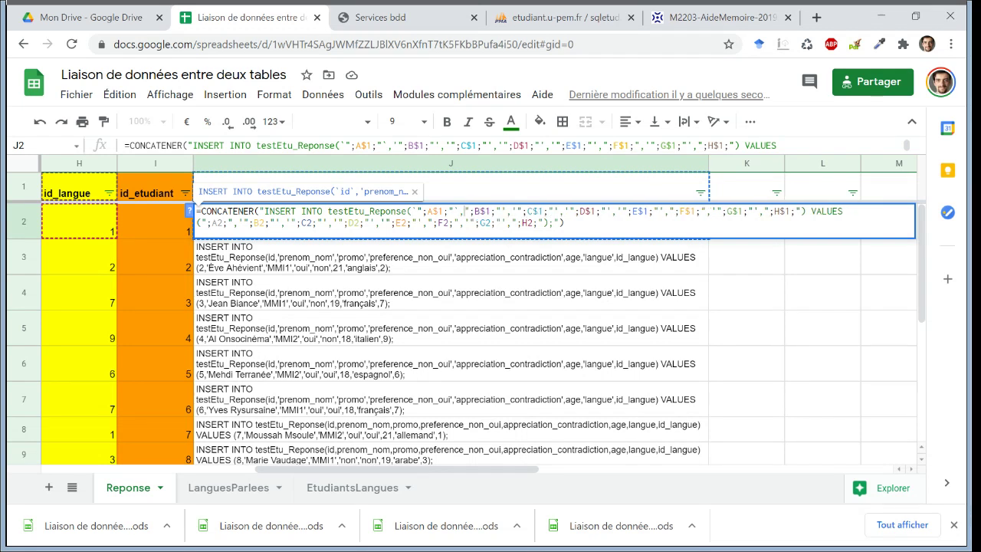
click(505, 211)
key(Delete)
text(`)
key(Right)
key(Delete)
text(`)
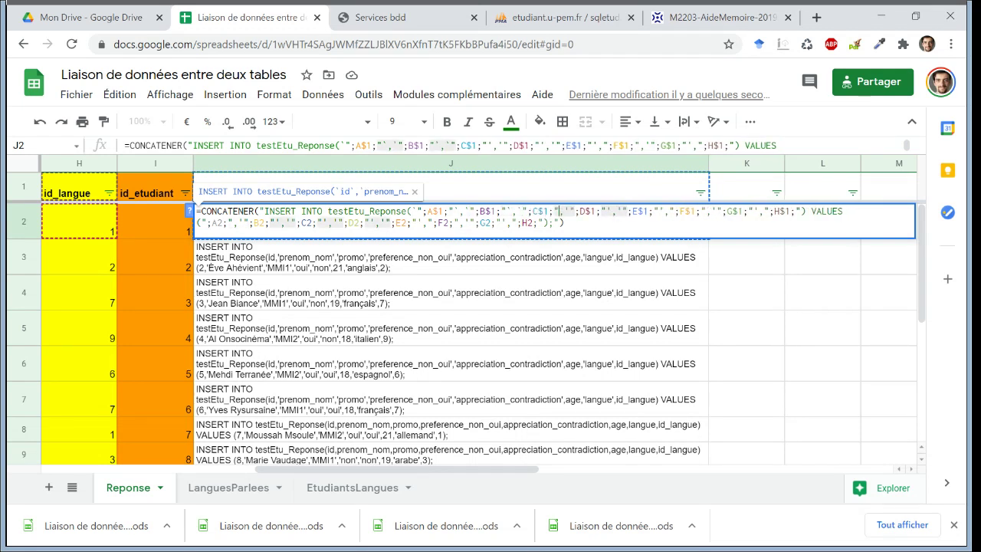
Continue the J2 column list by enclosing the C$1, D$1 and E$1 names in backticks instead of single quotes.
key(BackSpace)
text(`)
key(Right)
key(Delete)
text(`)
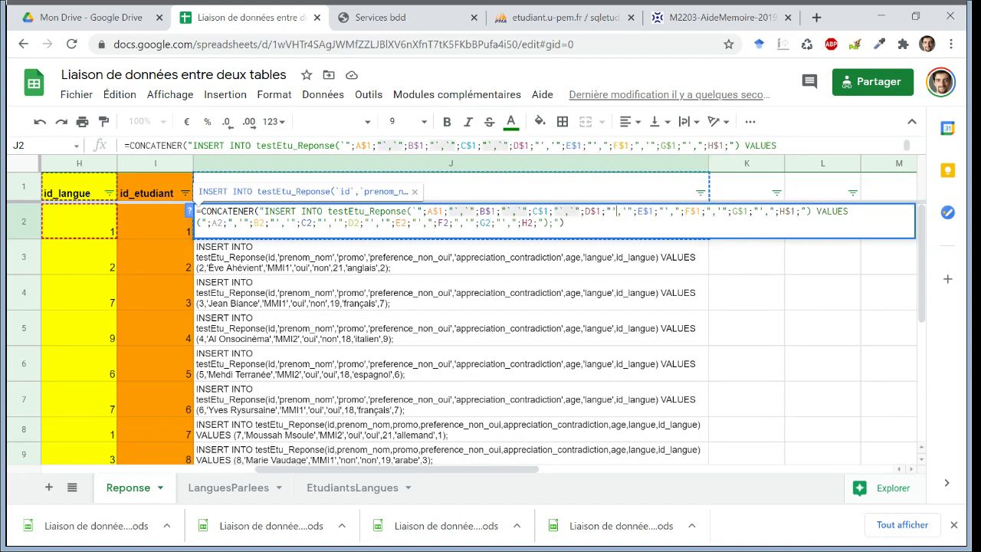
key(BackSpace)
text(`)
key(Right)
key(Delete)
text(`)
key(BackSpace)
text(`)
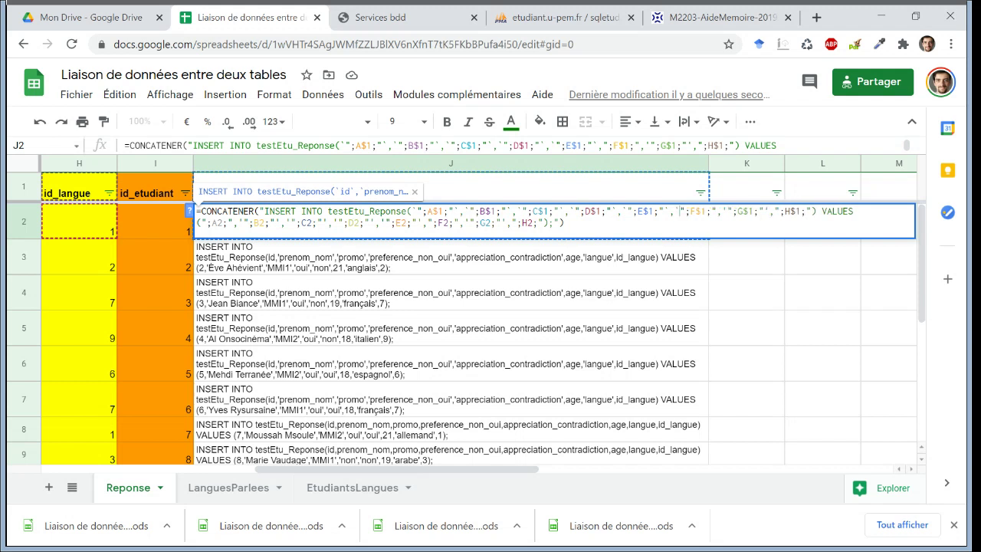
Enclose the F$1, G$1 and H$1 names in the J2 formula in backticks and validate the formula.
key(Right)
key(Delete)
text(`)
key(Right)
key(Right)
key(Right)
key(Right)
key(Right)
key(Right)
key(Right)
key(Right)
key(BackSpace)
text(`)
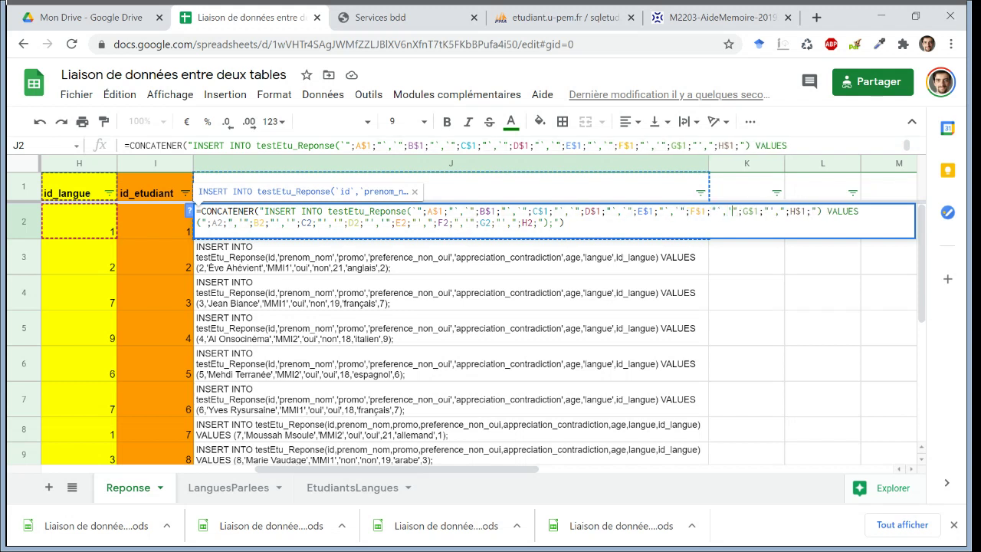
key(Right)
key(Delete)
text(`)
key(Right)
key(Right)
key(Right)
key(Right)
key(Right)
key(Right)
key(Right)
key(Right)
key(BackSpace)
text(`)
key(Right)
key(Delete)
text(`)
key(Right)
key(Right)
key(Right)
key(Right)
key(Right)
key(Right)
key(Right)
text(`)
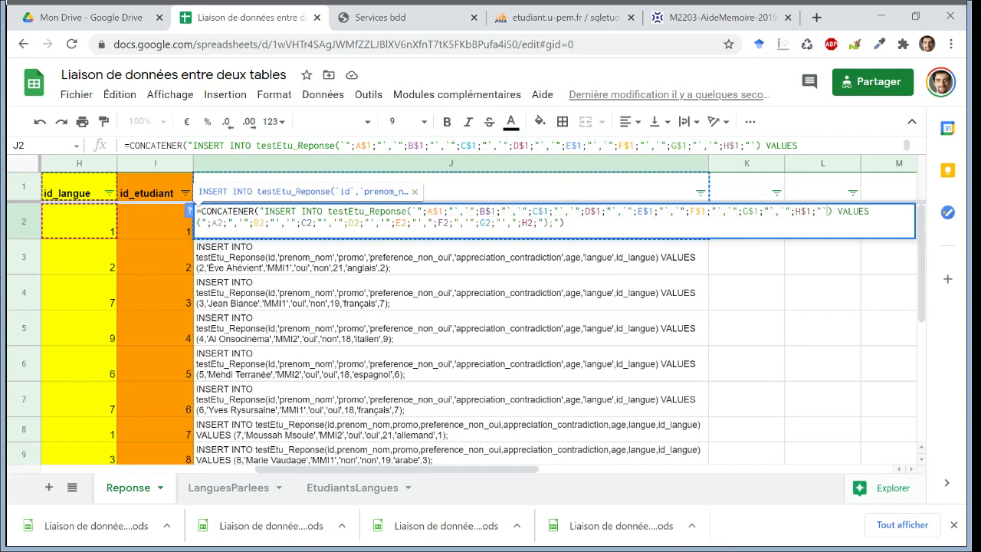
key(Return)
Copy the J2 formula with backticked column names into the whole range J2:J22.
click(667, 220)
scroll(667, 220, down, 3)
shift+click(667, 220)
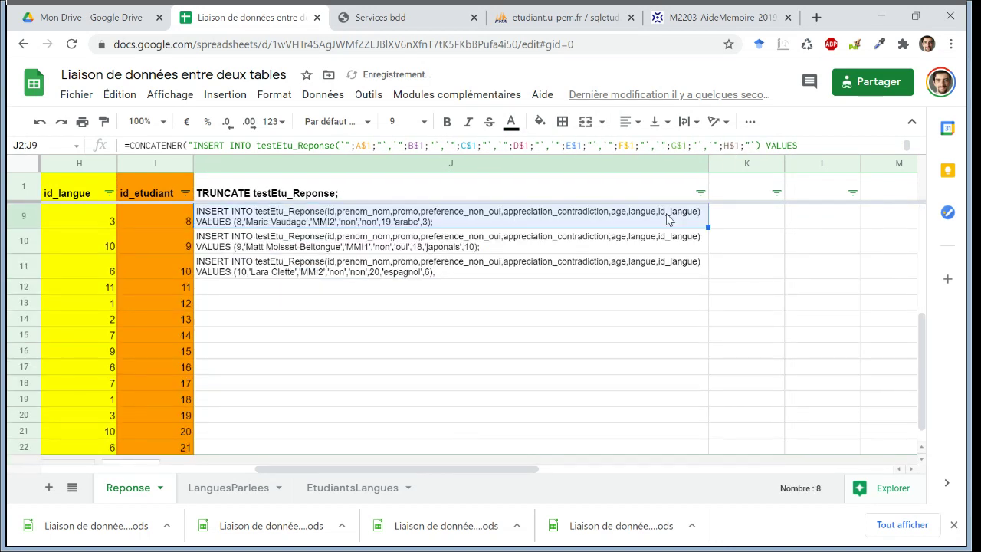
scroll(666, 220, up, 3)
click(667, 220)
key(ctrl+c)
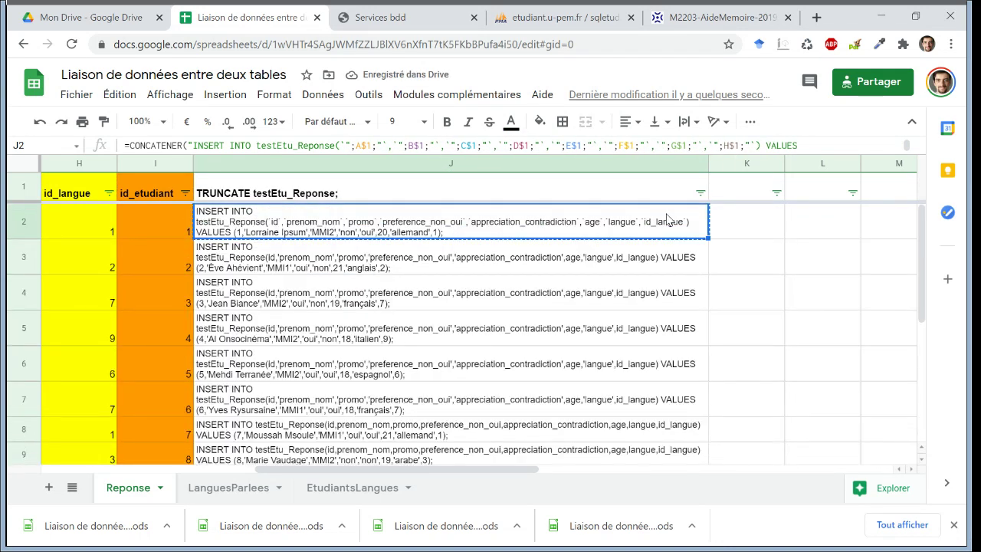
key(shift+Down)
key(shift+Up)
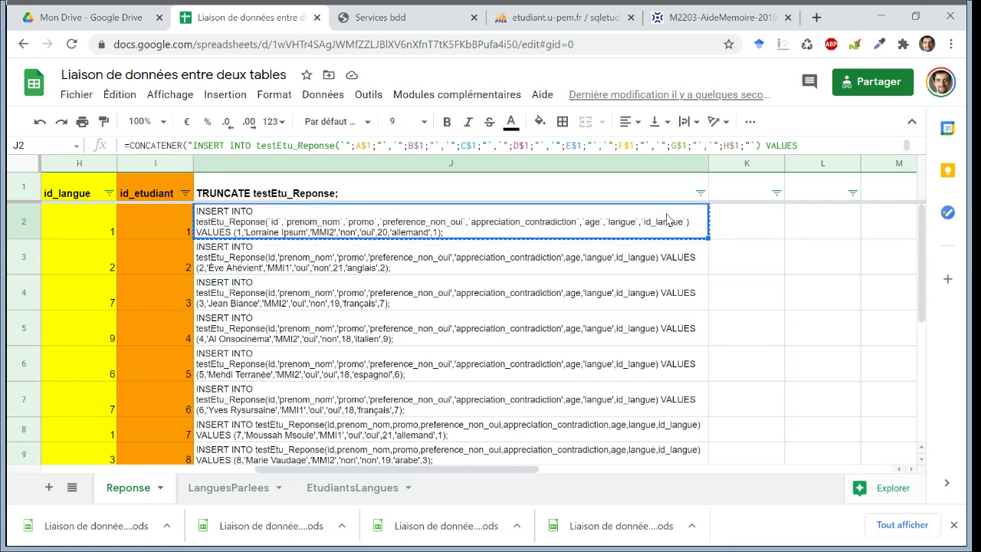
key(shift+Down)
key(shift+Down)
key(shift+Down)
key(shift+Down)
key(shift+Down)
key(shift+Down)
key(shift+Down)
key(shift+Down)
key(shift+Down)
key(shift+Down)
key(shift+Down)
key(shift+Down)
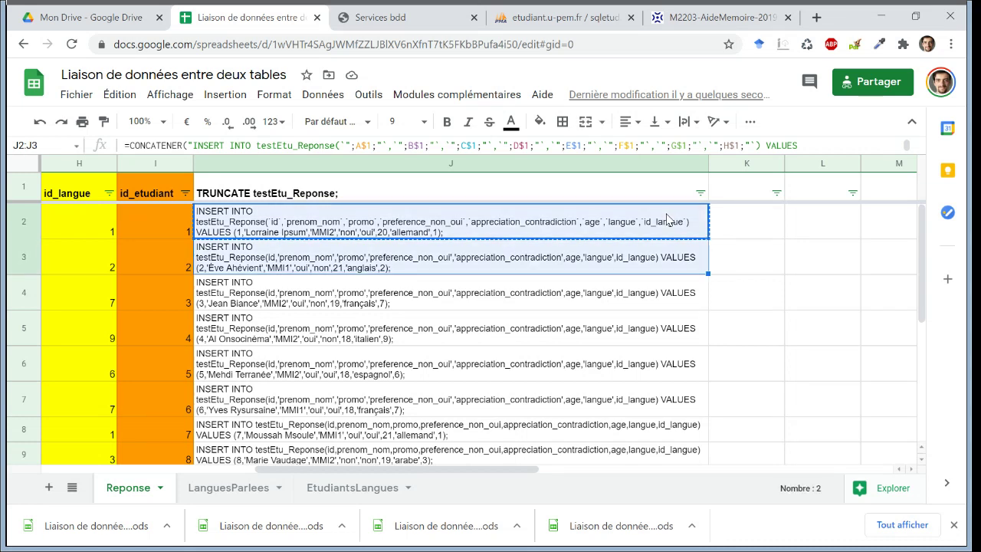
key(shift+Down)
key(shift+Down)
key(shift+Down)
key(shift+Down)
key(shift+Down)
key(shift+Down)
key(shift+Down)
key(shift+Down)
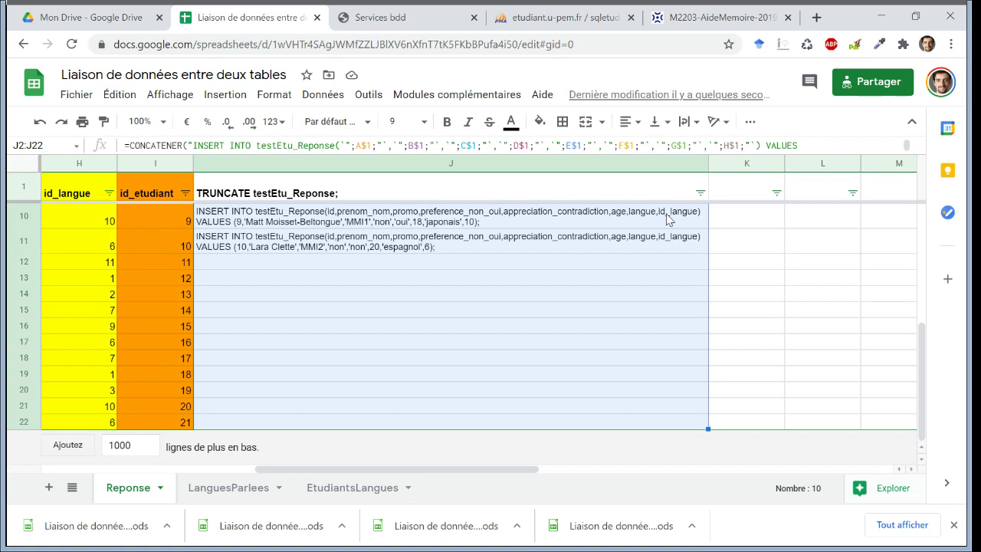
key(ctrl+v)
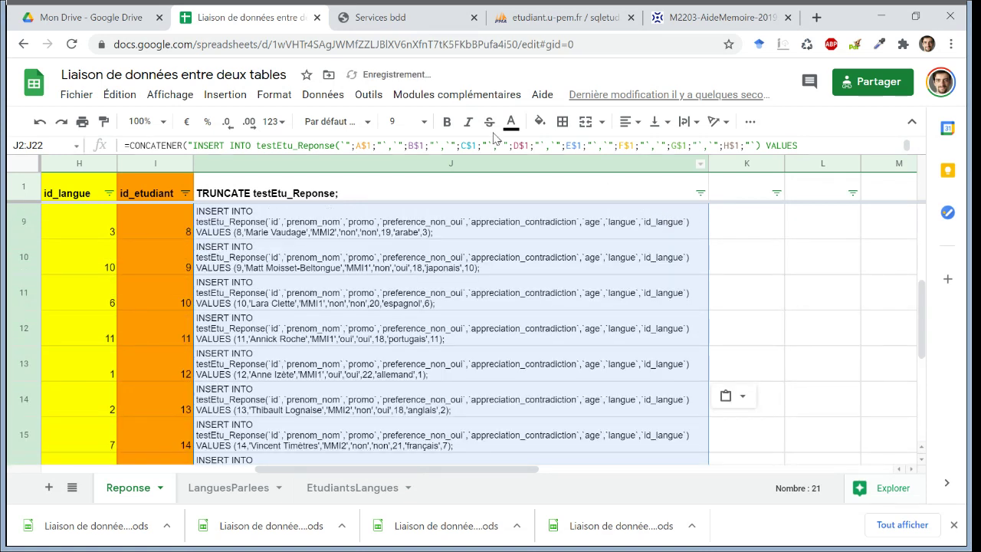
Set the font size of the queries in J2:J22 to 8 and select cell J2.
click(423, 121)
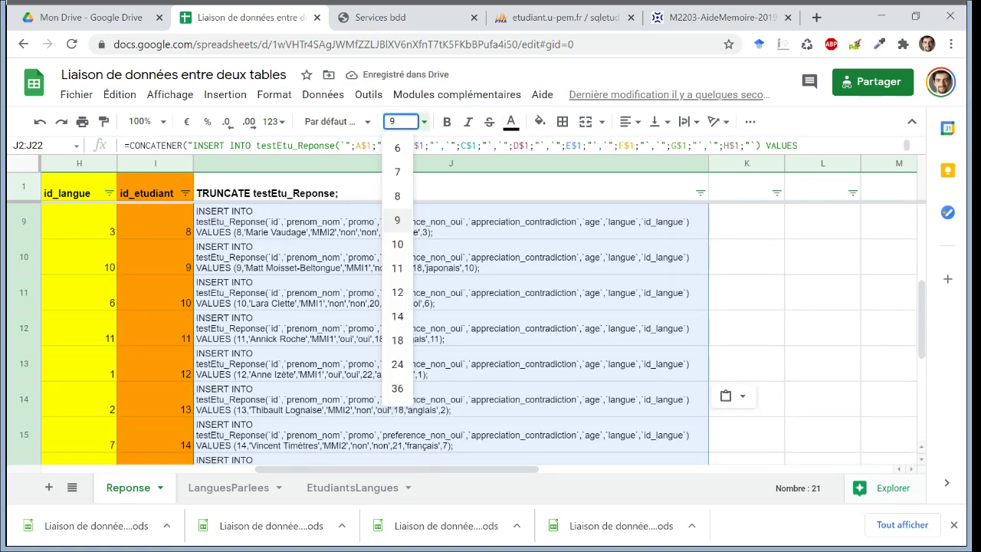
click(396, 197)
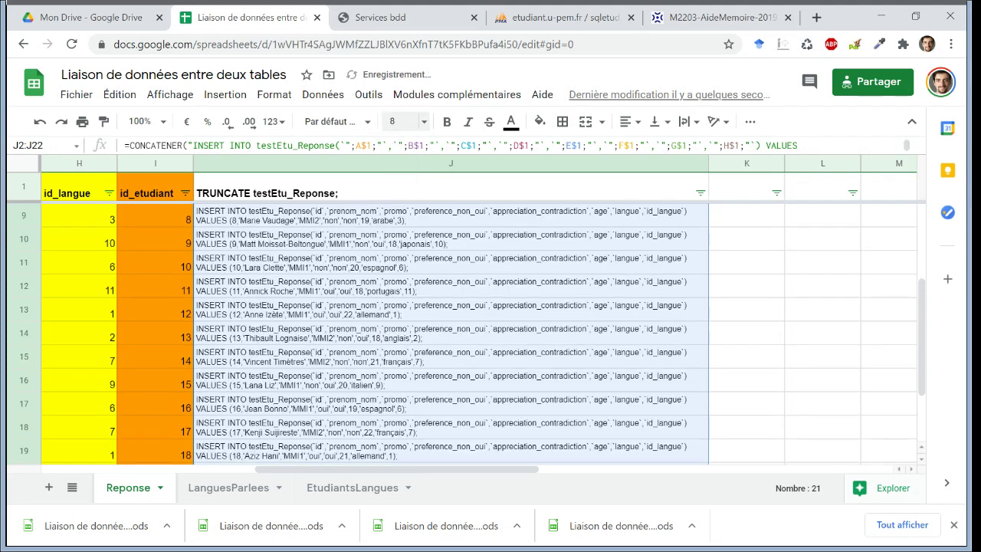
scroll(406, 218, up, 3)
click(406, 218)
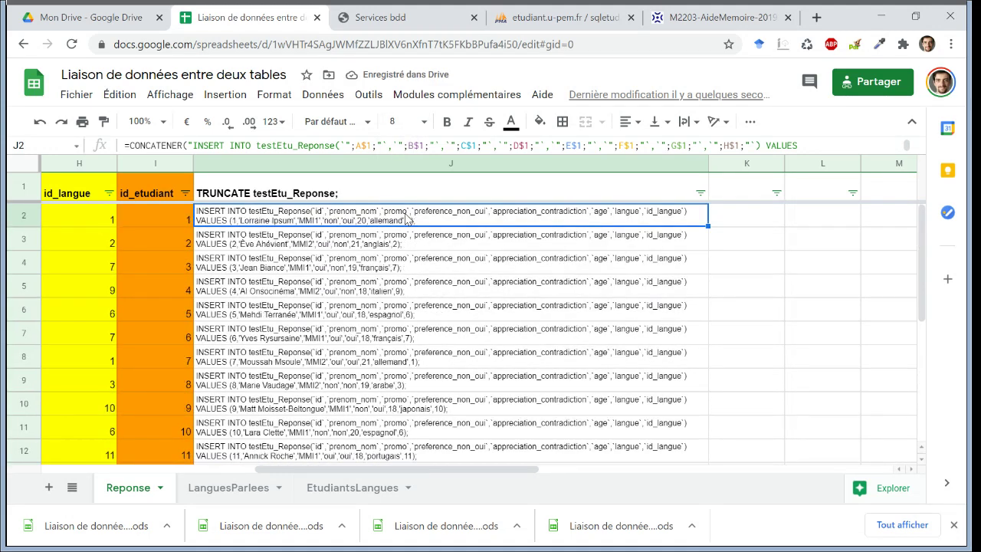
Review the row 2 data columns alongside the INSERT query generated in column J.
key(Left)
key(Left)
key(Left)
key(Left)
key(Left)
key(Left)
key(Left)
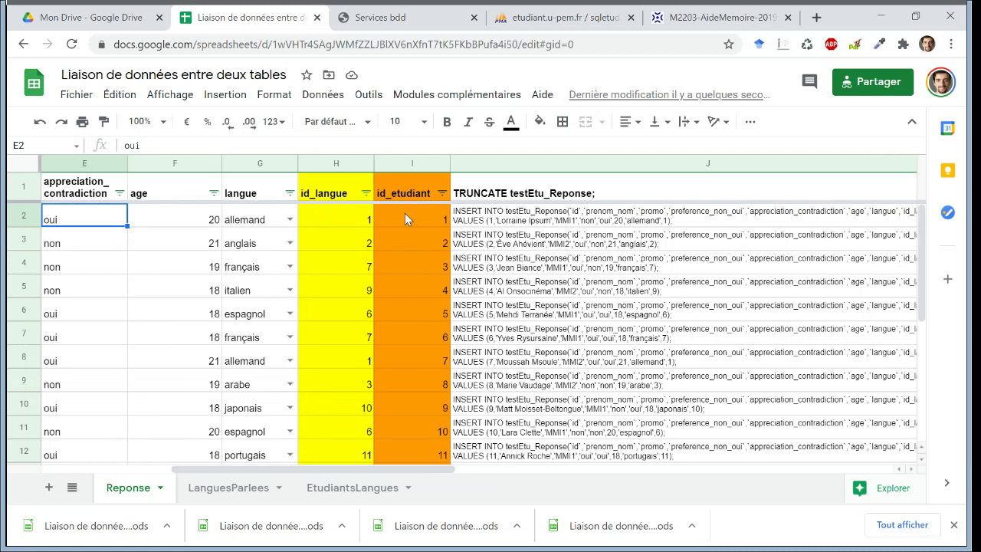
key(Right)
key(Right)
key(Right)
key(Right)
key(Right)
key(Right)
key(Right)
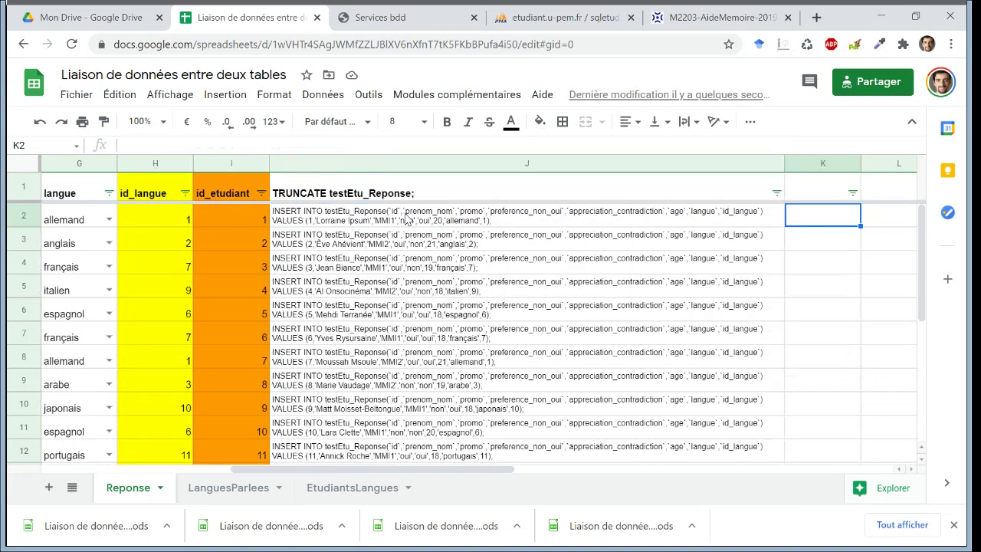
Copy the TRUNCATE header and the INSERT queries in J1:J22, and switch to phpMyAdmin.
key(shift+Up)
key(ctrl+shift+Down)
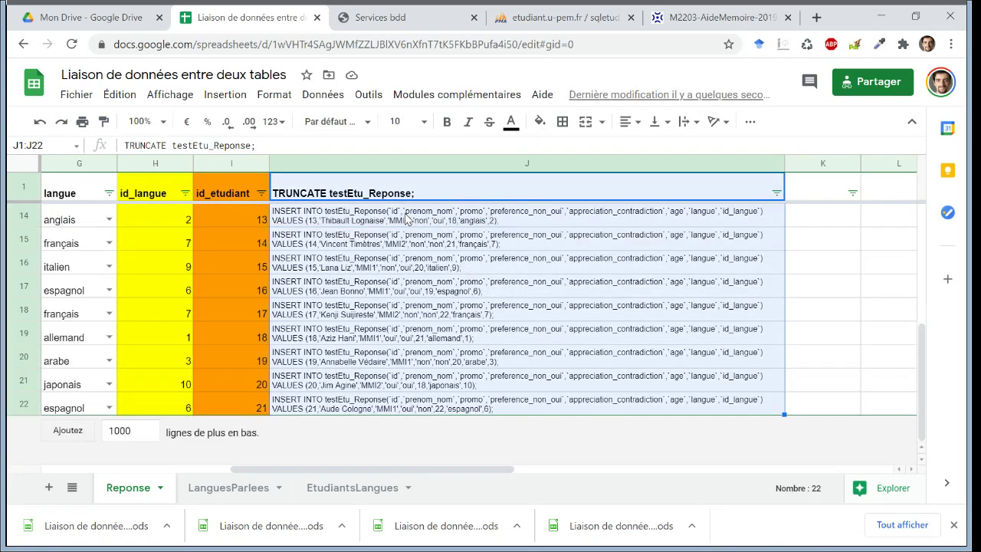
click(531, 11)
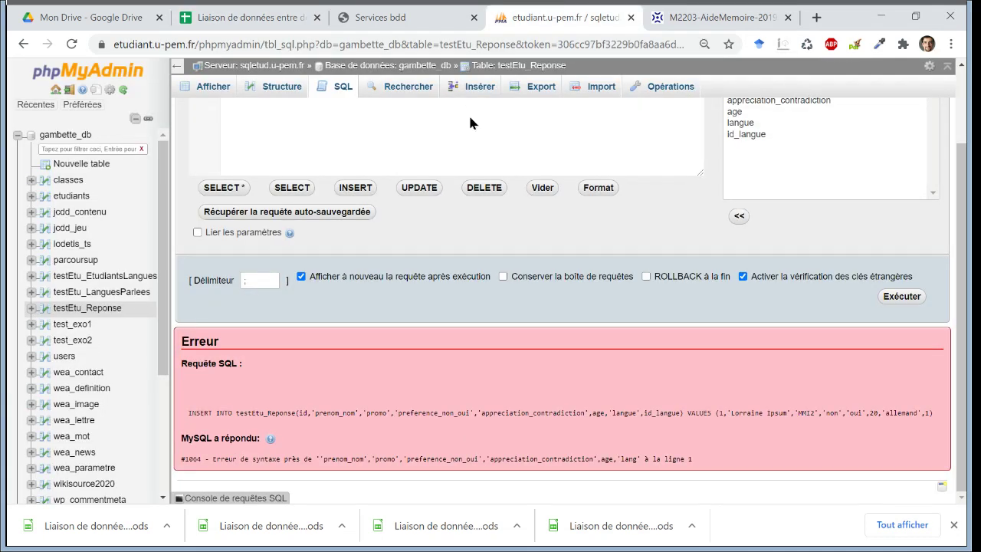
Replace the old SQL query with the copied queries, execute them, and display the rows of testEtu_Reponse.
scroll(845, 125, up, 1)
click(664, 207)
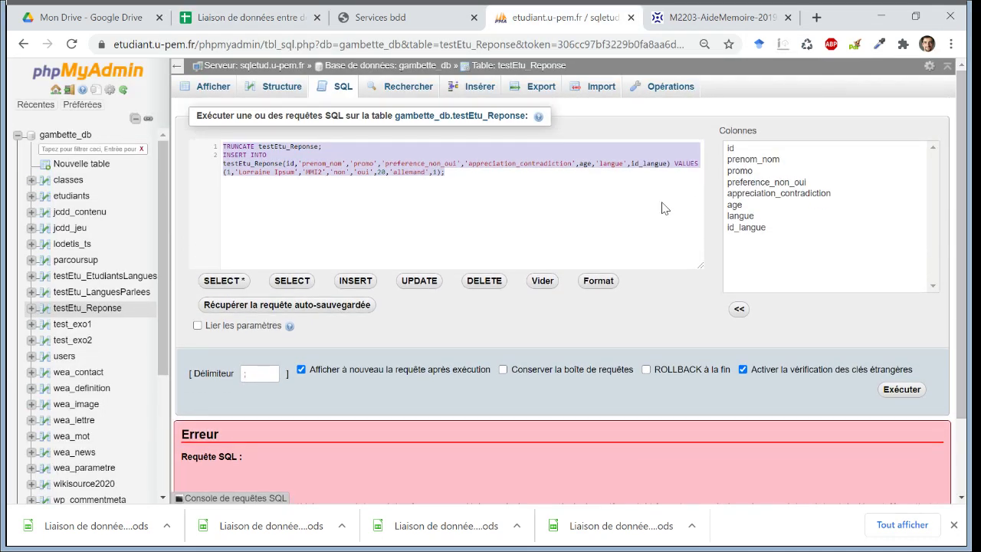
key(ctrl+v)
click(901, 389)
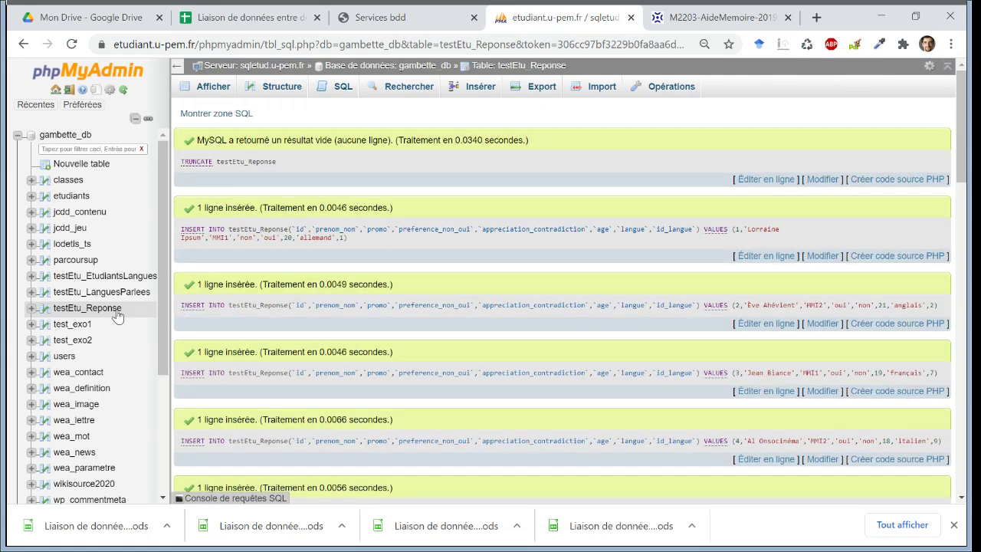
click(117, 310)
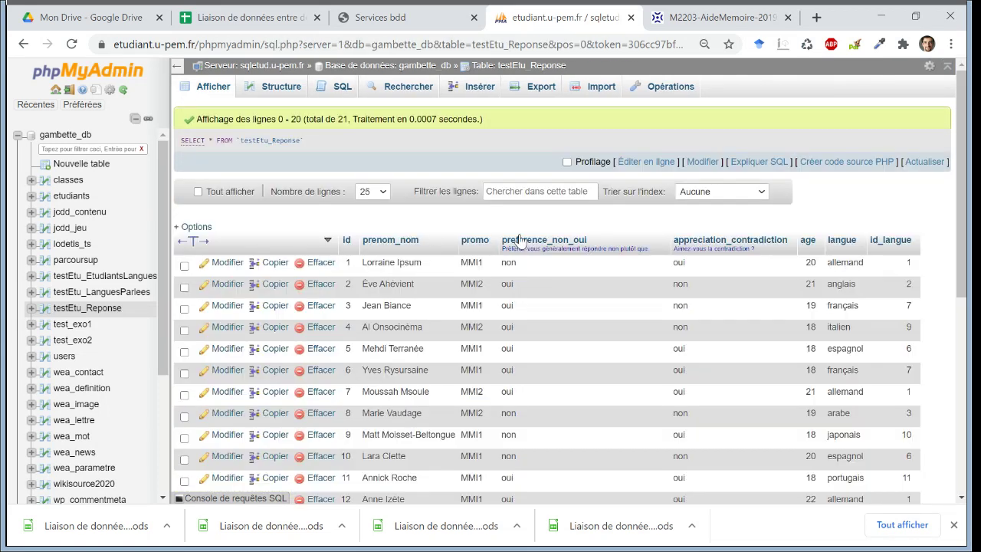
Switch back to the Google Sheets document and insert an empty row above row 22 of the Reponse sheet.
click(278, 10)
click(260, 289)
key(Left)
key(Left)
key(Left)
key(Left)
key(Left)
key(Left)
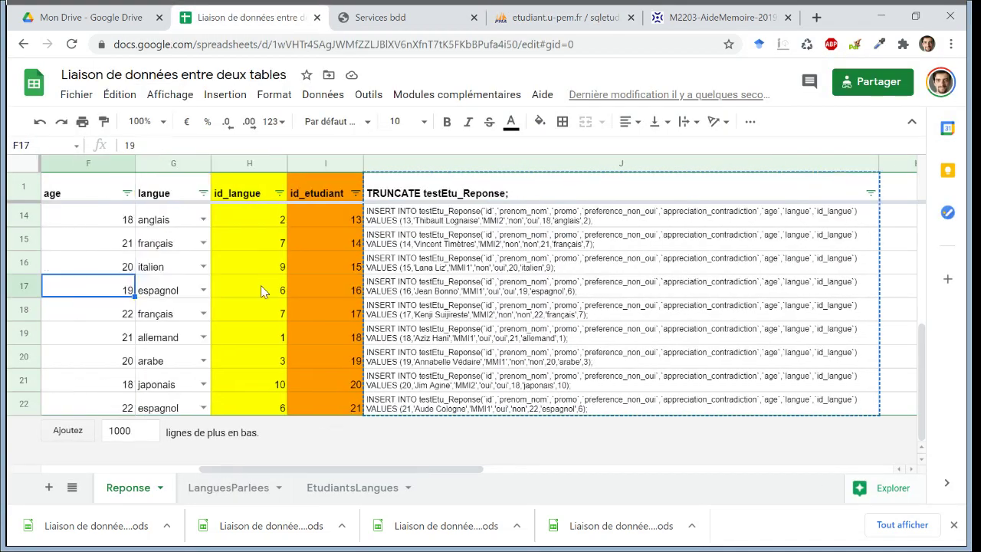
key(Left)
key(Left)
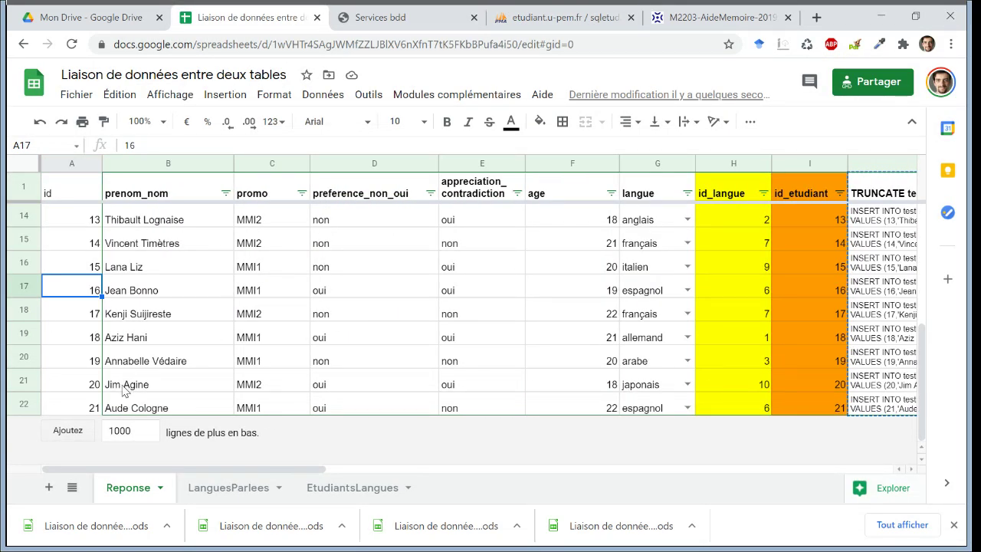
click(42, 412)
click(27, 410)
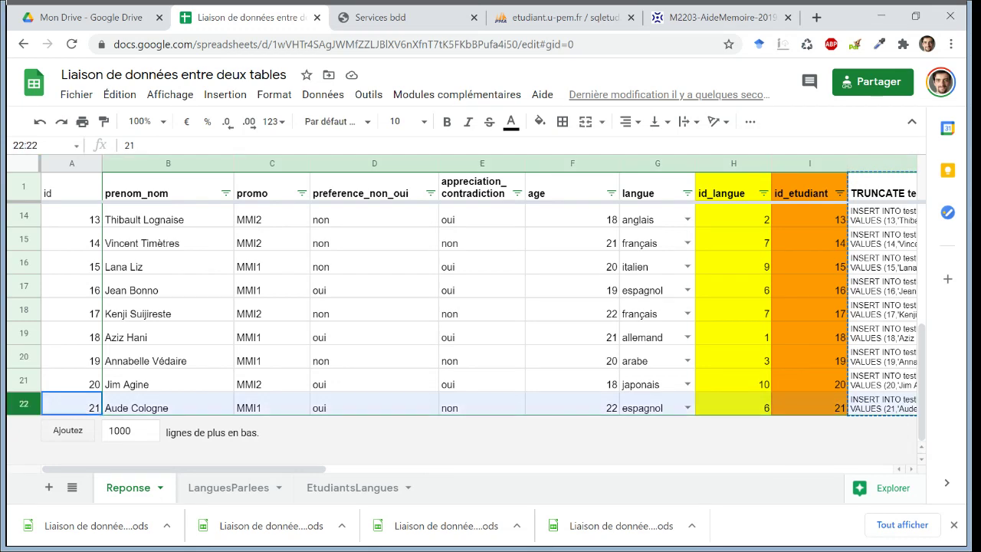
right_click(27, 410)
click(95, 227)
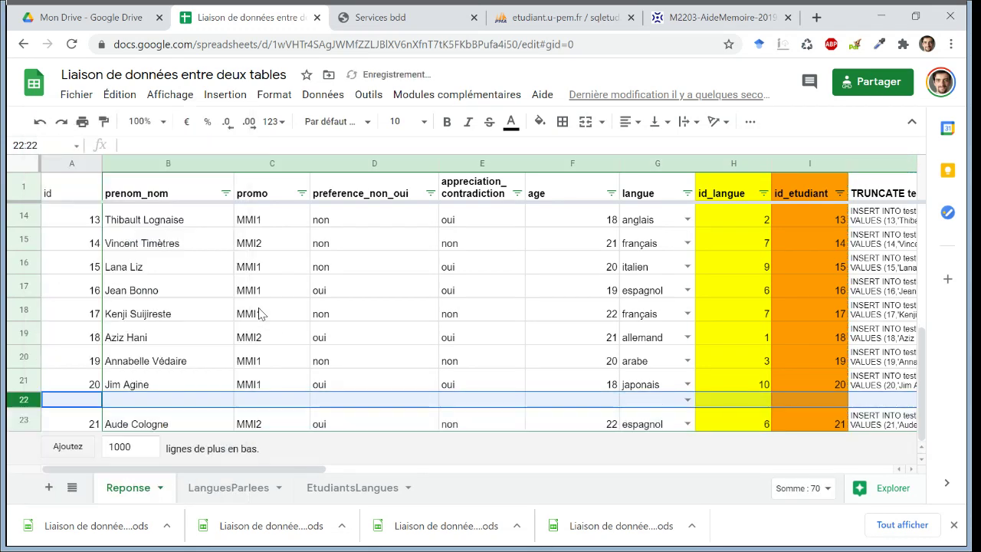
Copy the query formula from J21 into J22 of the new row.
click(862, 385)
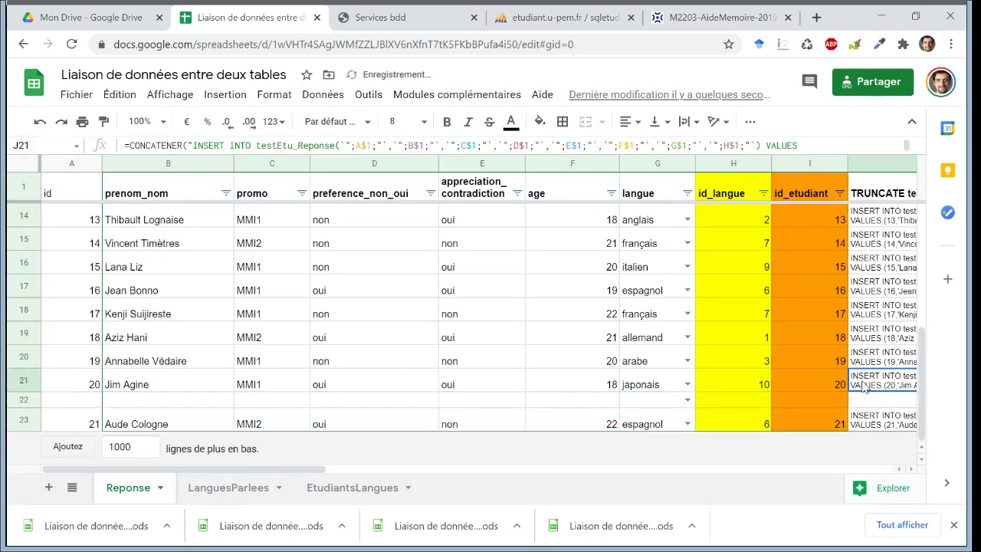
key(ctrl+c)
key(Down)
key(ctrl+v)
Copy the record in A20:I20 into A22:I22 to fill the new row.
key(Left)
key(Left)
key(Left)
key(Left)
key(Left)
key(Left)
key(Left)
key(Left)
key(Left)
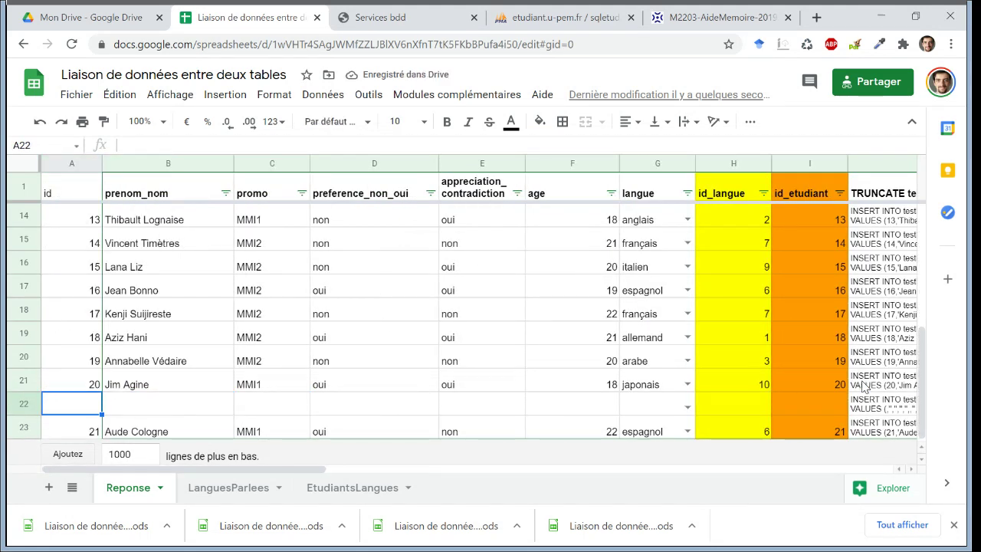
key(Up)
key(Up)
key(shift+space)
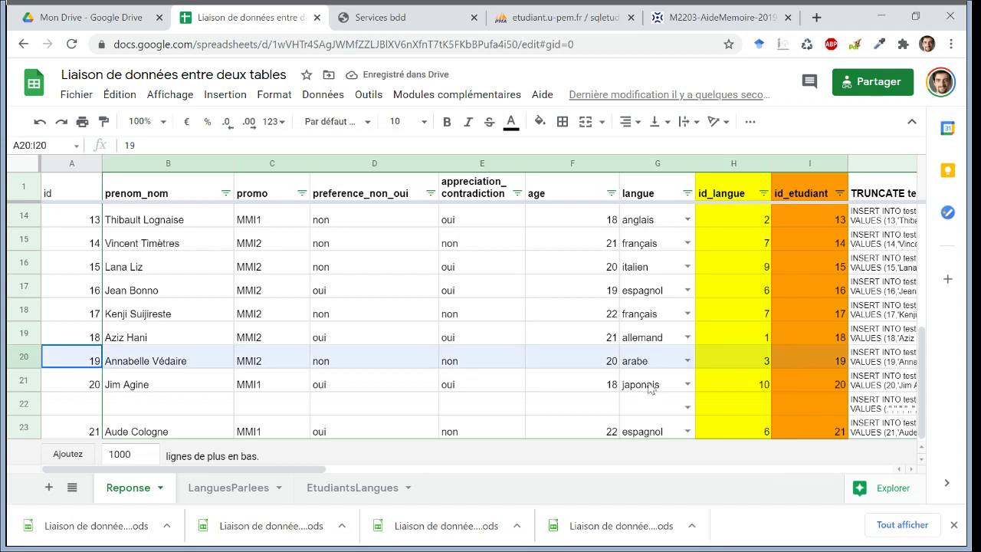
key(ctrl+c)
click(81, 412)
key(ctrl+v)
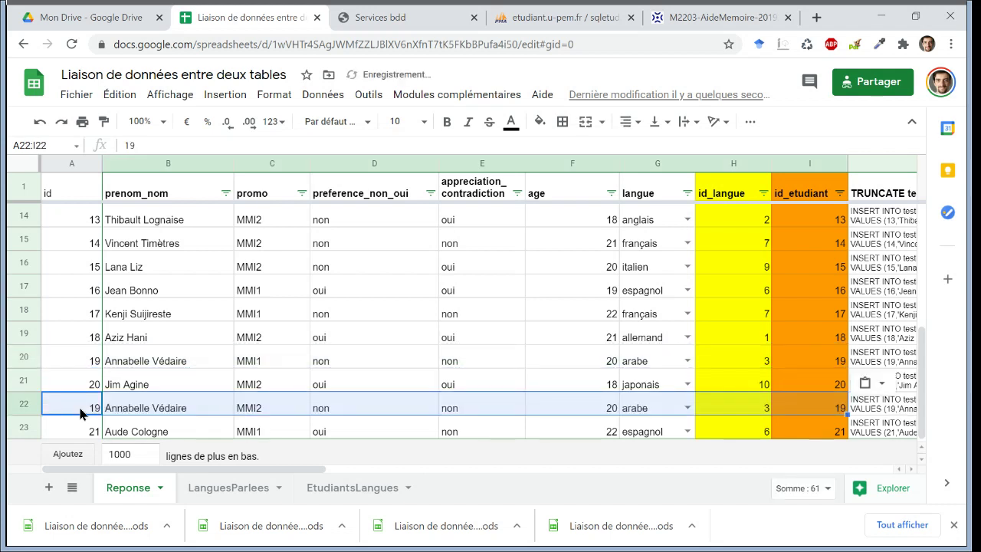
Set the id in A22 to 22 for the duplicated record and go through its remaining fields.
key(Right)
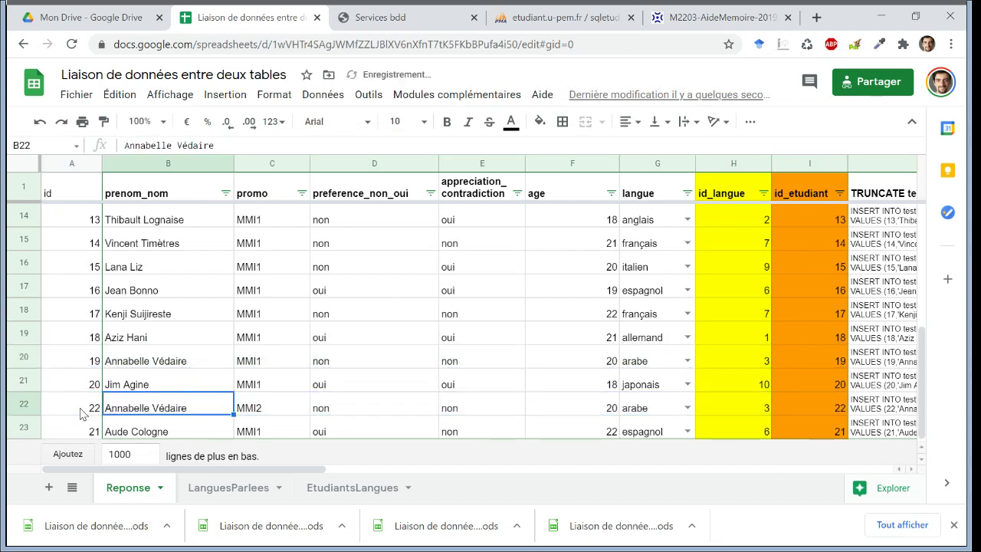
key(Right)
key(Right)
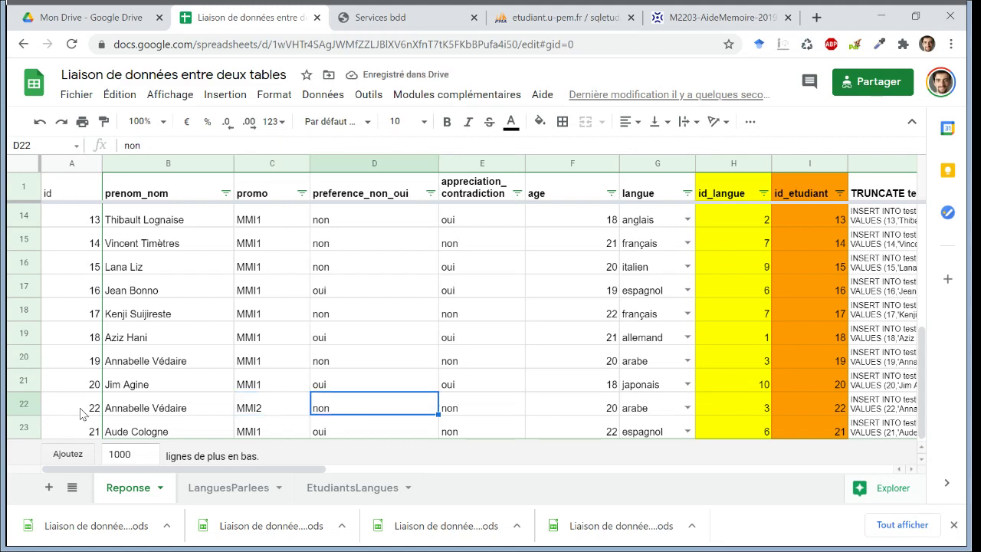
key(Right)
key(Right)
key(Right)
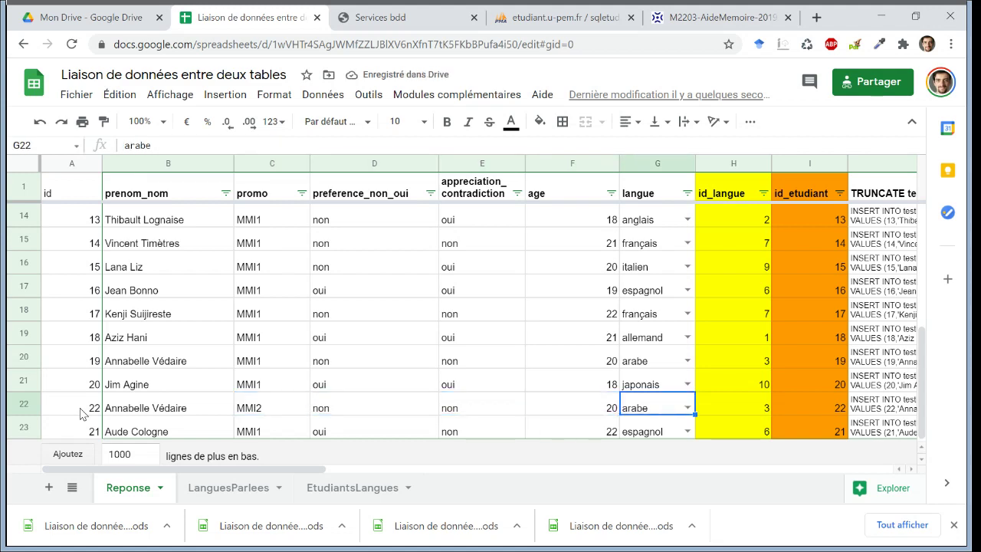
Copy the extended query range J1:J23 and switch to phpMyAdmin.
key(Right)
key(Right)
key(Right)
key(Down)
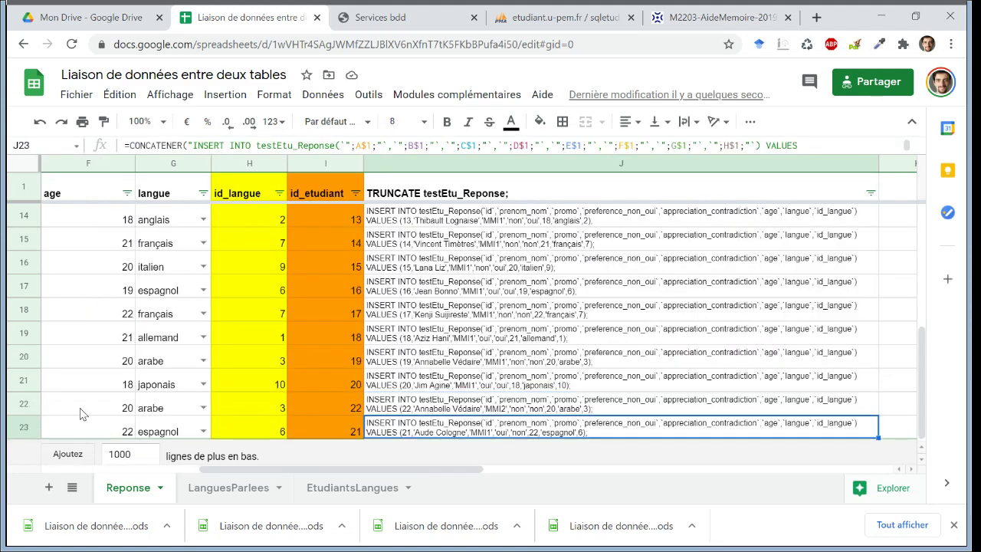
key(ctrl+shift+Up)
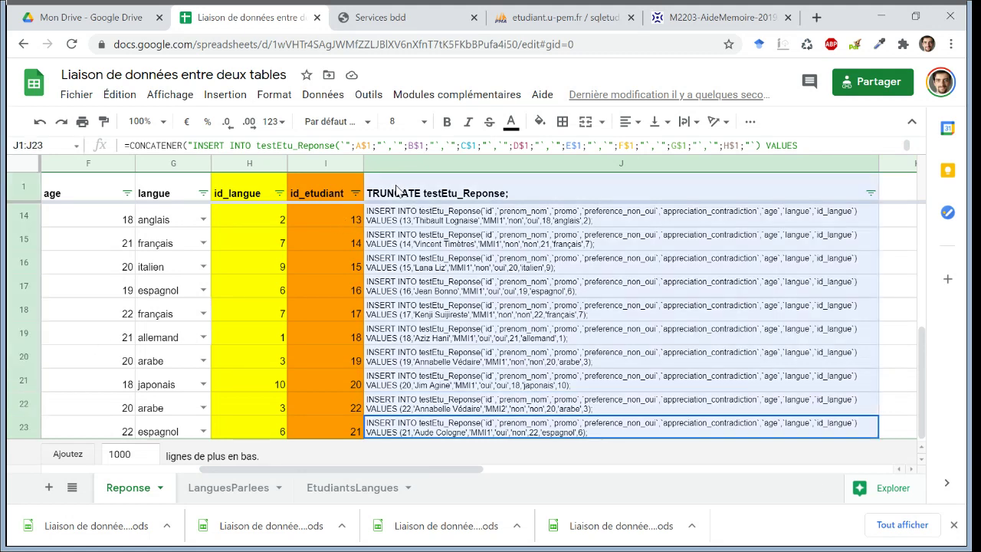
key(ctrl+c)
click(563, 17)
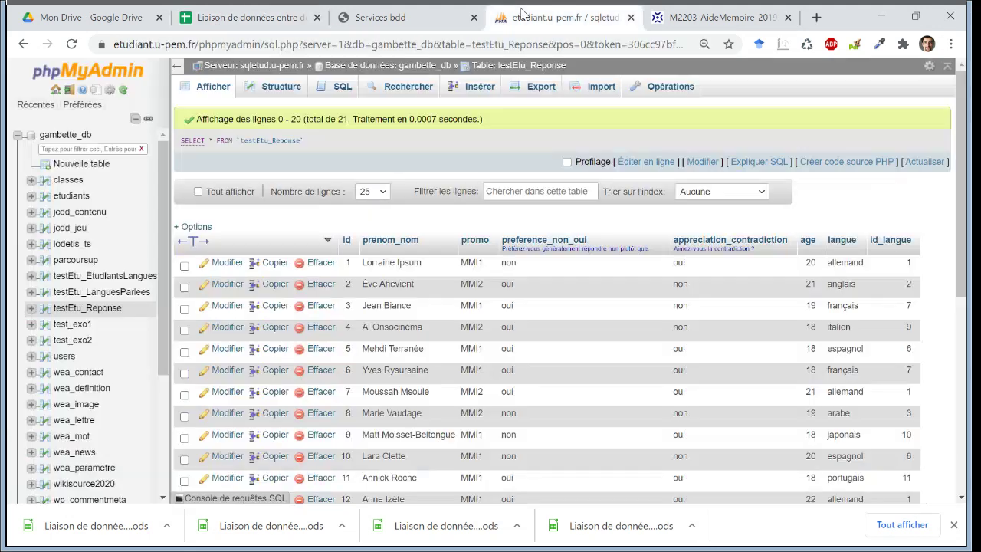
Replace the default SQL query on testEtu_Reponse with the queries copied from J1:J23 and execute them.
click(339, 90)
key(ctrl+a)
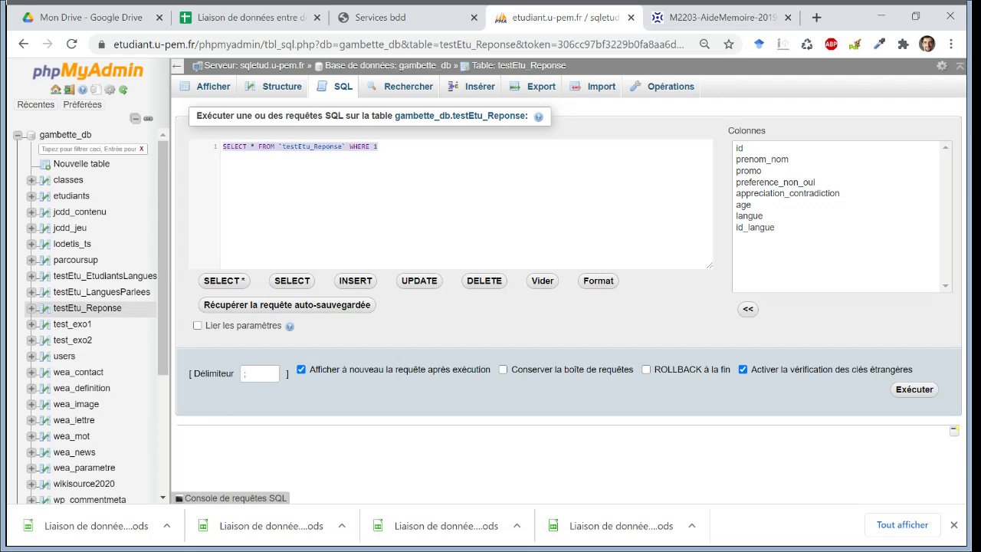
key(ctrl+v)
click(905, 390)
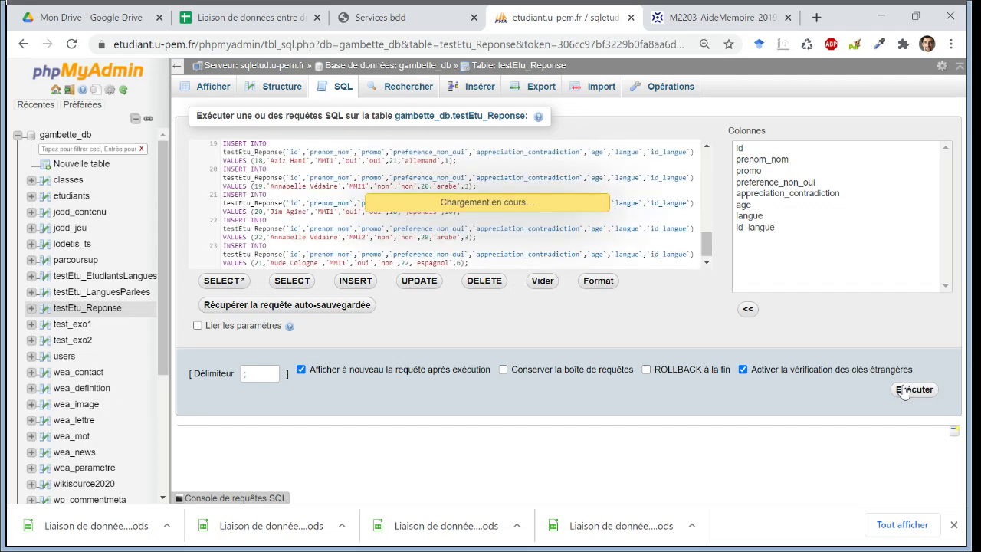
Rename the promo column to promotion in the structure of testEtu_Reponse and save the change.
click(283, 90)
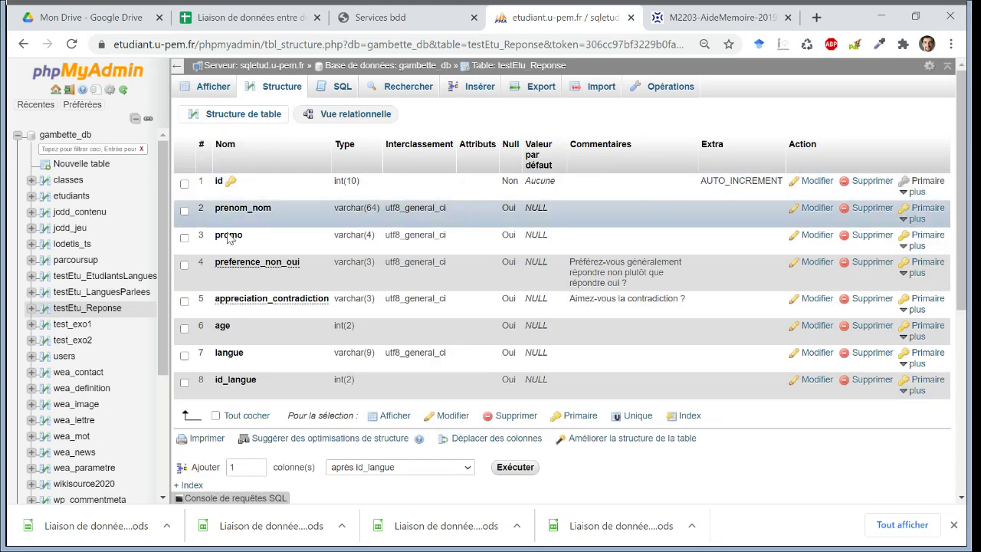
click(816, 235)
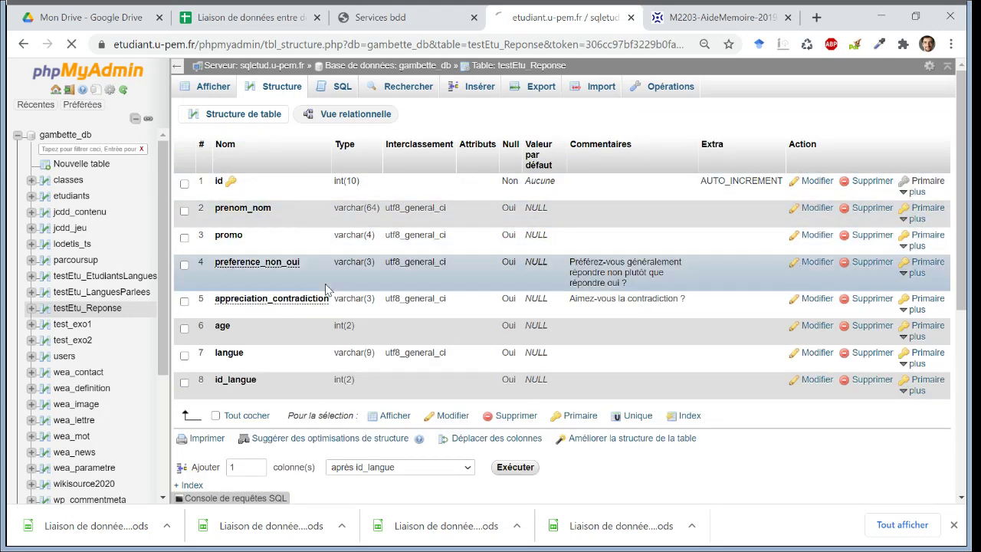
text(ti)
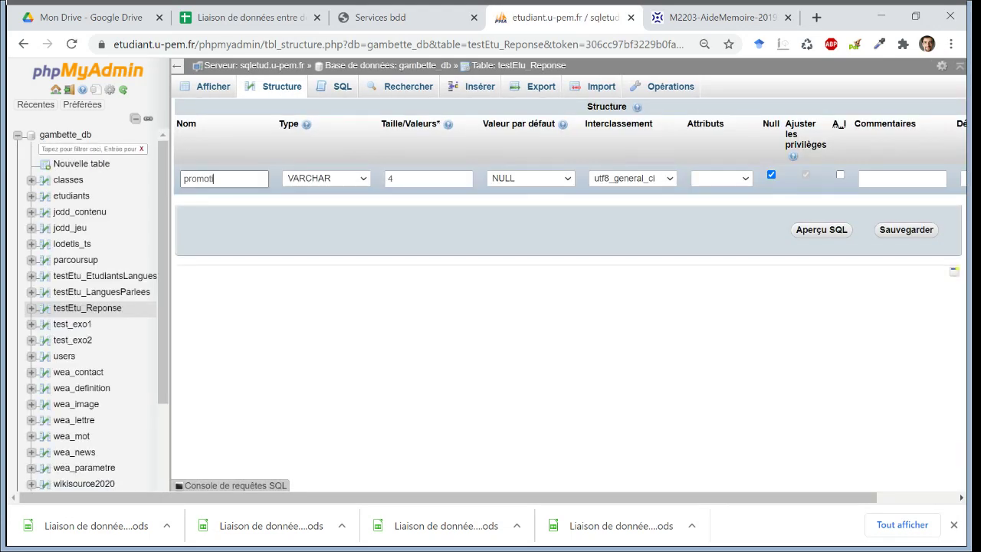
text(on)
click(904, 231)
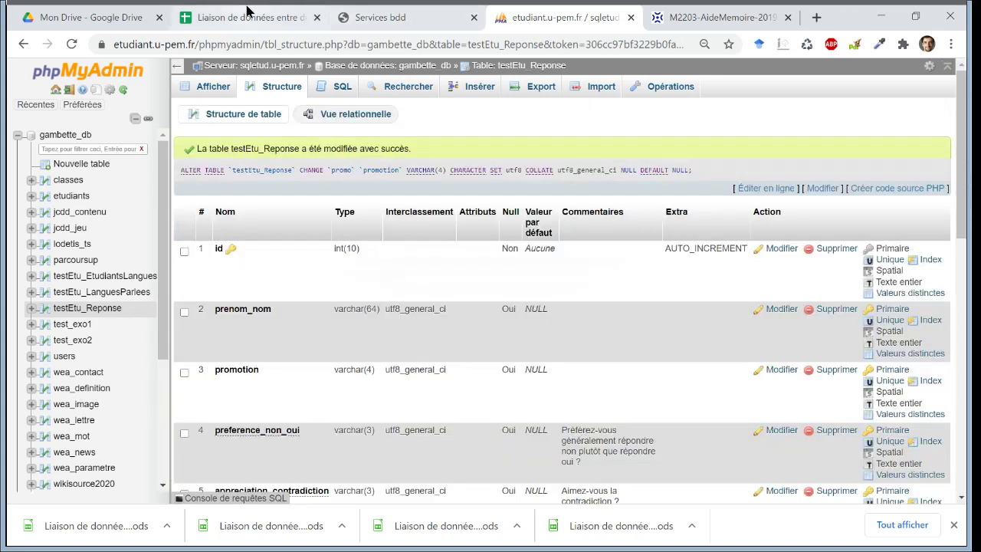
Switch to the Google Sheets document and rename the C1 header from promo to promotion.
click(244, 17)
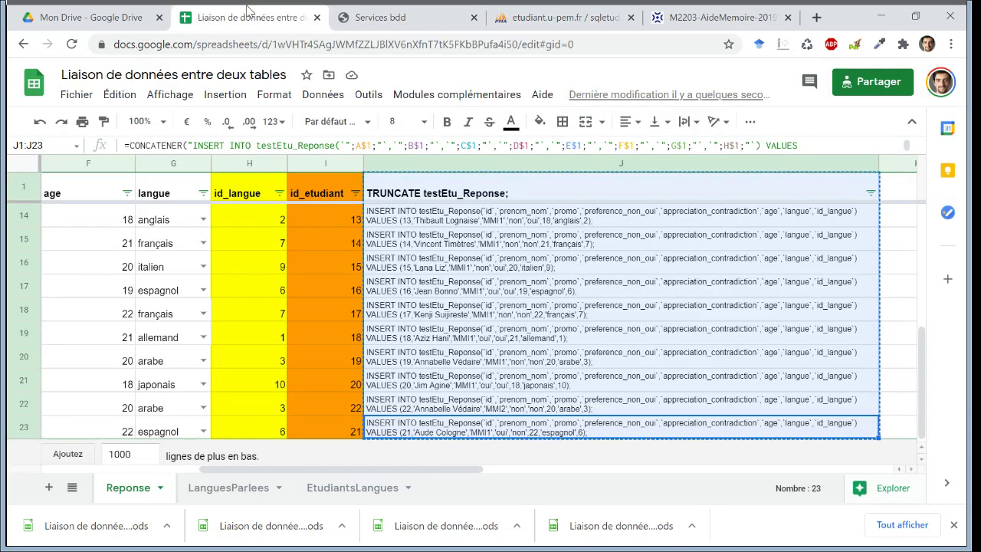
click(105, 194)
key(Left)
key(Left)
key(Left)
key(Left)
key(Left)
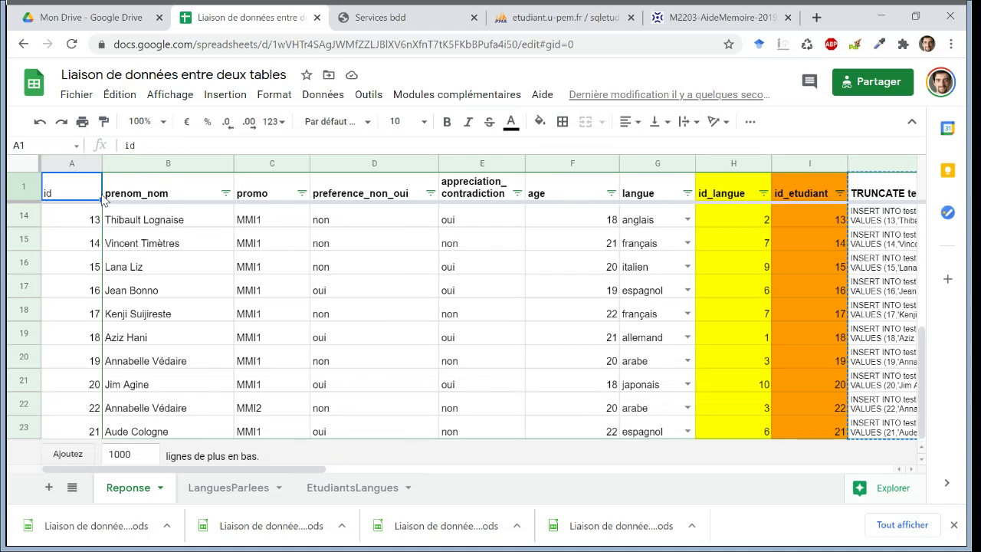
double_click(262, 195)
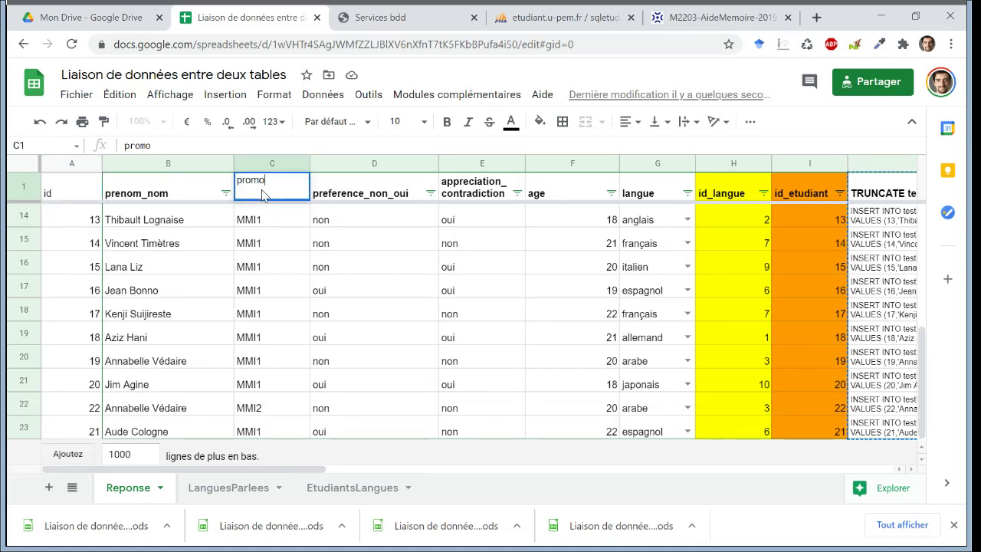
key(Return)
Copy the TRUNCATE header and the queries using the promotion column name from J1:J23.
key(Right)
key(Right)
key(Right)
key(Right)
key(Right)
key(Right)
key(Right)
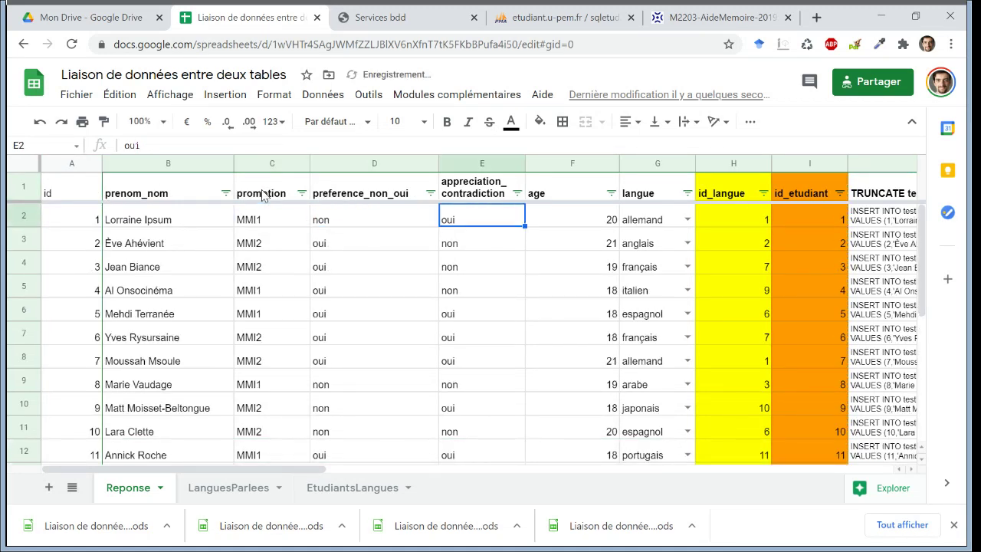
key(Right)
key(Right)
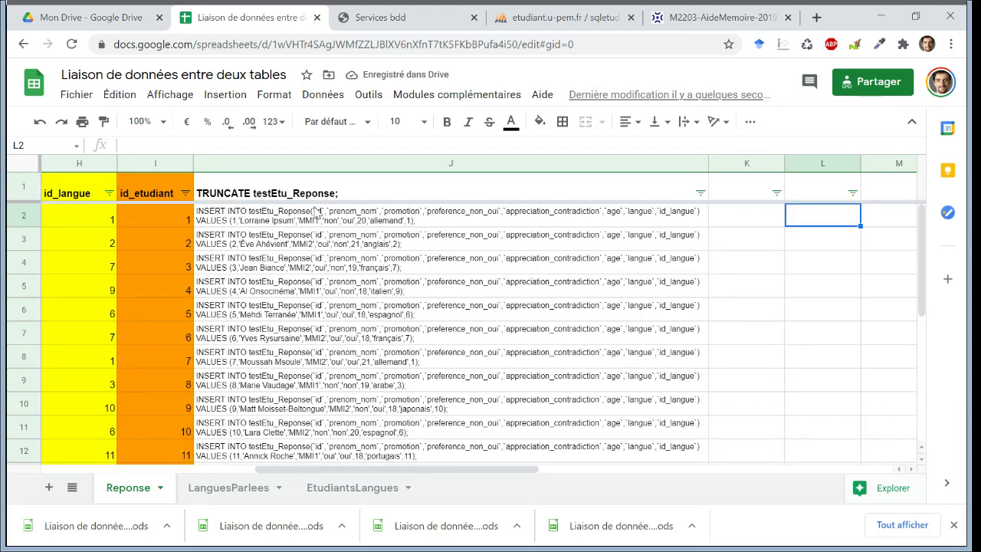
click(387, 196)
key(shift+Down)
key(shift+Down)
key(shift+Down)
key(shift+Down)
key(shift+Down)
key(shift+Down)
key(shift+Down)
key(shift+Down)
key(shift+Down)
key(shift+Down)
key(shift+Down)
key(shift+Down)
key(shift+Down)
key(shift+Down)
key(shift+Down)
key(shift+Down)
key(shift+Down)
key(shift+Down)
key(shift+Down)
key(shift+Down)
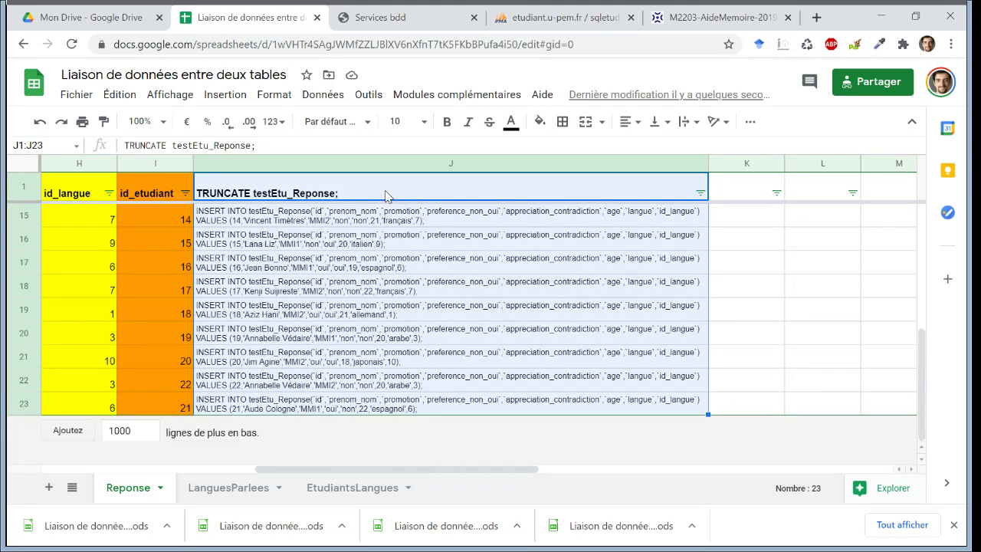
key(ctrl+c)
Switch to phpMyAdmin, replace the default SQL query on testEtu_Reponse with the copied queries and execute them.
click(571, 15)
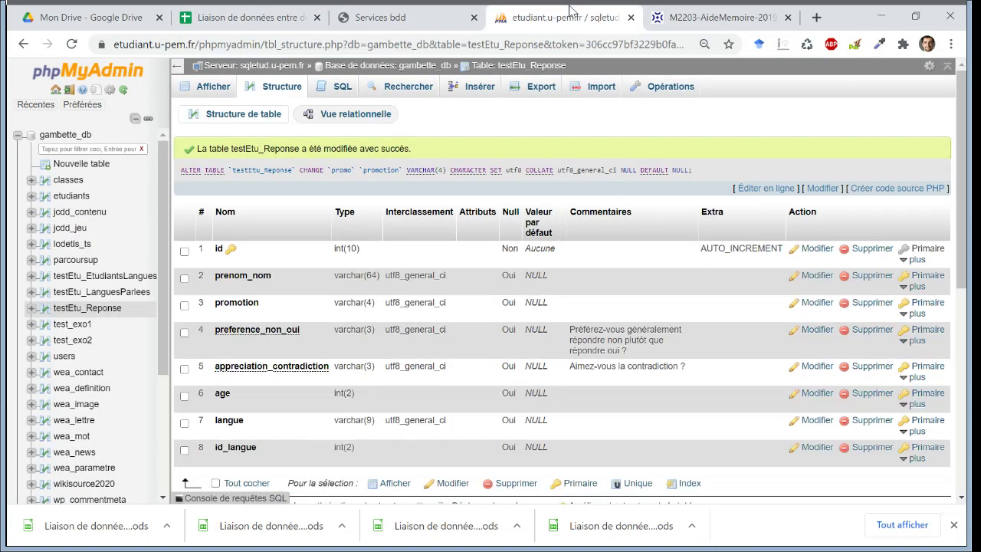
click(337, 88)
key(ctrl+a)
key(ctrl+v)
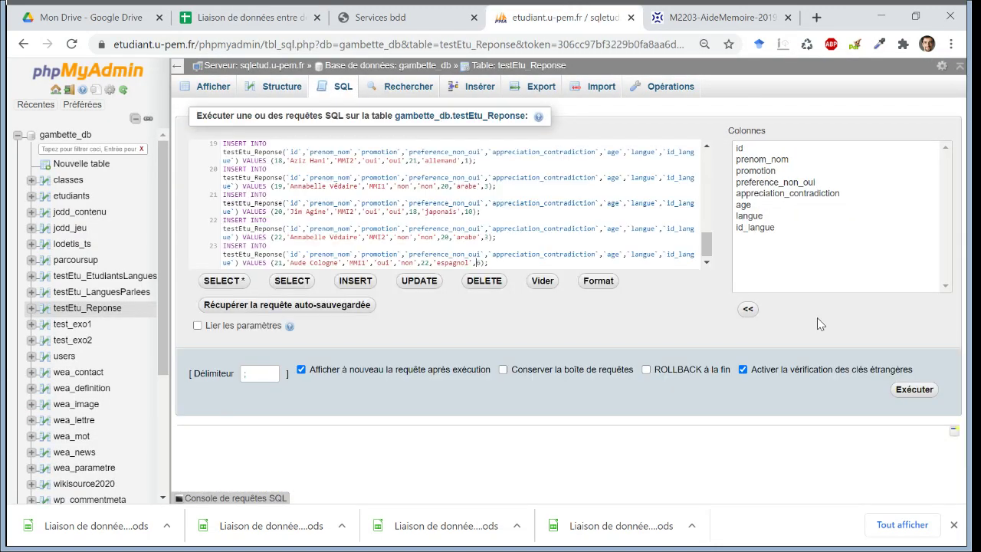
click(926, 395)
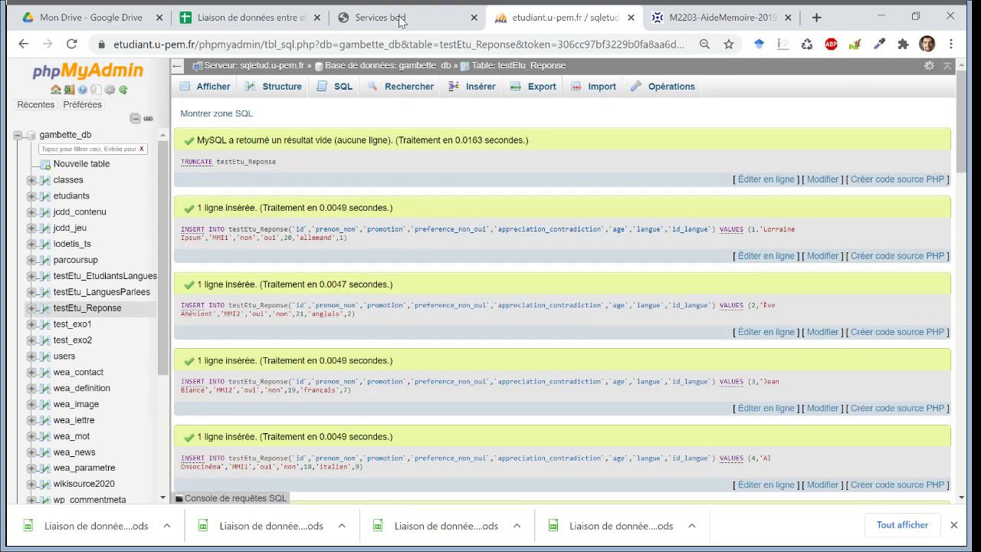
Return to the Google Sheets document and copy J1:J15 of the Reponse sheet into the LanguesParlees sheet starting at J1.
click(318, 9)
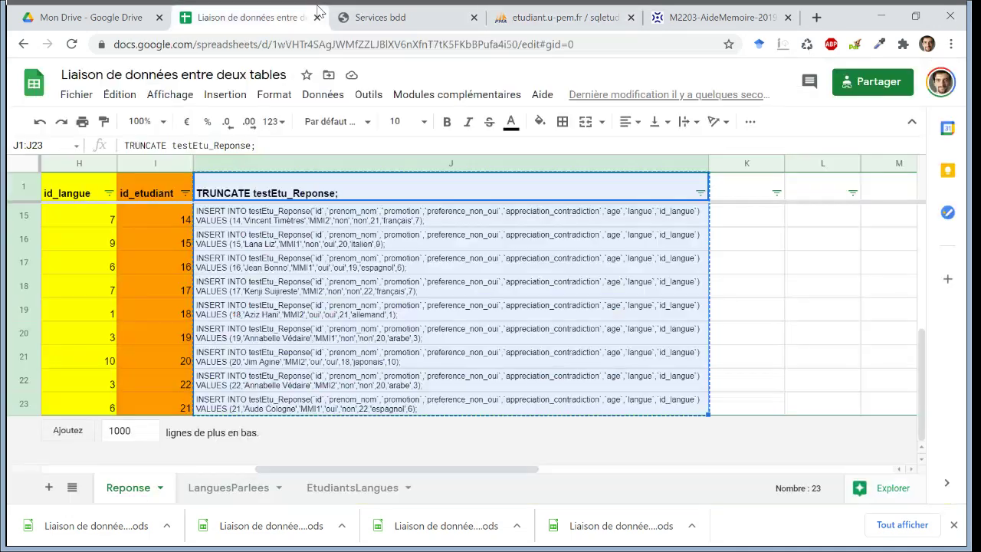
click(294, 189)
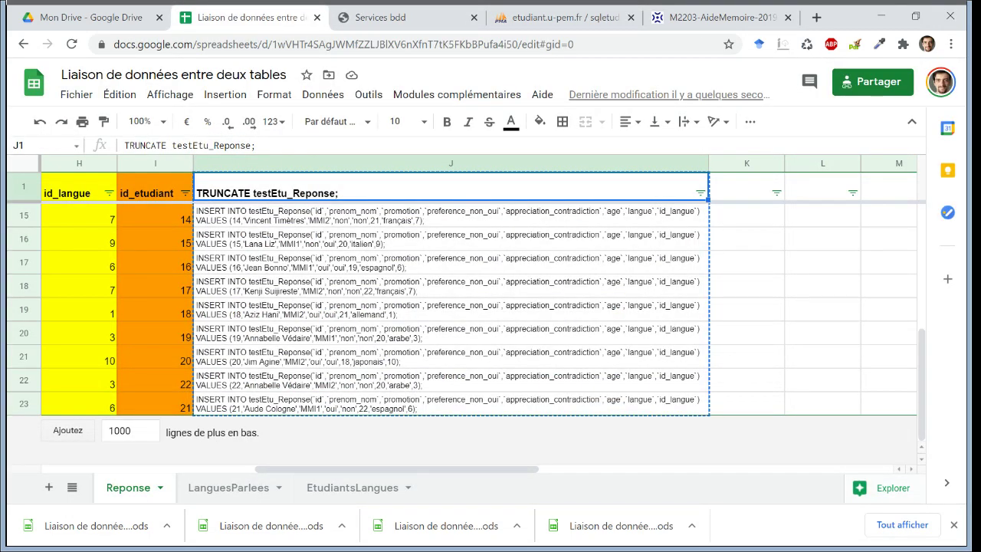
shift+click(292, 226)
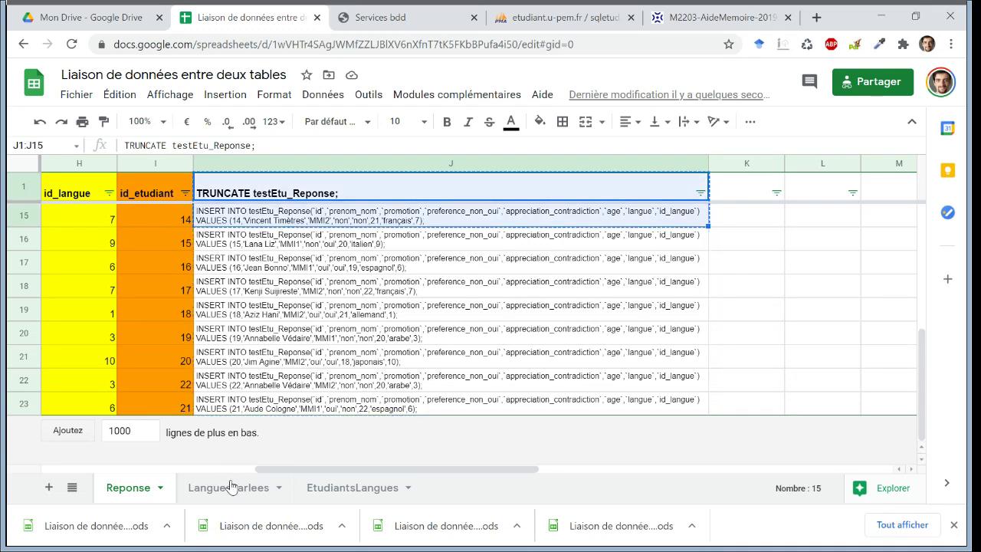
click(323, 483)
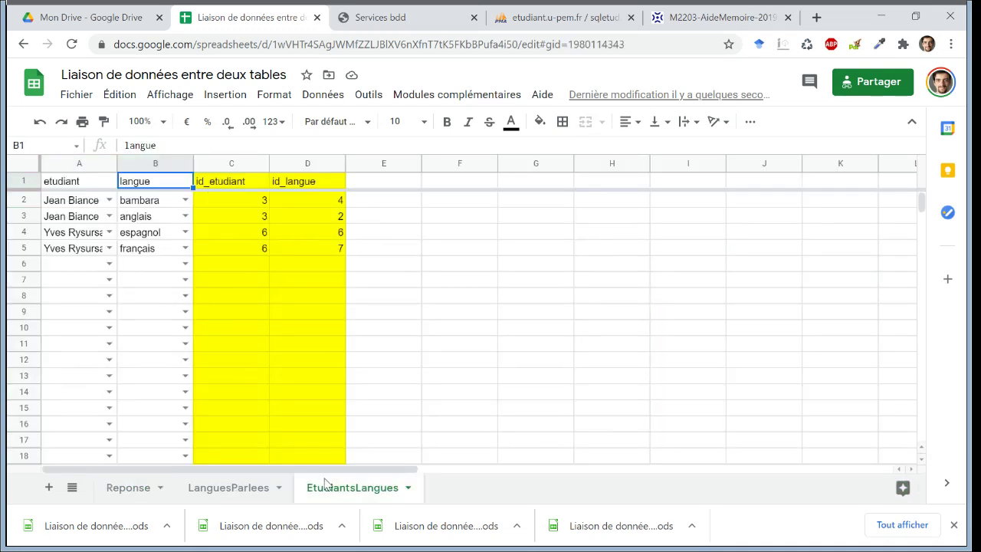
click(232, 489)
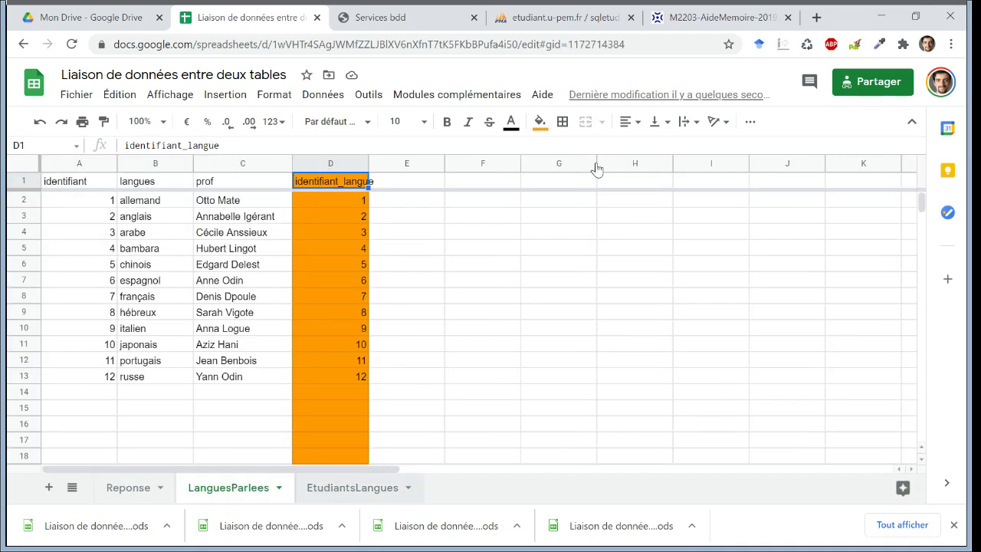
click(697, 180)
click(759, 181)
key(ctrl+v)
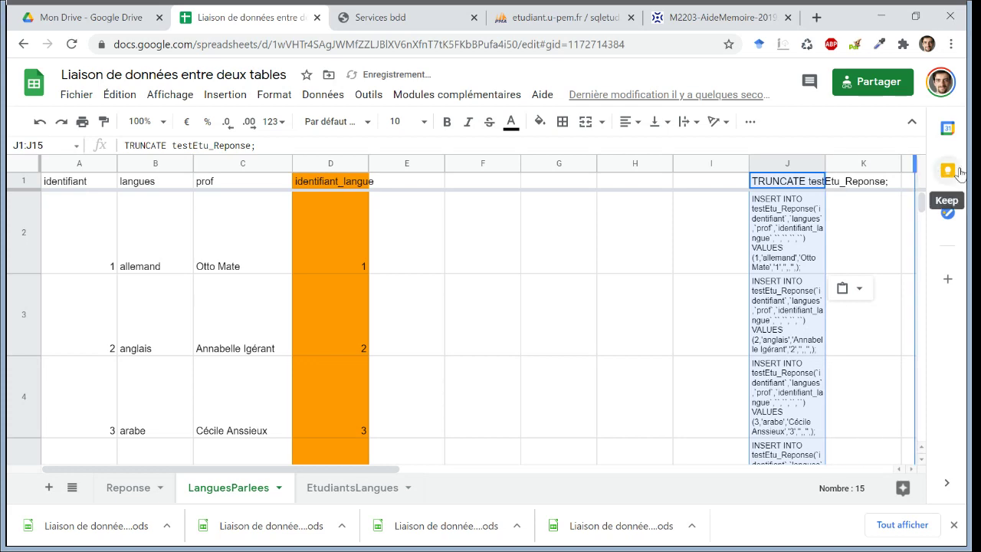
Widen column J of the LanguesParlees sheet so each query fits on about two lines.
click(847, 204)
key(Right)
key(Right)
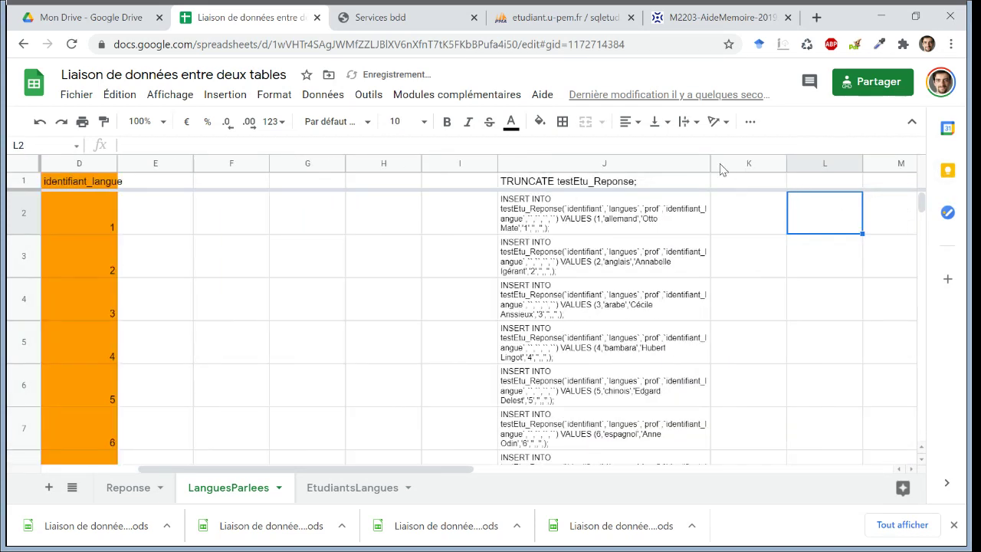
drag(709, 162, 858, 163)
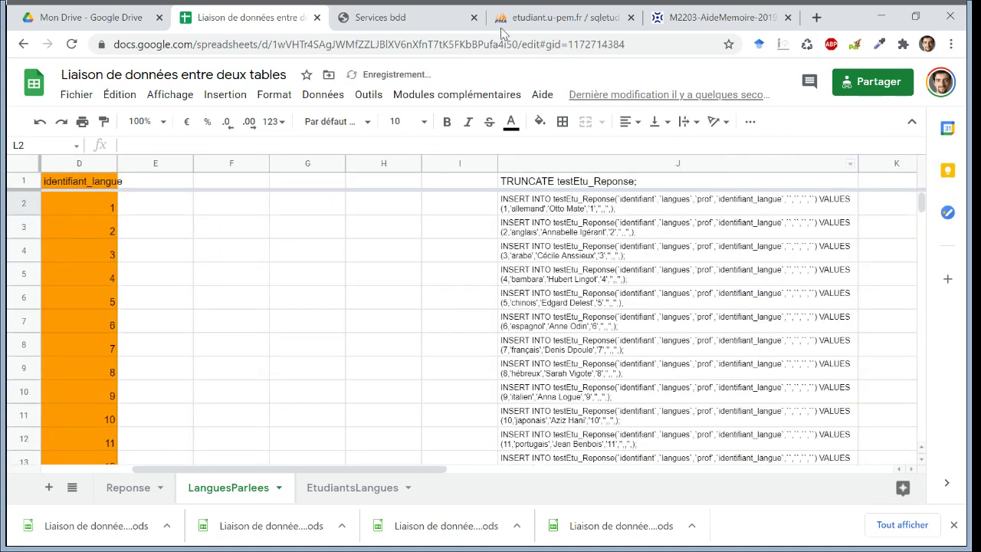
Copy the table name testEtu_LanguesParlees from phpMyAdmin and replace testEtu_Reponse with it in the J2 formula of LanguesParlees.
click(536, 17)
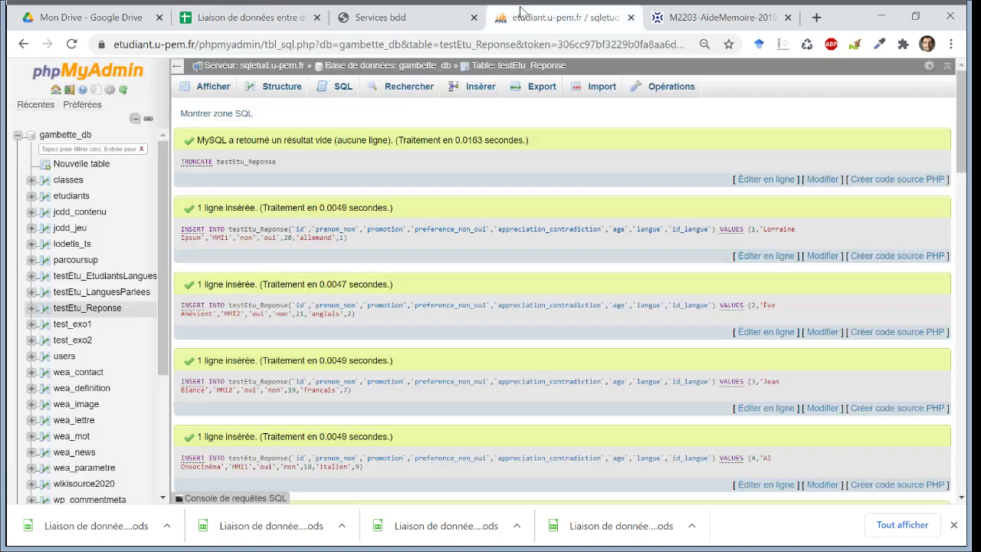
click(77, 292)
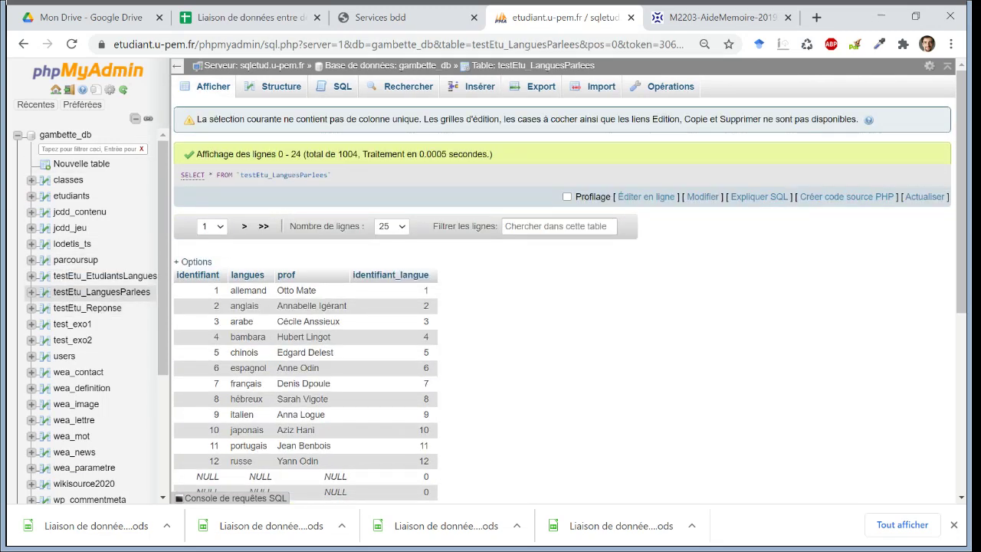
drag(328, 175, 248, 174)
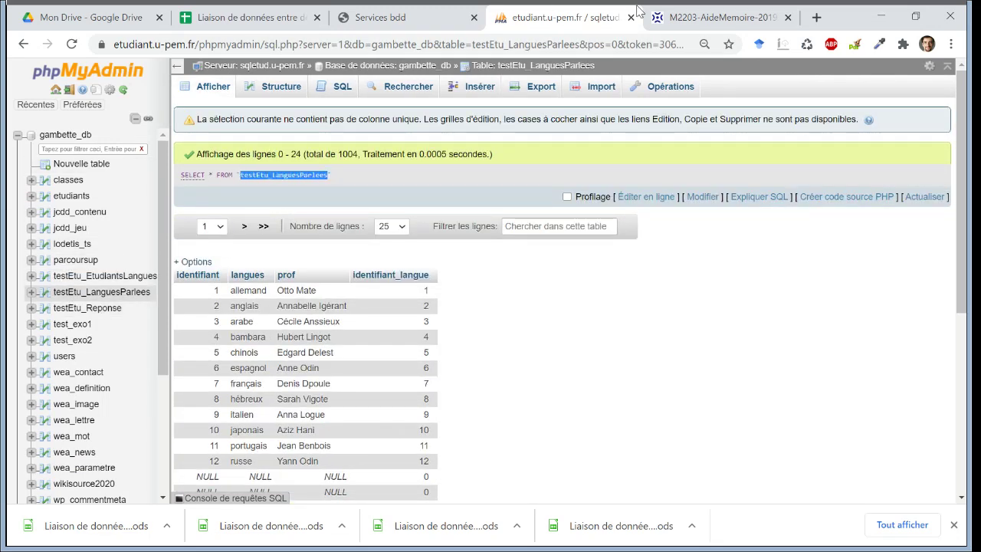
click(711, 16)
click(334, 11)
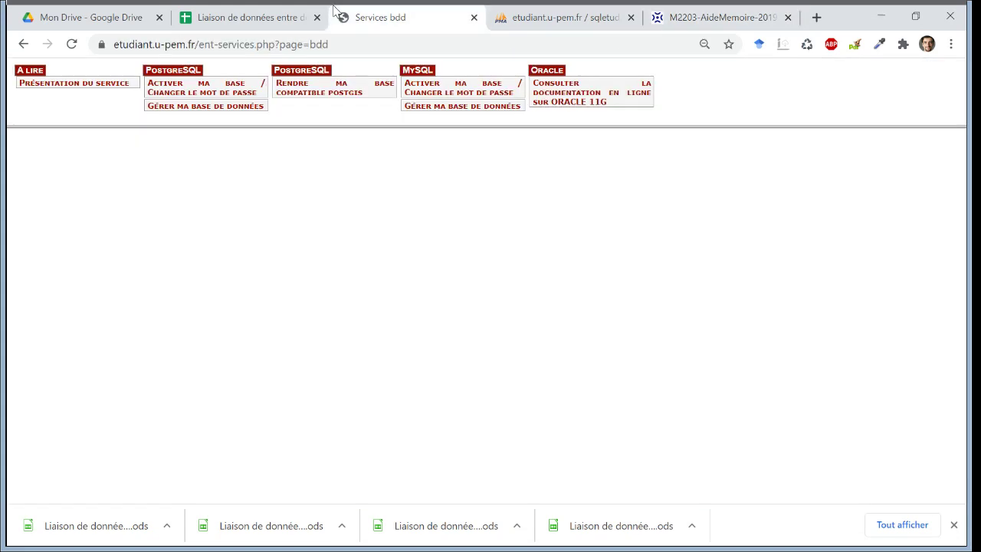
click(247, 11)
double_click(563, 207)
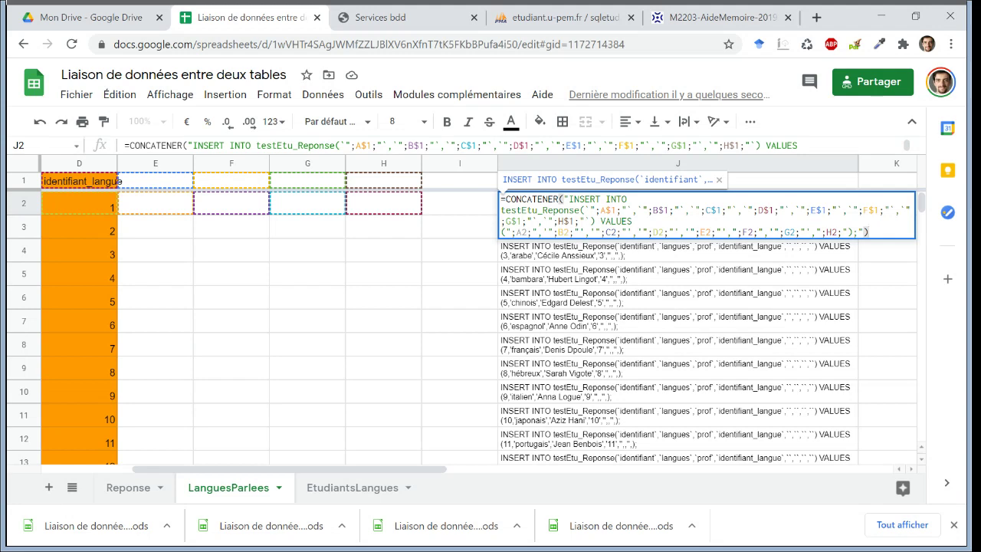
drag(515, 210, 579, 210)
key(ctrl+v)
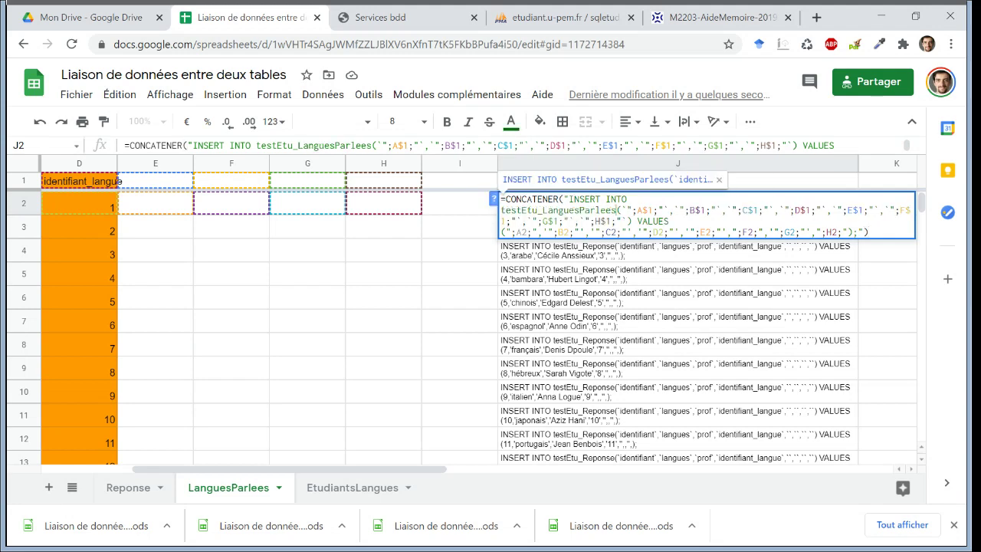
key(Return)
Check which columns of row 2 in LanguesParlees hold data that the J2 query has to insert.
key(Up)
key(Left)
key(Left)
key(Left)
key(Left)
key(Left)
key(Left)
key(Left)
key(Left)
key(Left)
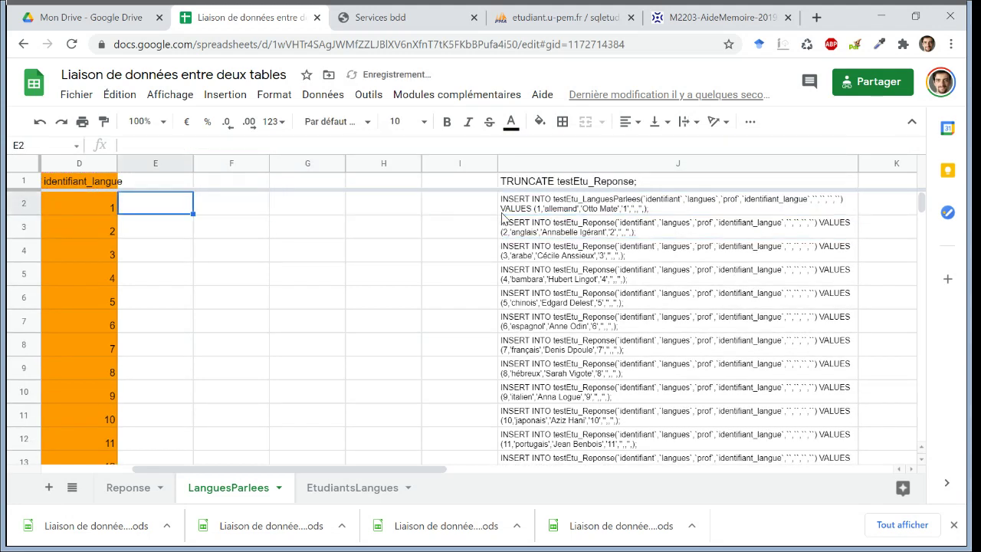
key(Right)
key(Right)
key(Right)
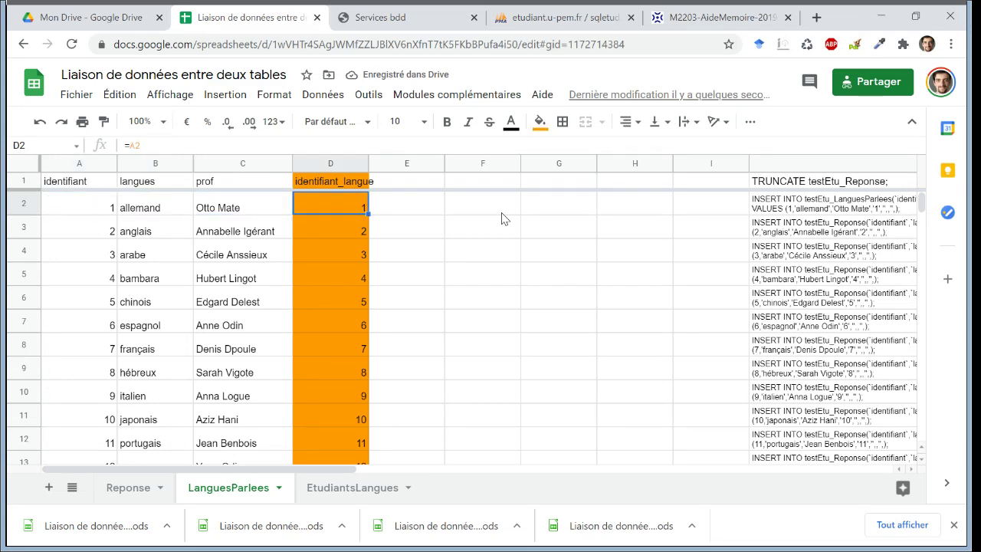
key(Left)
key(Left)
key(Left)
key(Right)
key(Right)
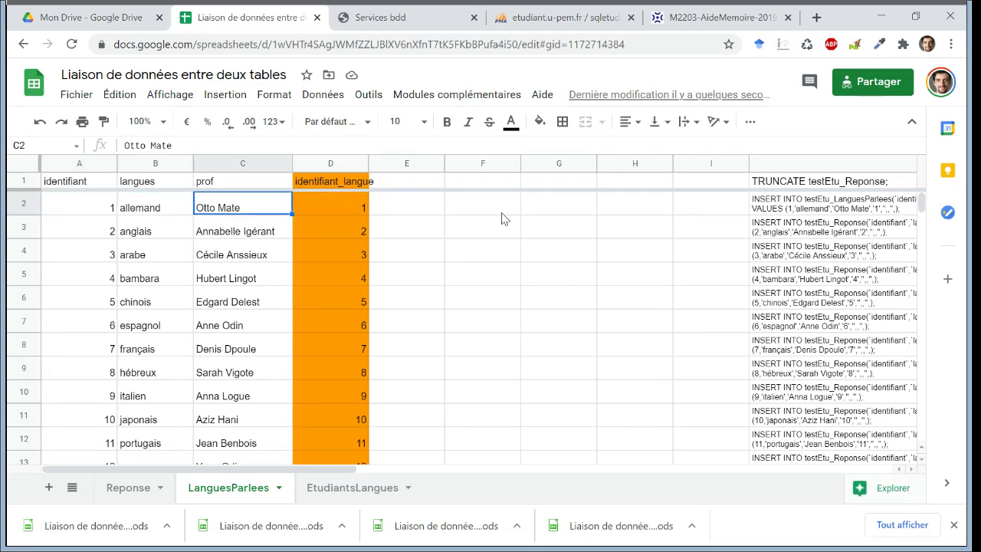
key(Right)
key(Right)
key(Right)
key(Right)
key(Right)
key(Right)
key(Right)
key(Right)
key(Left)
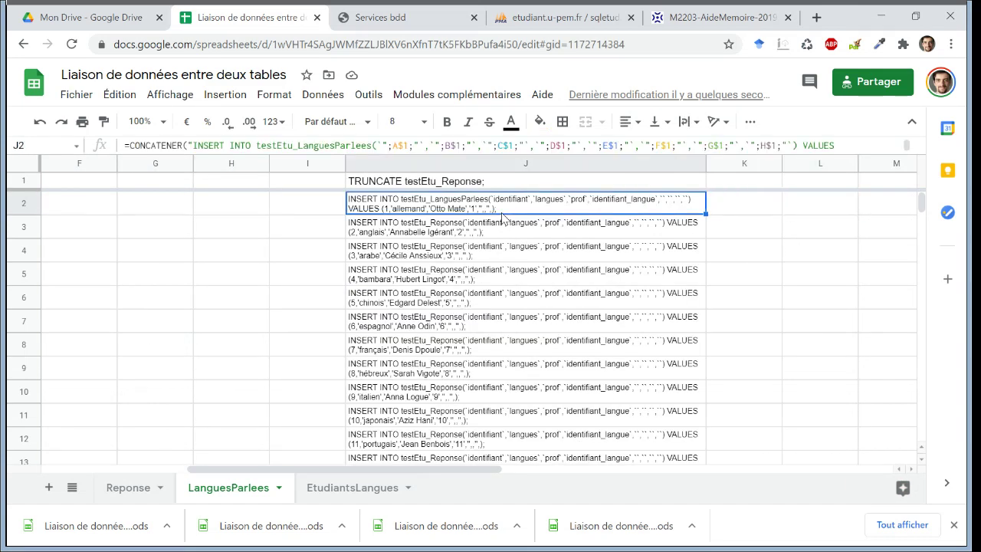
Switch to phpMyAdmin and drop the identifiant_langue column from the structure of testEtu_LanguesParlees.
click(563, 17)
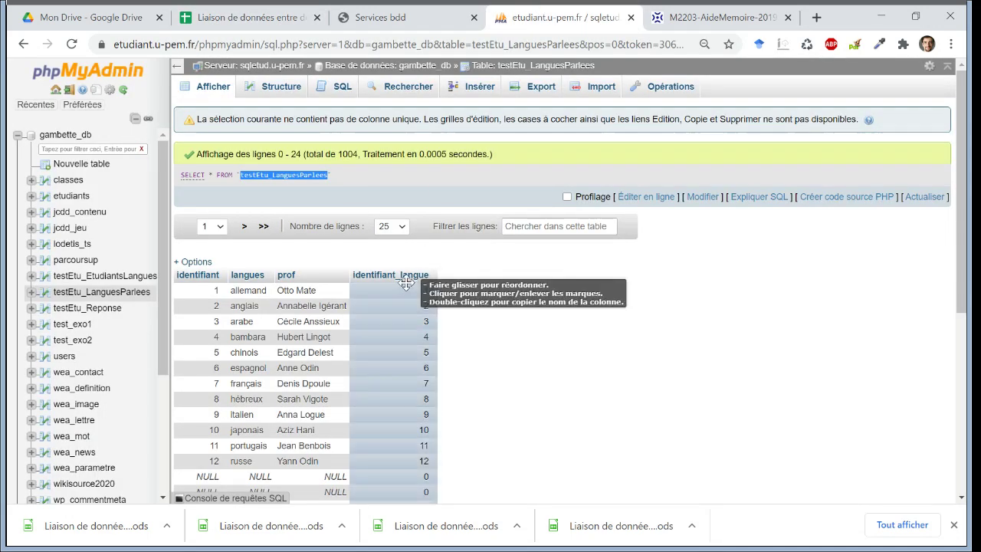
click(290, 93)
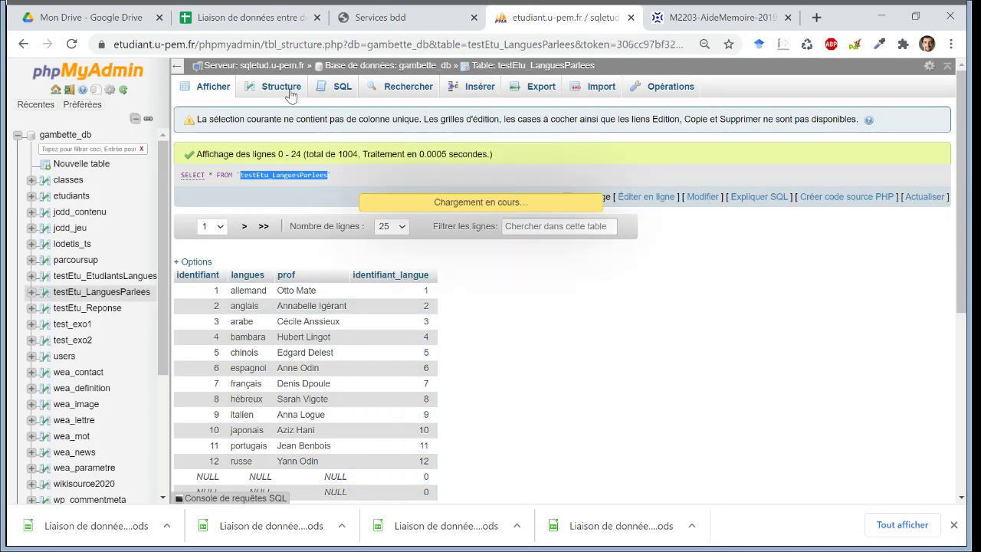
click(184, 229)
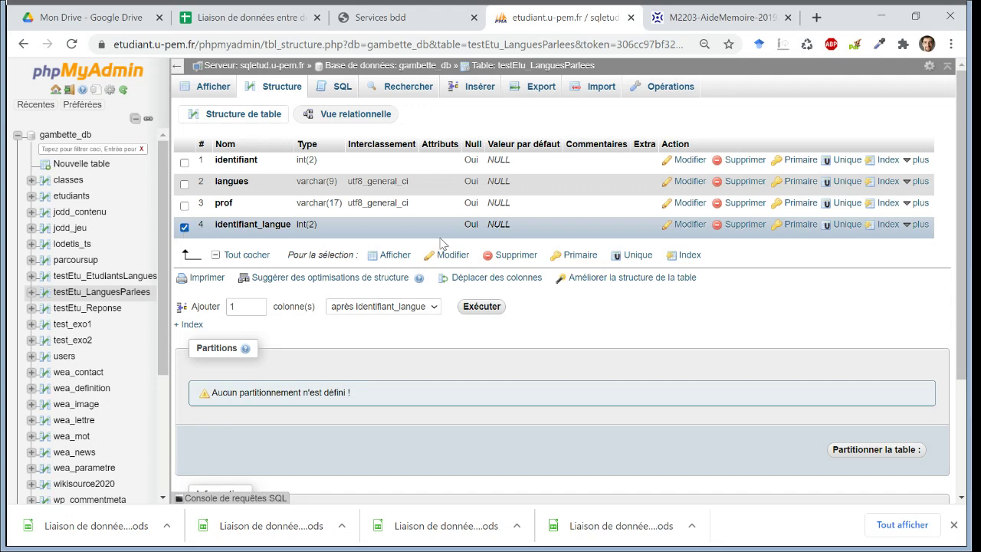
click(516, 256)
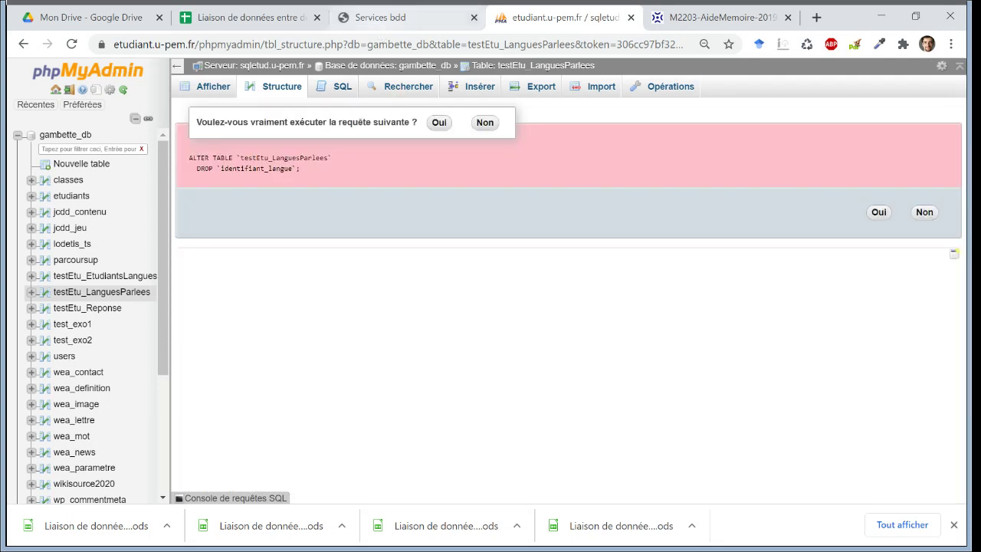
click(879, 212)
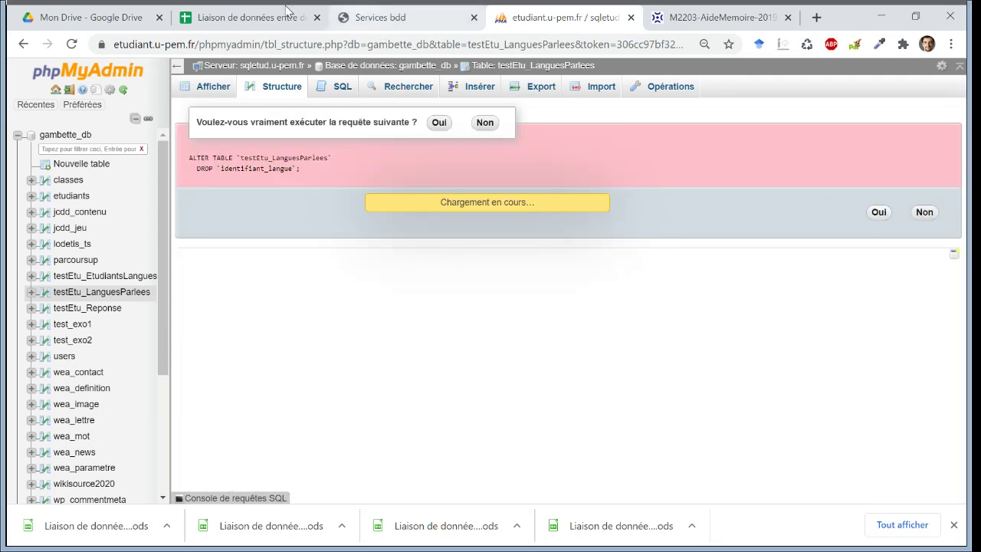
Back in Google Sheets, remove the D to H header and value references from the J2 formula, keeping only columns A to C.
click(253, 17)
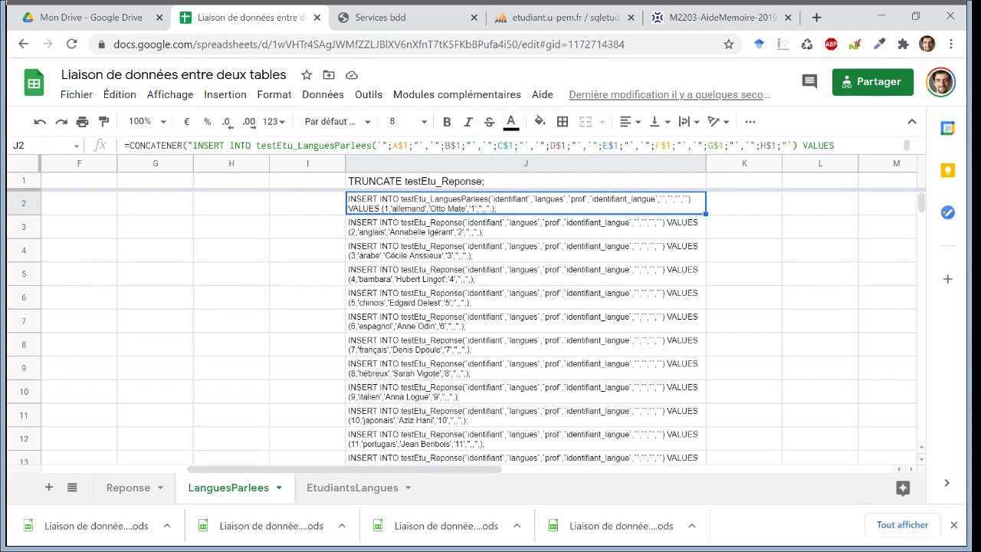
drag(786, 145, 524, 145)
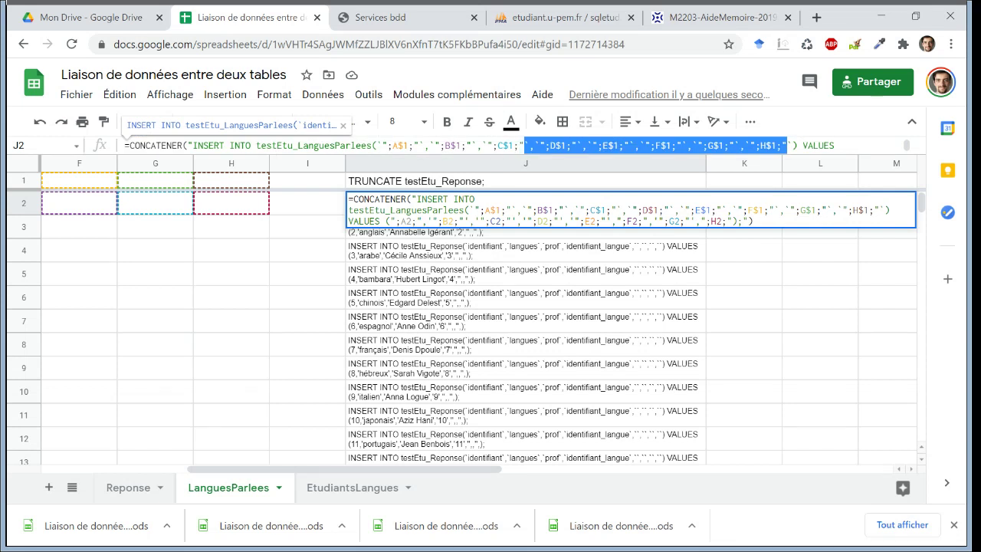
key(Delete)
key(Down)
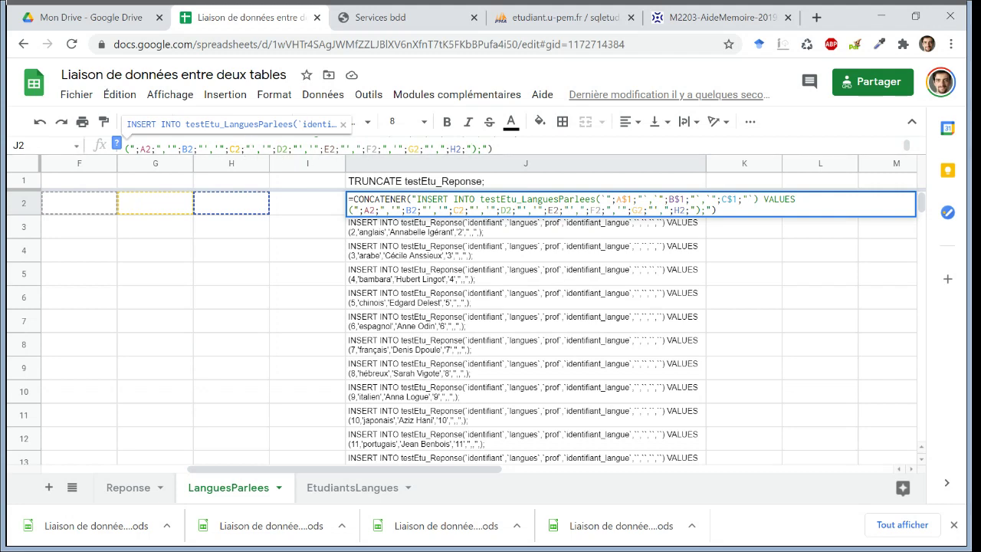
drag(244, 148, 469, 148)
key(Delete)
key(Return)
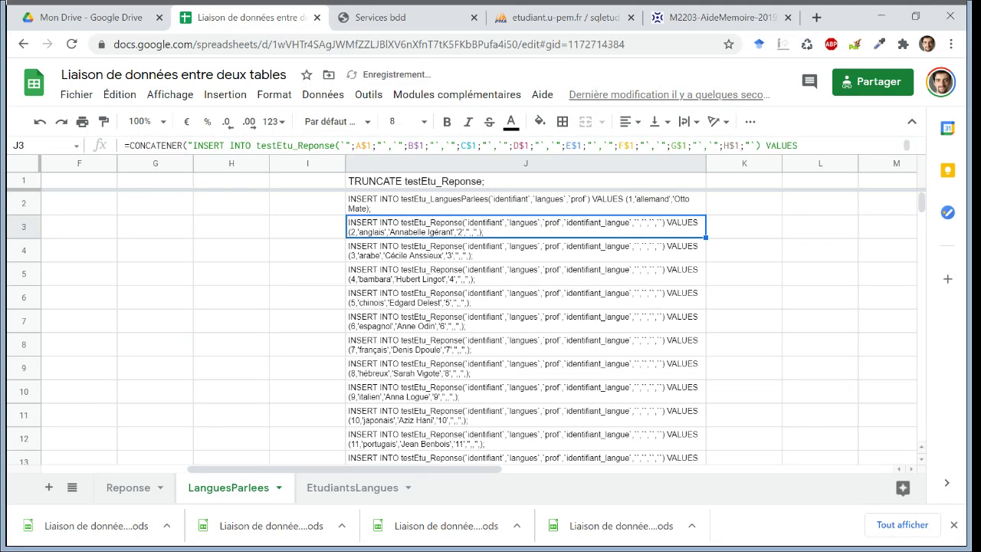
Fill the J2 formula down through J15 in LanguesParlees and check the resulting queries.
key(Up)
key(ctrl+shift+Down)
key(shift+Down)
key(shift+Down)
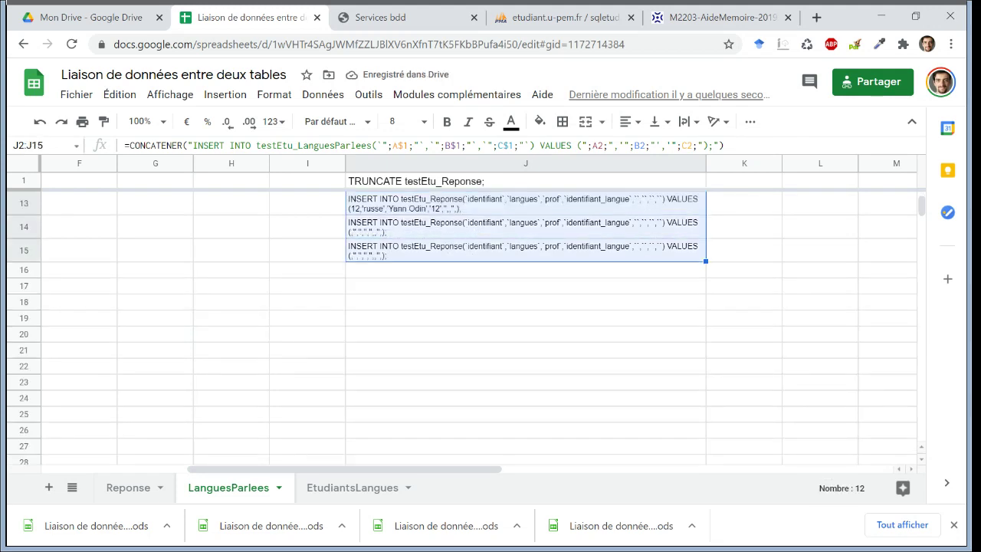
key(ctrl+d)
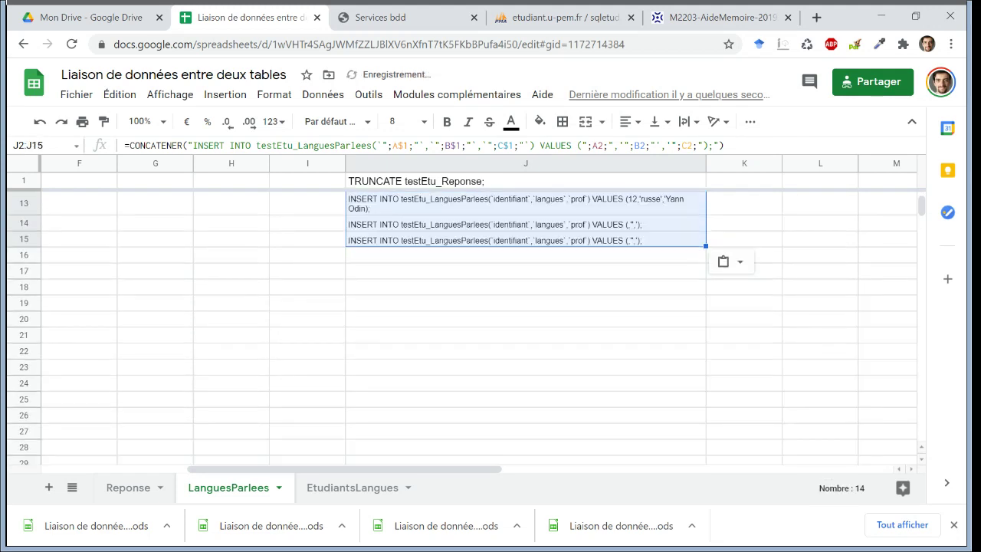
click(389, 250)
scroll(390, 249, up, 4)
click(389, 249)
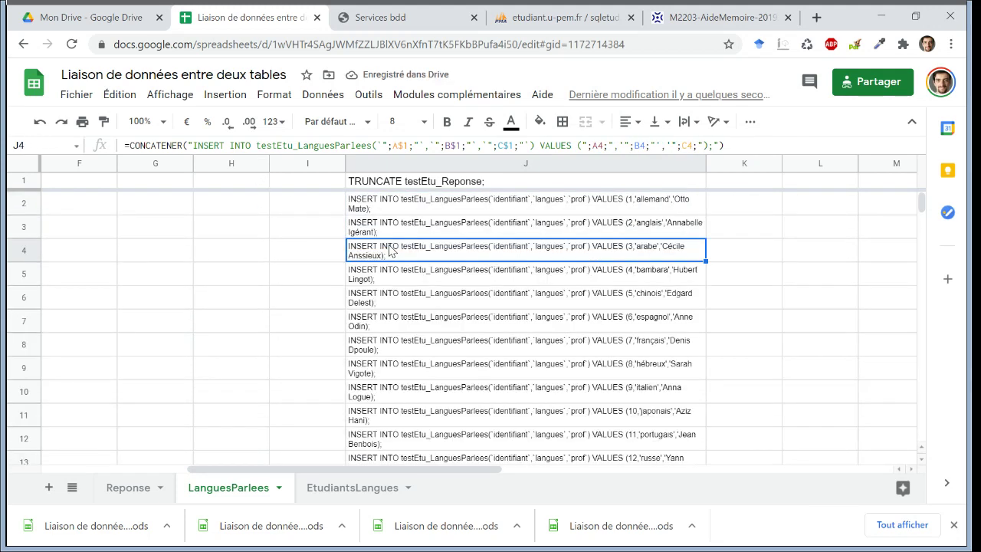
Copy the table name testEtu_LanguesParlees from within the J2 formula.
double_click(447, 208)
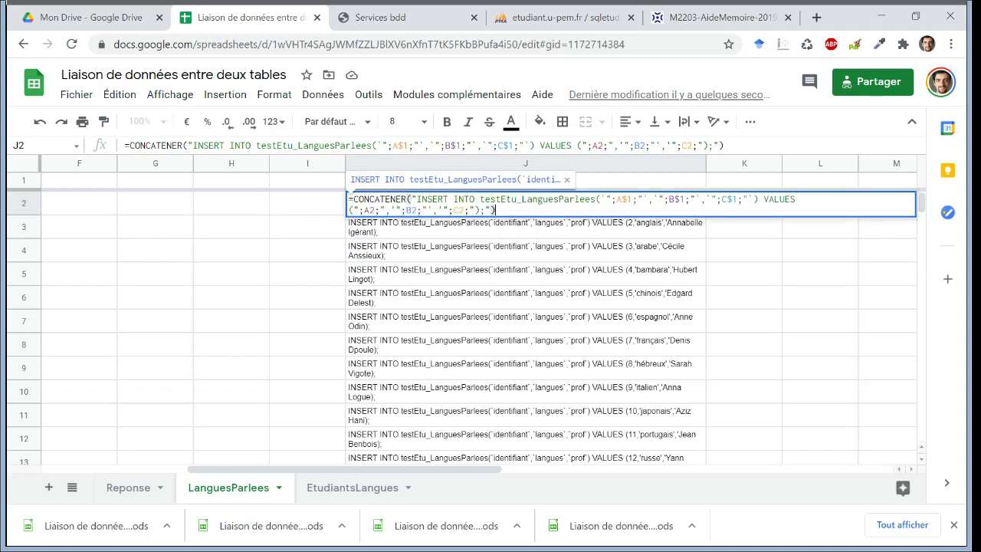
drag(480, 199, 592, 199)
key(ctrl+c)
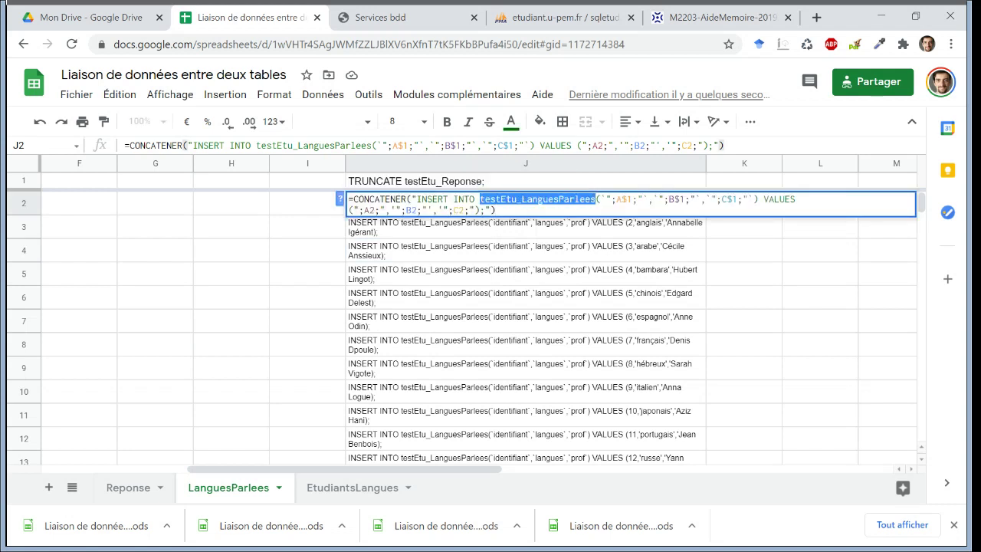
Replace the table name in the J1 TRUNCATE statement with testEtu_LanguesParlees.
key(Return)
click(475, 187)
double_click(414, 178)
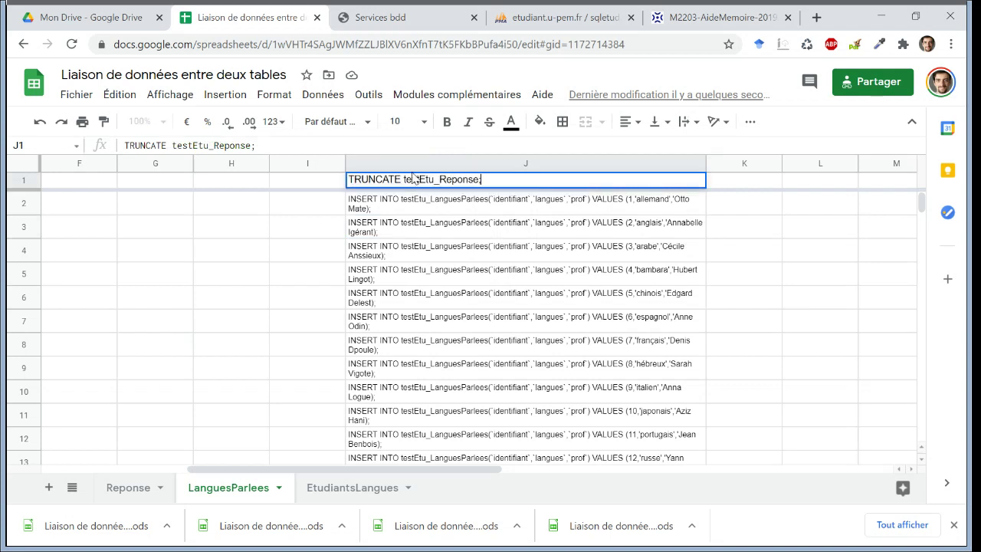
drag(404, 179, 476, 190)
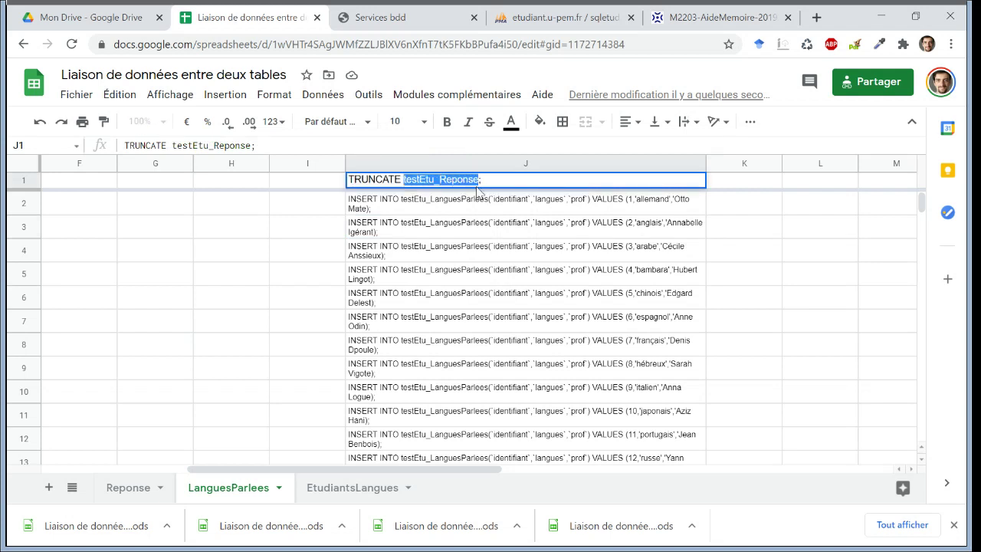
key(ctrl+v)
key(Return)
Copy the TRUNCATE and INSERT queries in J1:J13 and return to the header cell A1.
key(Up)
scroll(476, 307, down, 3)
shift+click(476, 191)
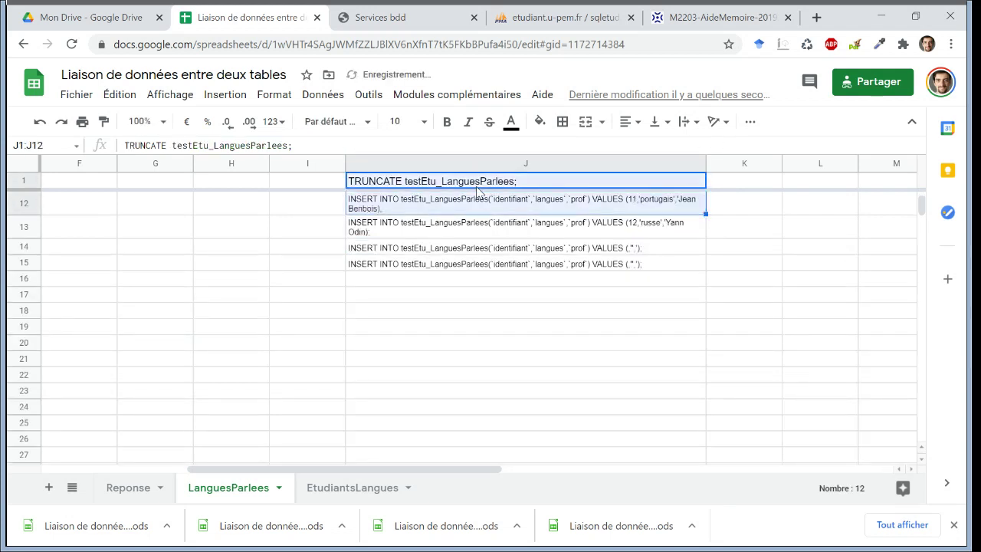
shift+click(504, 230)
key(ctrl+c)
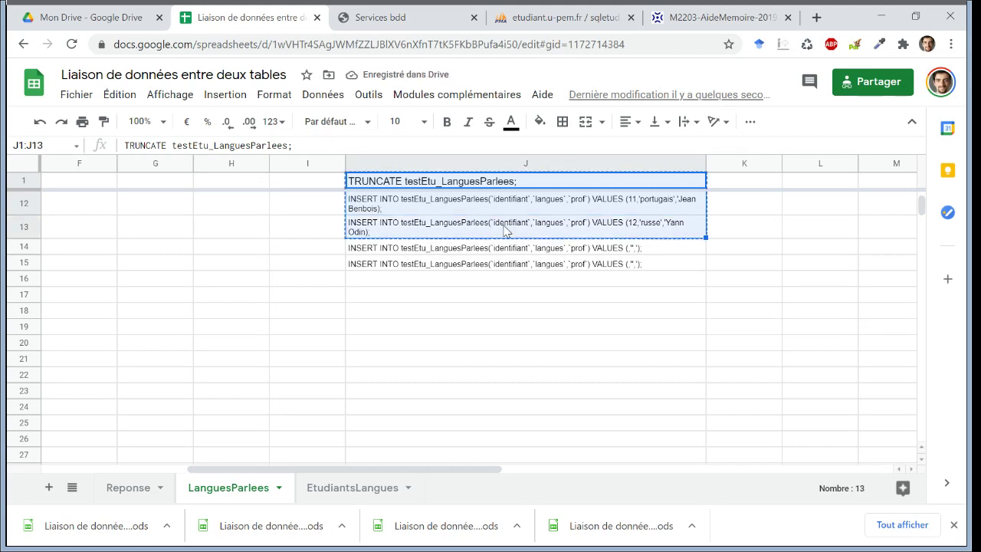
key(Left)
key(Left)
key(Left)
key(Left)
key(Left)
key(Left)
key(Left)
key(Left)
key(Left)
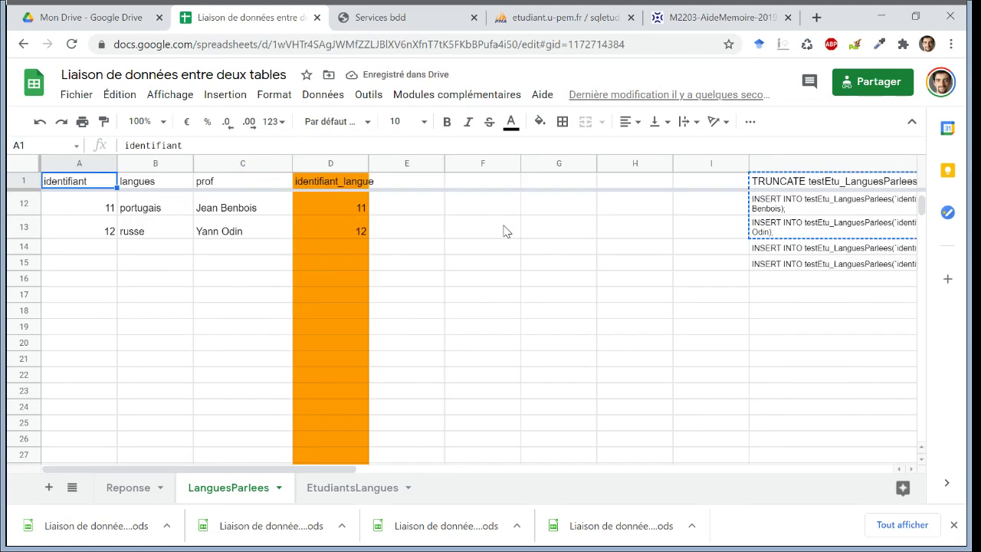
Switch to phpMyAdmin and replace the default SQL query for testEtu_LanguesParlees with the copied queries.
click(574, 17)
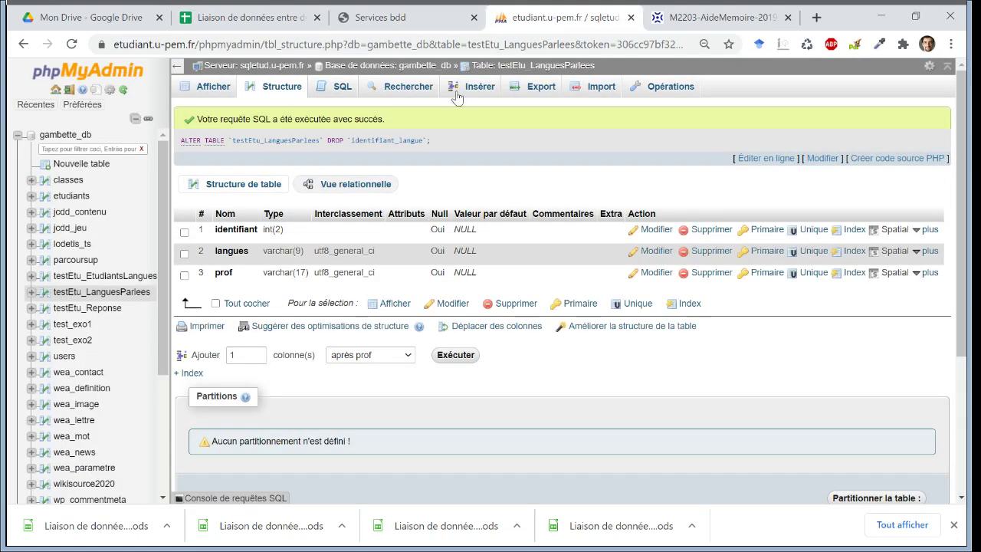
click(341, 91)
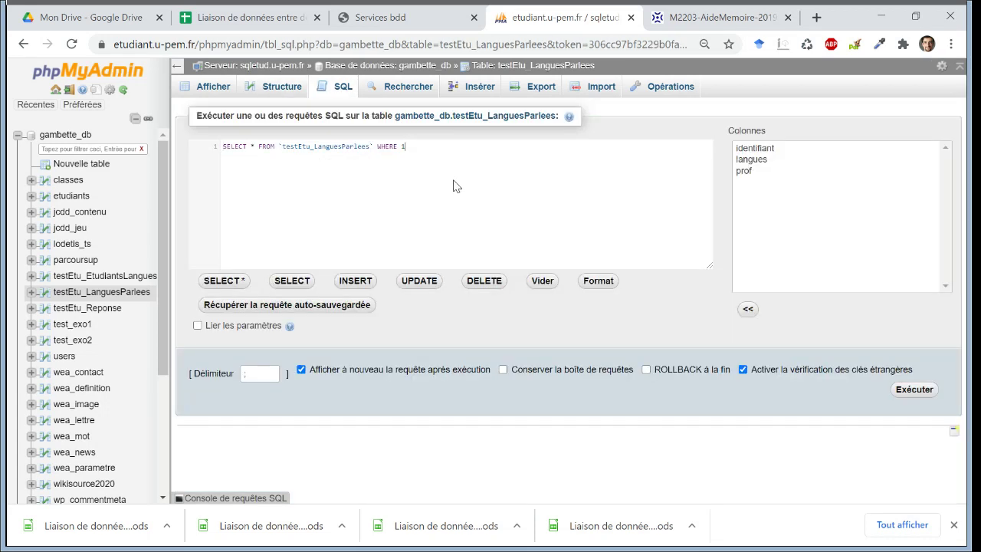
key(ctrl+a)
key(ctrl+v)
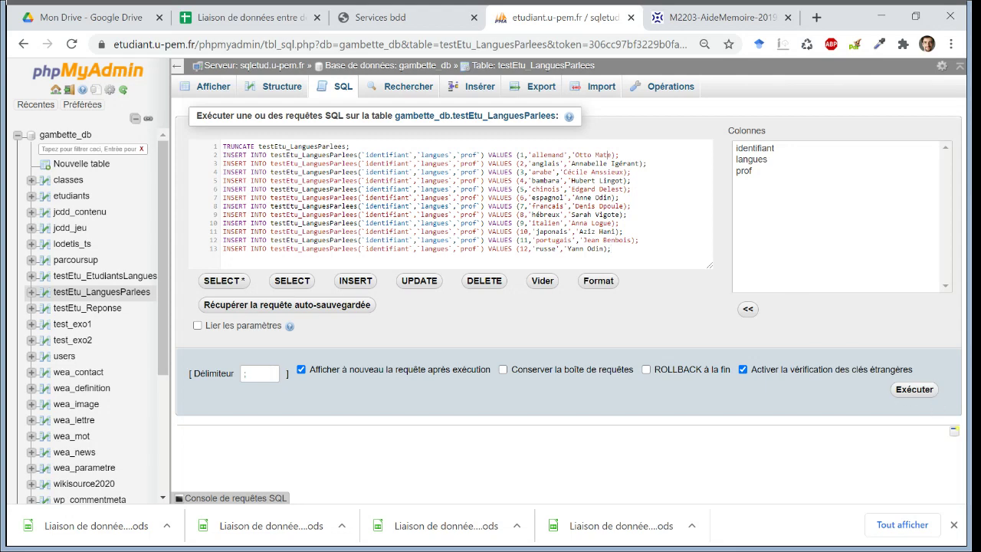
Back in Google Sheets, add the missing closing single quote after the C2 value in the J2 formula.
click(237, 17)
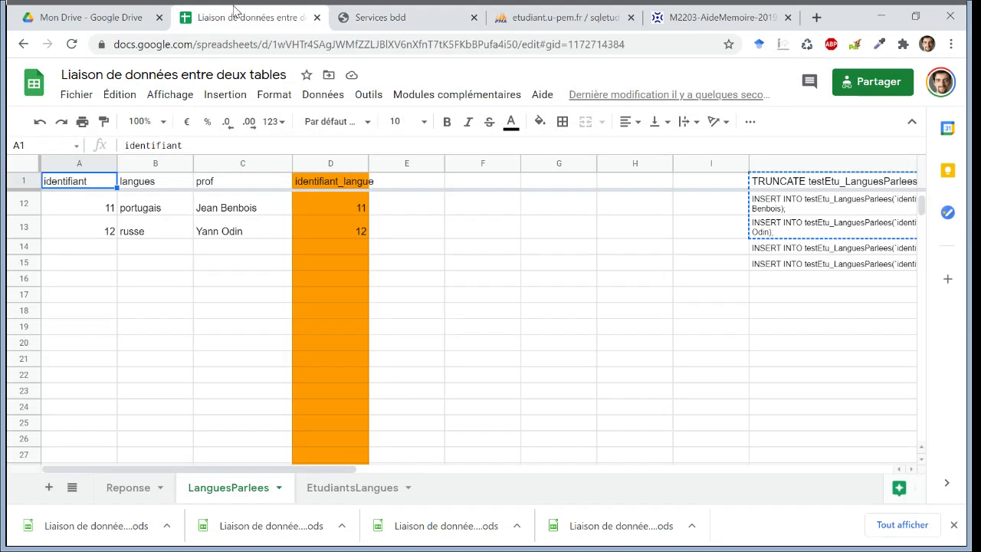
click(774, 183)
key(Down)
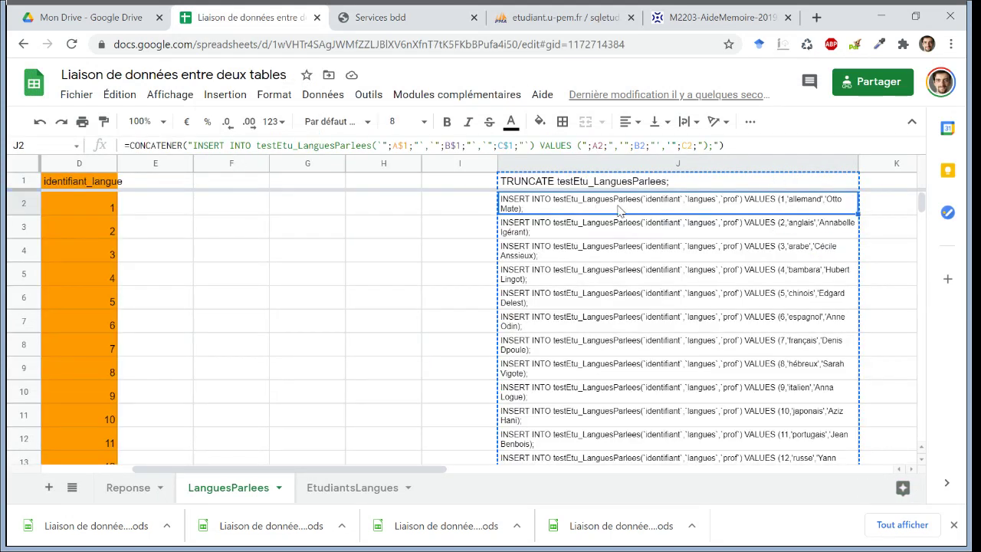
key(F2)
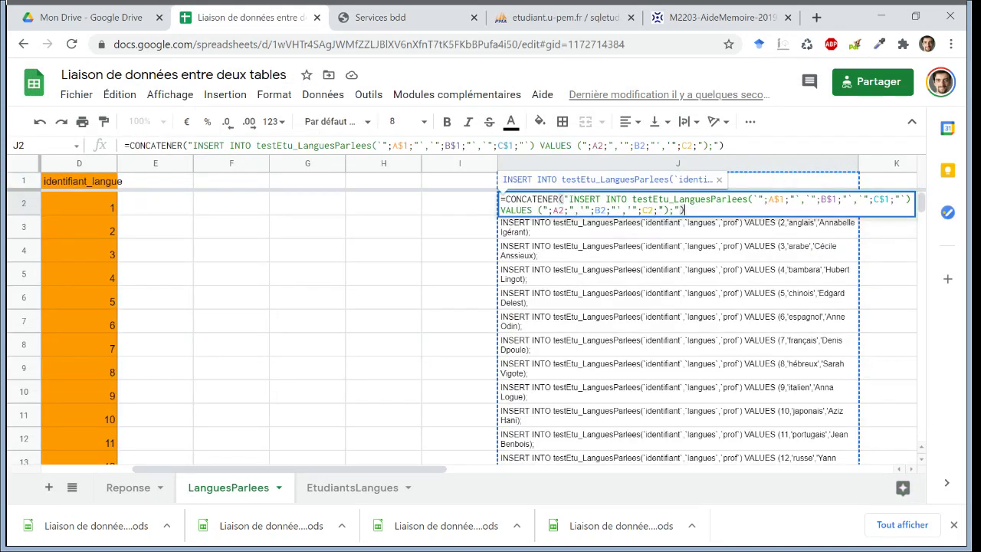
key(Return)
Copy the corrected J2 formula down through J15 in LanguesParlees.
key(Up)
key(ctrl+c)
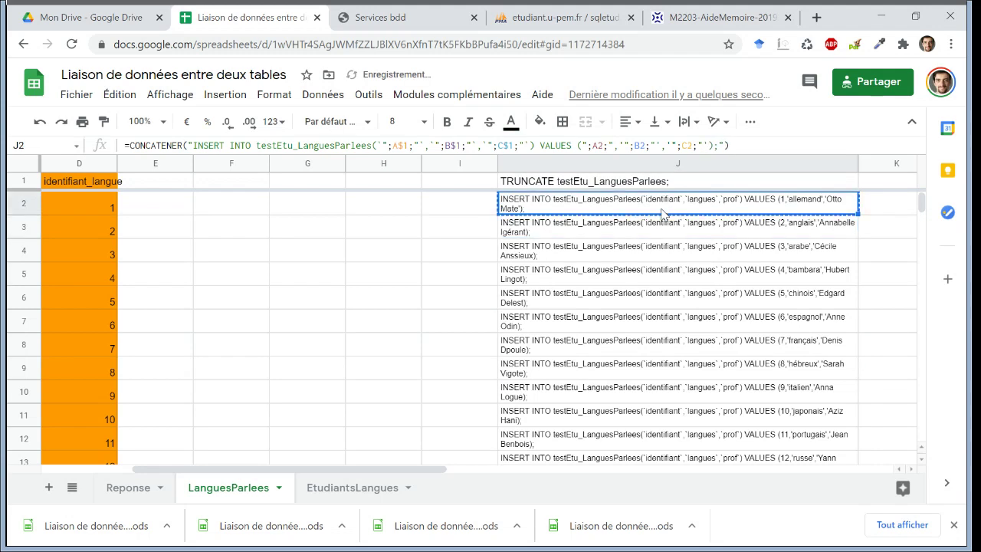
key(ctrl+shift+Down)
key(shift+Down)
key(shift+Down)
key(ctrl+v)
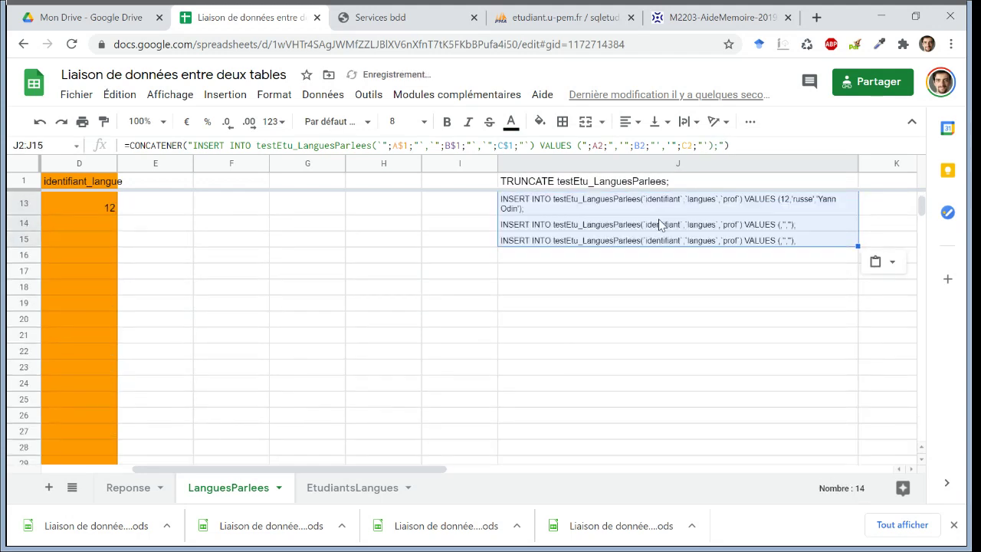
Delete the empty-value INSERT queries in J14:J15.
click(659, 223)
shift+click(661, 238)
key(Delete)
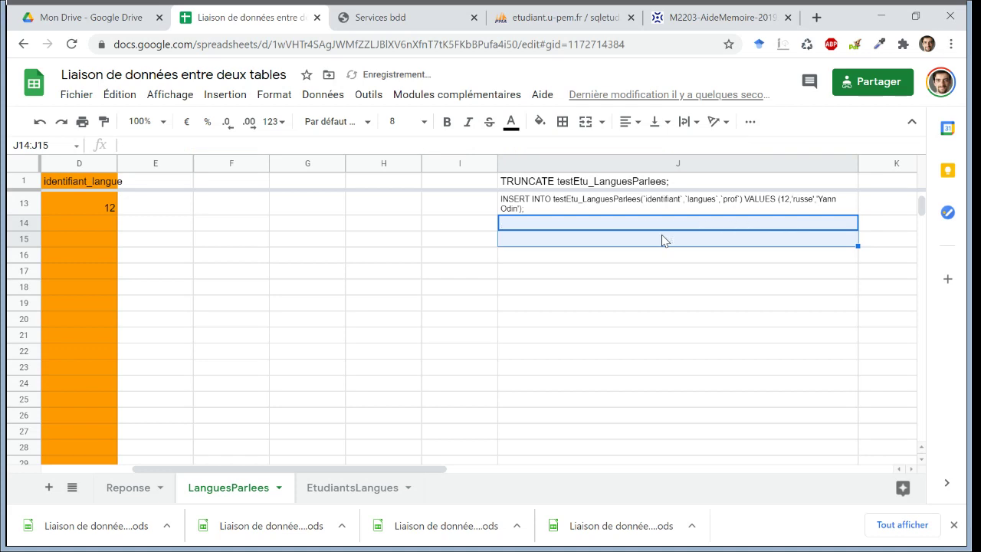
Copy the TRUNCATE statement together with the corrected INSERT queries in J1:J13.
key(Up)
key(ctrl+shift+Up)
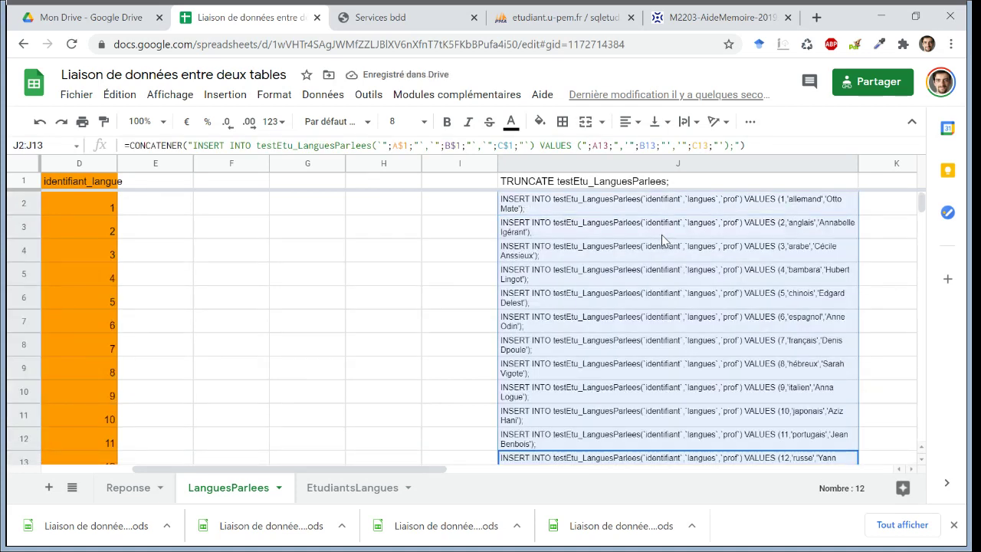
key(shift+Up)
key(ctrl+c)
In phpMyAdmin, replace the SQL text with the corrected queries, run them, and display the rows of testEtu_LanguesParlees.
click(576, 16)
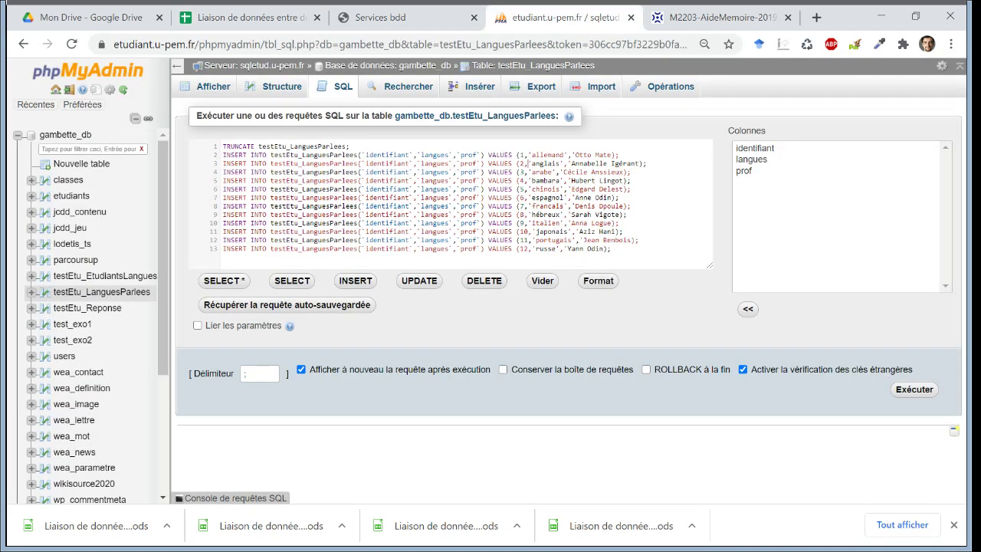
key(ctrl+a)
key(ctrl+v)
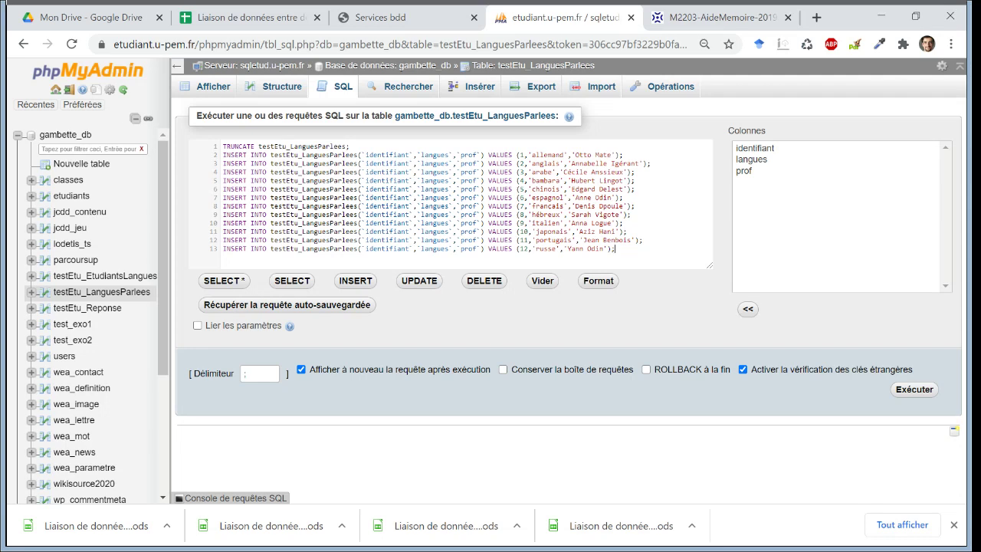
click(914, 388)
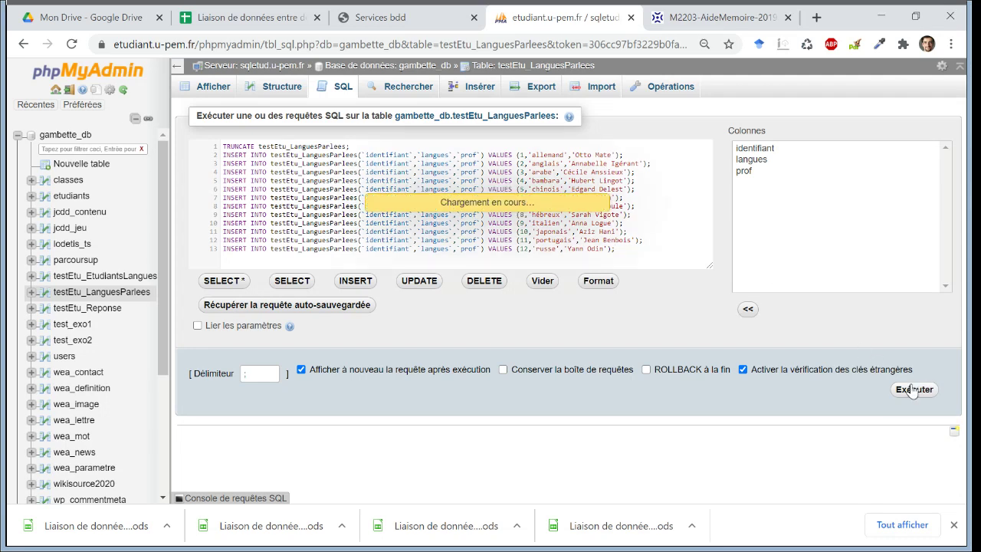
click(98, 298)
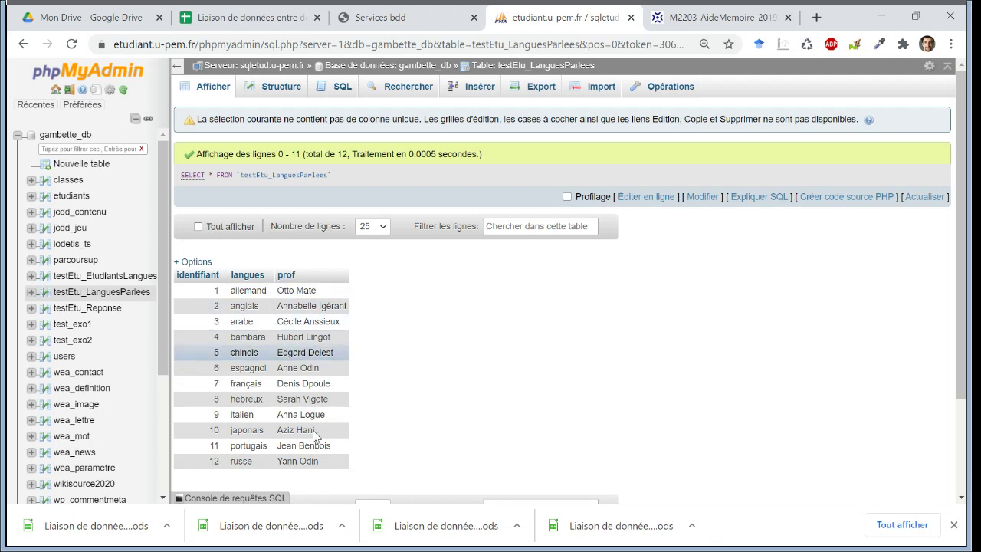
Switch back to Google Sheets and examine the source columns of LanguesParlees from cell A1.
click(292, 15)
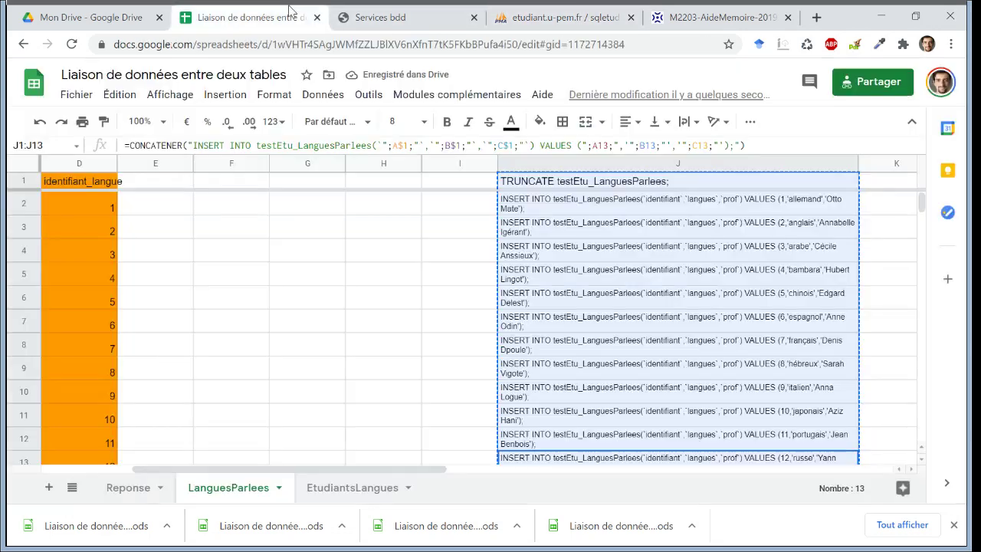
click(312, 185)
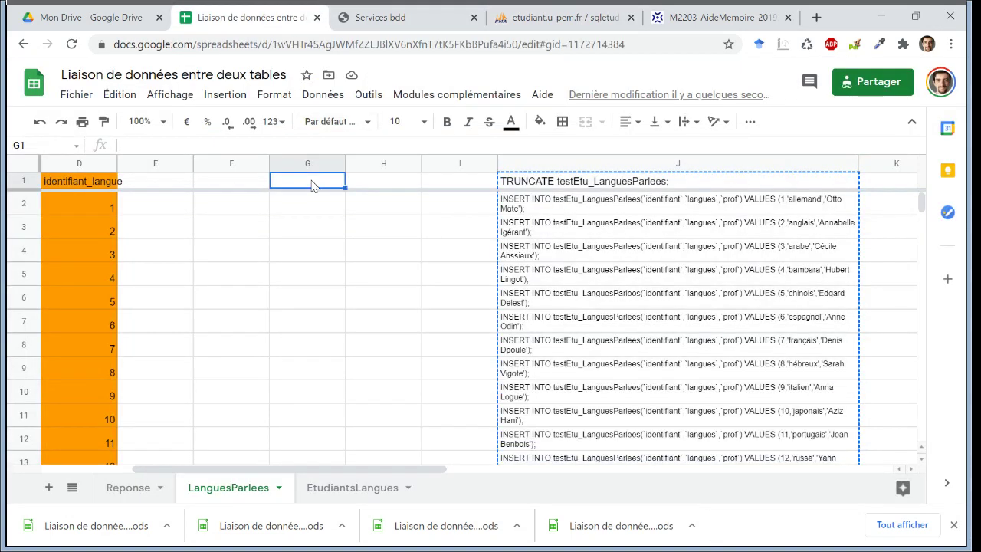
key(Left)
key(Left)
key(Left)
key(Left)
key(Left)
key(Left)
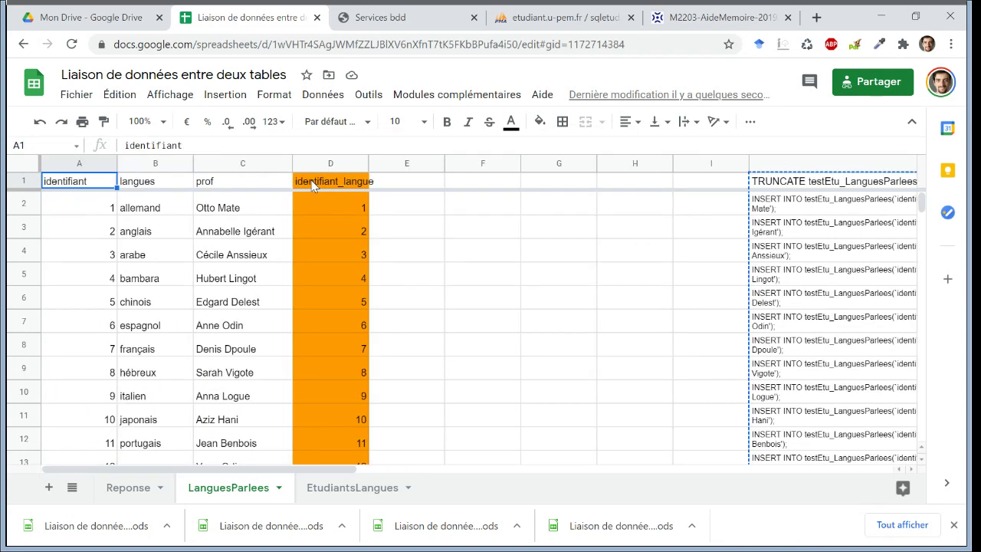